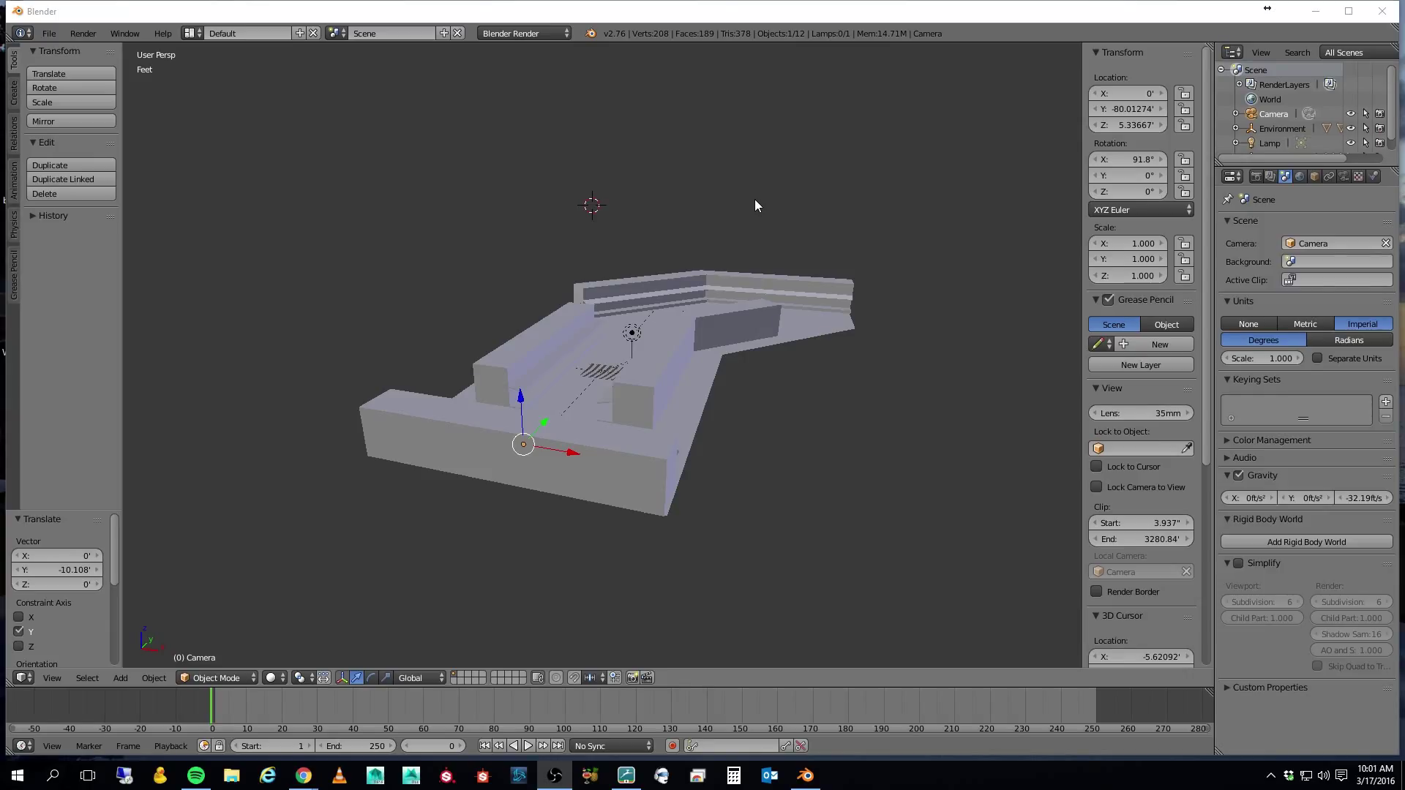
Look down over the street and inspect BuildingsSouth, the stair wall and the middle back wall.
scroll(754, 199, up, 1)
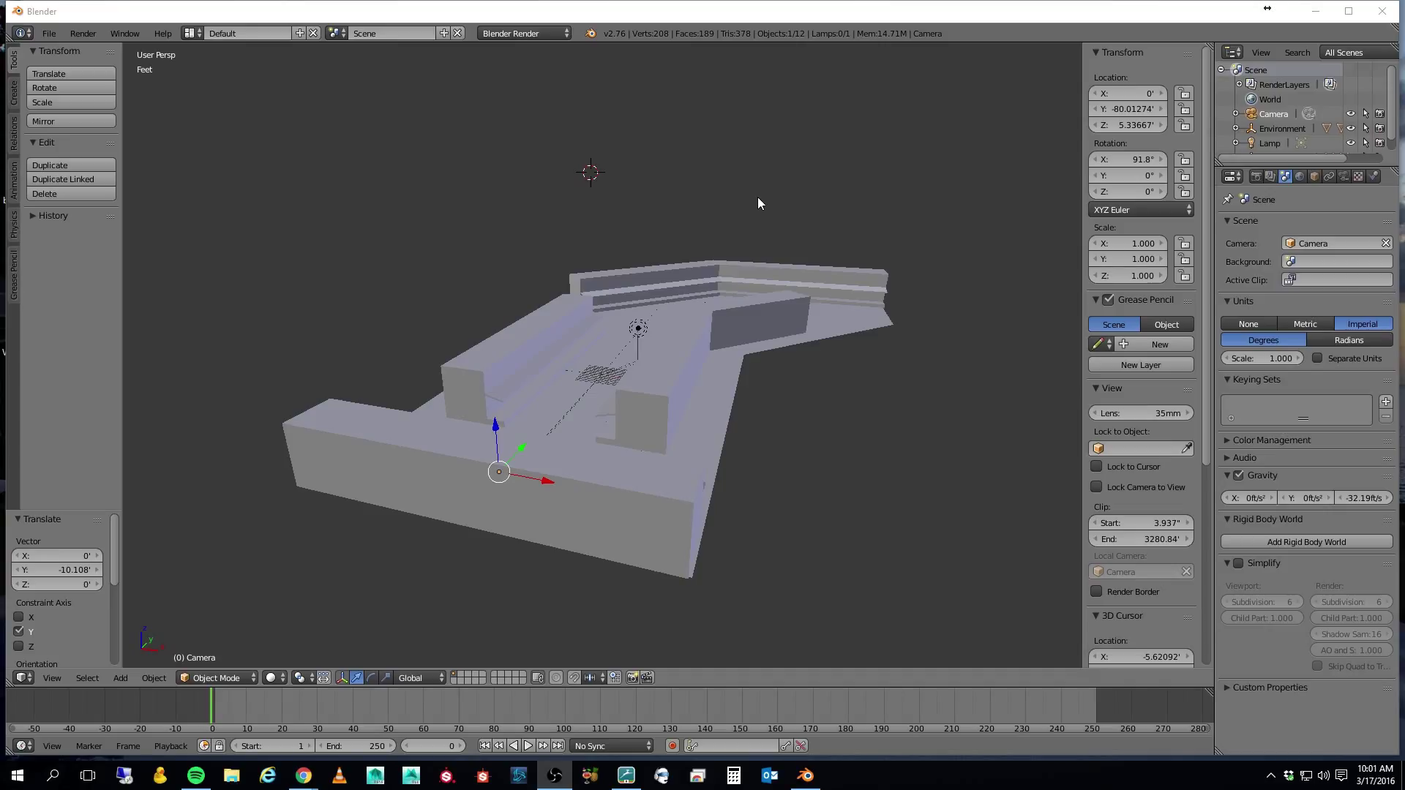
click(743, 200)
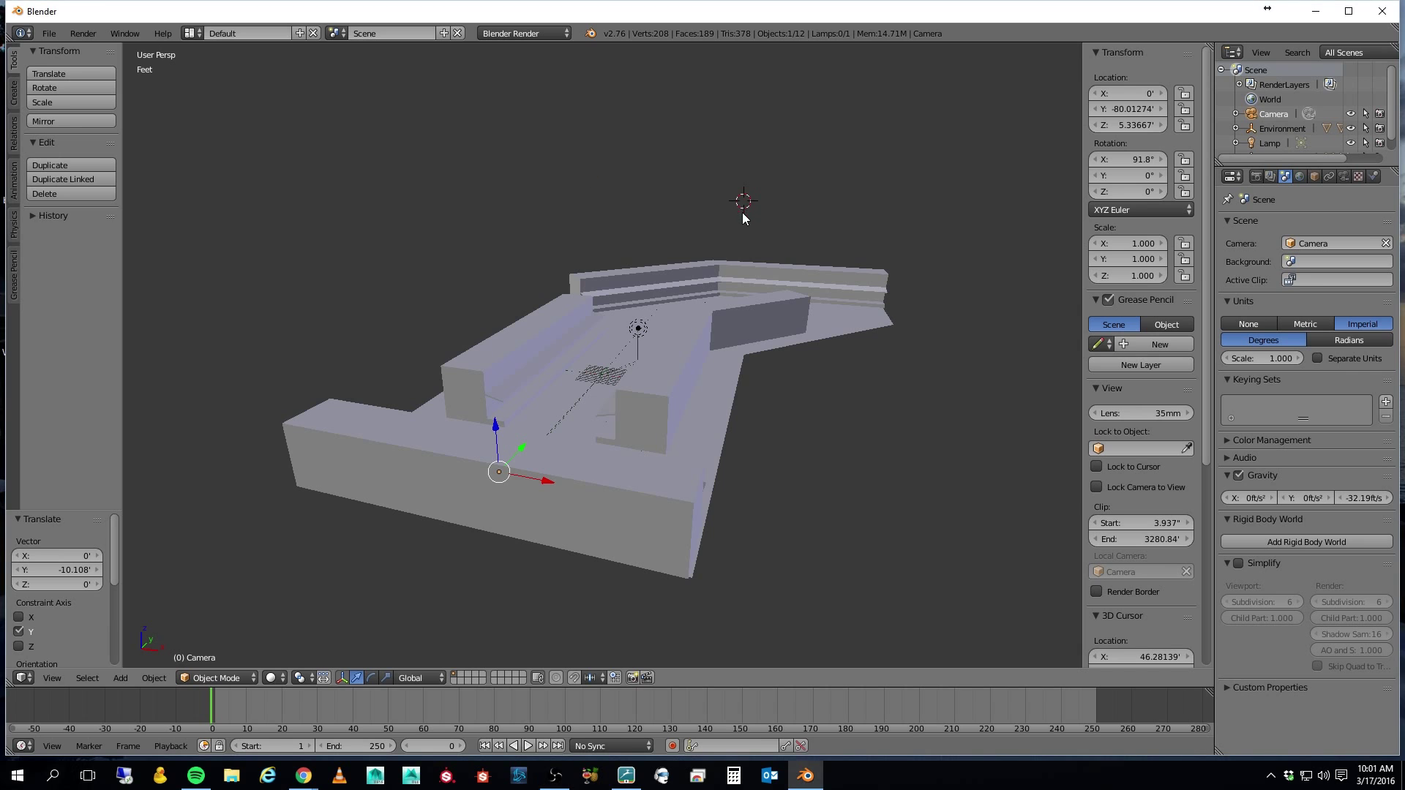
middle_drag(739, 200, 692, 214)
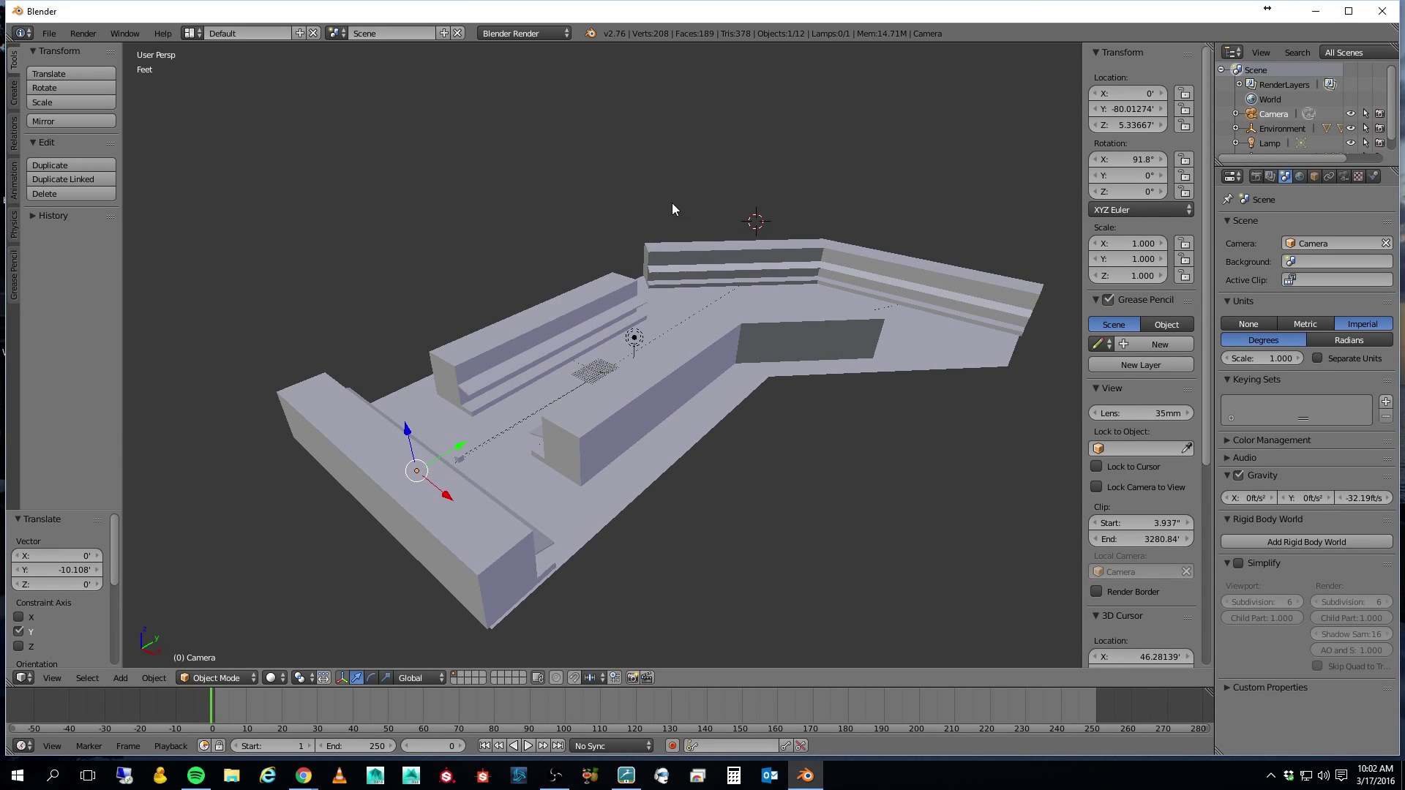
right_click(385, 477)
right_click(505, 341)
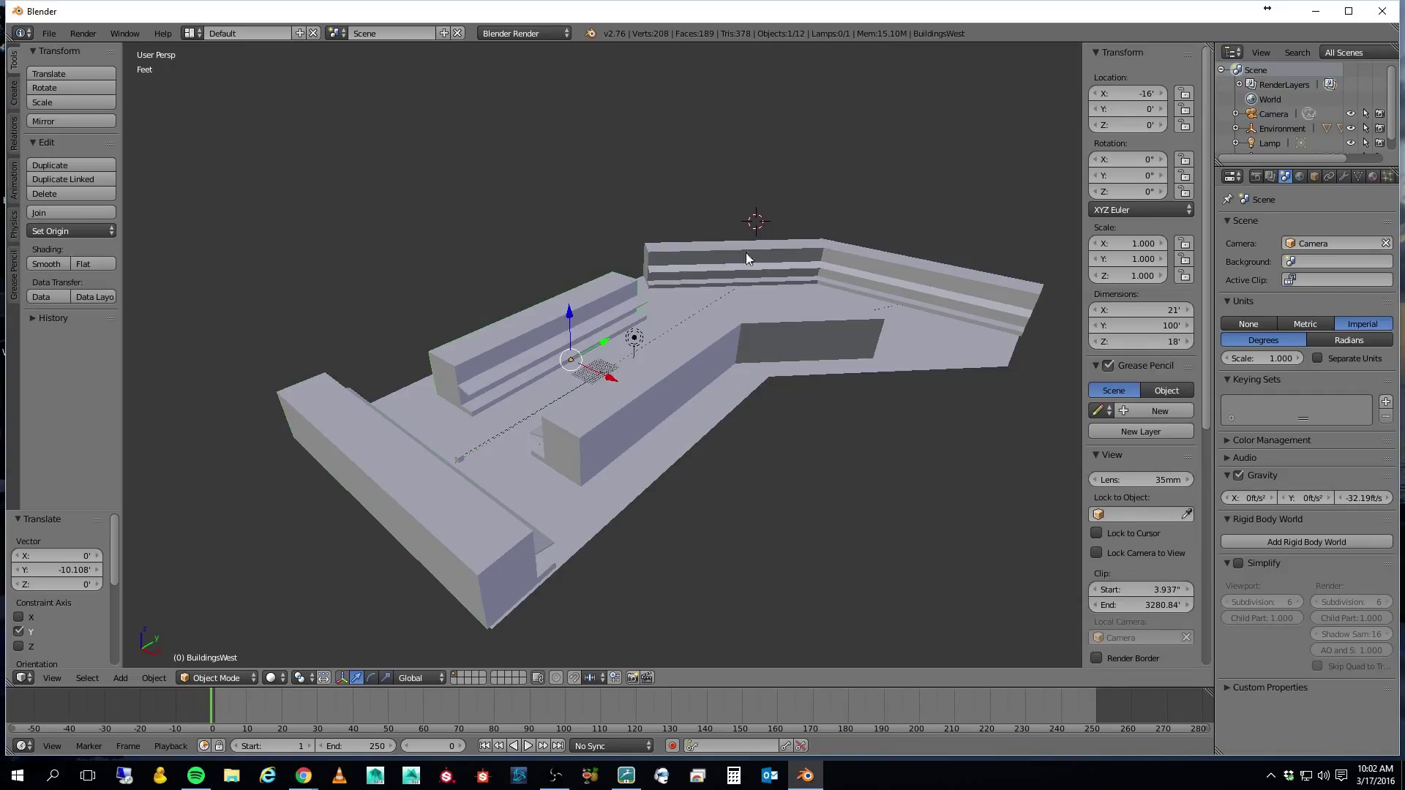
right_click(636, 338)
Inspect BuildingsSouth02, the middle wall block, BuildingsEast02 and the Ground, ending on the Tumbleweed.
right_click(891, 260)
right_click(669, 360)
right_click(780, 331)
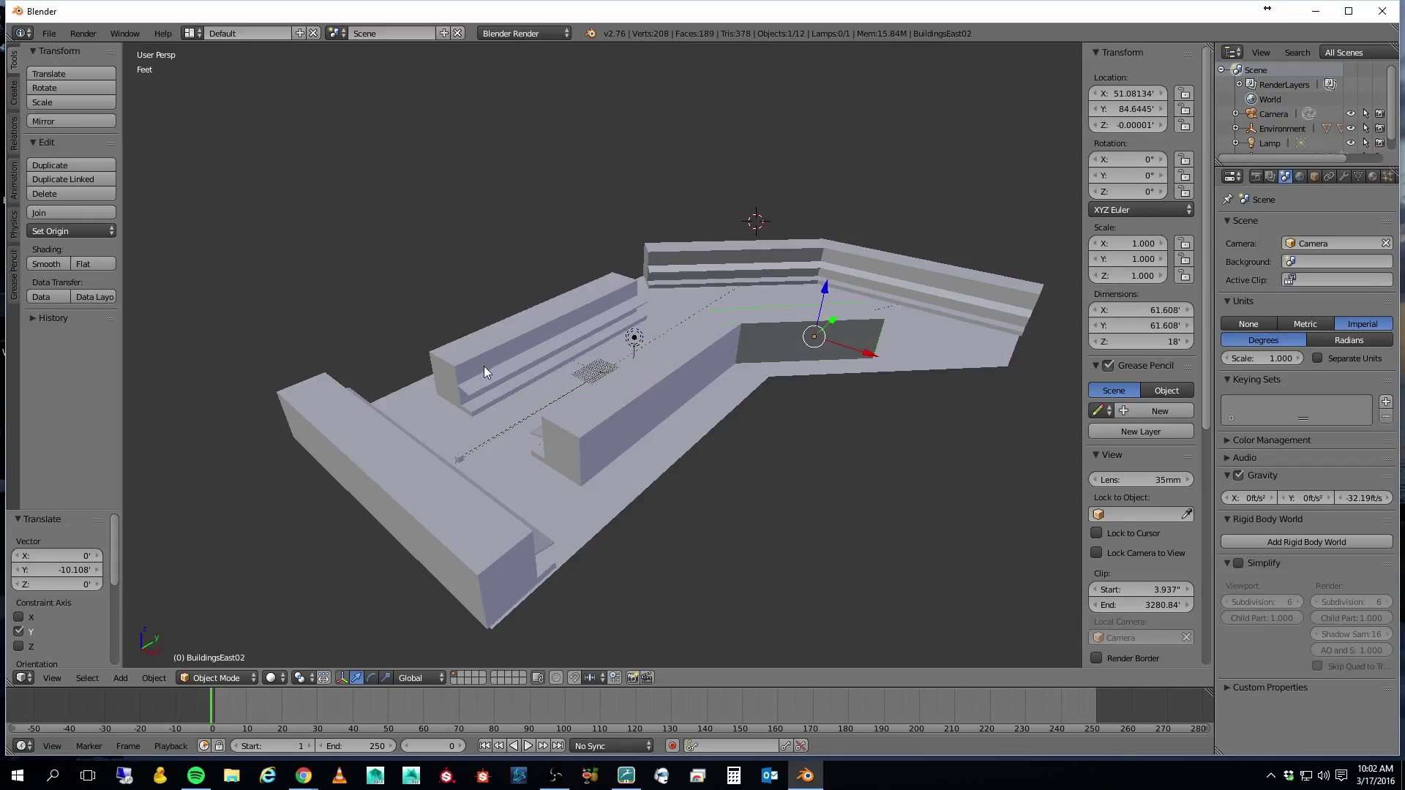
right_click(556, 500)
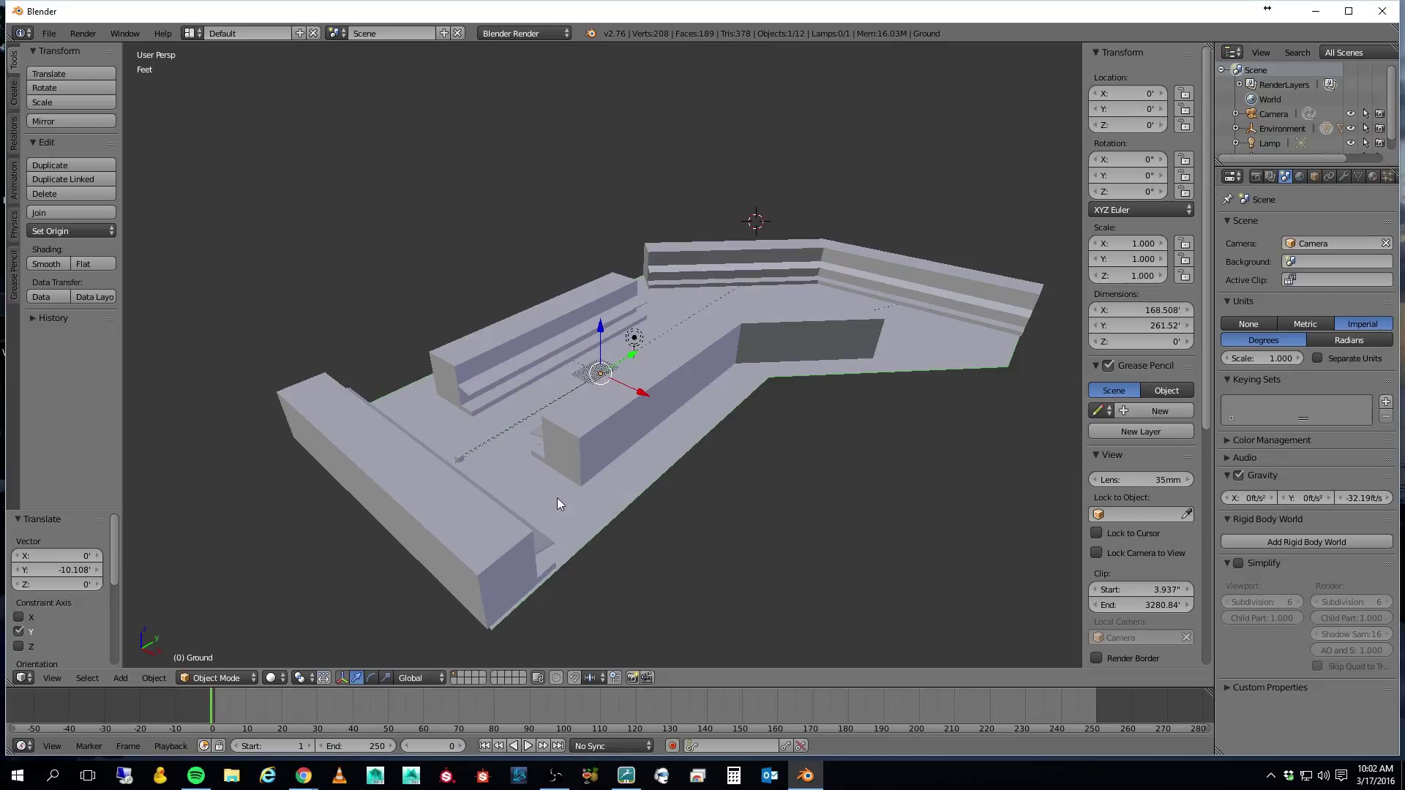
right_click(460, 457)
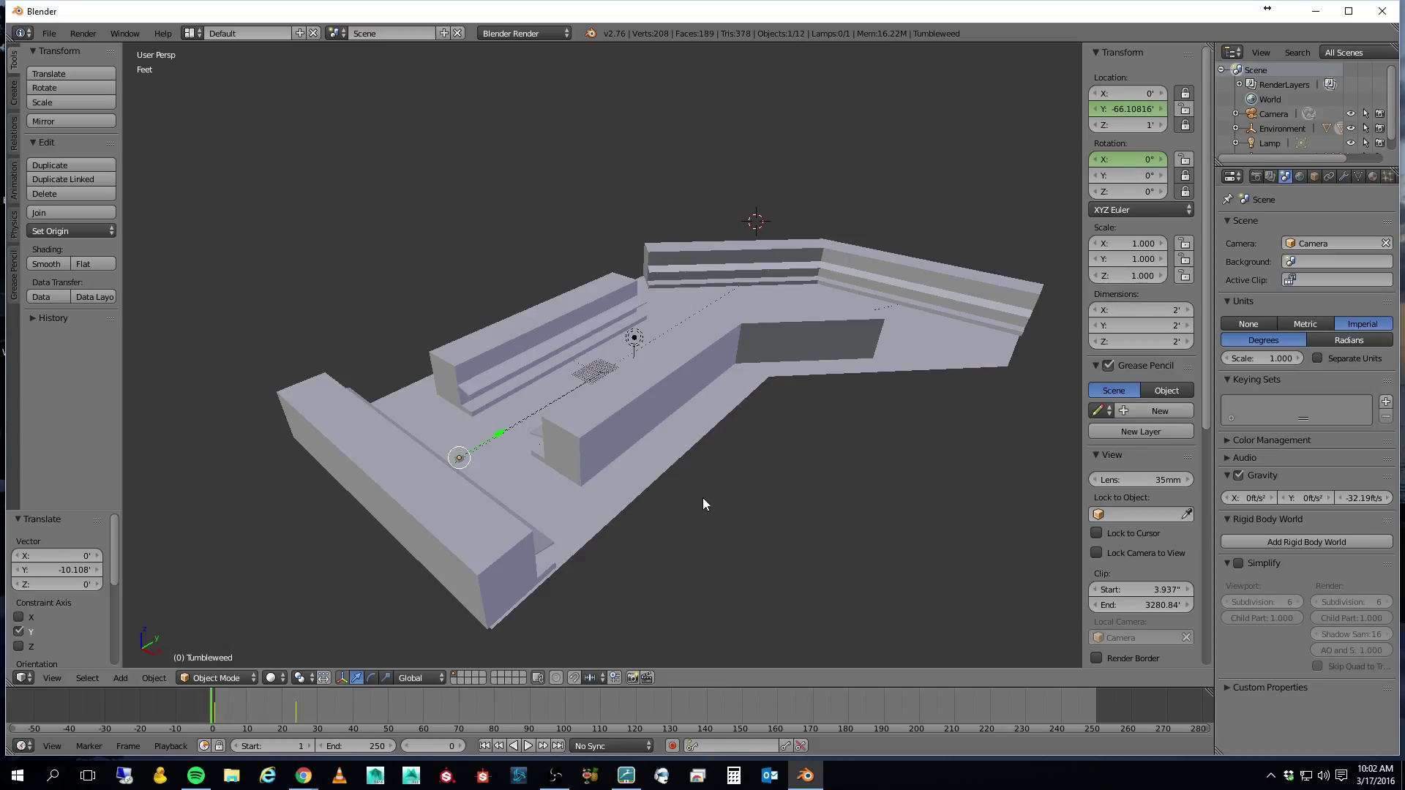
Play the tumbleweed rolling down the street, then return to the first frame.
middle_drag(708, 499, 661, 510)
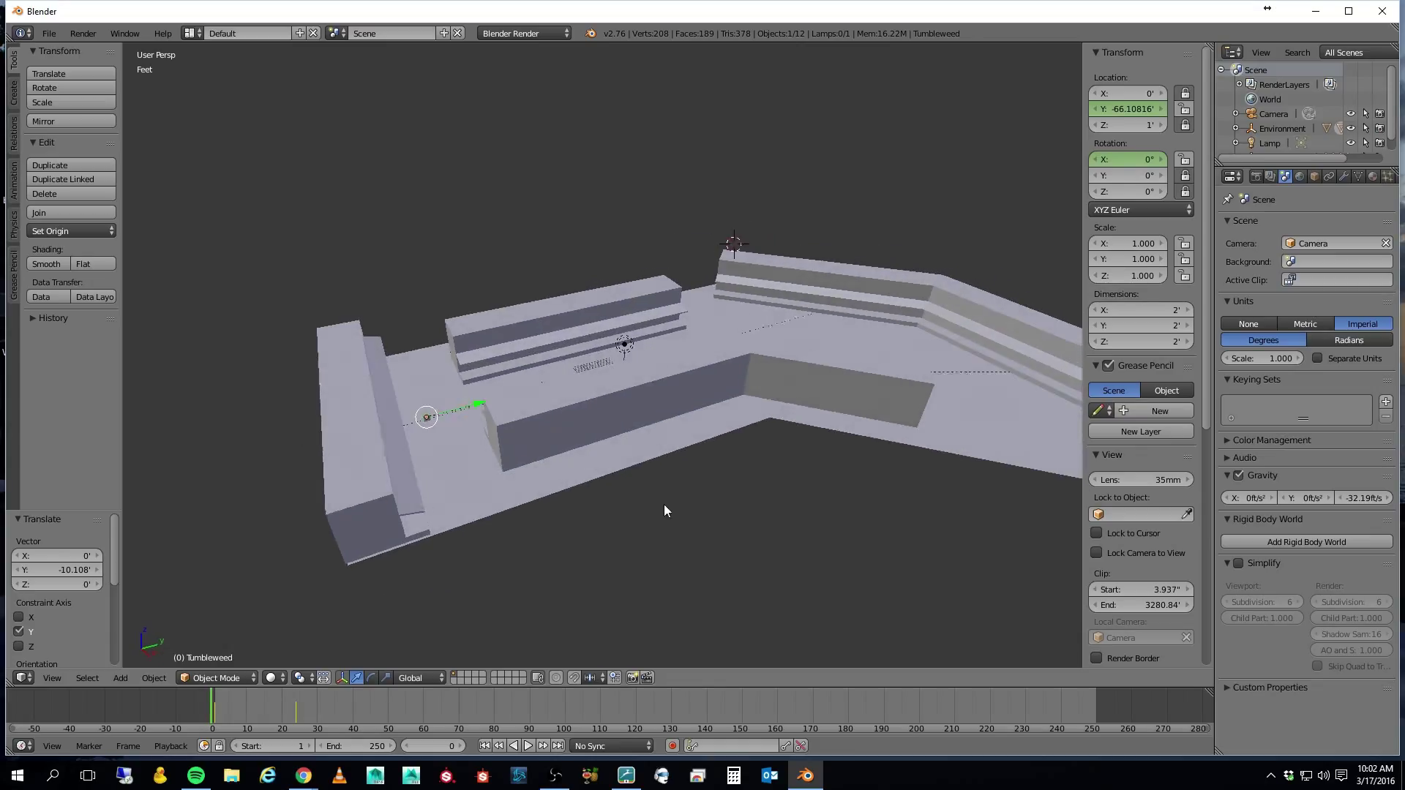
key(alt+a)
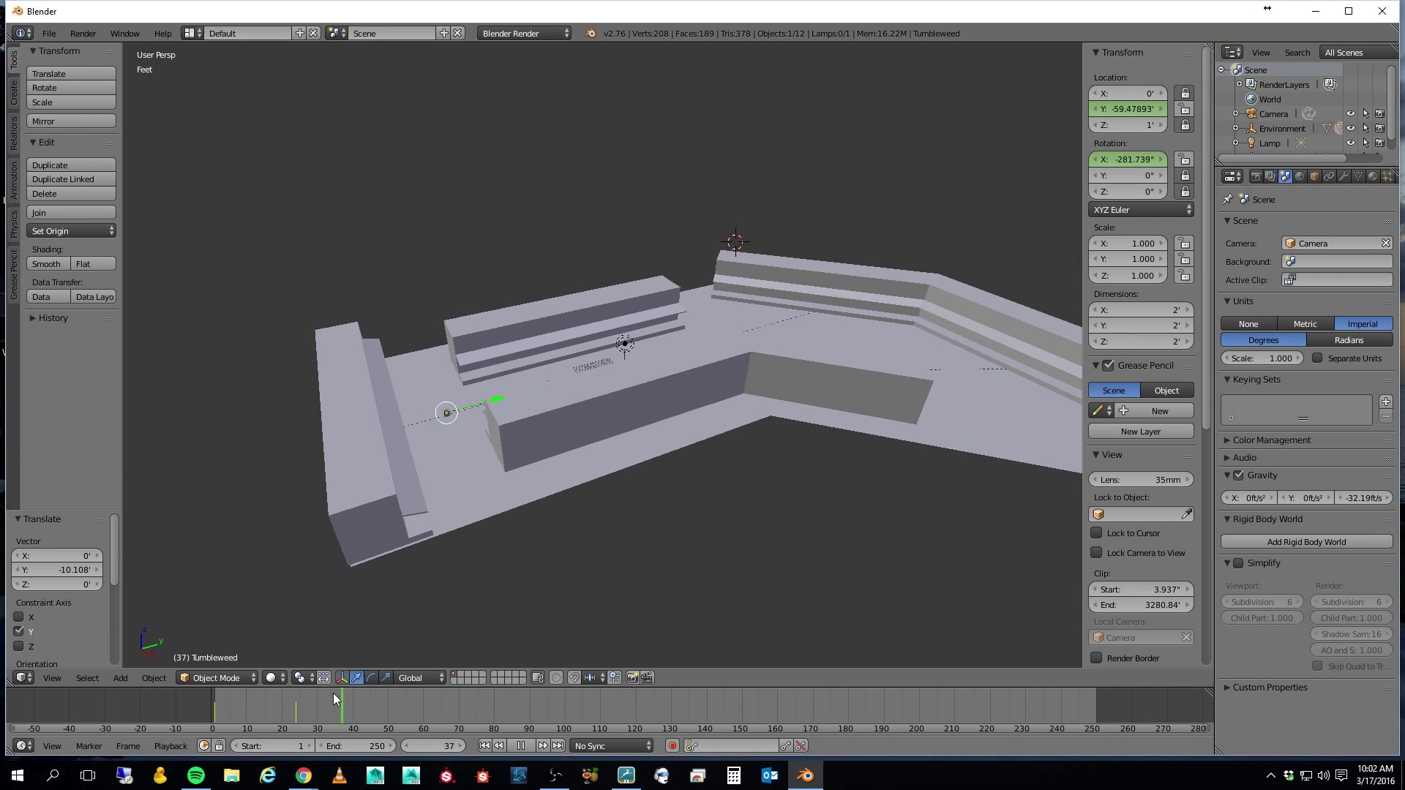
key(alt+a)
click(484, 745)
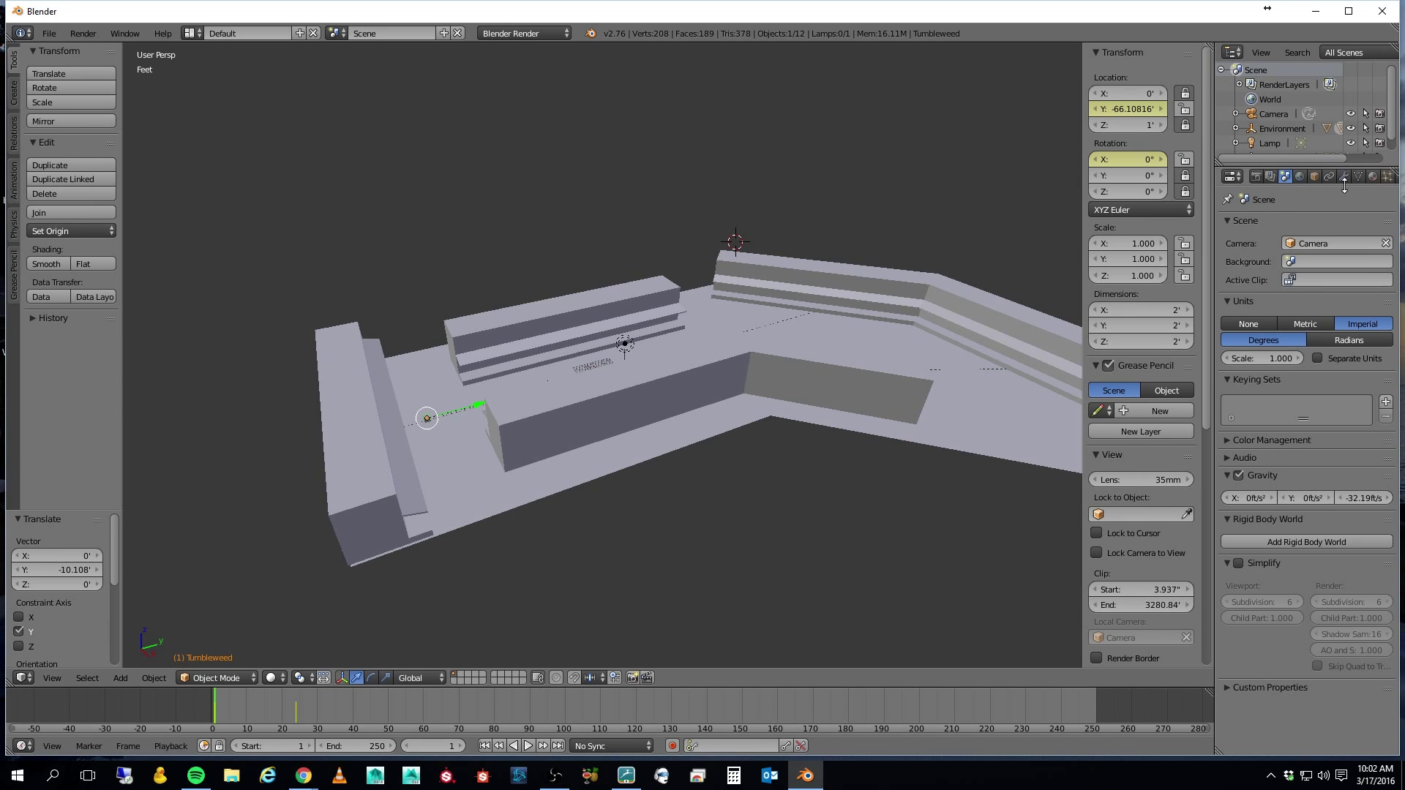
Move the camera forward along Y to -76.36 ft at frame 0 and render its view.
click(1273, 114)
key(Left)
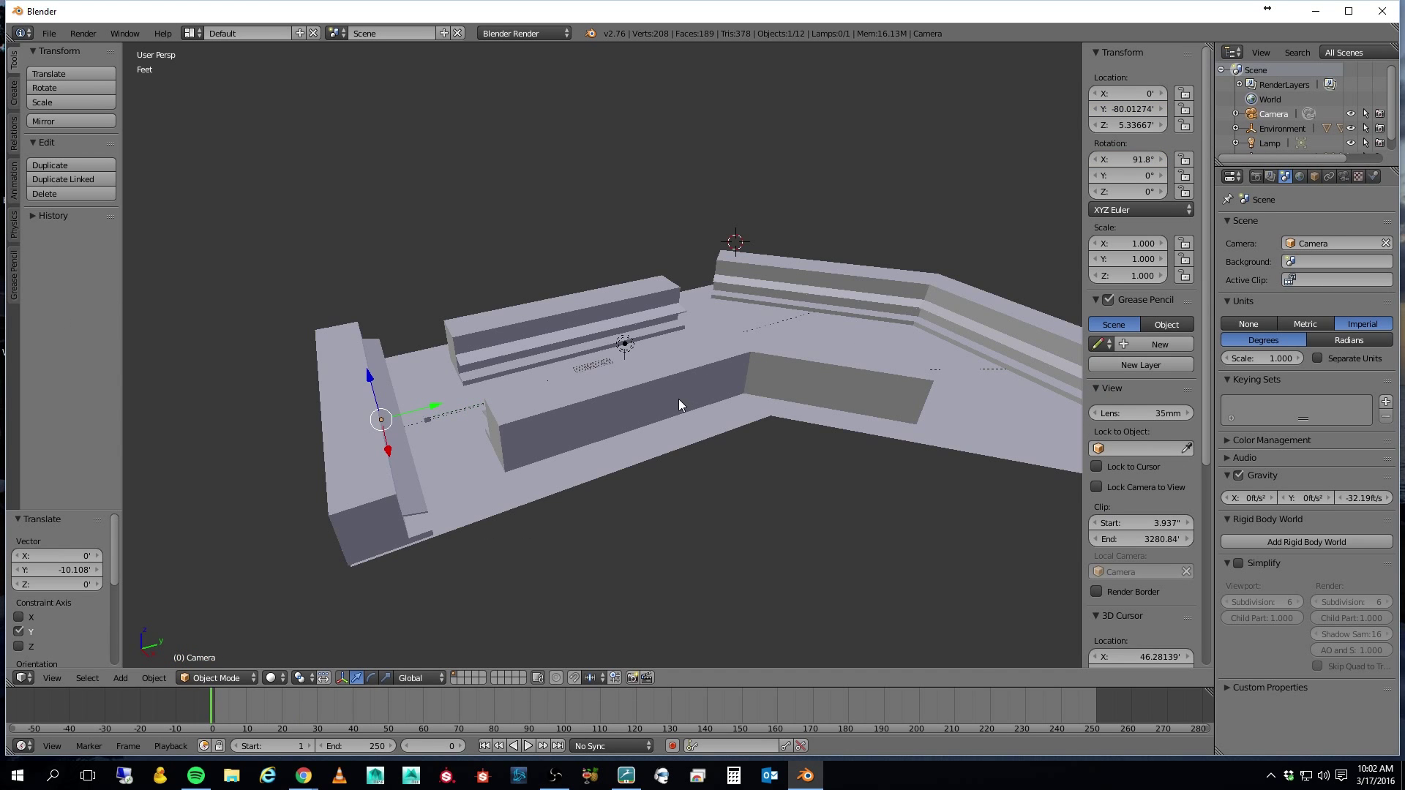
middle_drag(645, 408, 575, 403)
drag(450, 341, 460, 341)
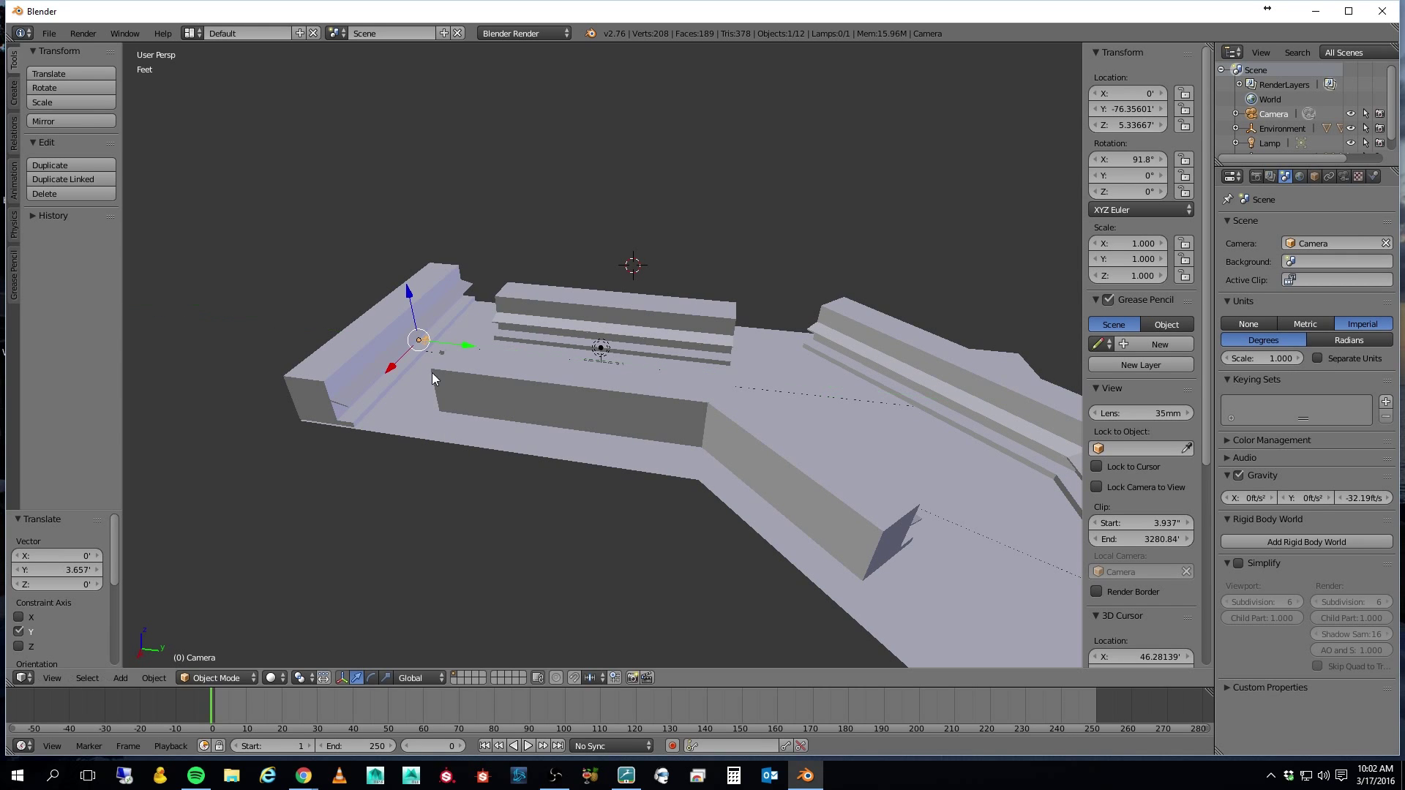
middle_drag(362, 426, 511, 414)
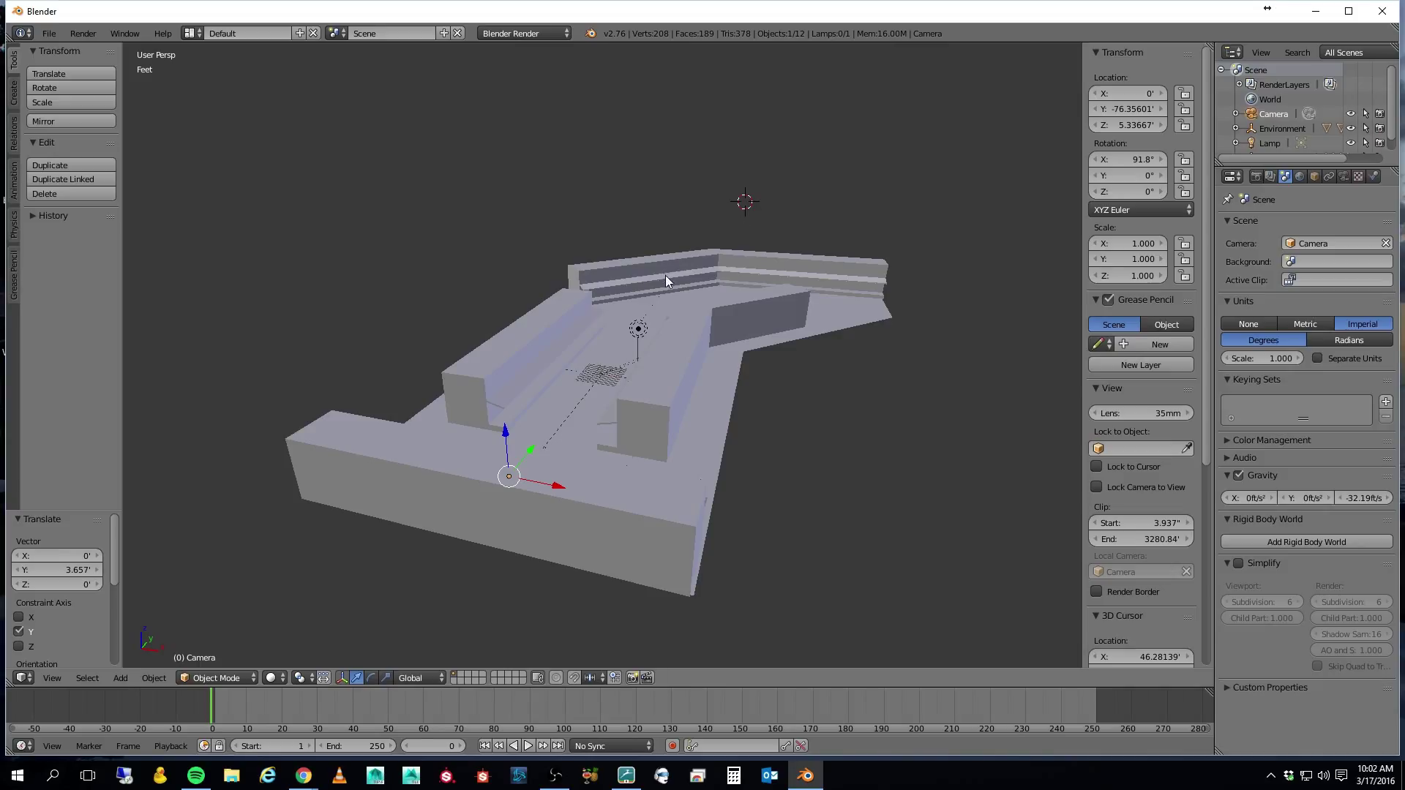
key(F12)
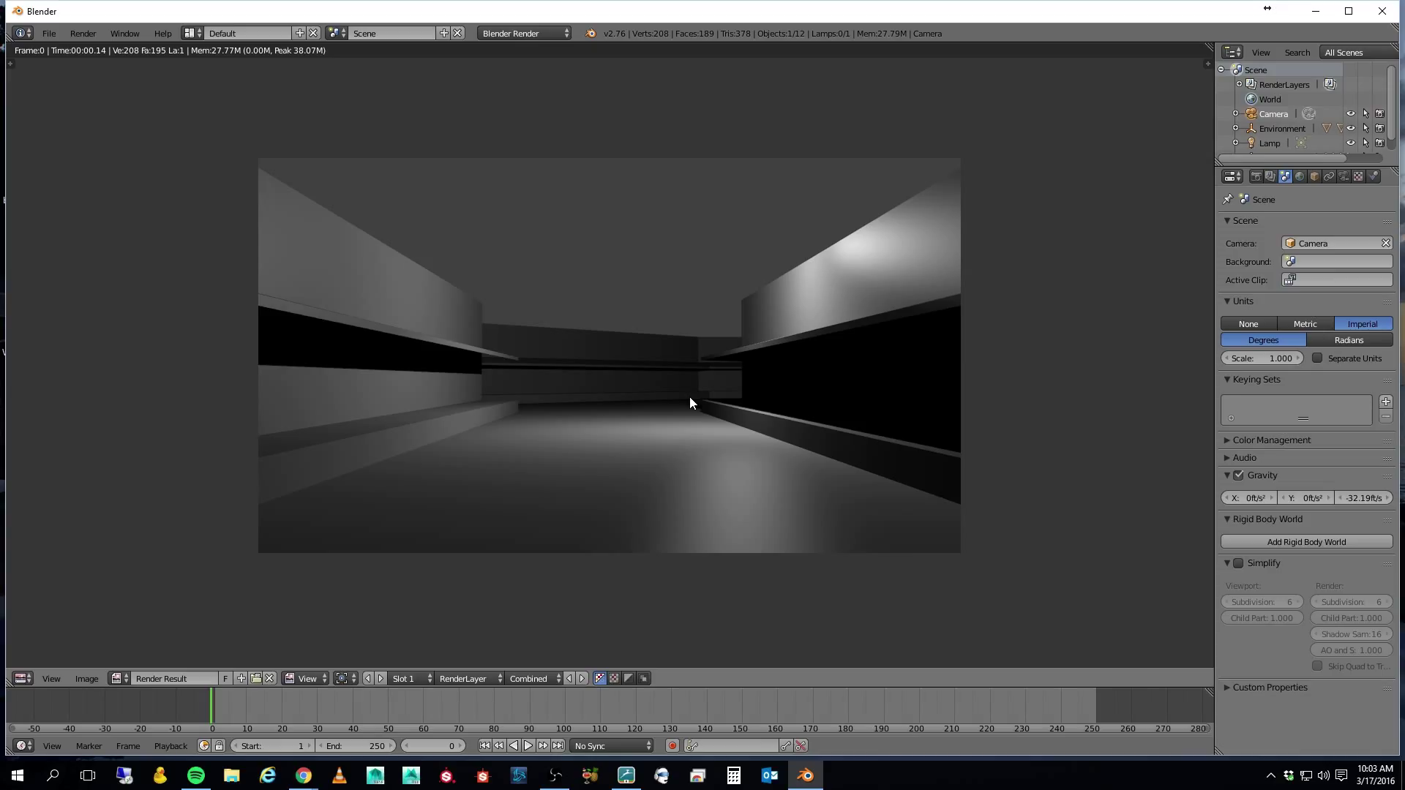
key(Escape)
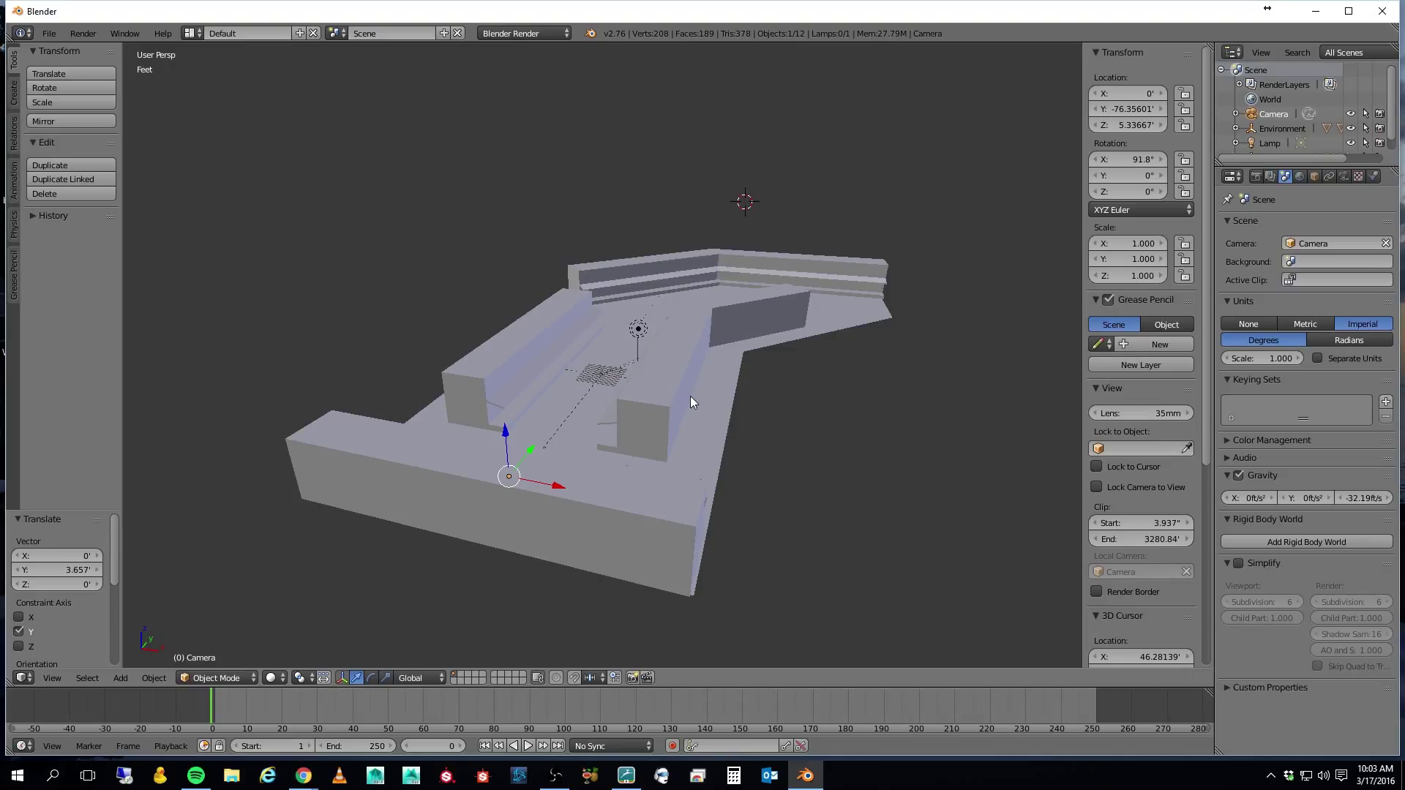
key(1)
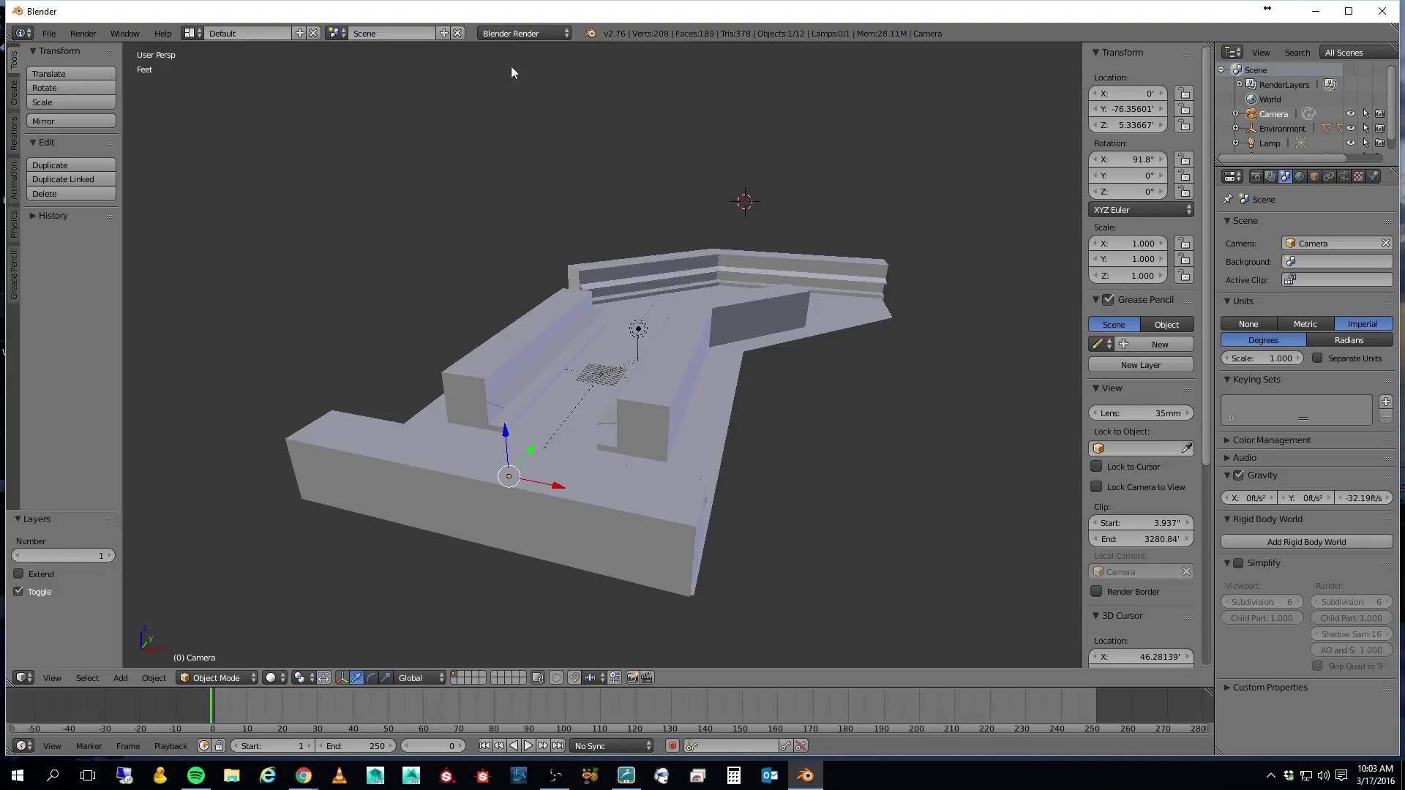
click(558, 33)
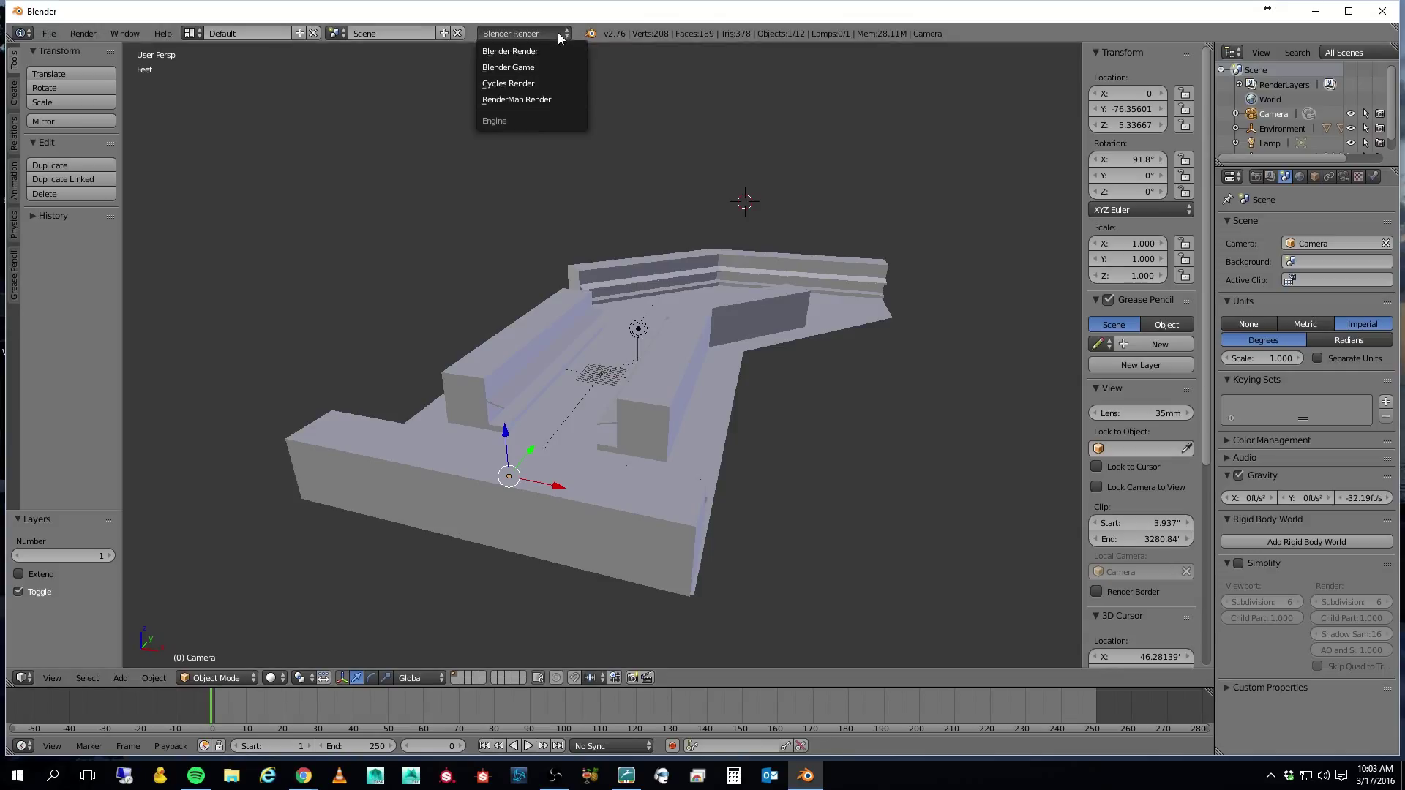
click(546, 101)
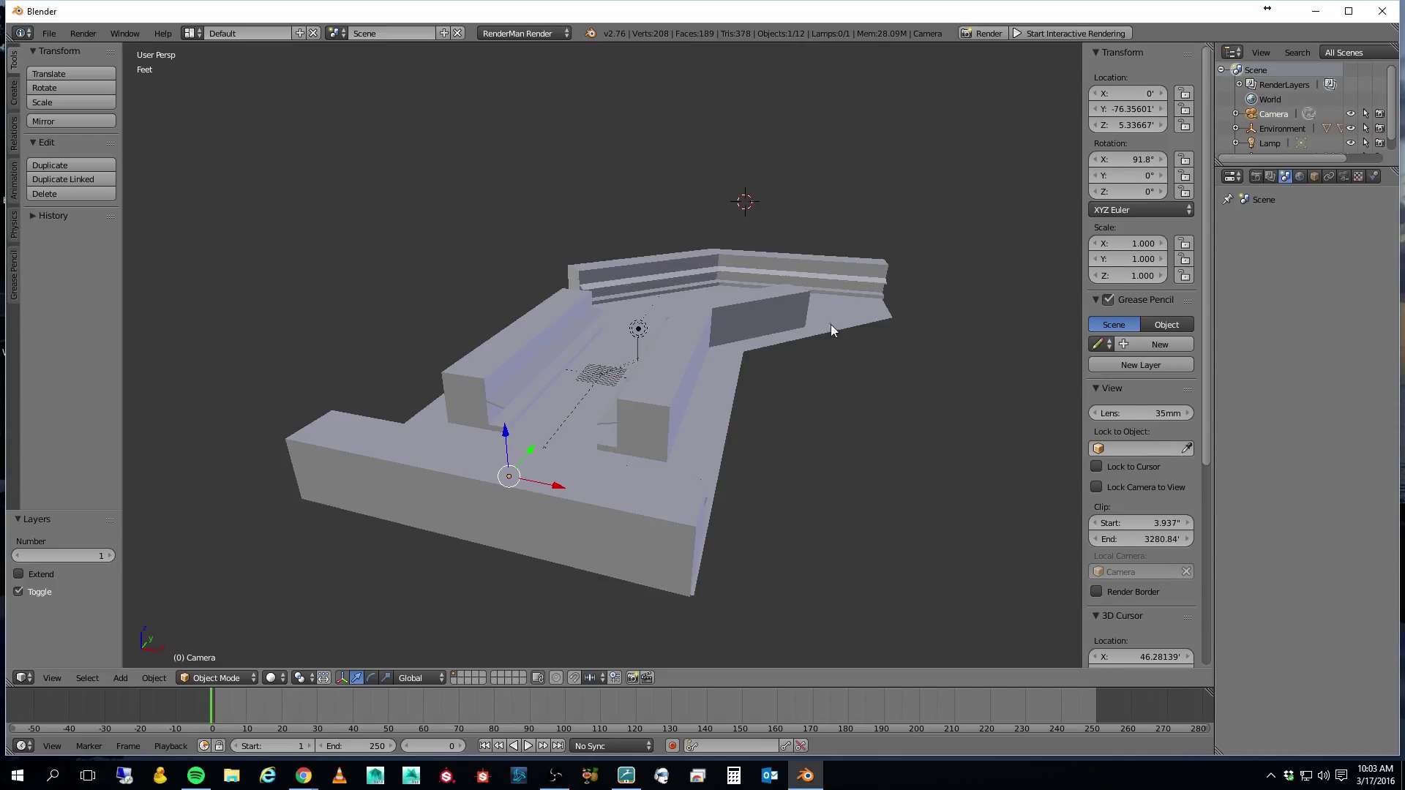
right_click(710, 421)
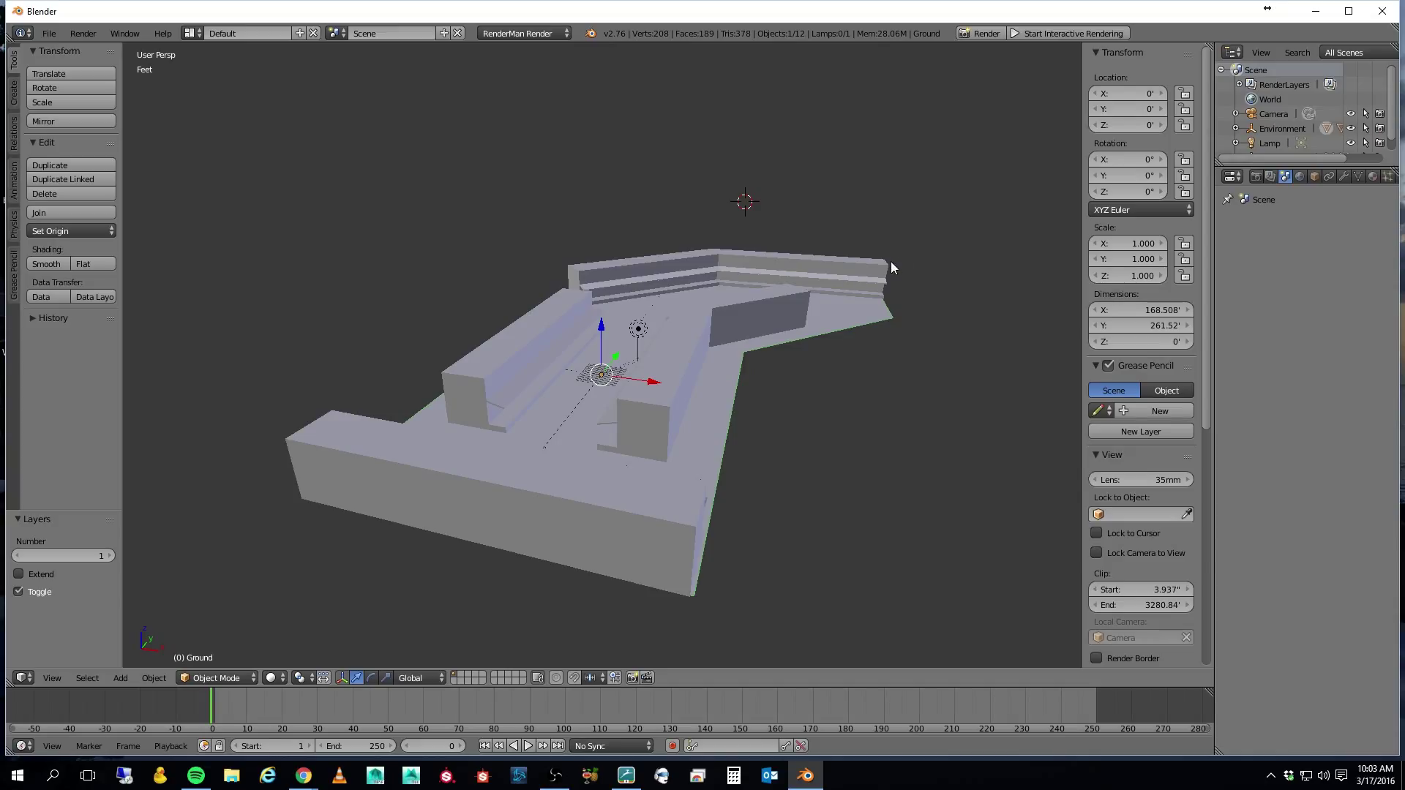
click(551, 34)
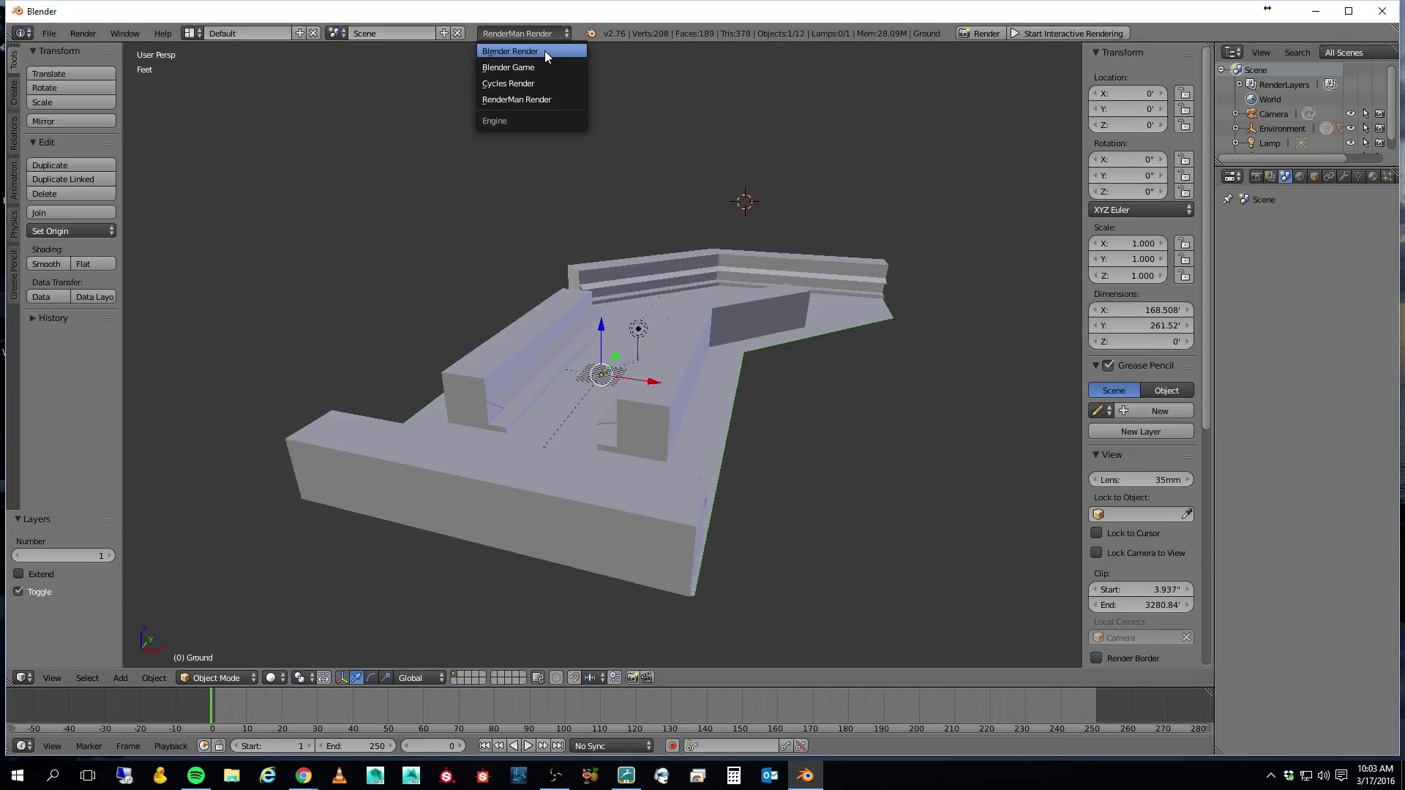
click(545, 51)
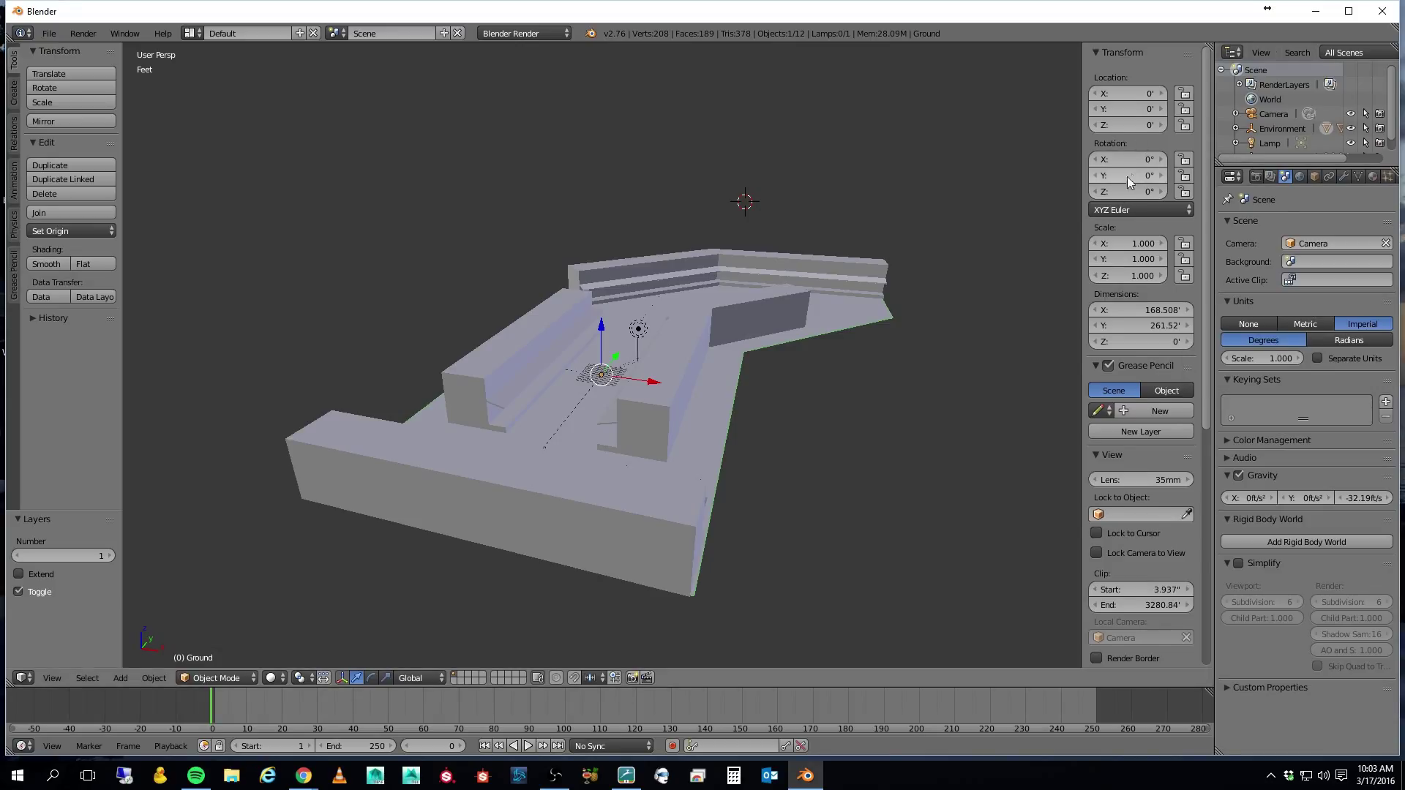
Choose RenderMan Render from the render engine dropdown in the Info header.
scroll(1127, 174, down, 1)
scroll(1134, 128, up, 1)
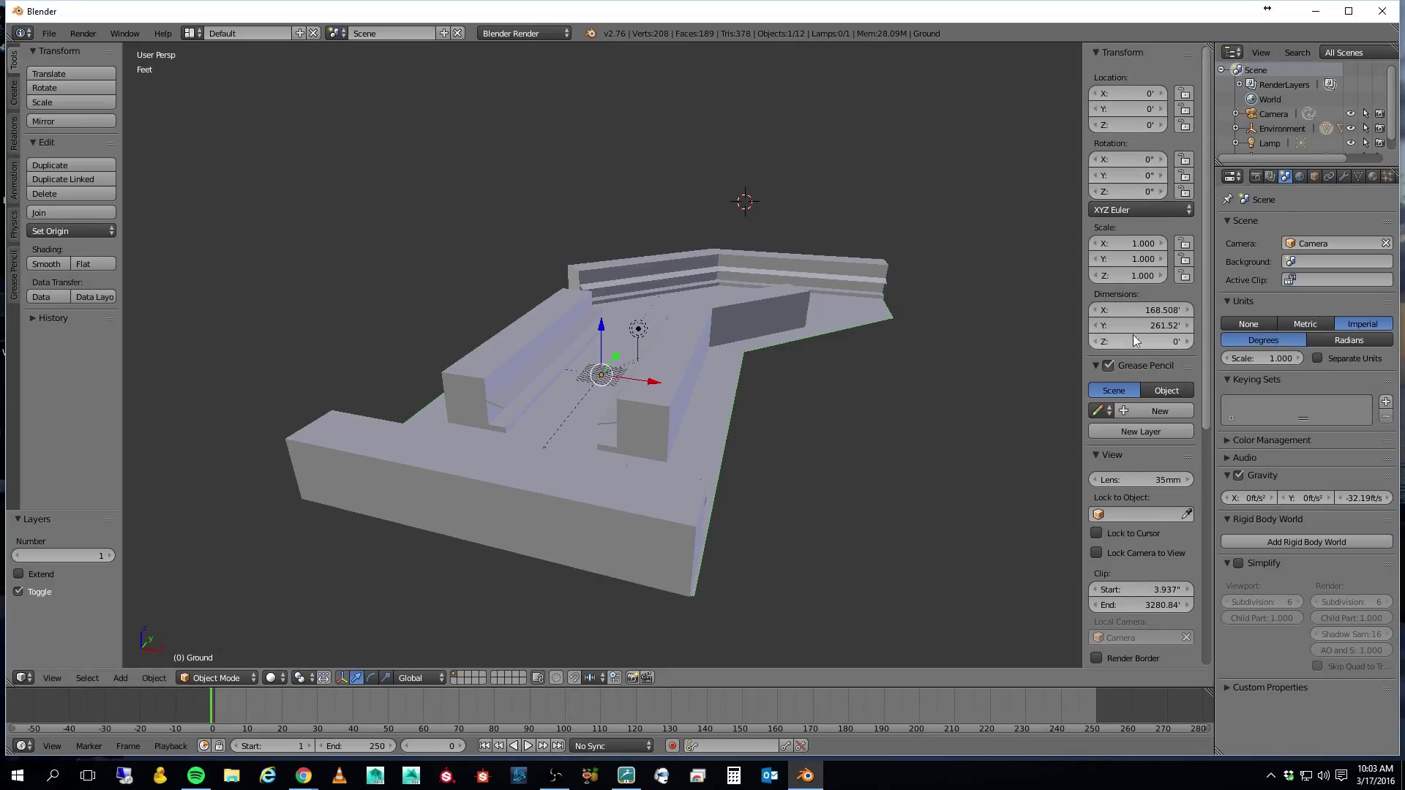
click(542, 33)
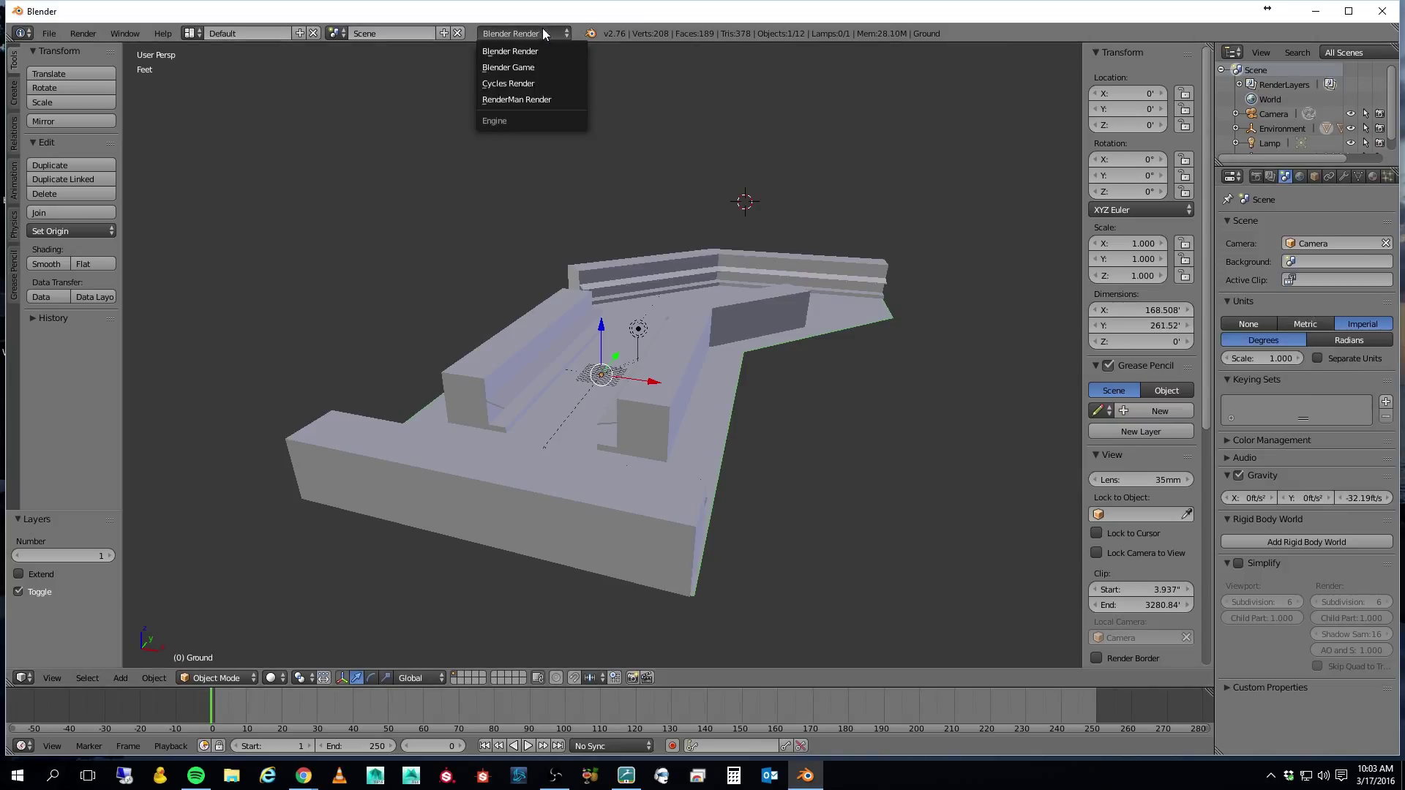
click(527, 96)
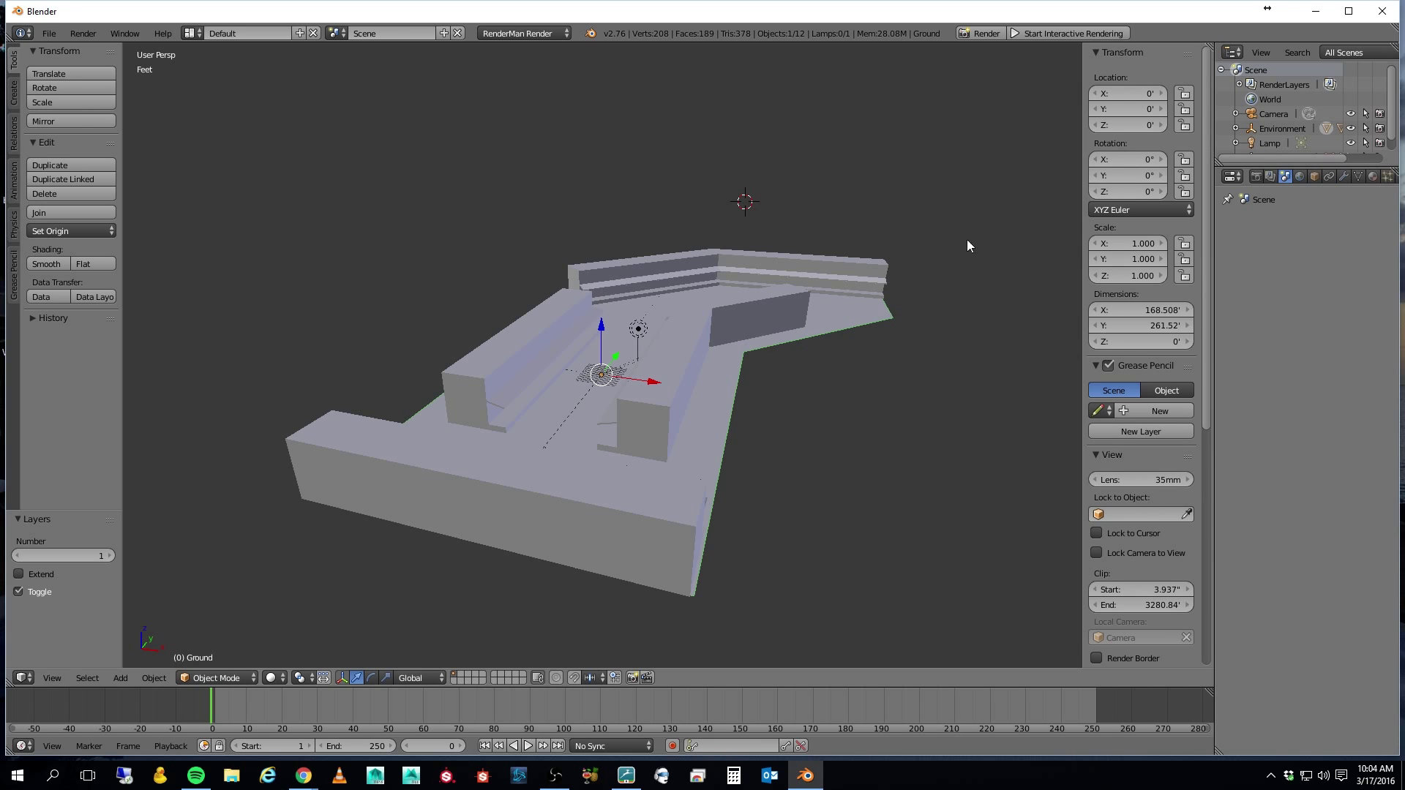
Select BuildingsWest, then BuildingsEast01, then the long BuildingsSouth block at the front.
right_click(496, 356)
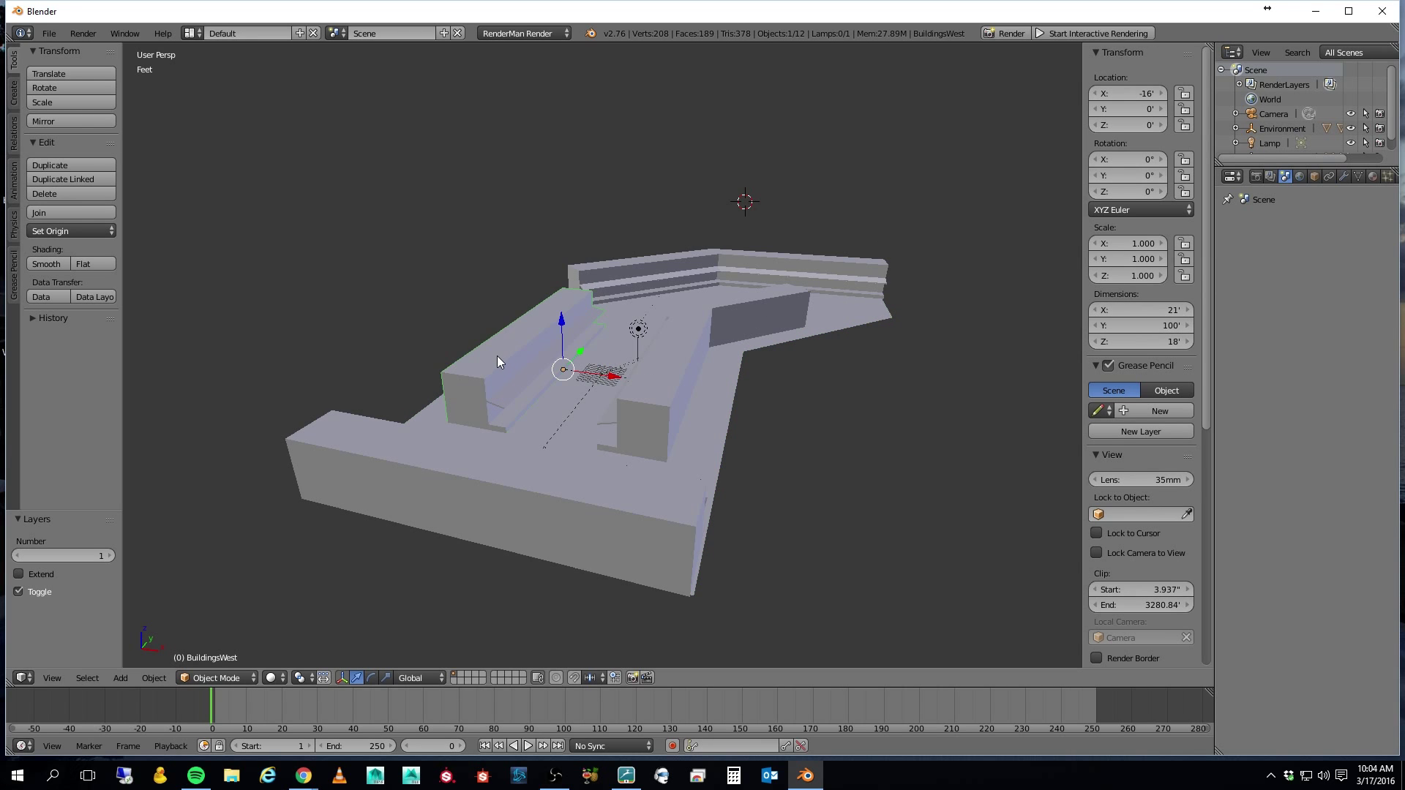
right_click(656, 392)
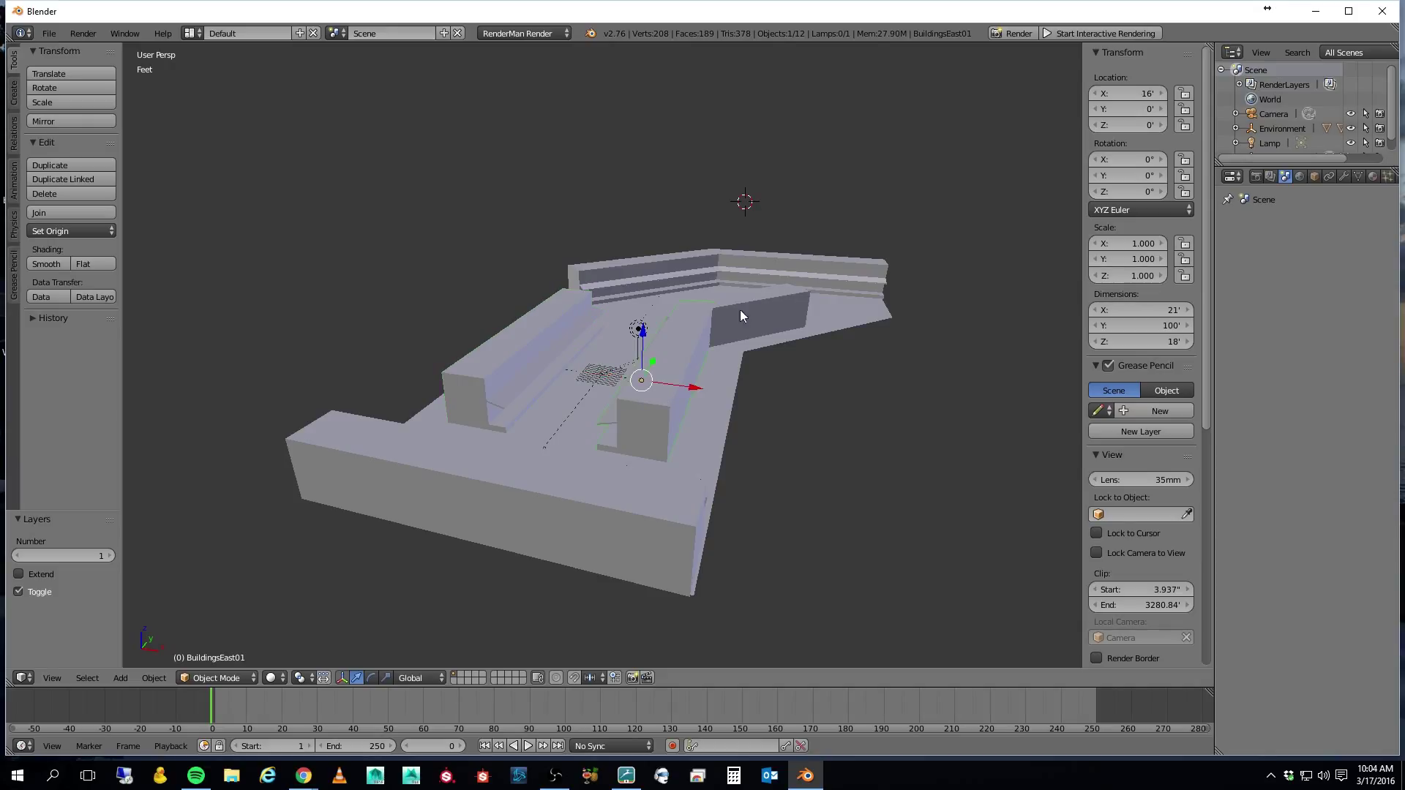
right_click(536, 474)
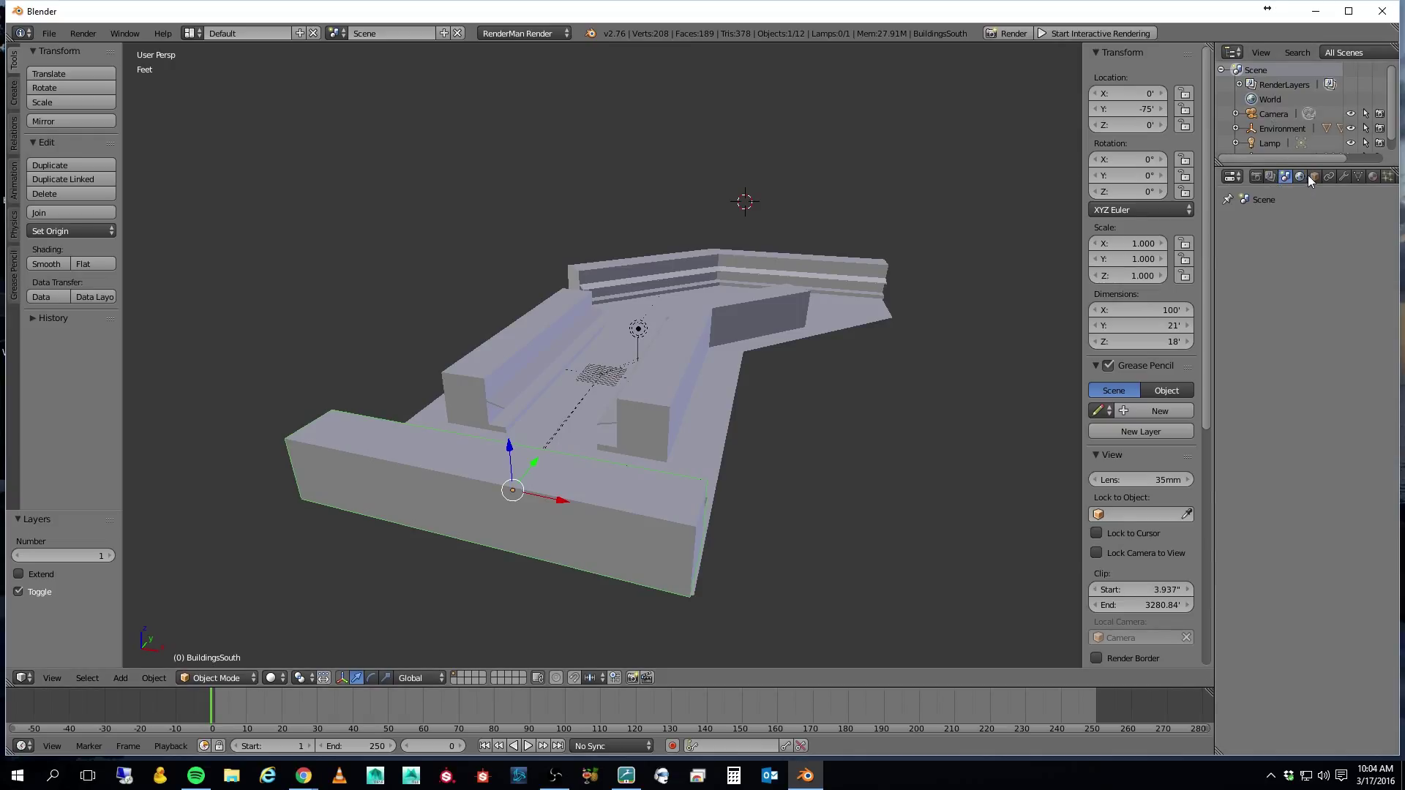
Give the world a RenderMan node tree and delete the lamp from the scene.
click(1302, 177)
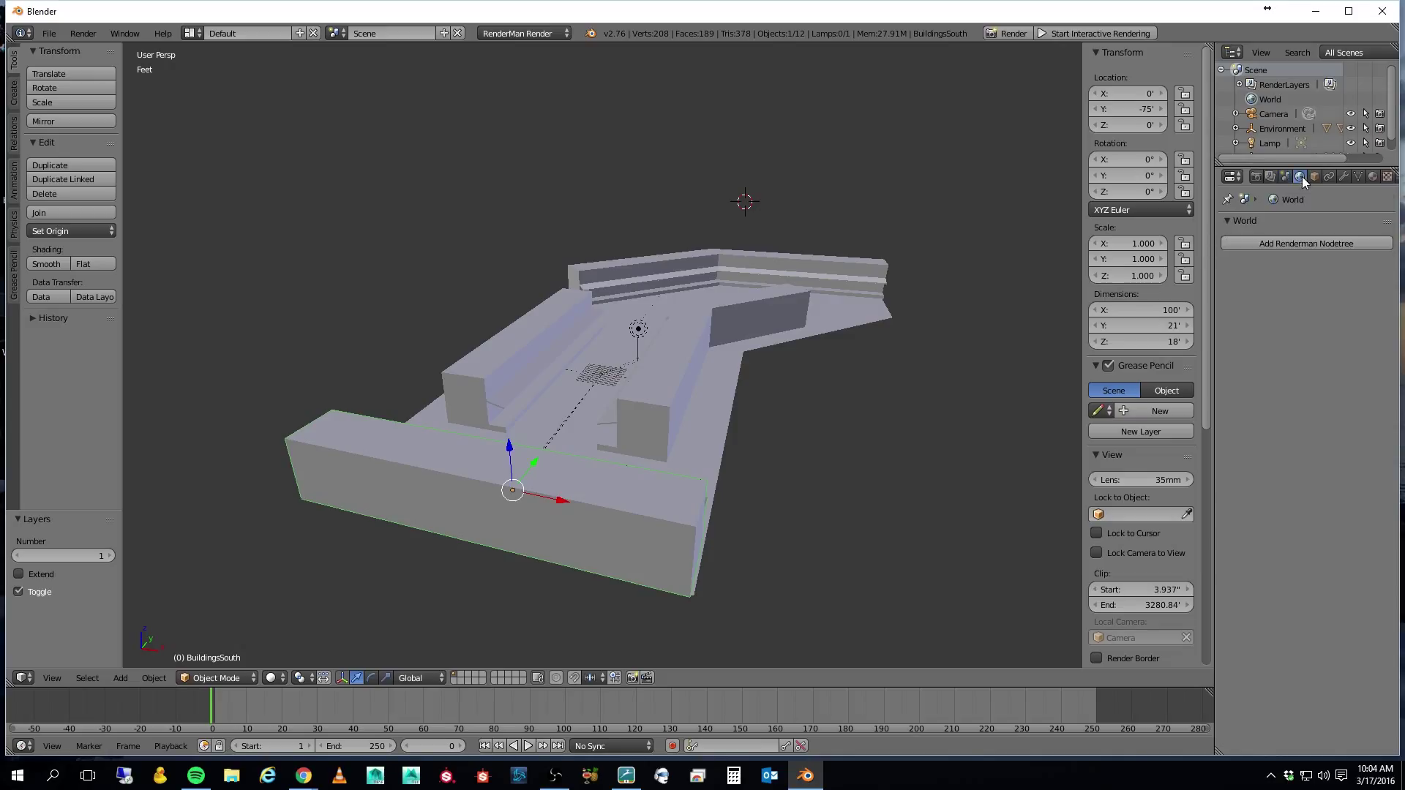
click(1316, 243)
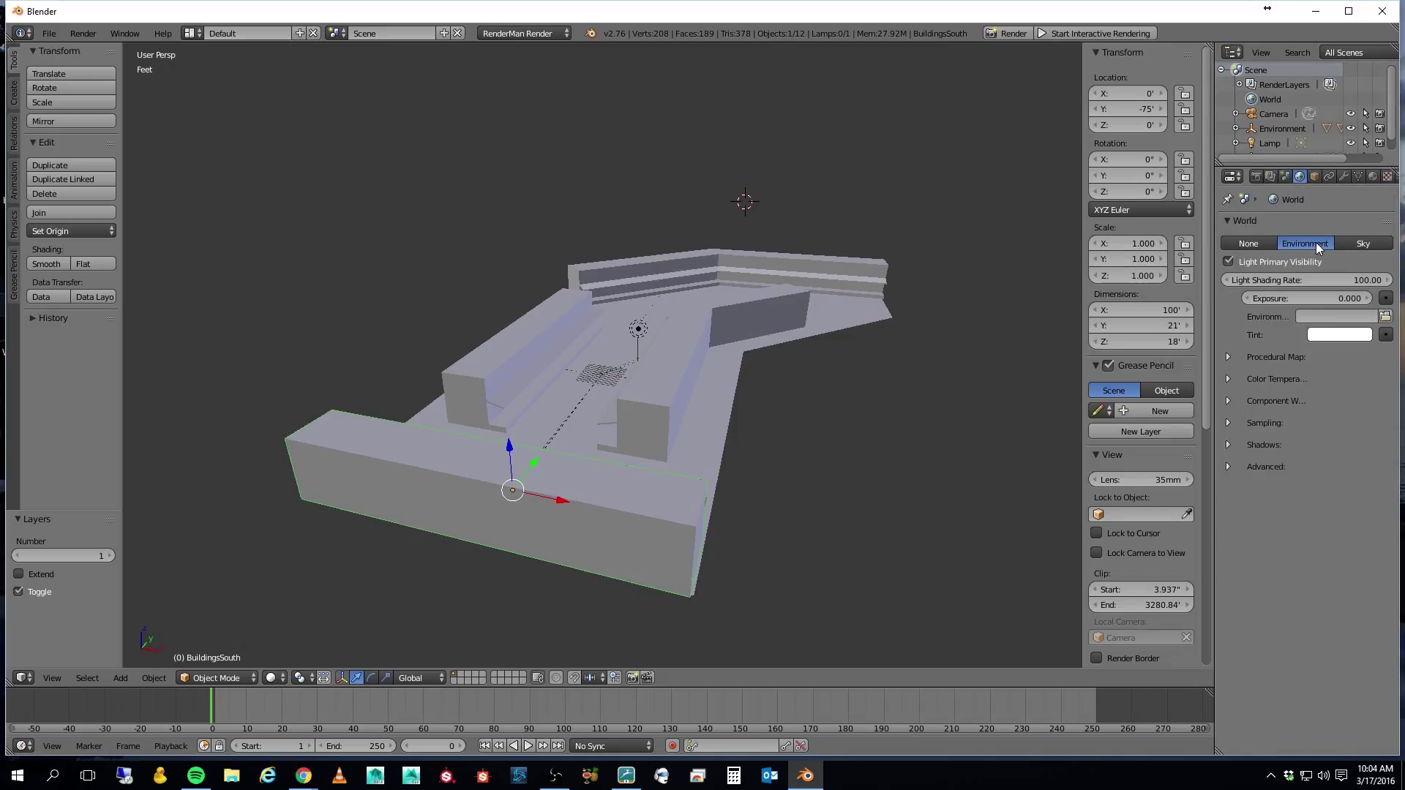
right_click(643, 328)
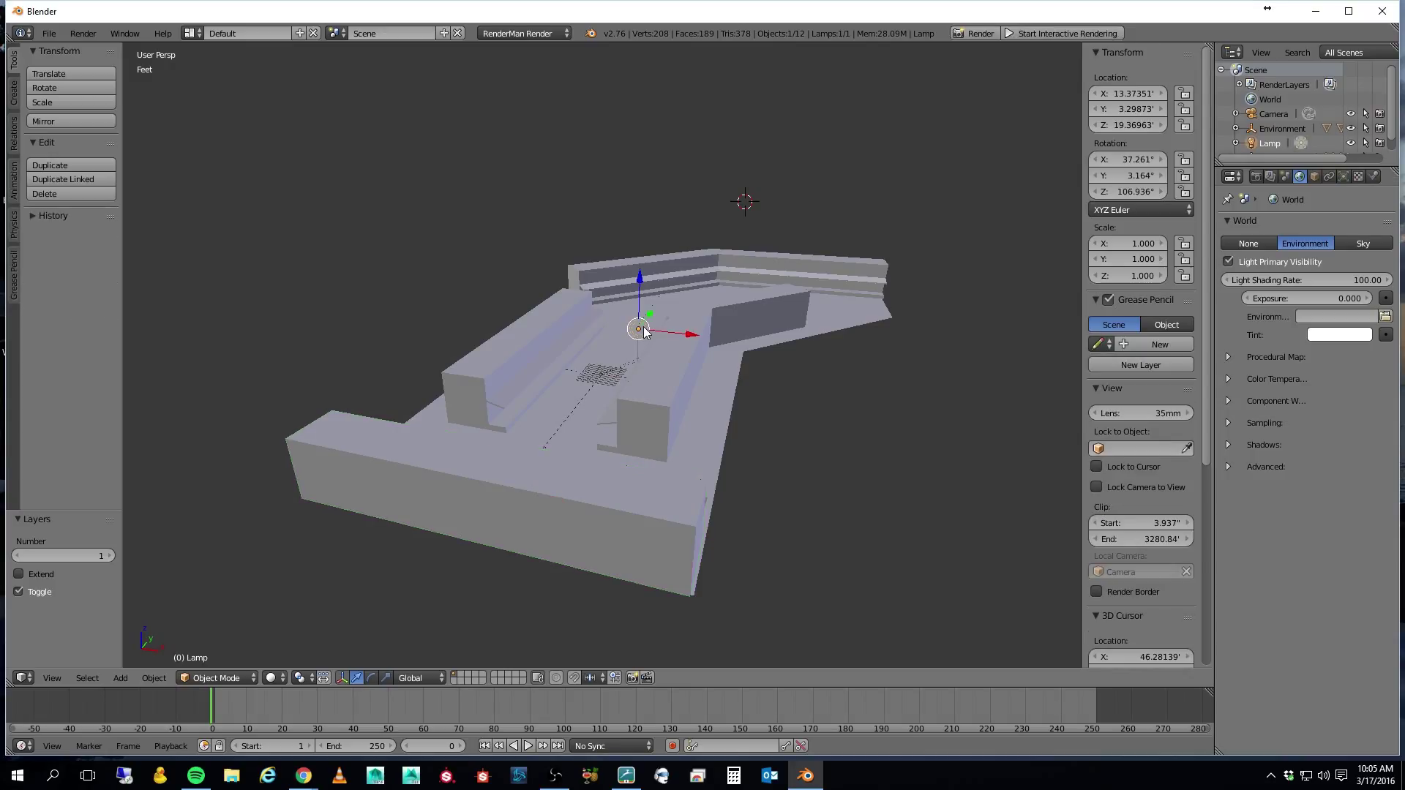
key(x)
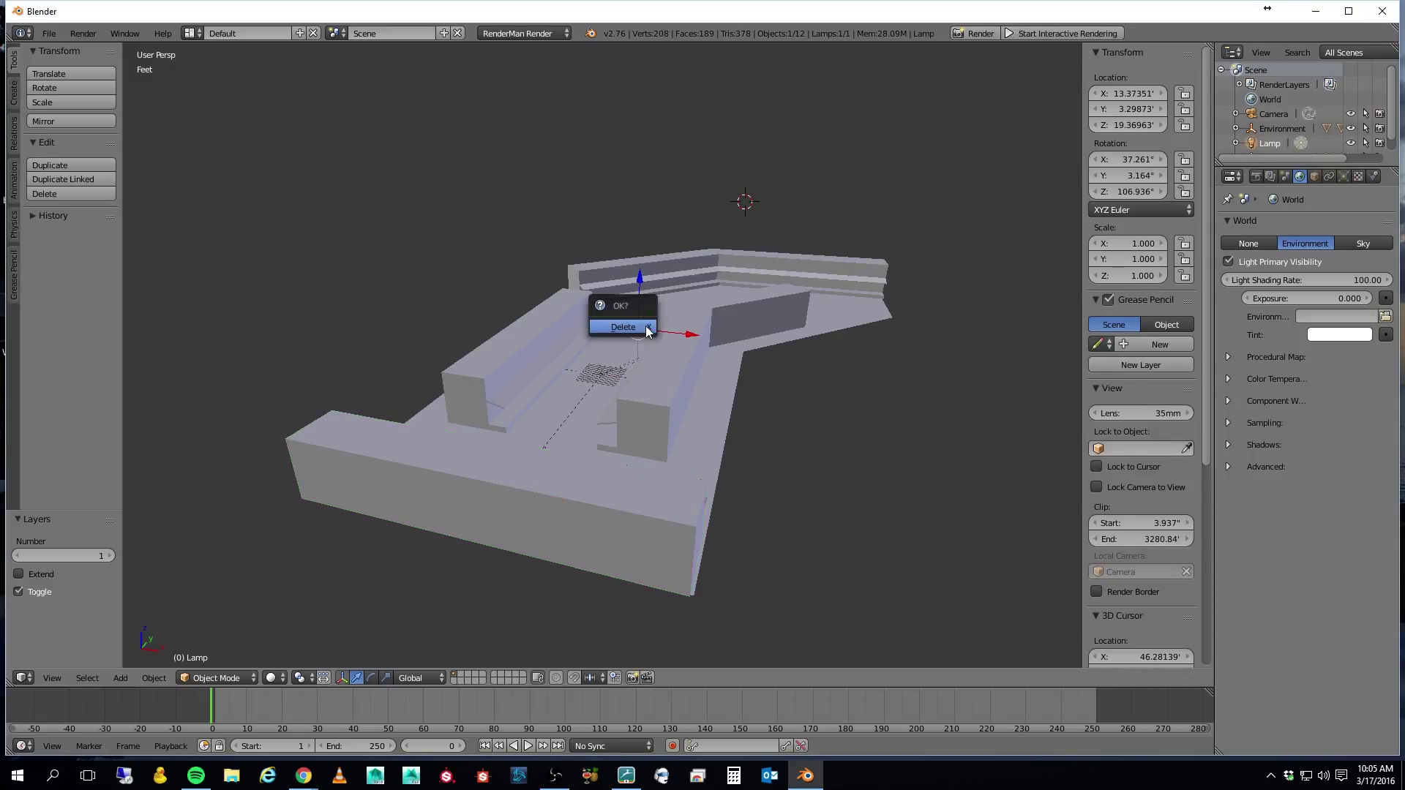
click(645, 326)
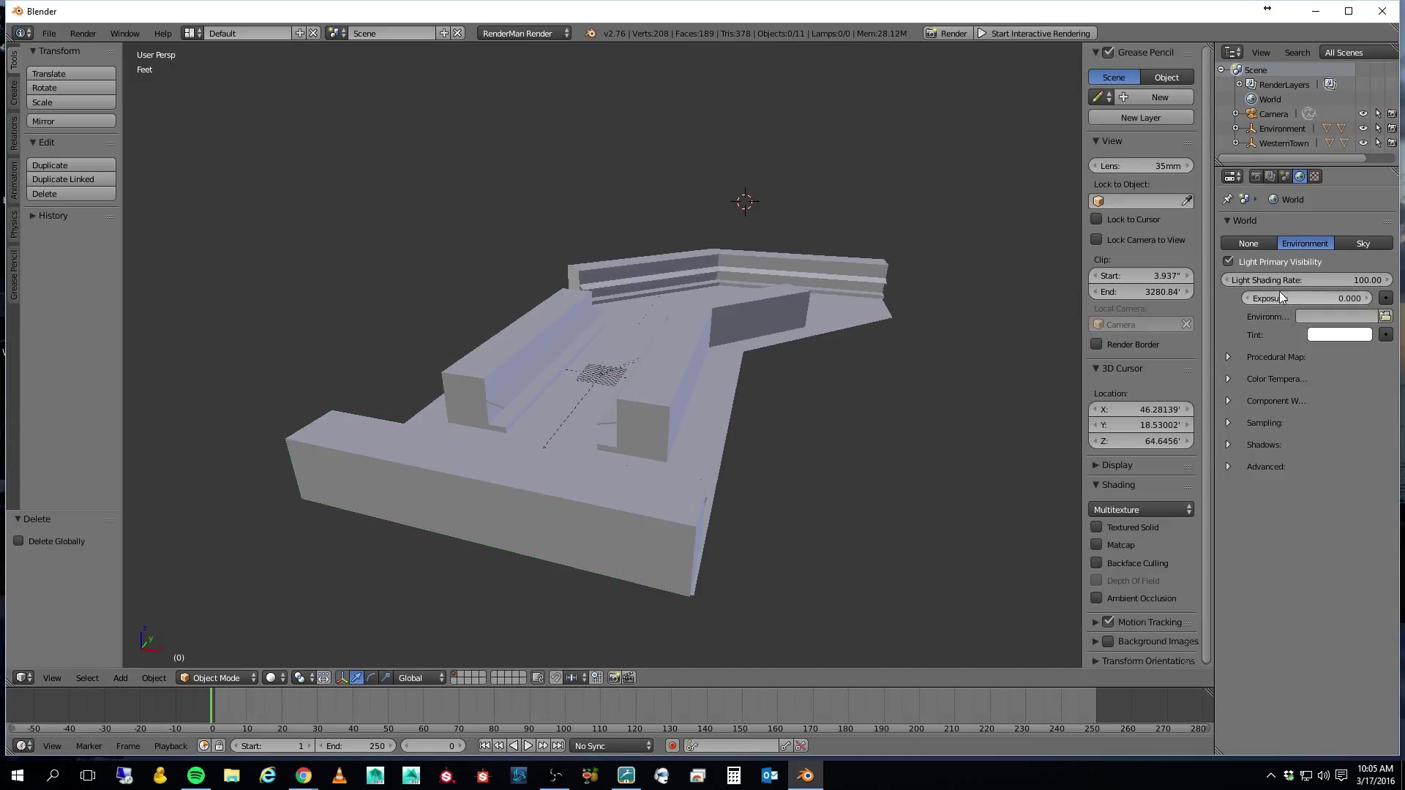
Enable colour temperature for the world and bring the sunlight-temperature search results into view.
click(1228, 379)
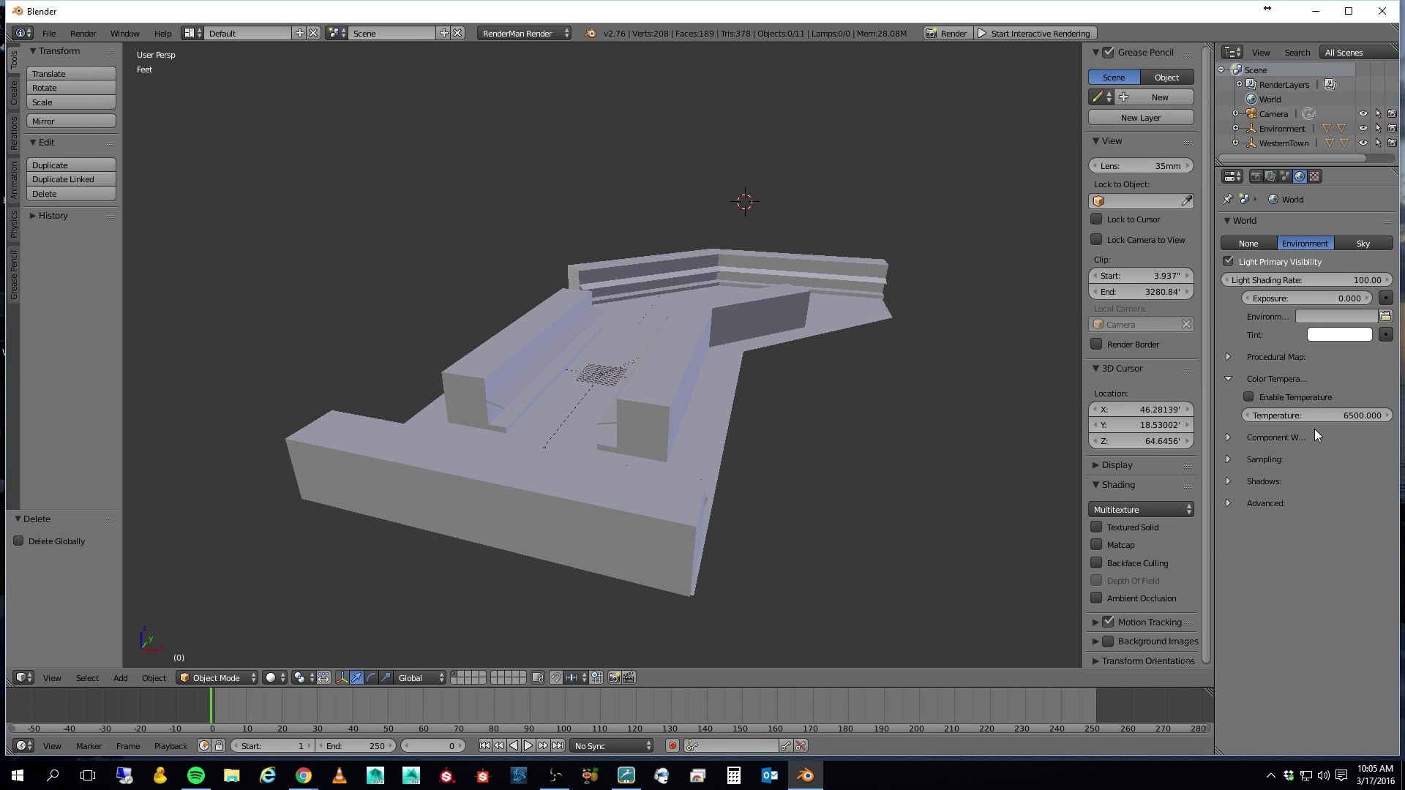
click(1248, 397)
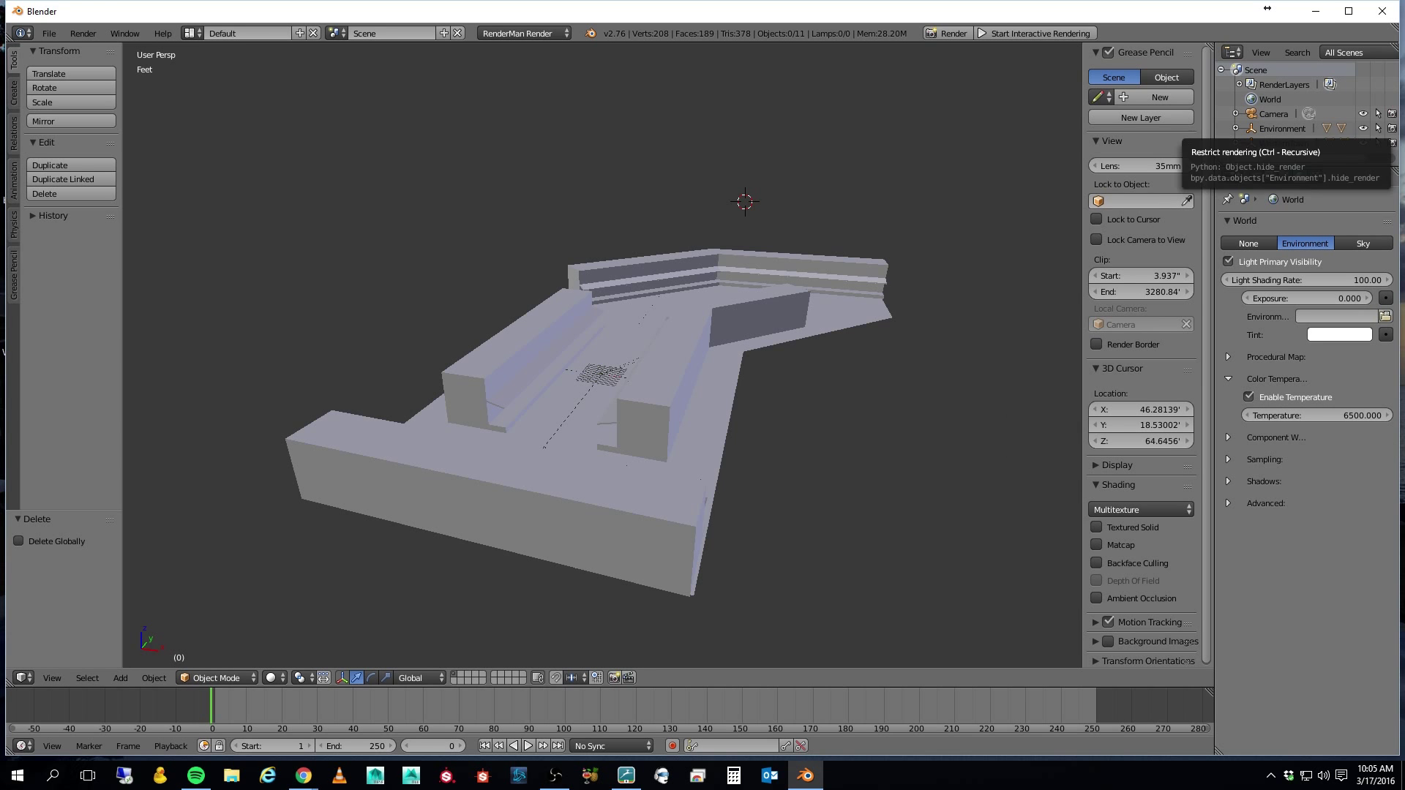
drag(1404, 17, 641, 16)
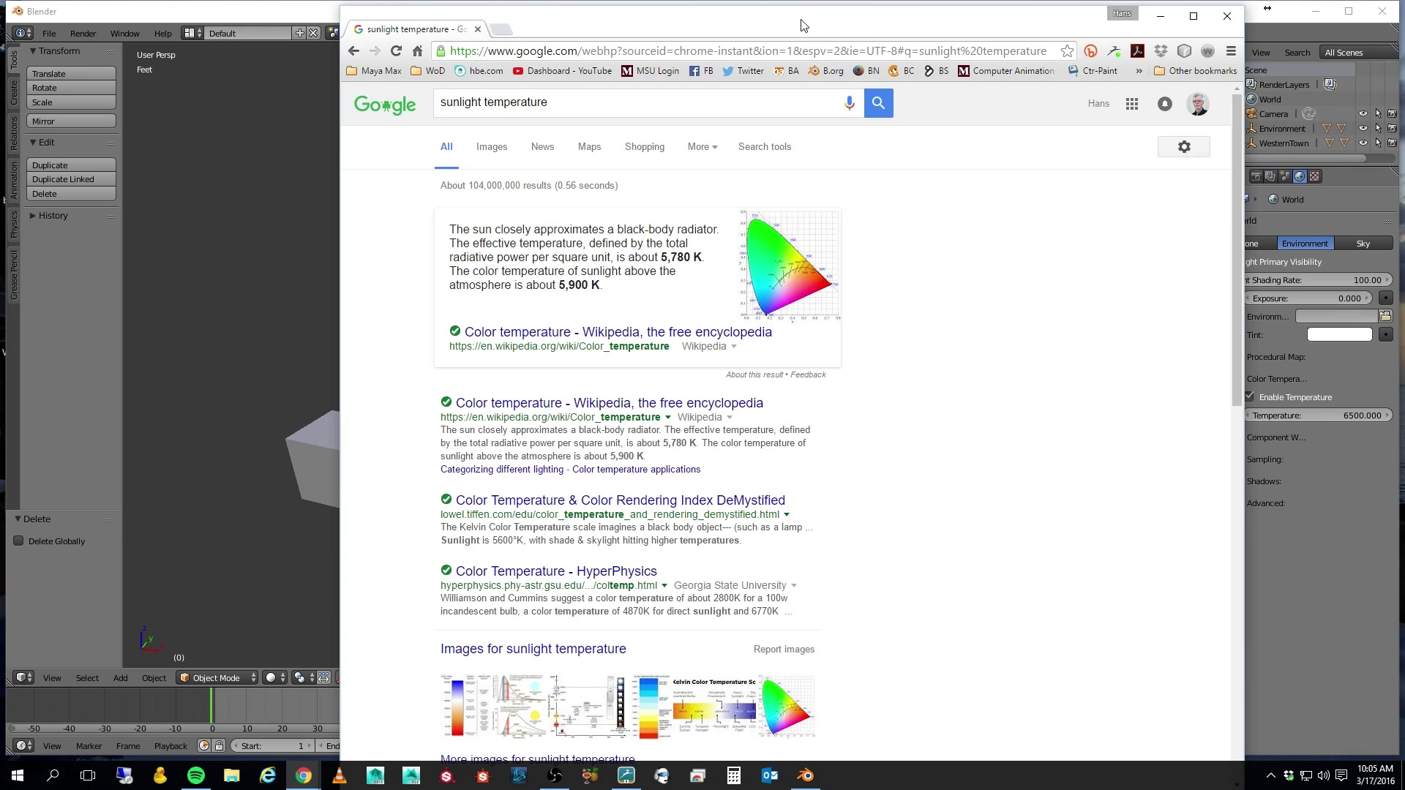
Move the Chrome window aside to reveal the Blender street model again.
drag(802, 20, 1404, 117)
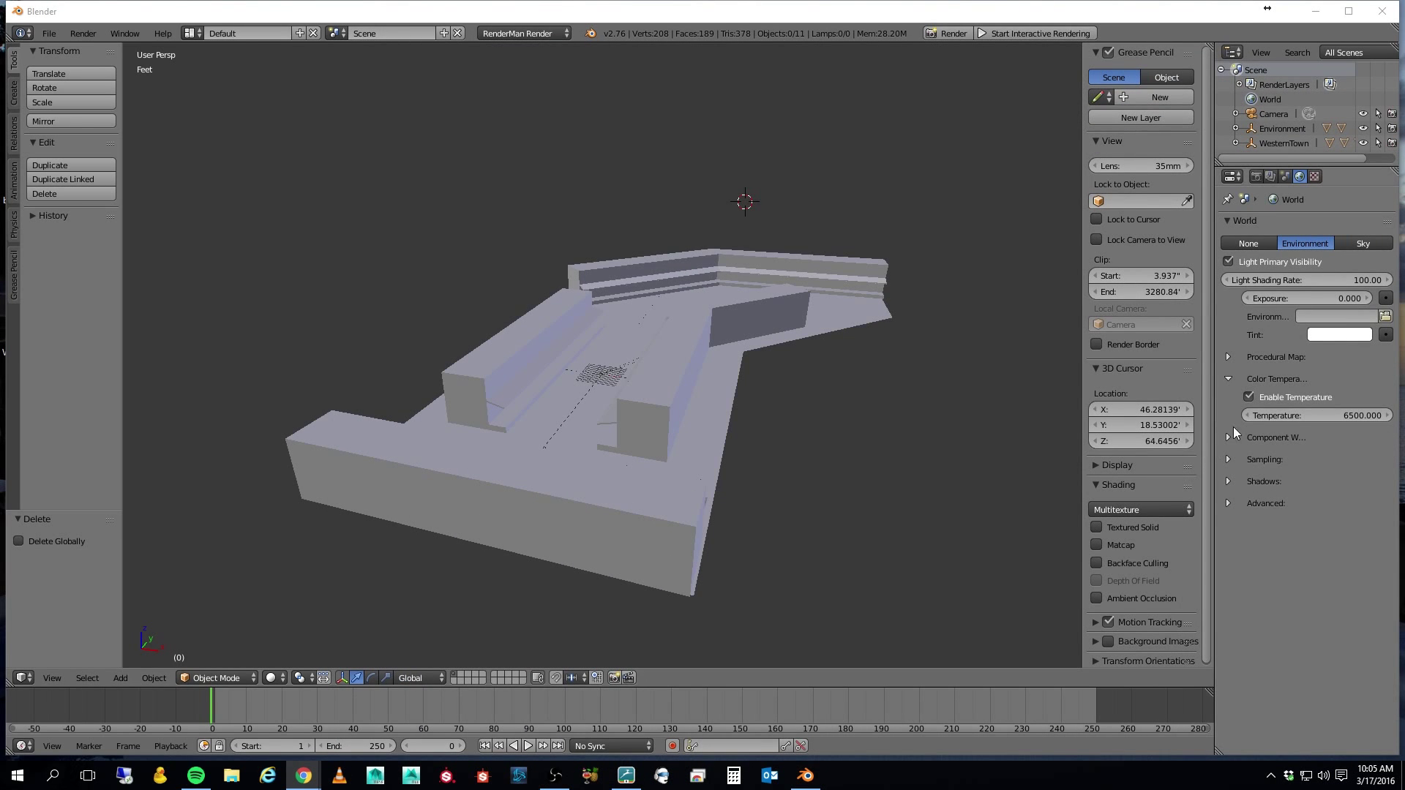
Set the world colour temperature to 5850 and switch the world lighting to Sky.
click(1347, 414)
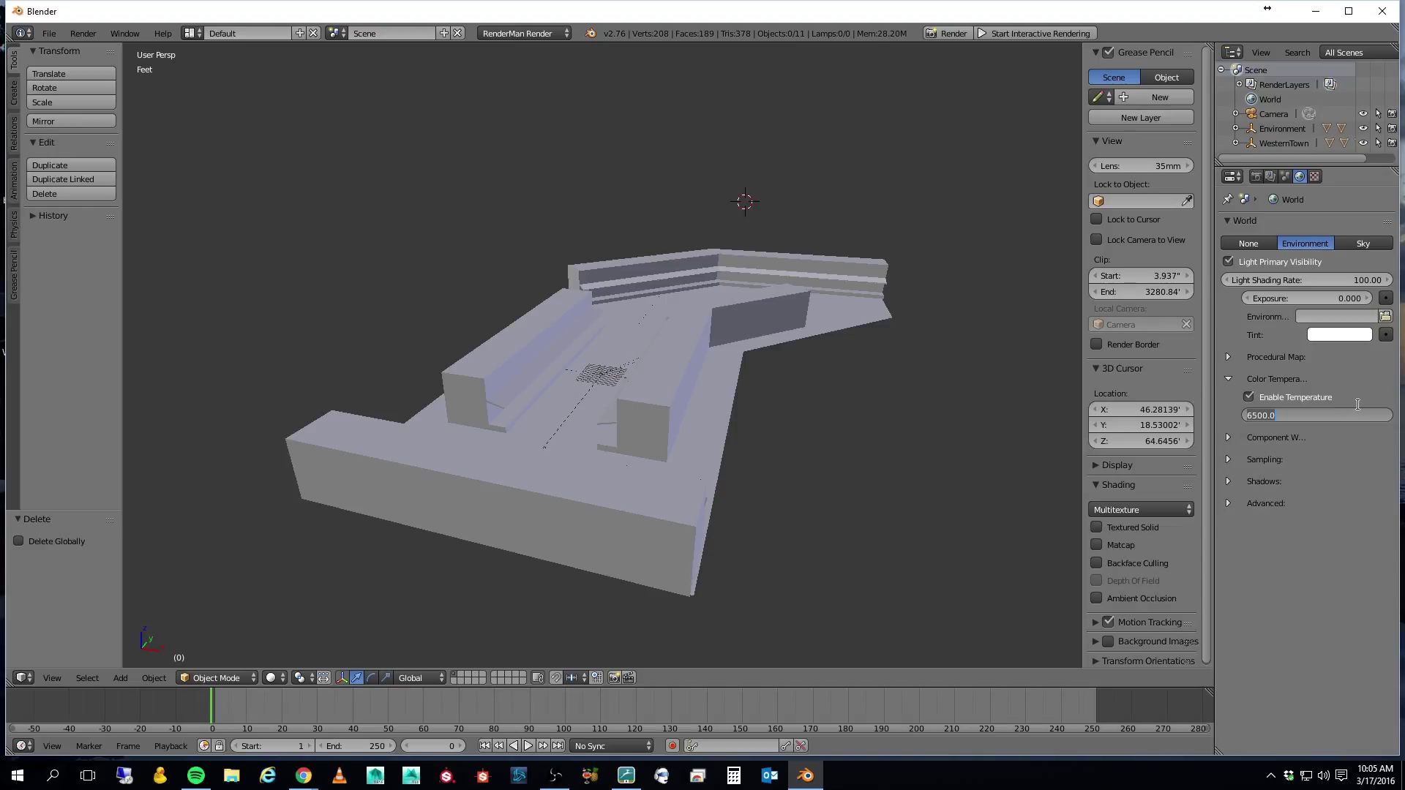
text(5850)
key(Return)
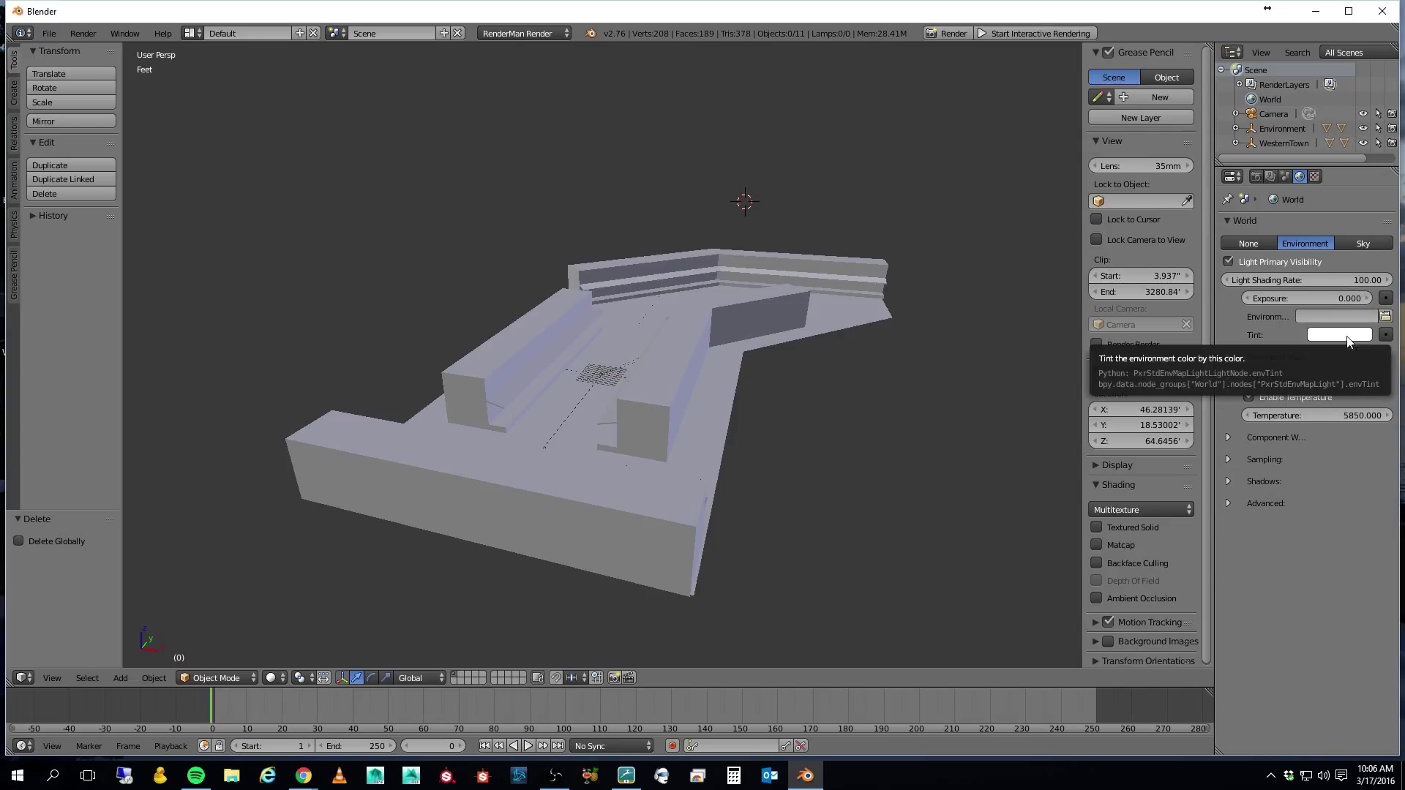
click(1368, 245)
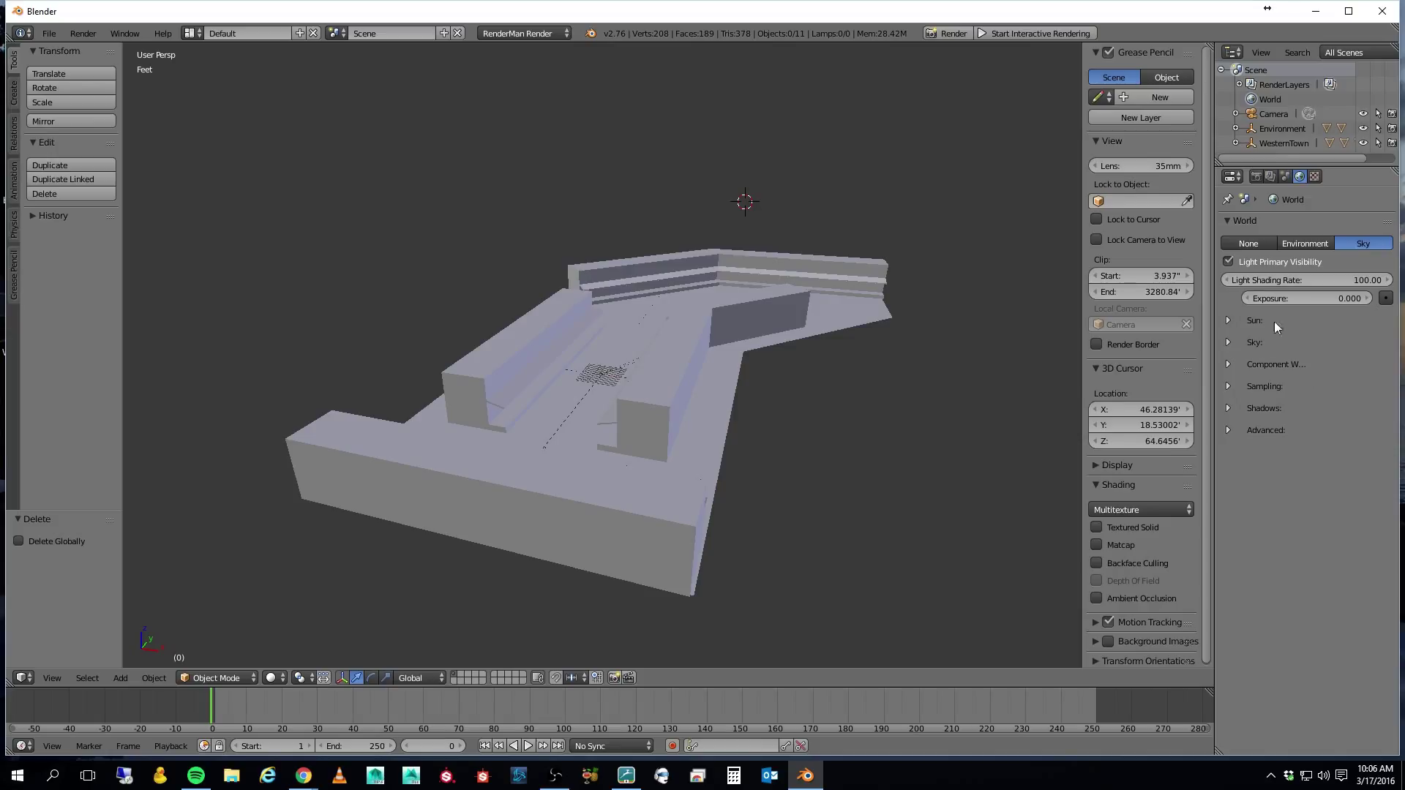
Expand the Sun settings and tint the sun a warm cream colour.
click(1232, 322)
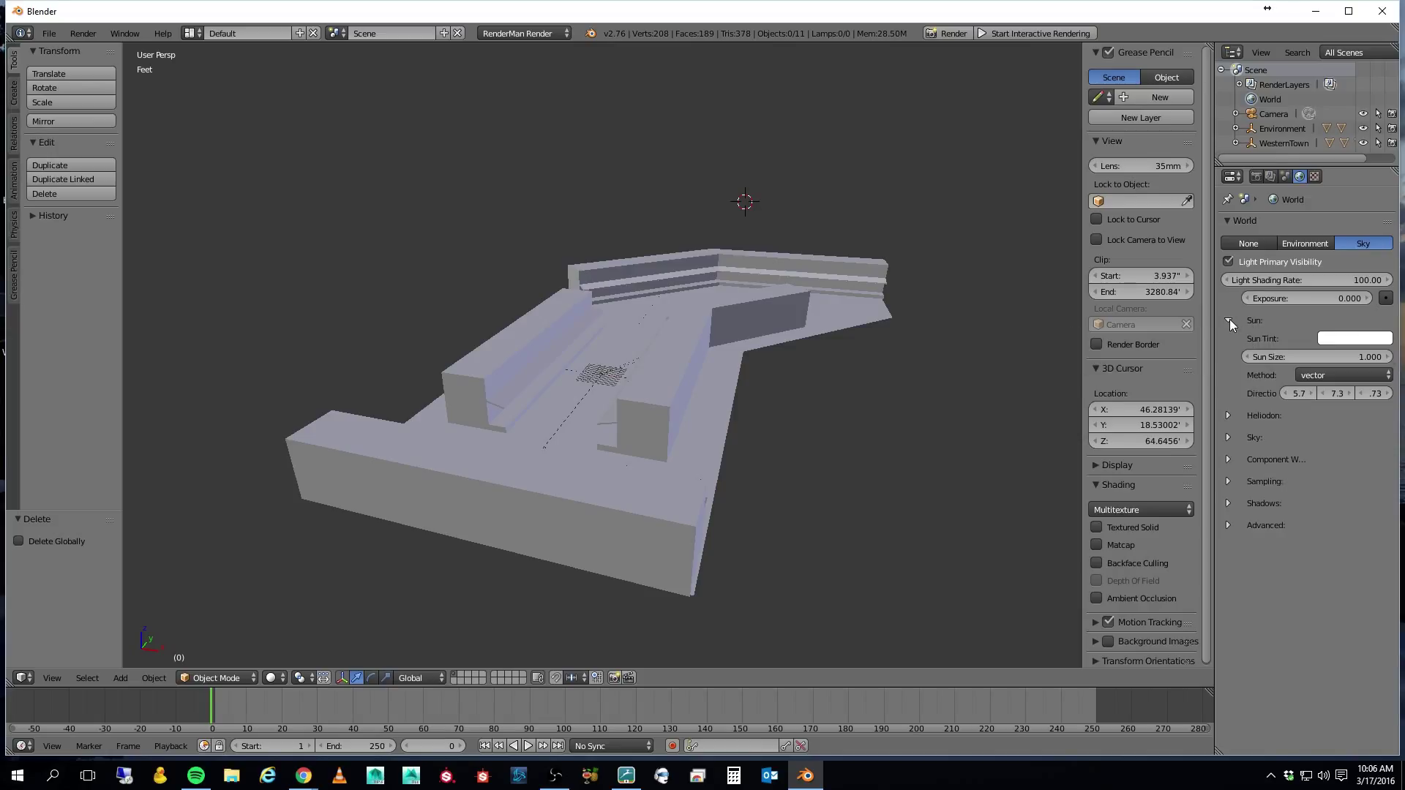
click(1352, 338)
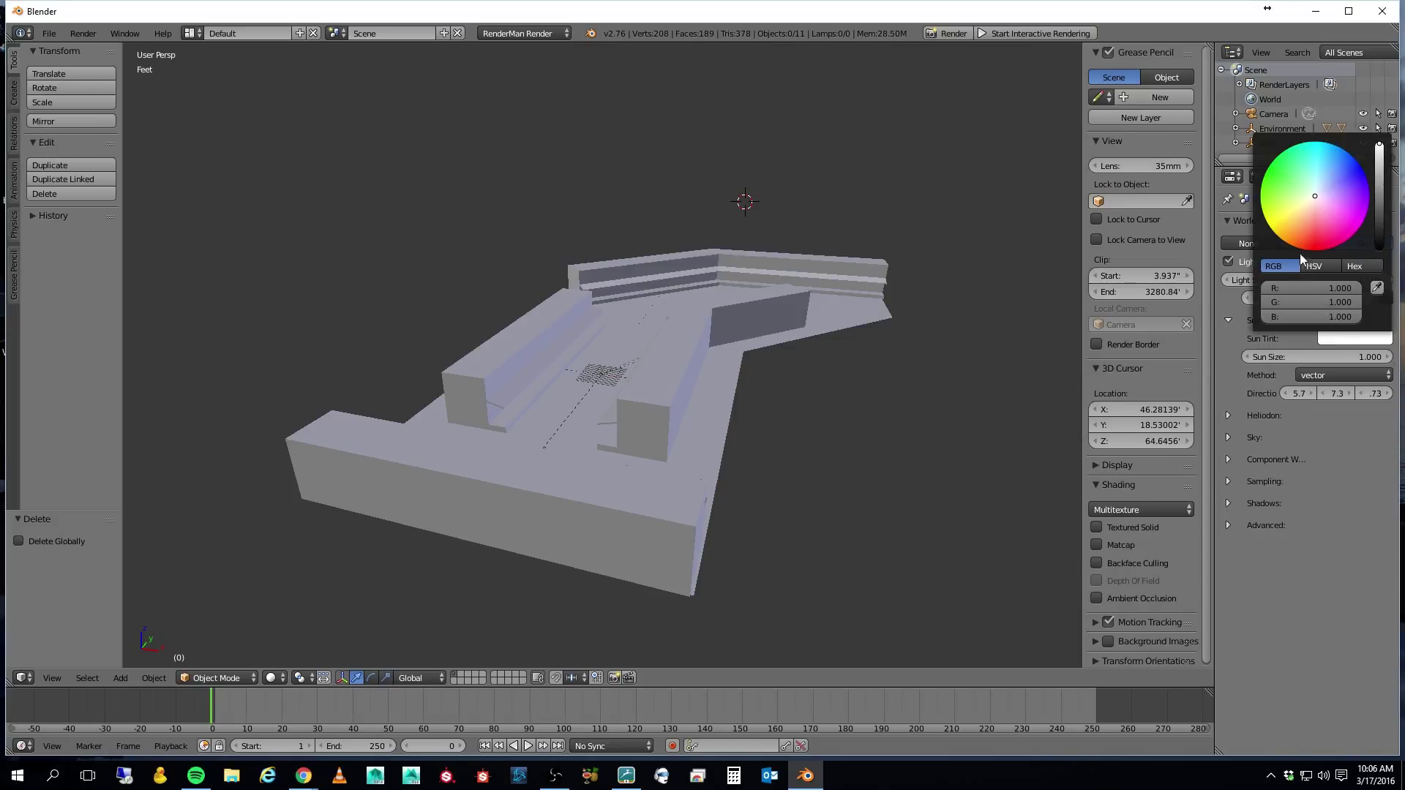
drag(1314, 195, 1310, 200)
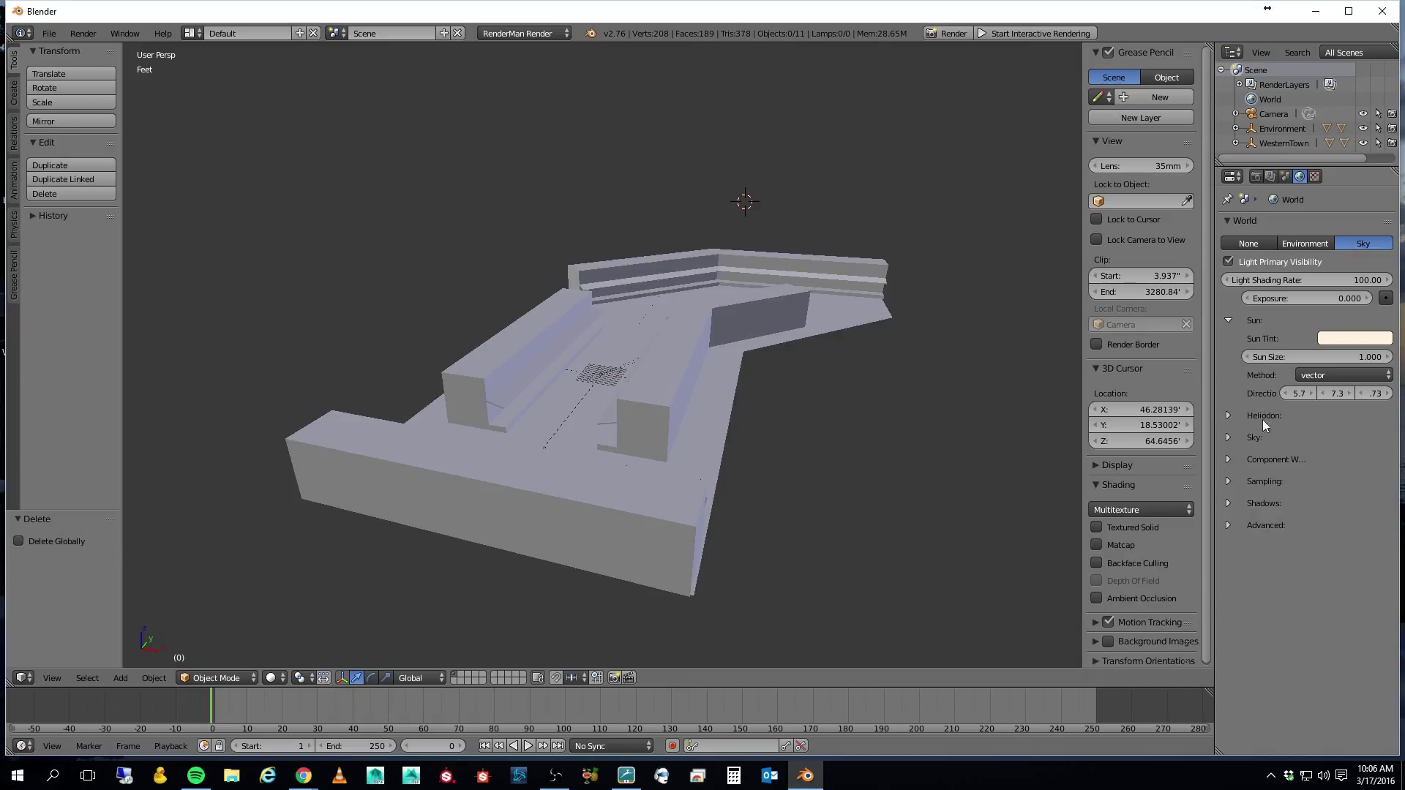
Expand the Heliodon panel and change the Sun Method from vector to heliodon.
click(1228, 415)
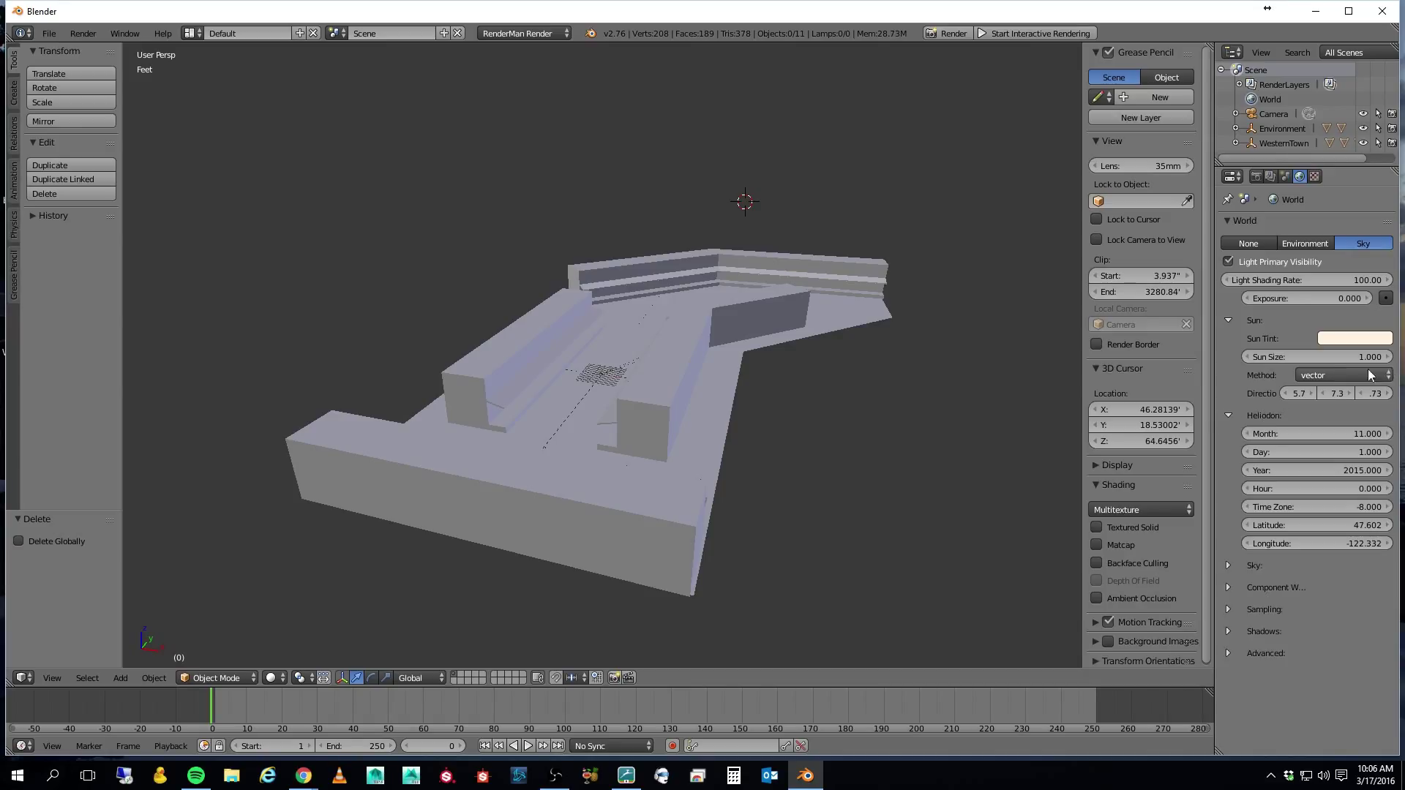
click(1341, 378)
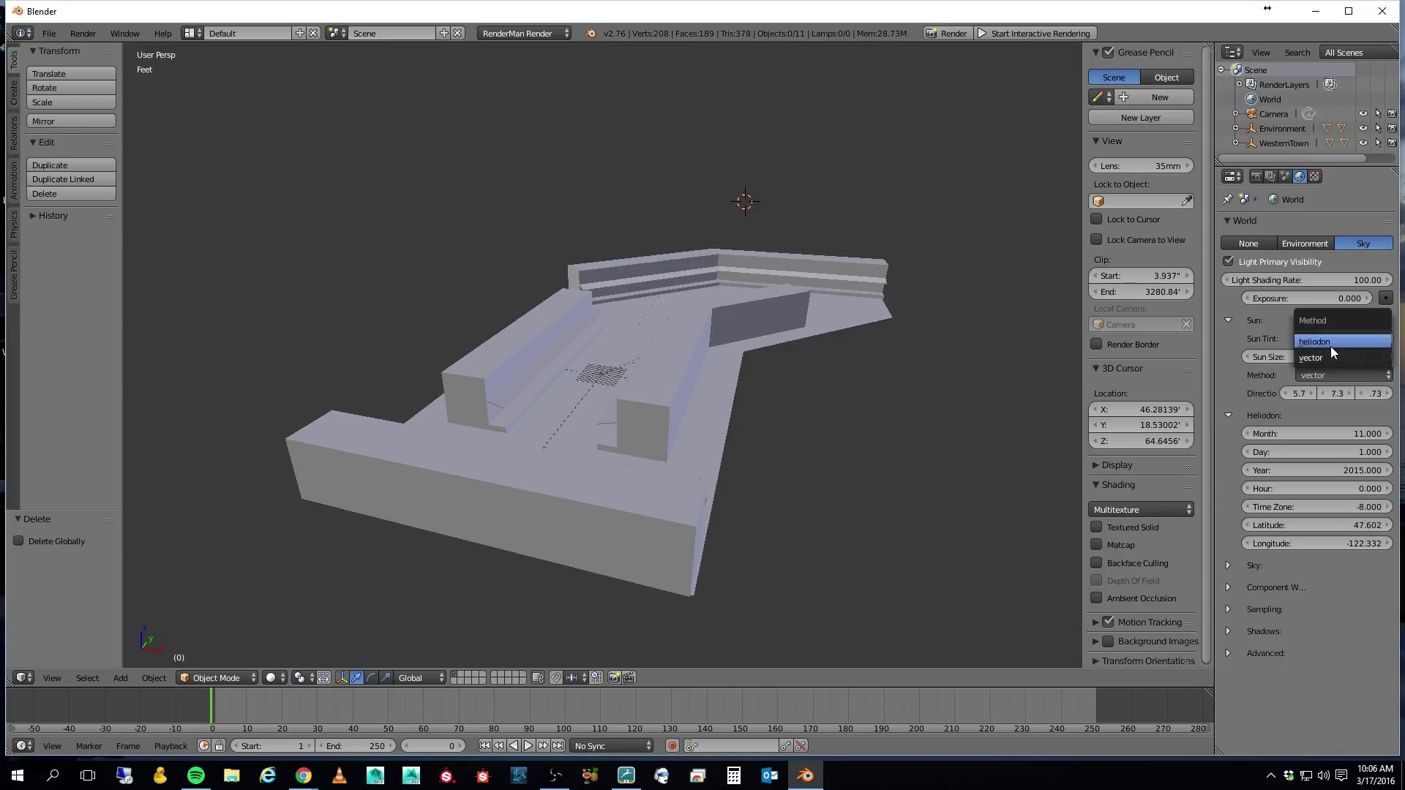
click(1330, 344)
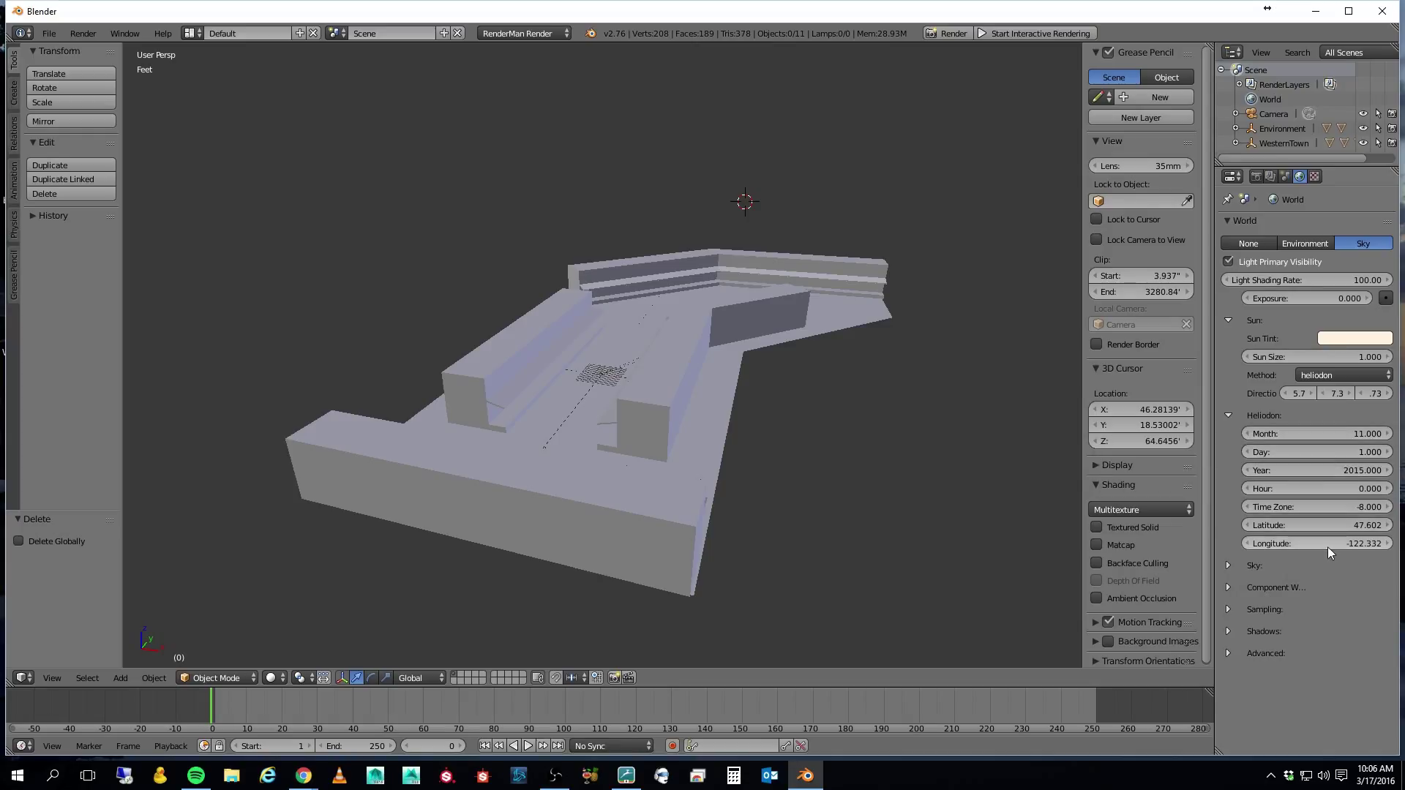
Set the heliodon month to 7 (July) and the day to 4.
click(1357, 434)
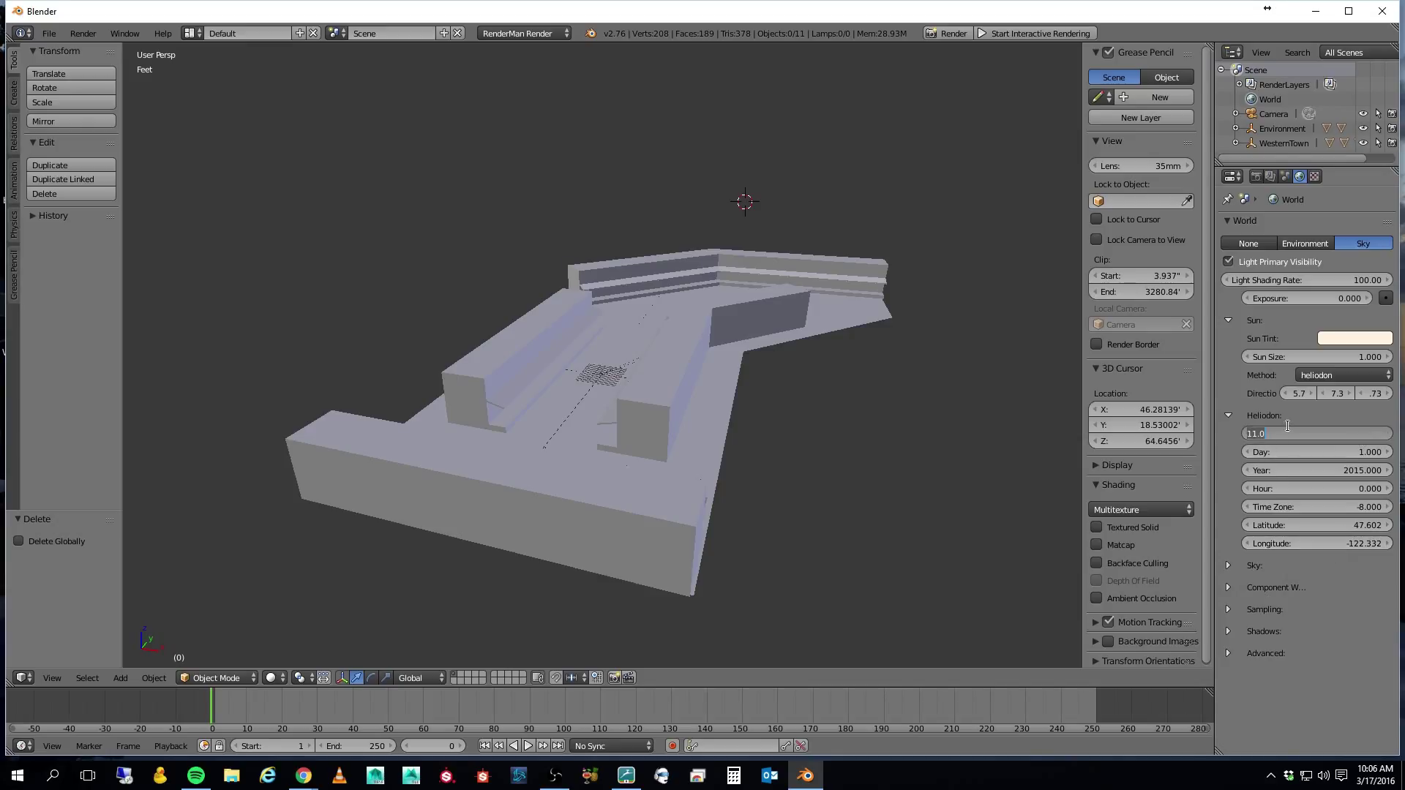
text(07)
key(Return)
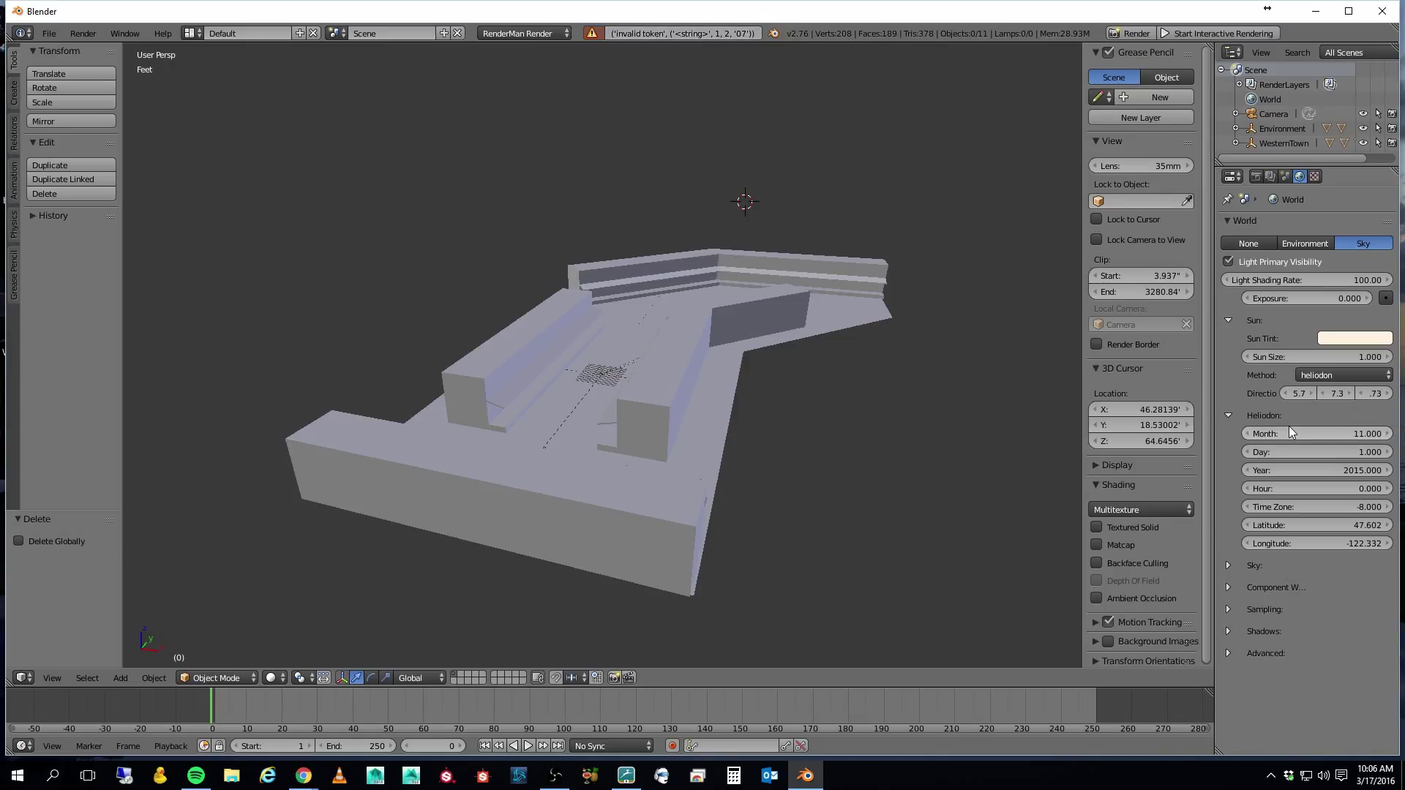
click(1363, 449)
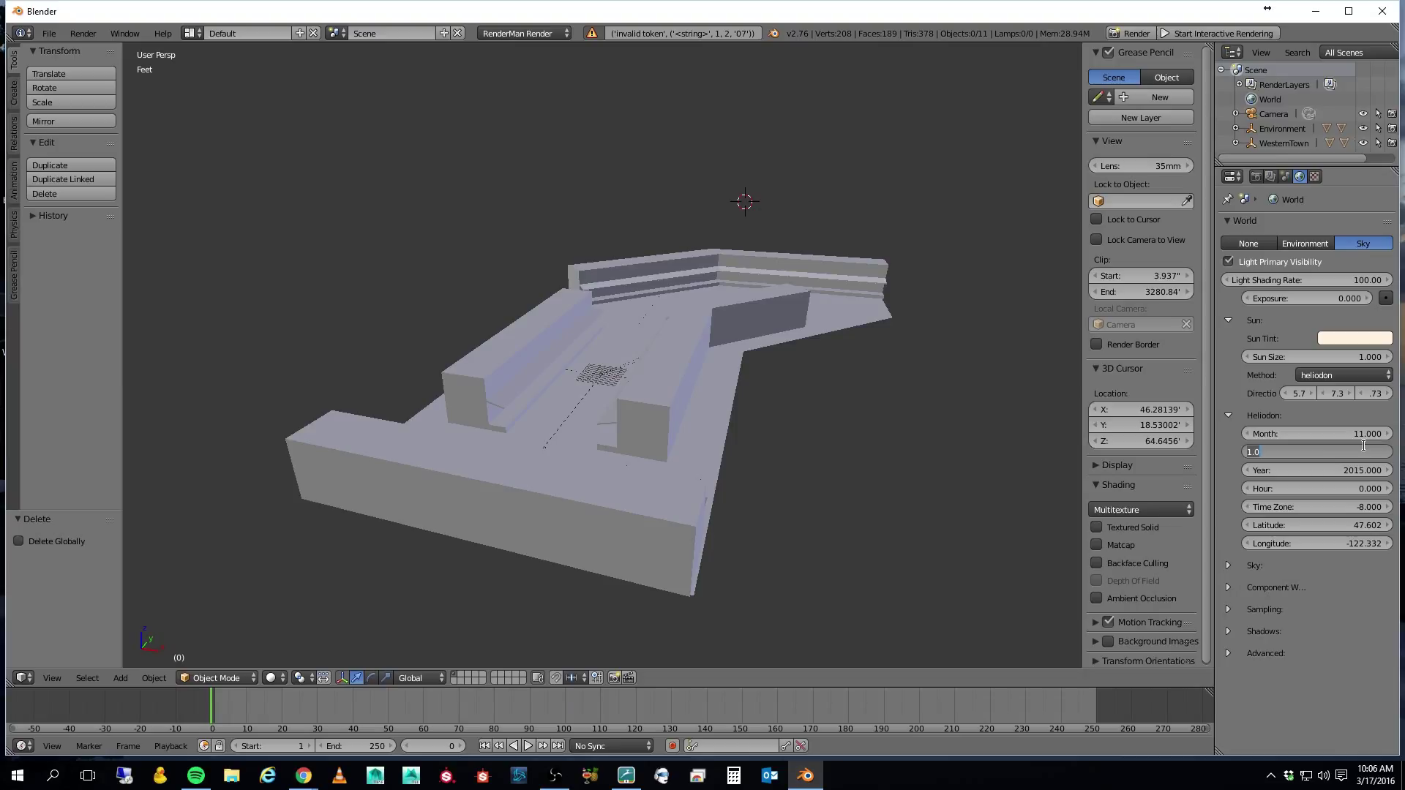
text(1)
key(Return)
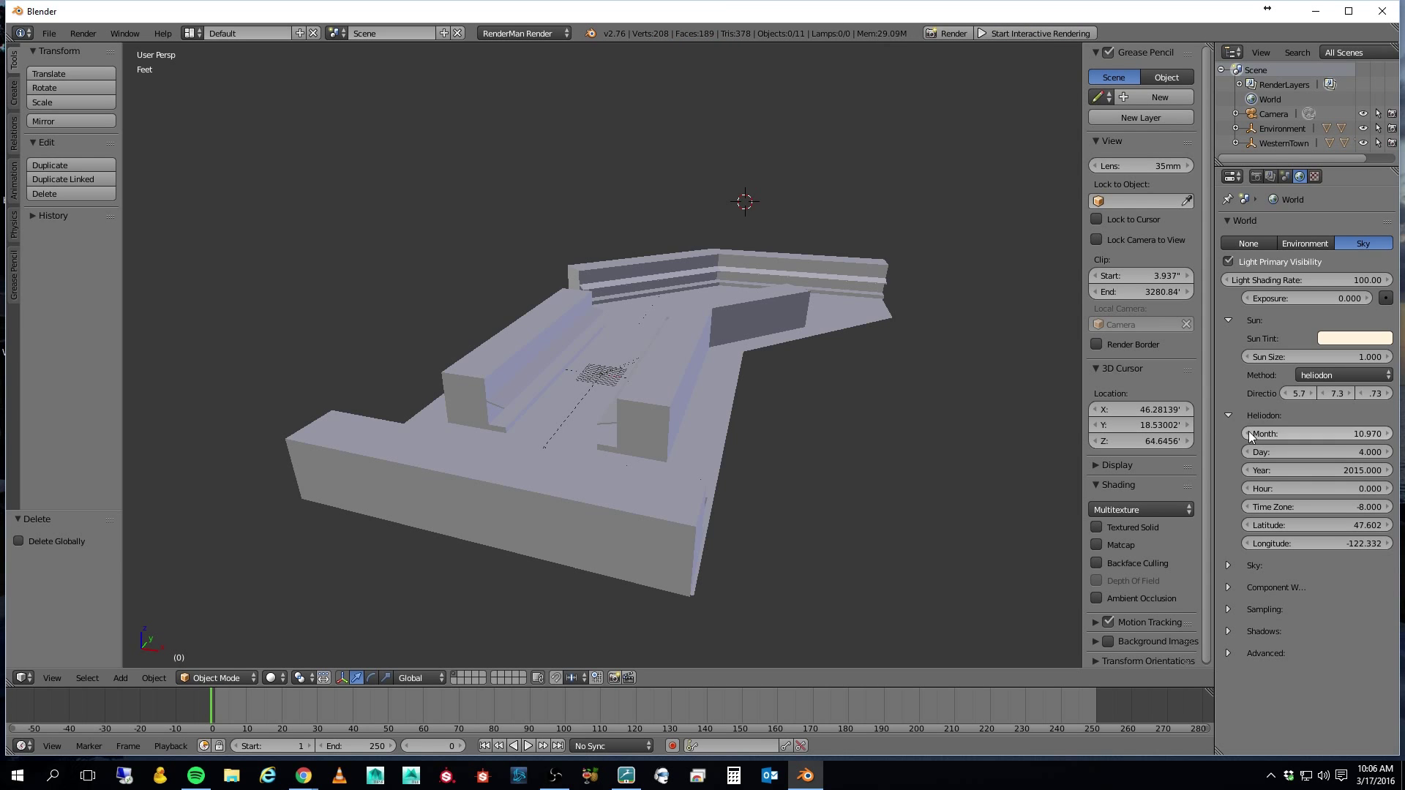
drag(1249, 431, 1244, 432)
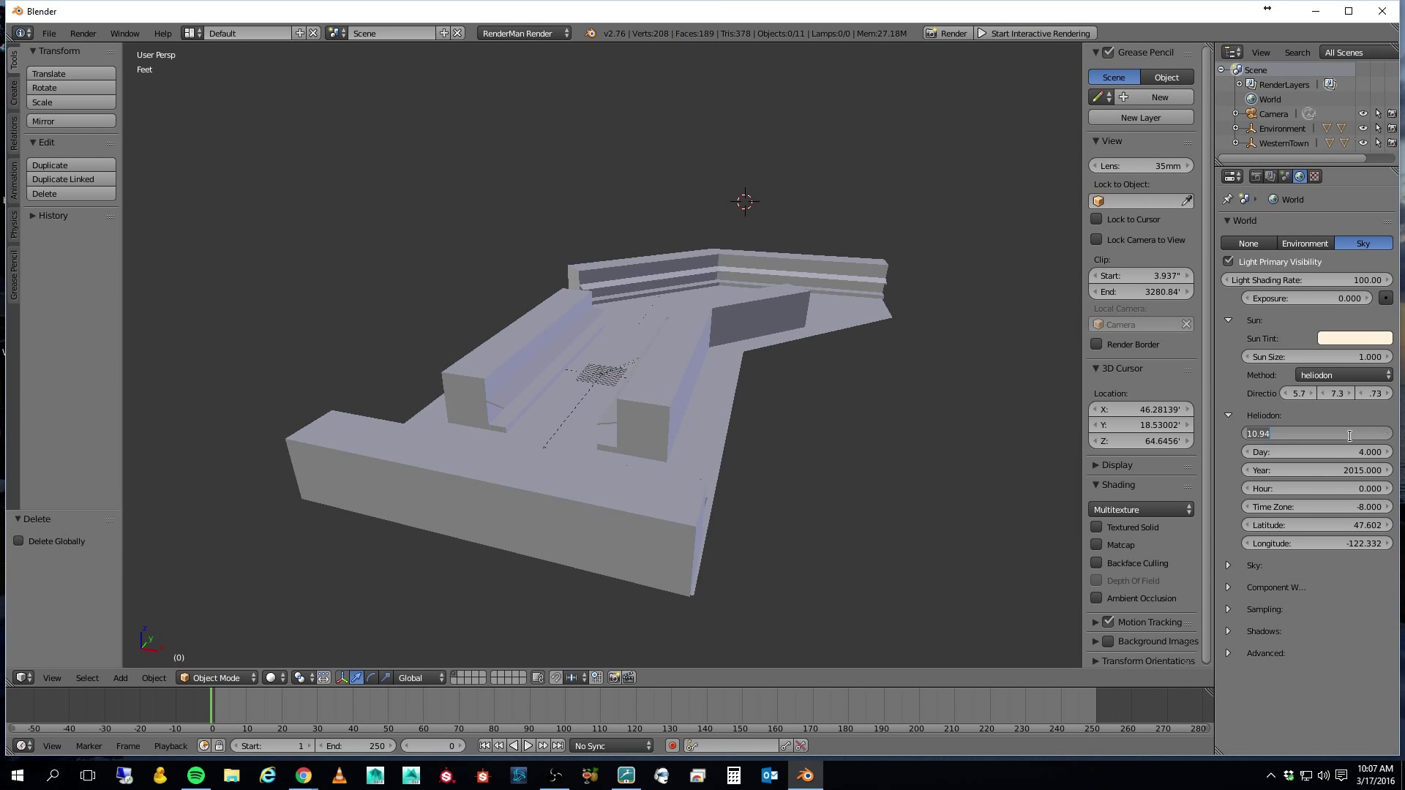
click(1248, 432)
text(7)
key(Return)
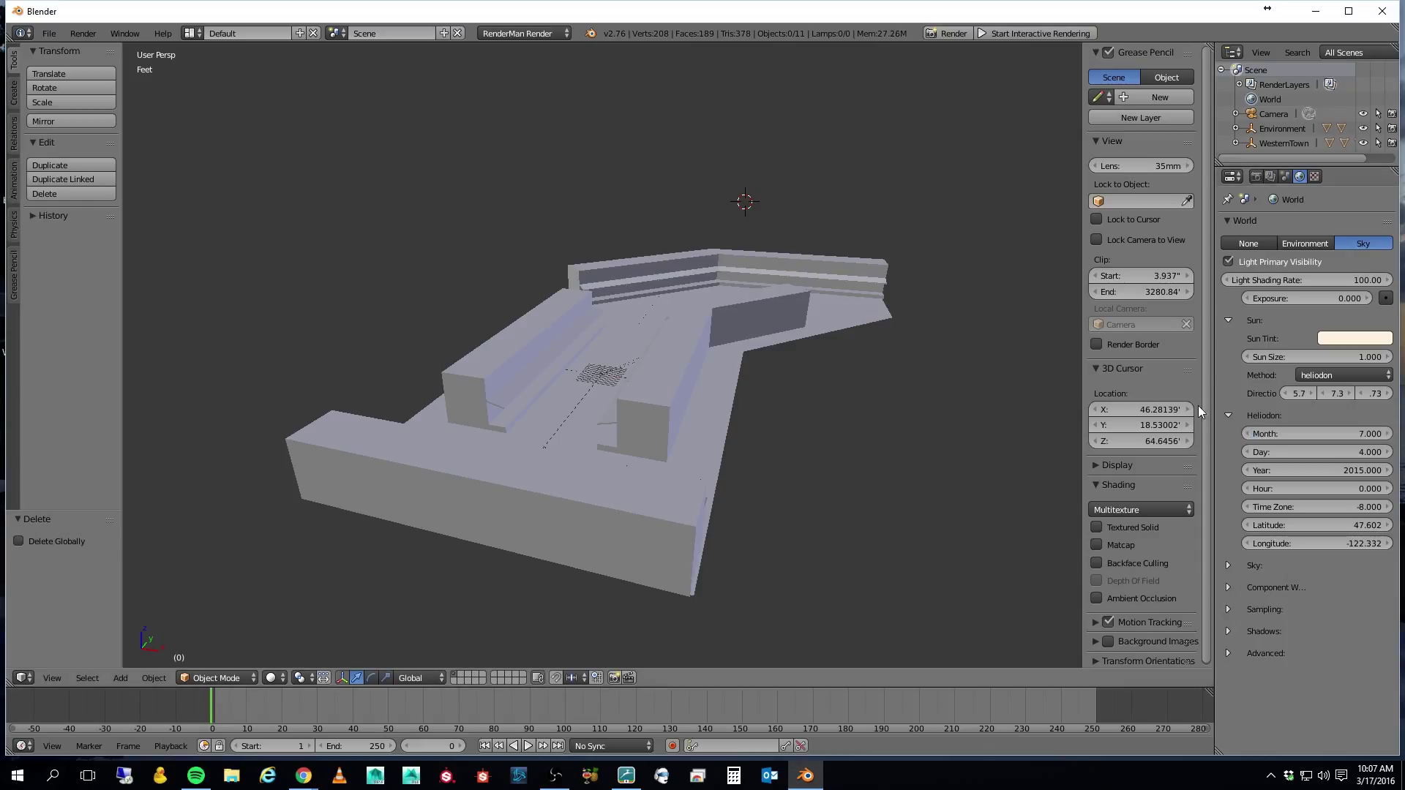
Set the heliodon hour to 11 and the time zone to -7.
click(1324, 489)
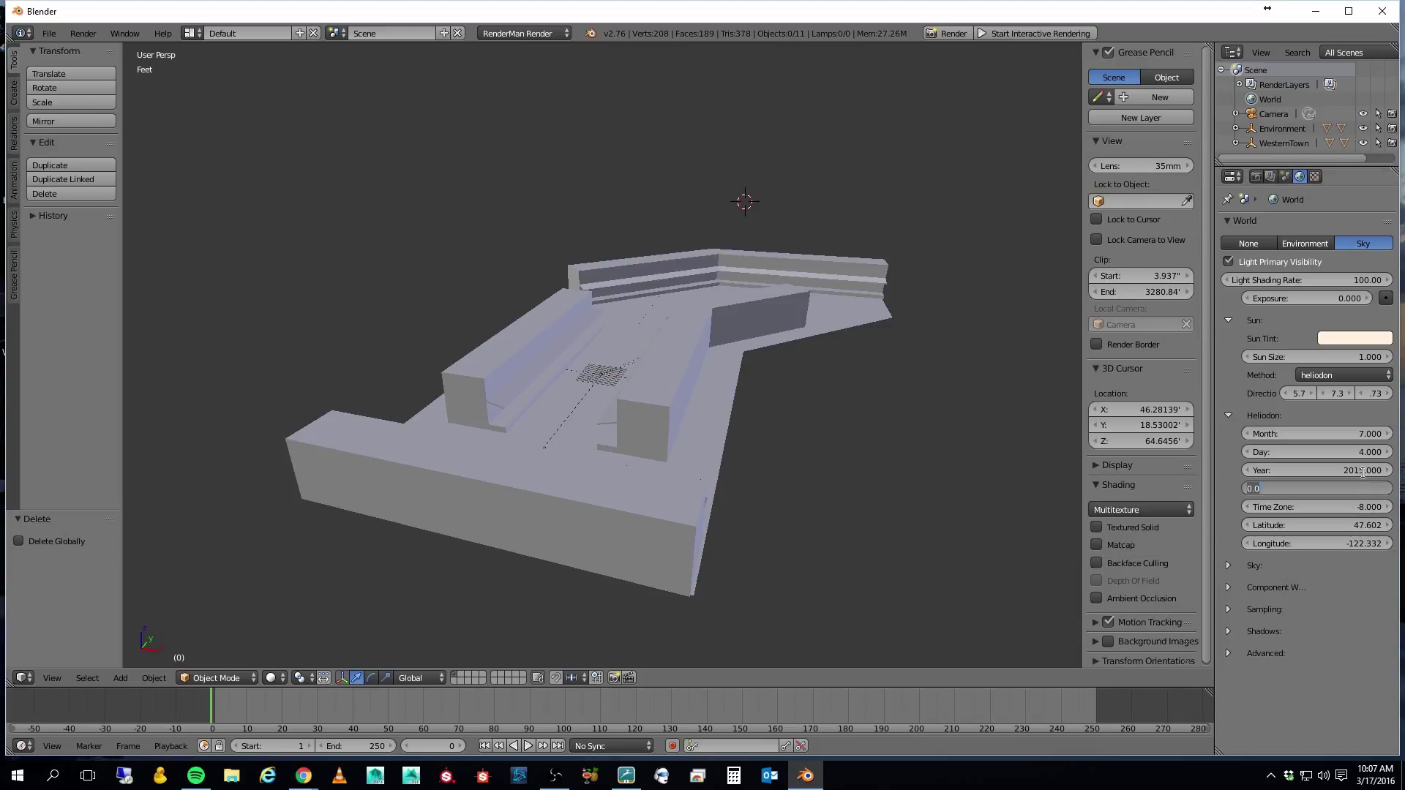
text(11)
key(Return)
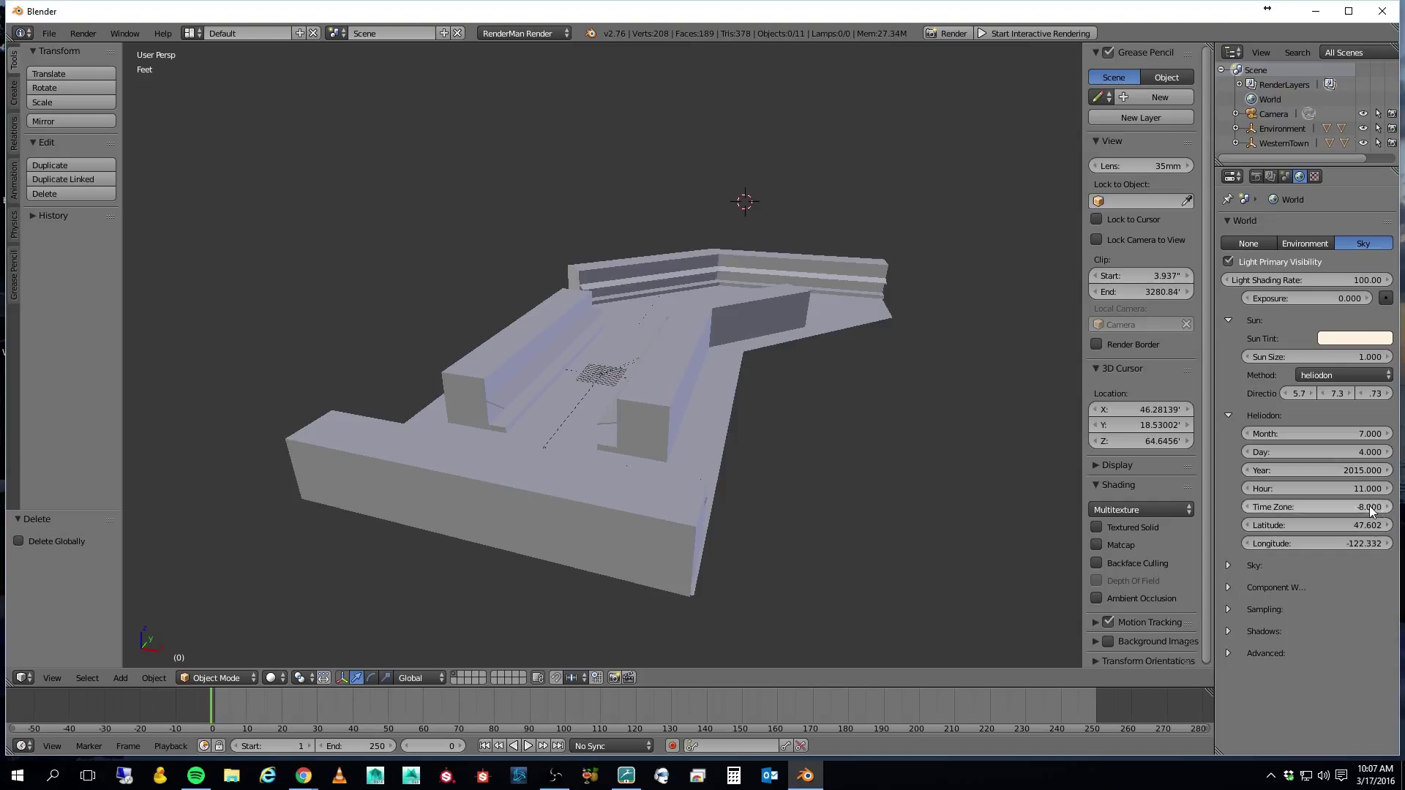
click(1371, 510)
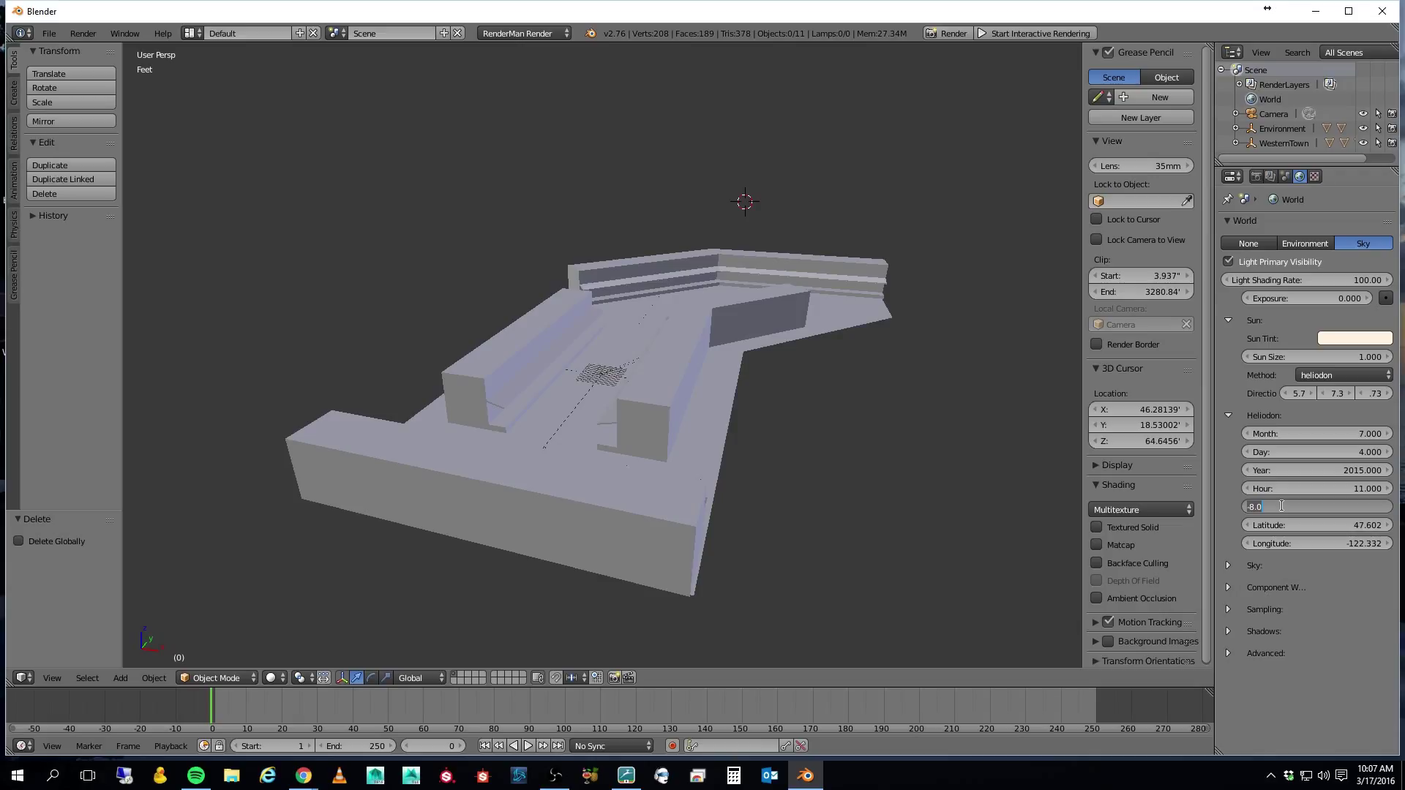
key(BackSpace)
text(-7)
key(Return)
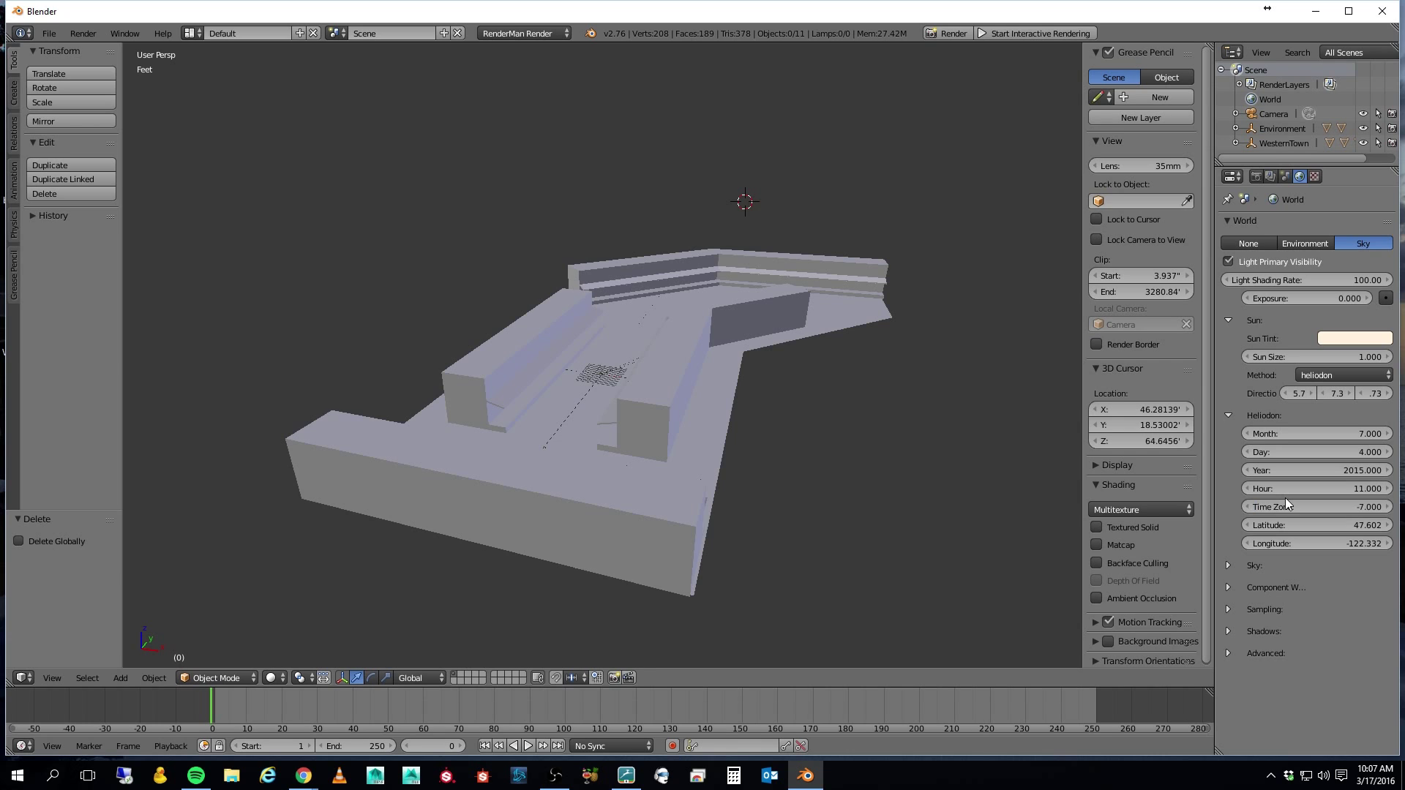
Replace the browser's search with 'log and lat for tucson az' and run it on Google.
key(alt+Tab)
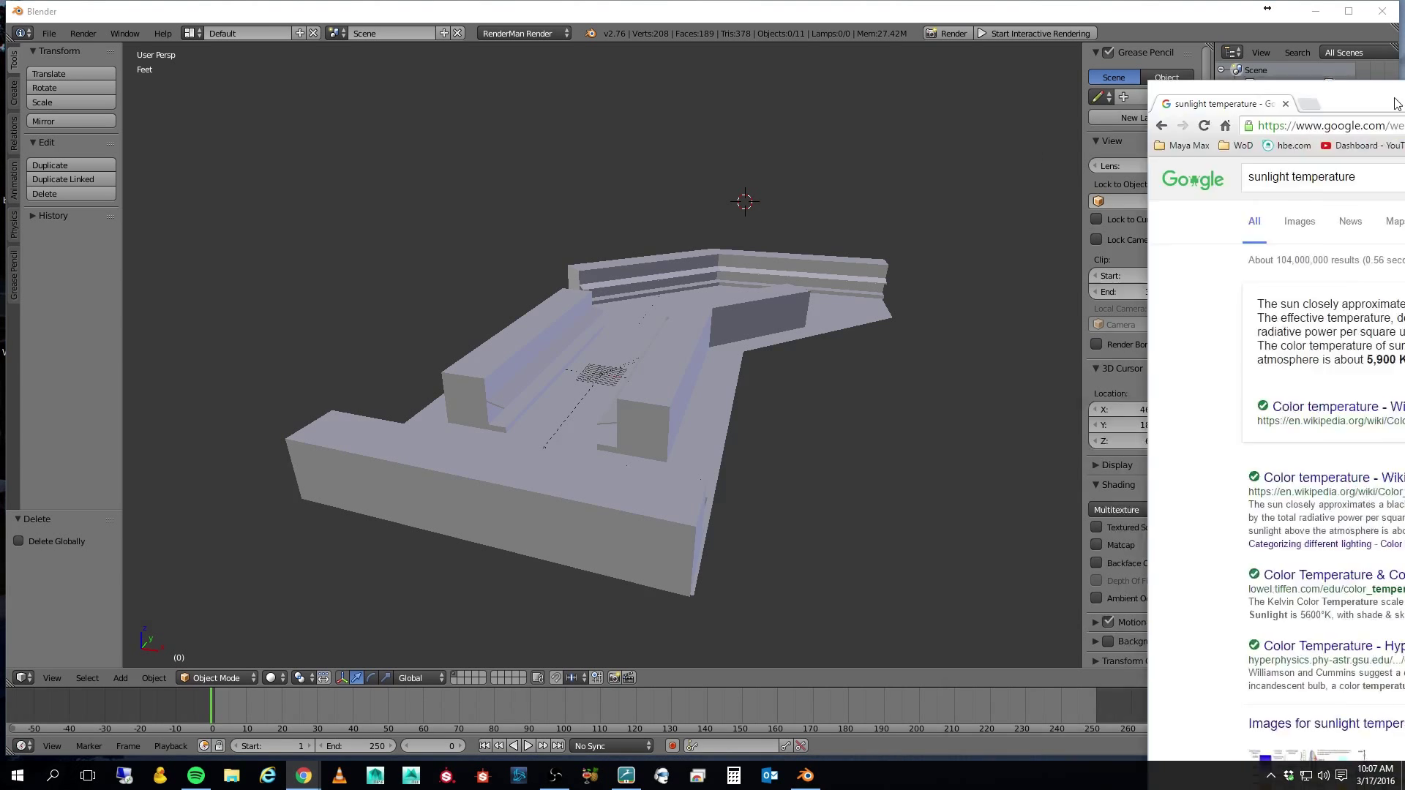
drag(768, 141, 560, 126)
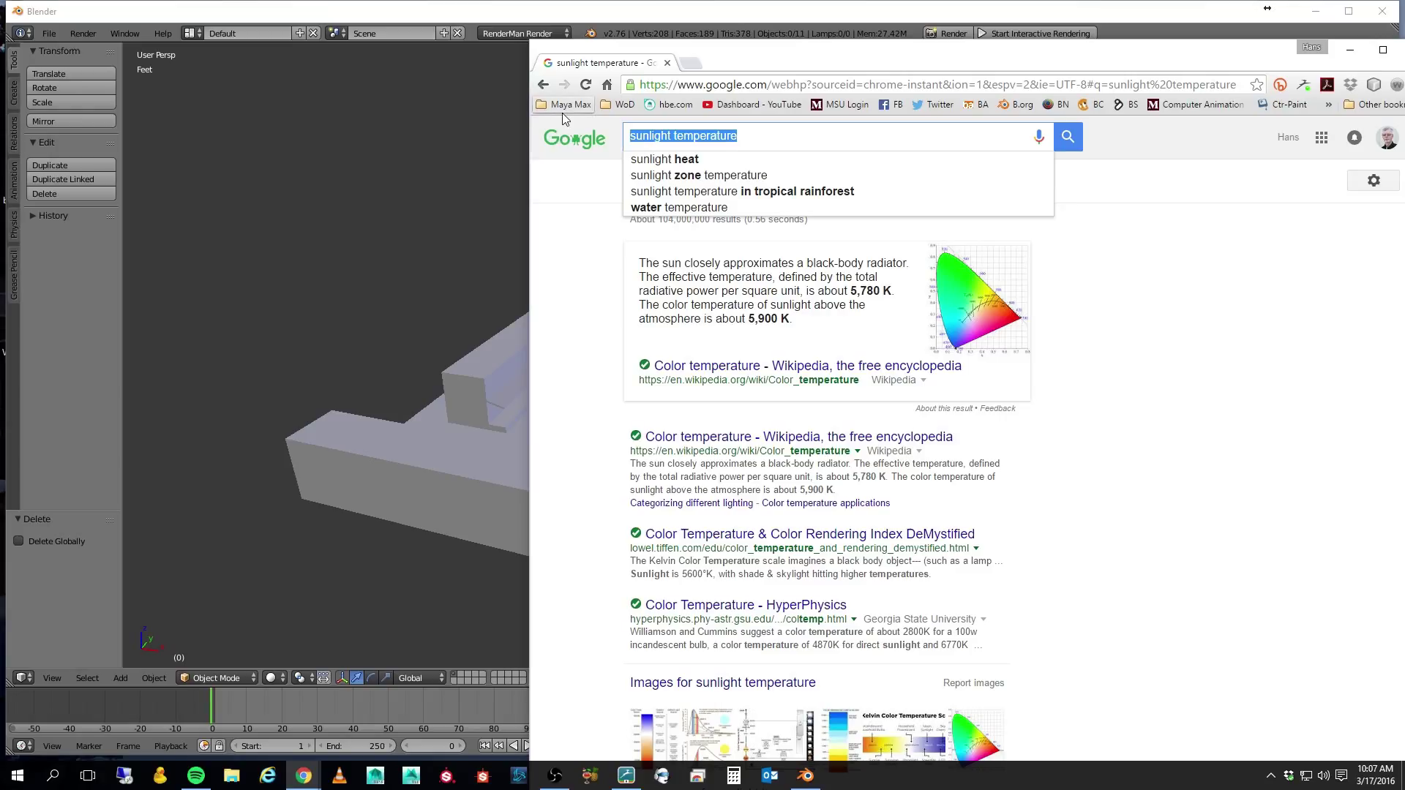
text(lo)
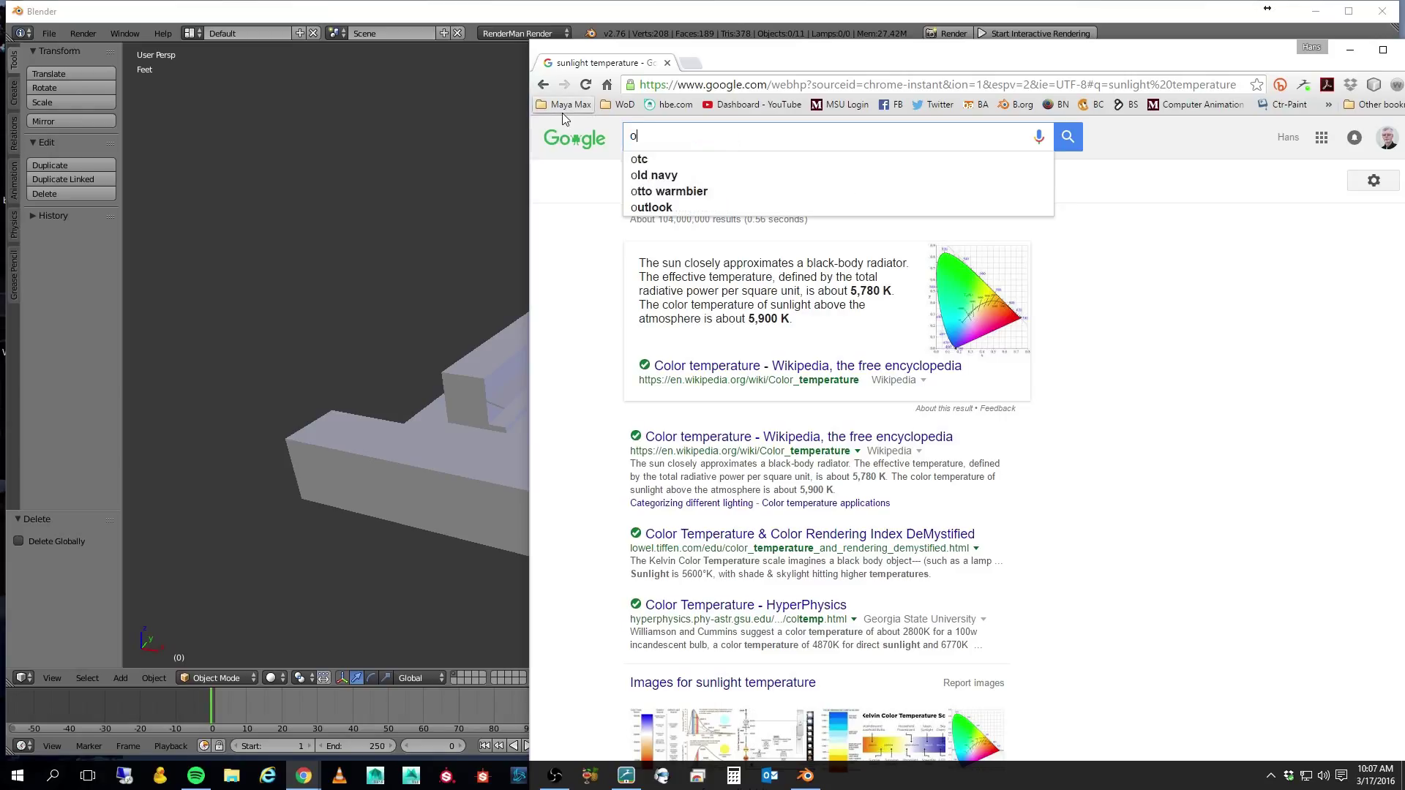
text(g a)
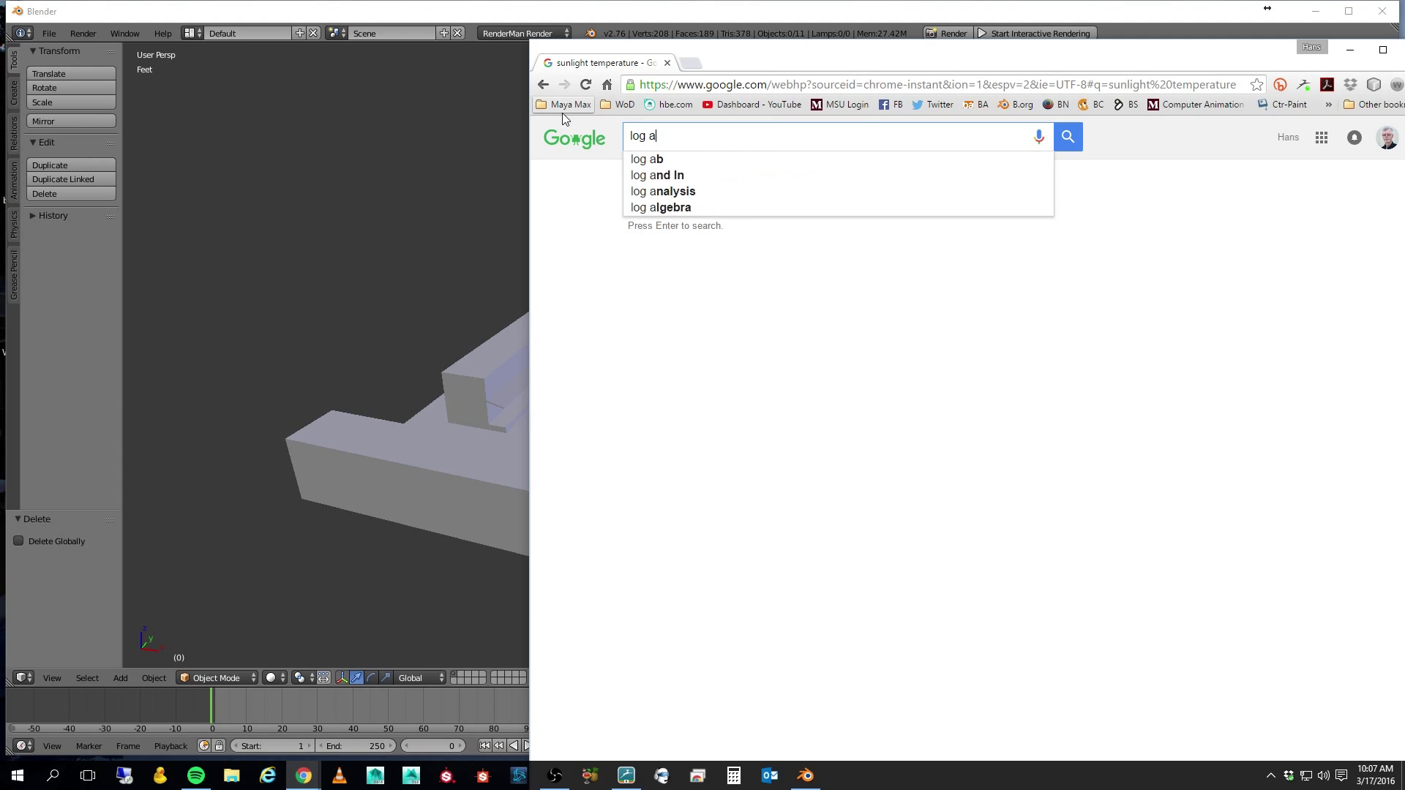
text(nd lat for )
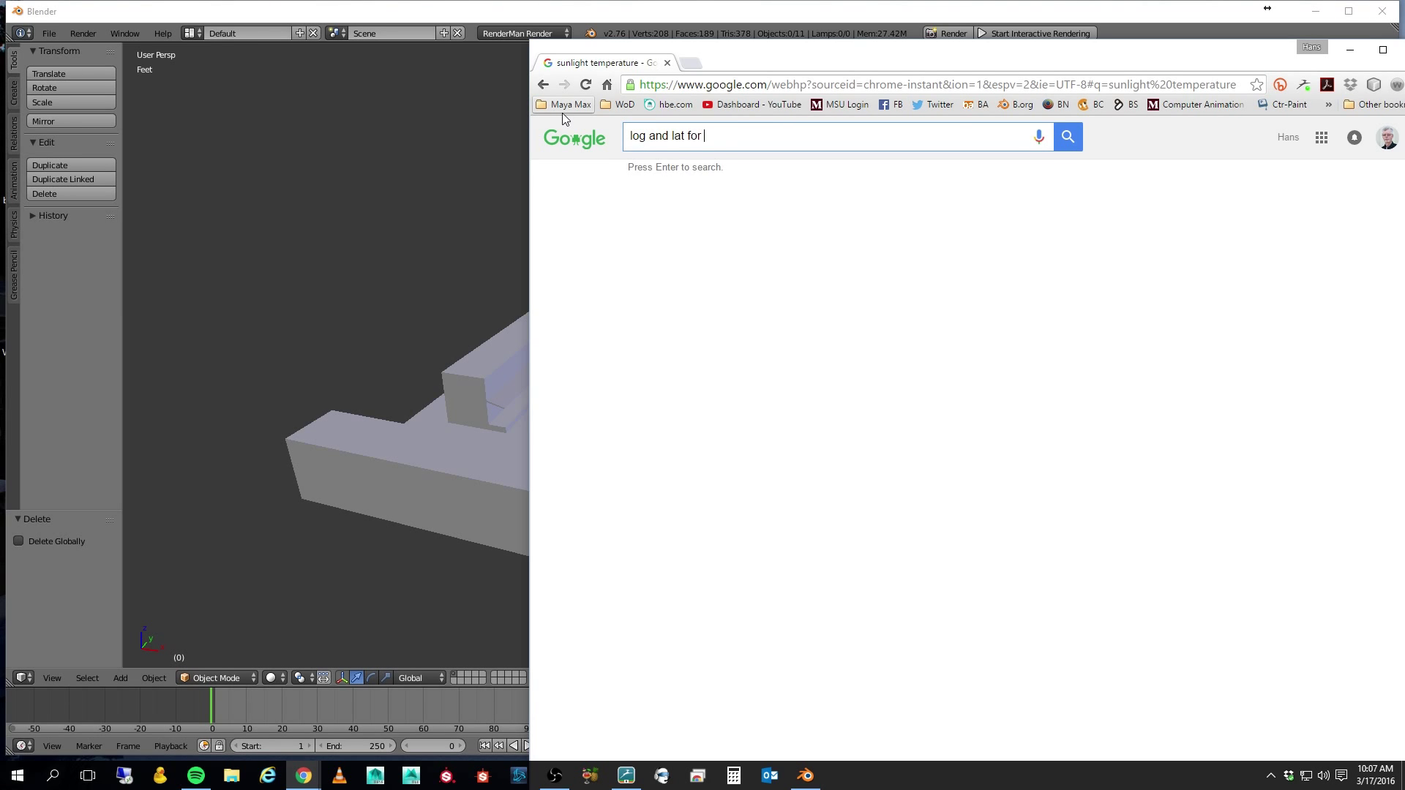
text(tucso)
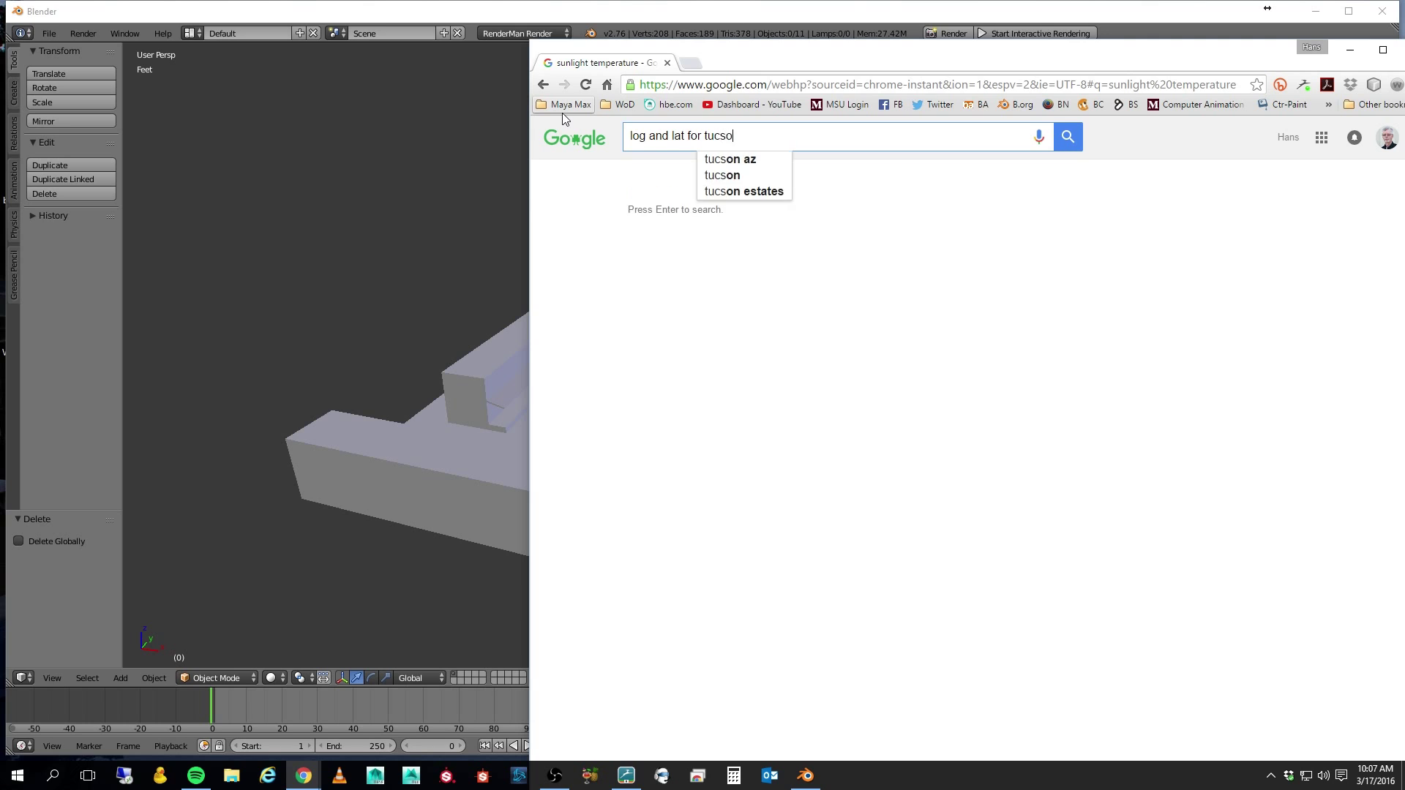
text(n az)
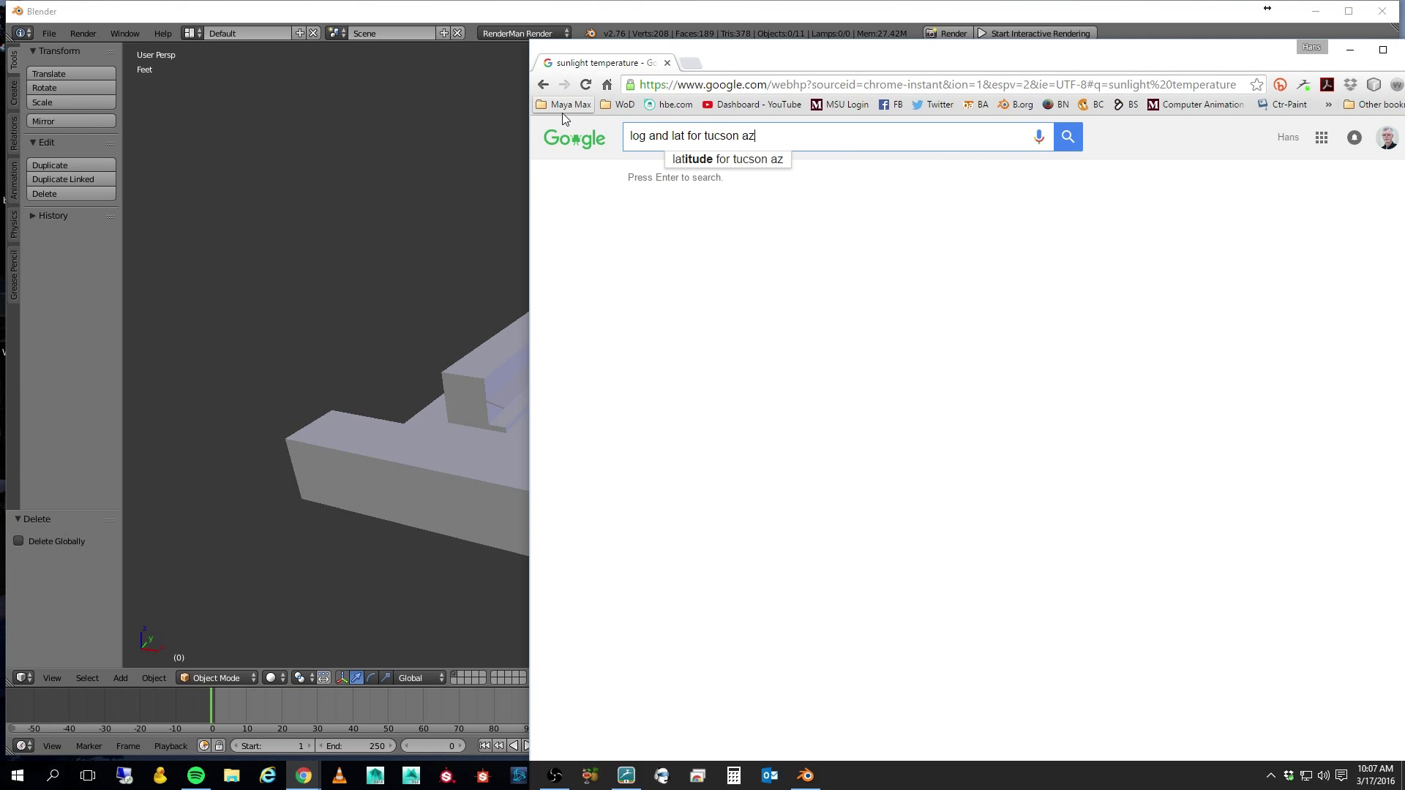
key(Return)
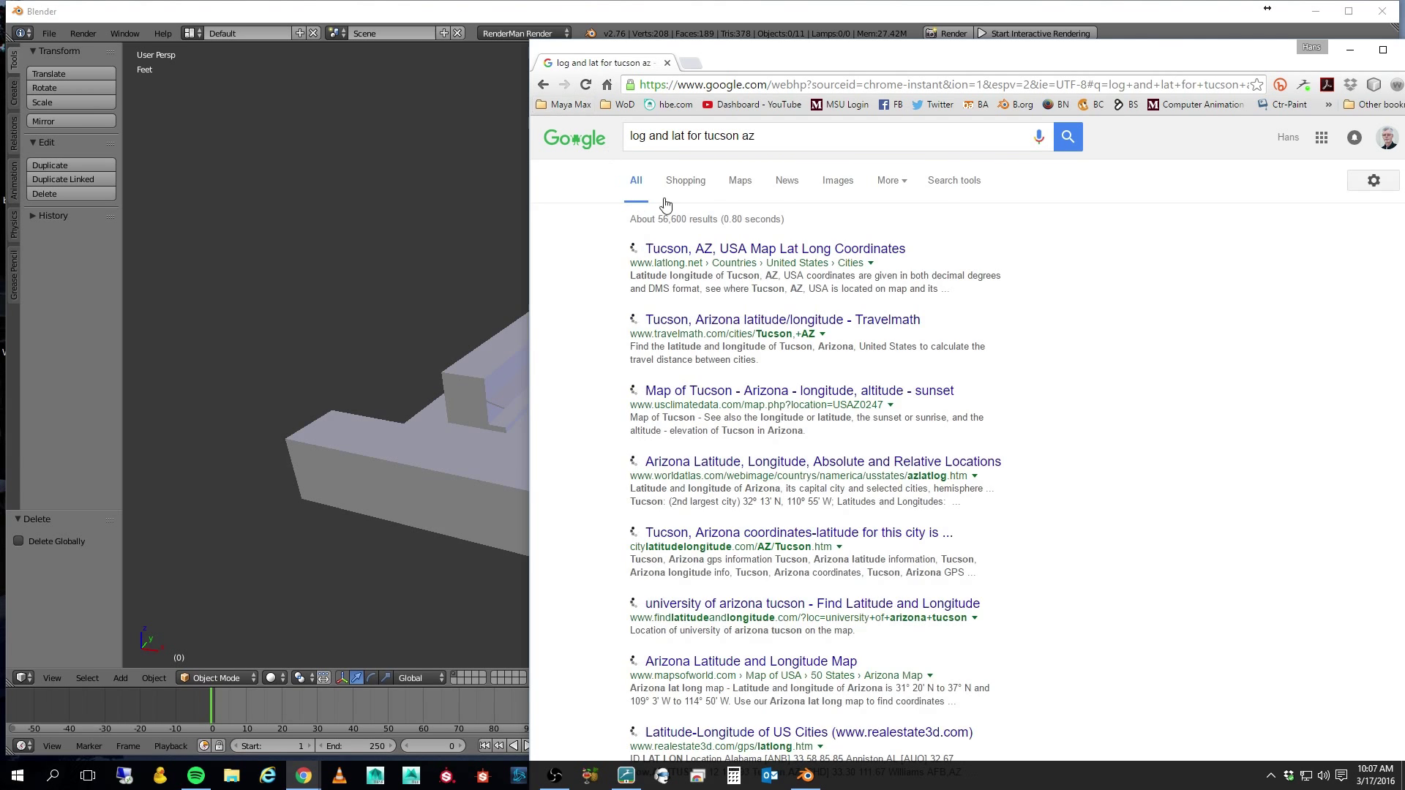
Open LatLong.net's Tucson page showing 32.253460, -110.911789, then move the browser aside.
click(753, 250)
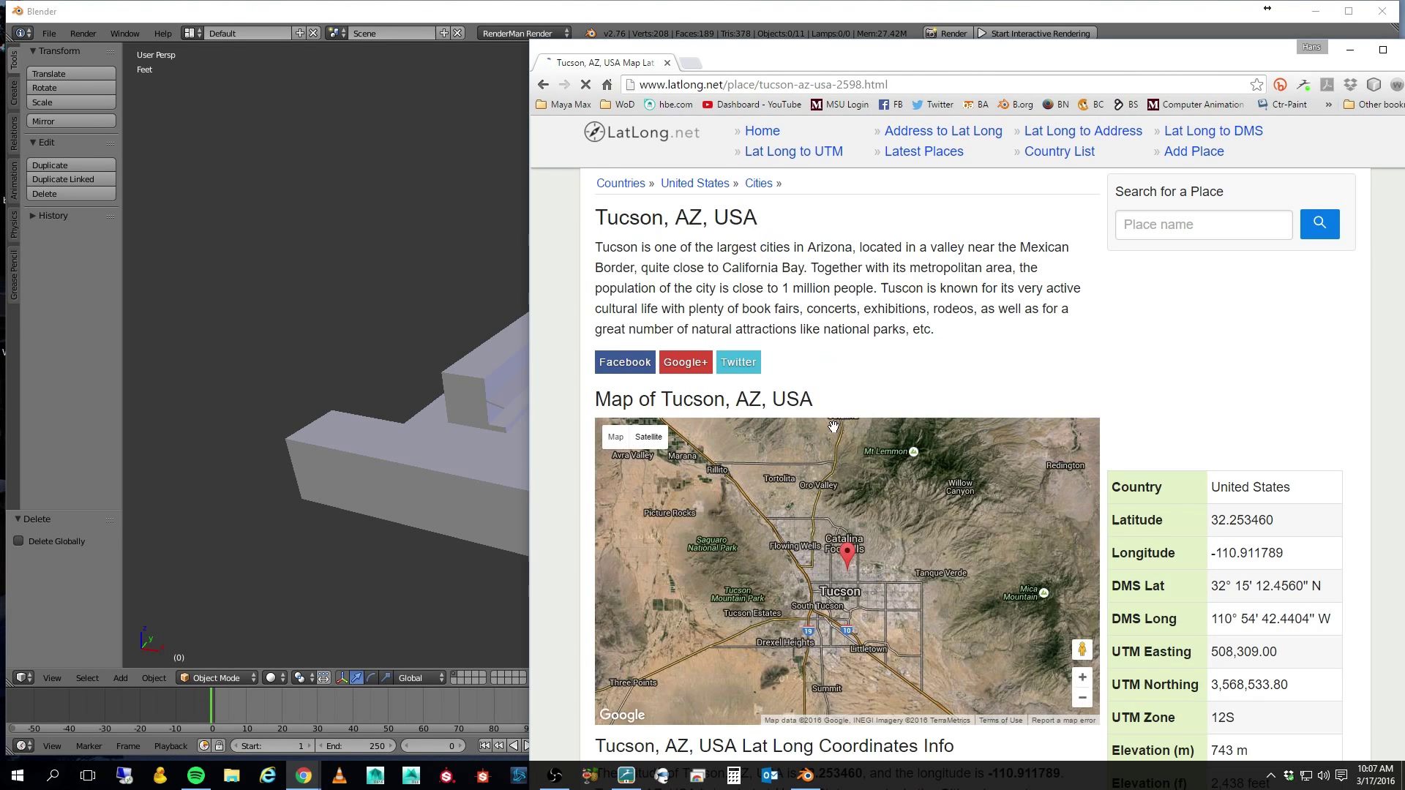
scroll(839, 407, down, 5)
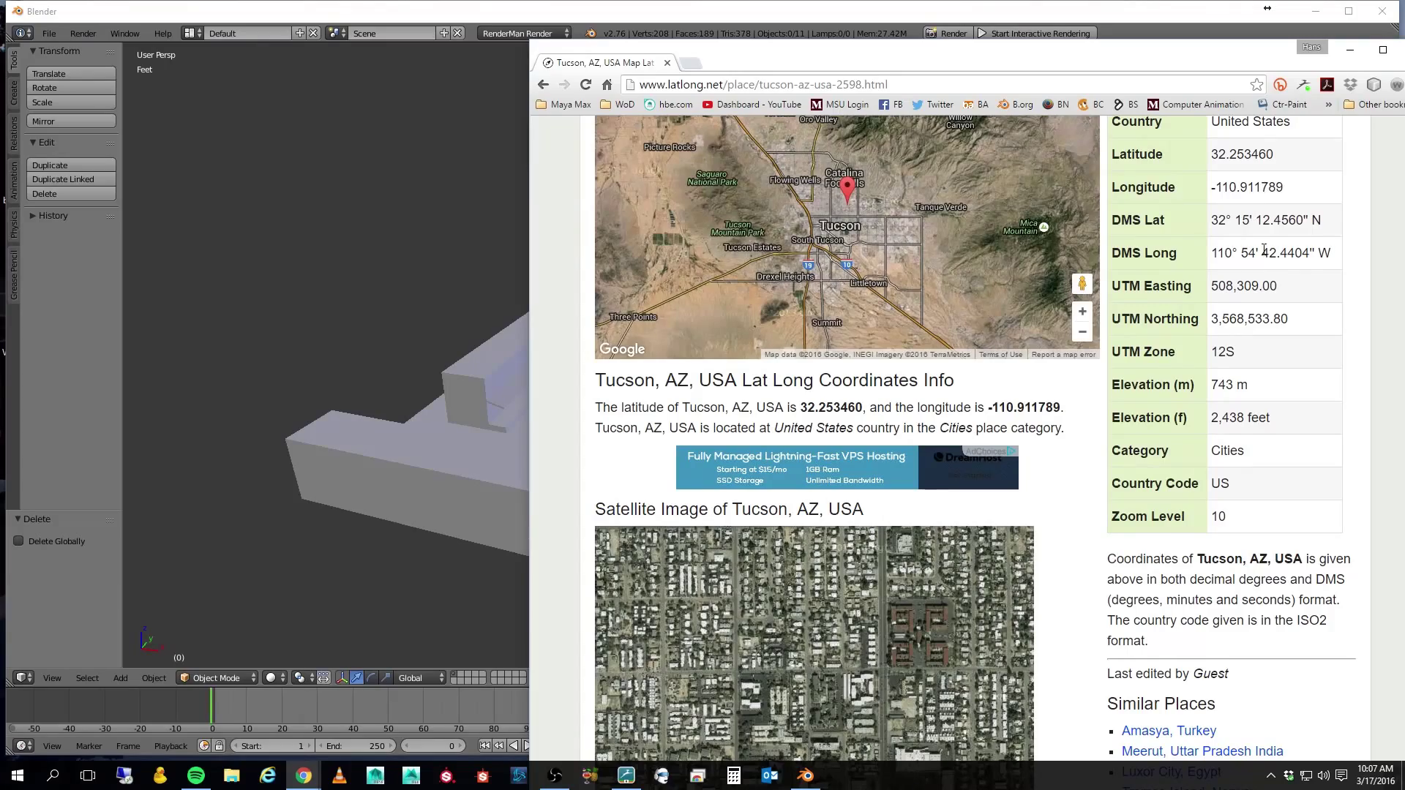
drag(1086, 58, 1404, 22)
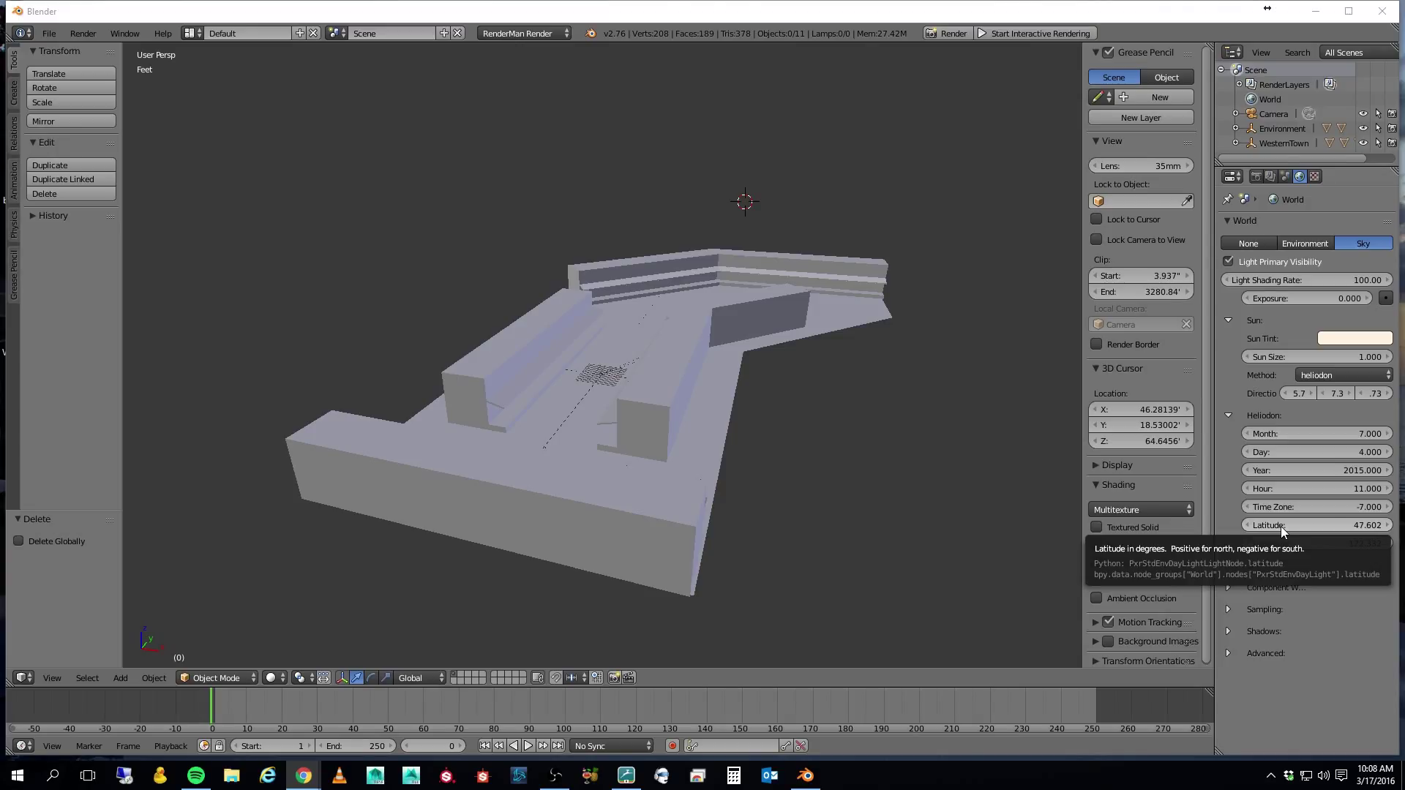
Set heliodon Latitude to 32 and Longitude to -110.5, and expand the Sky subpanel.
click(1362, 525)
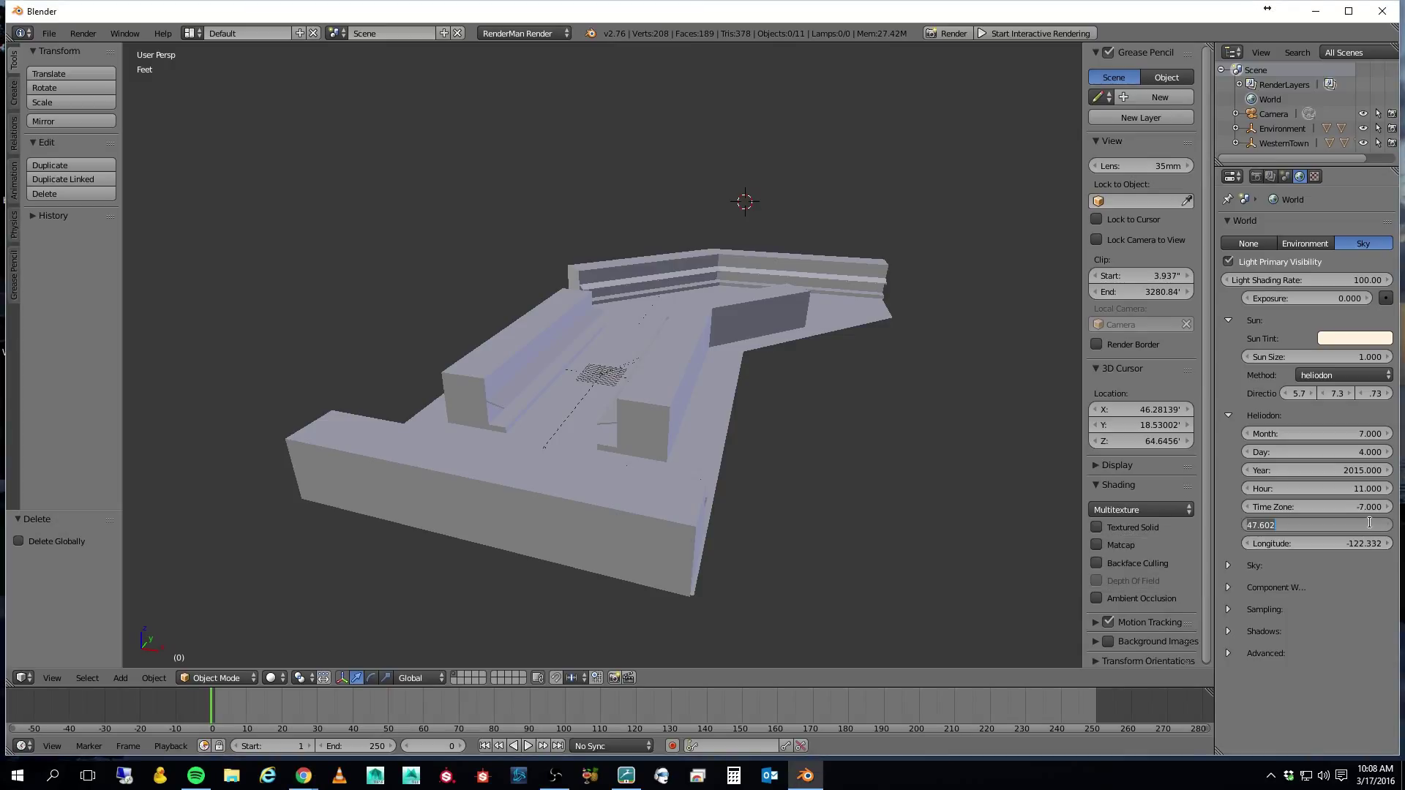
text(32)
key(Return)
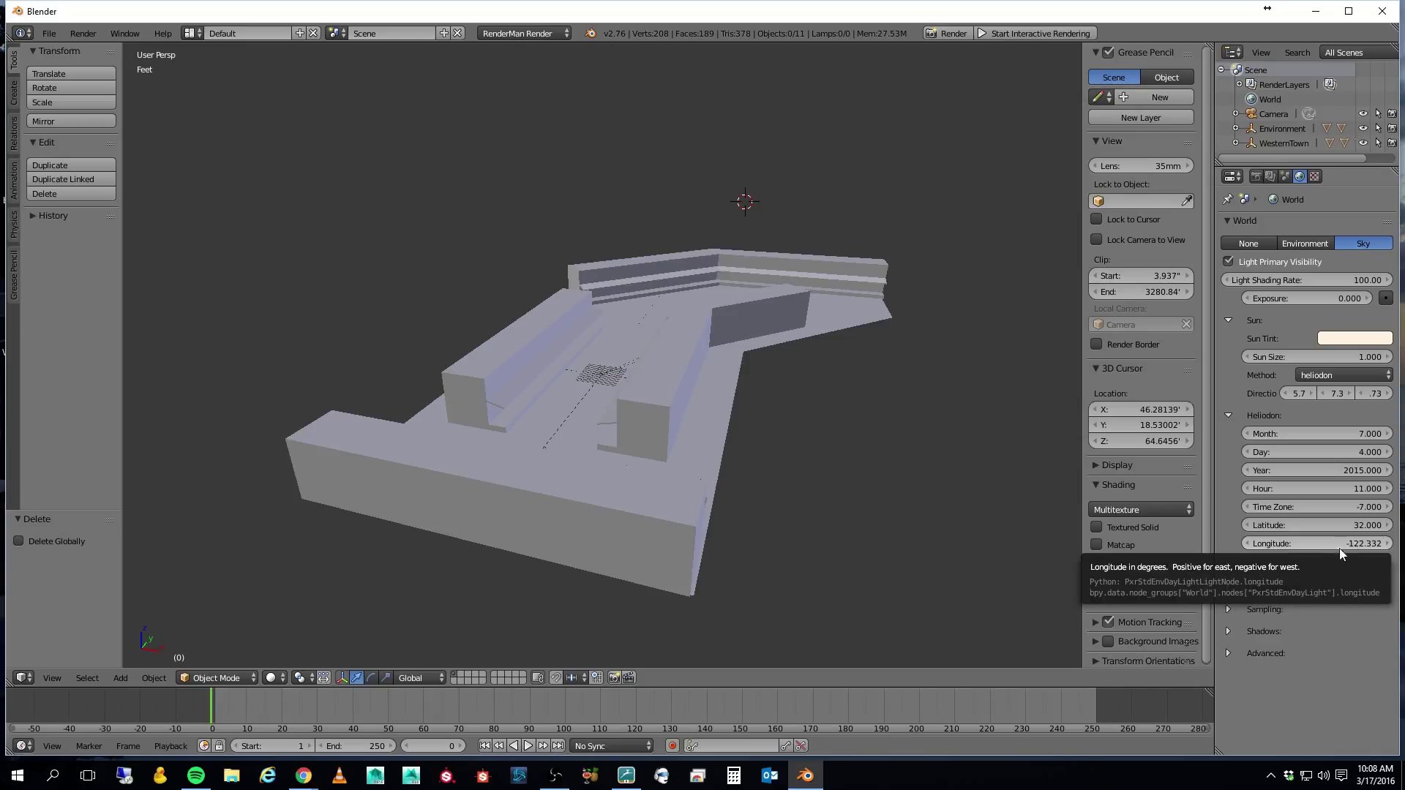
click(1359, 542)
key(BackSpace)
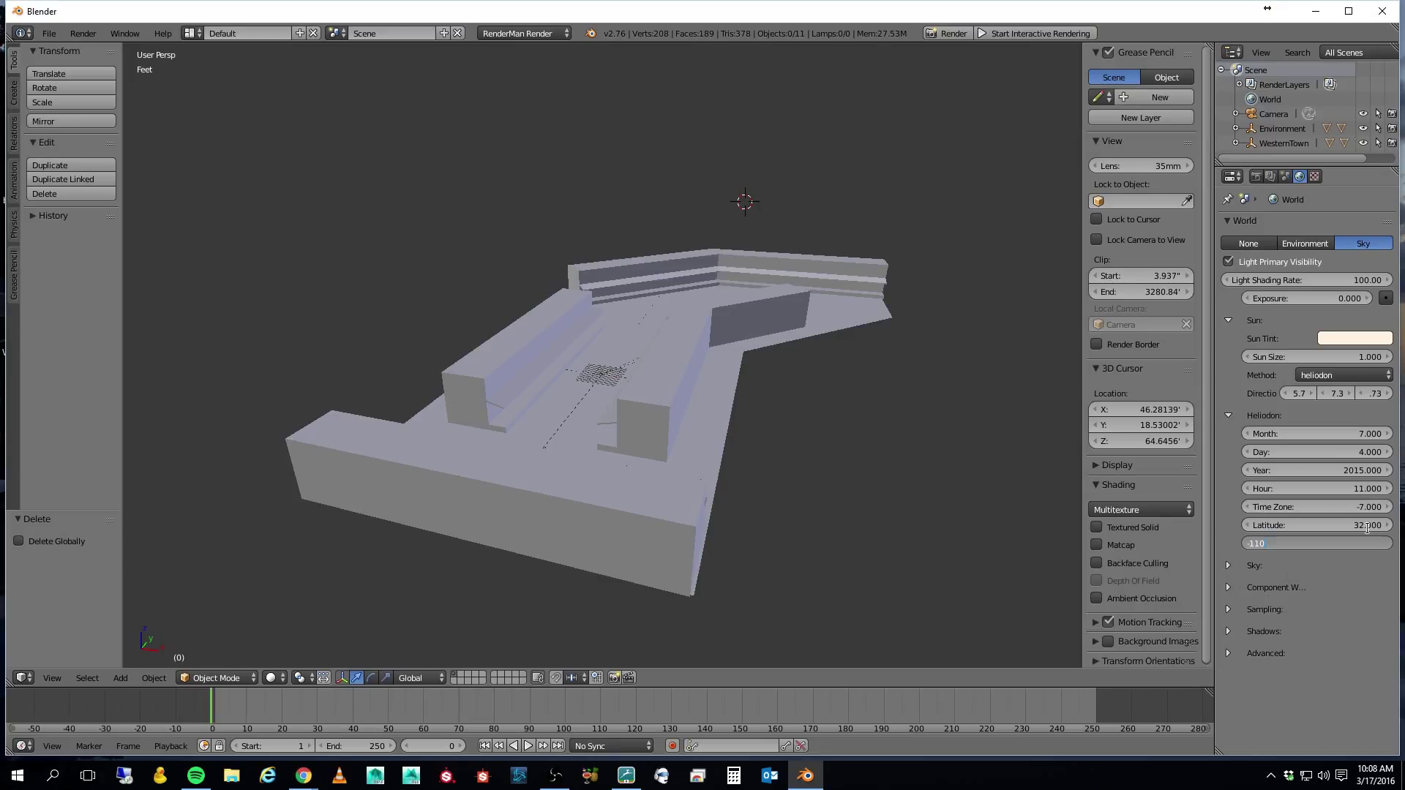
text(-110.5)
key(Return)
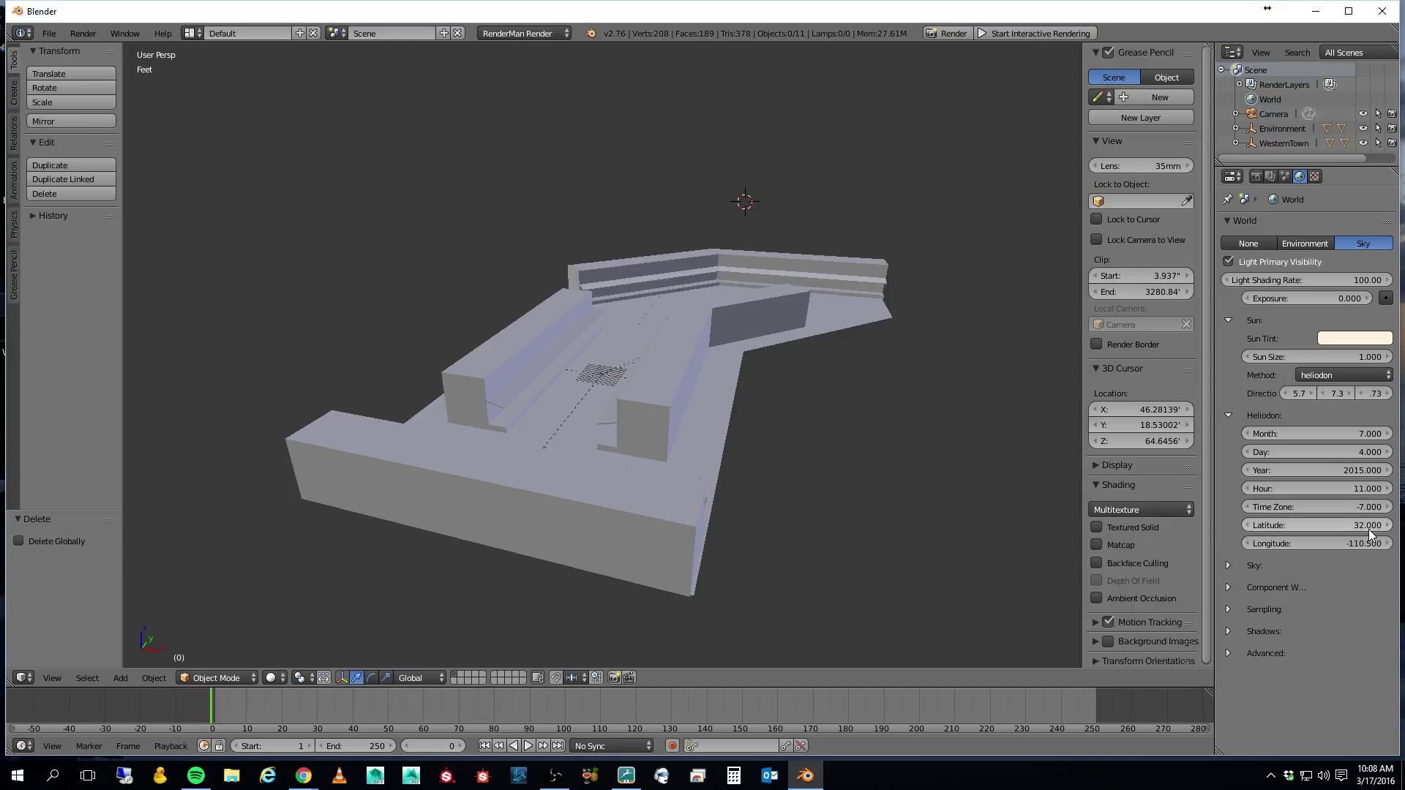
click(1227, 565)
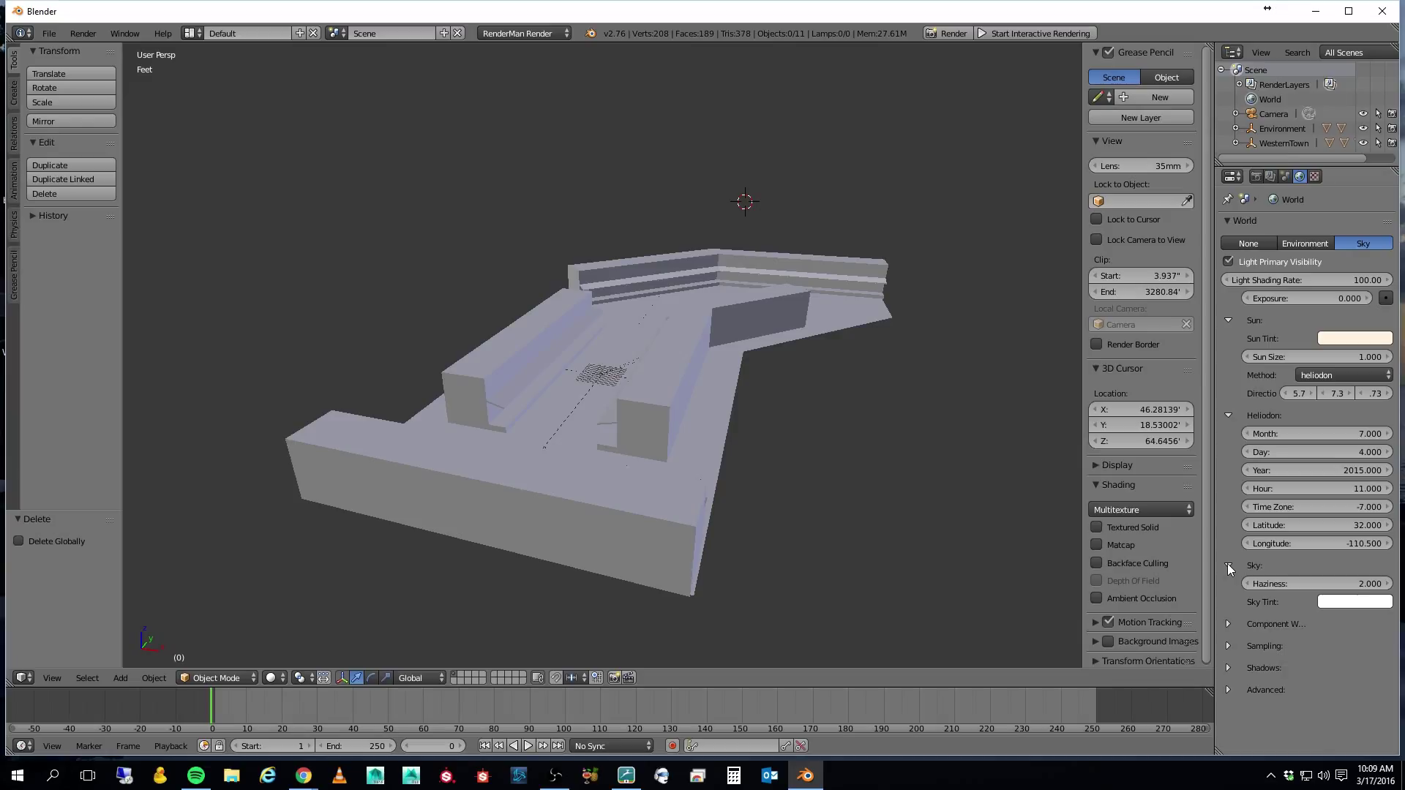
Set the Sky Tint to the light blue hex value 71b9f4.
click(1359, 602)
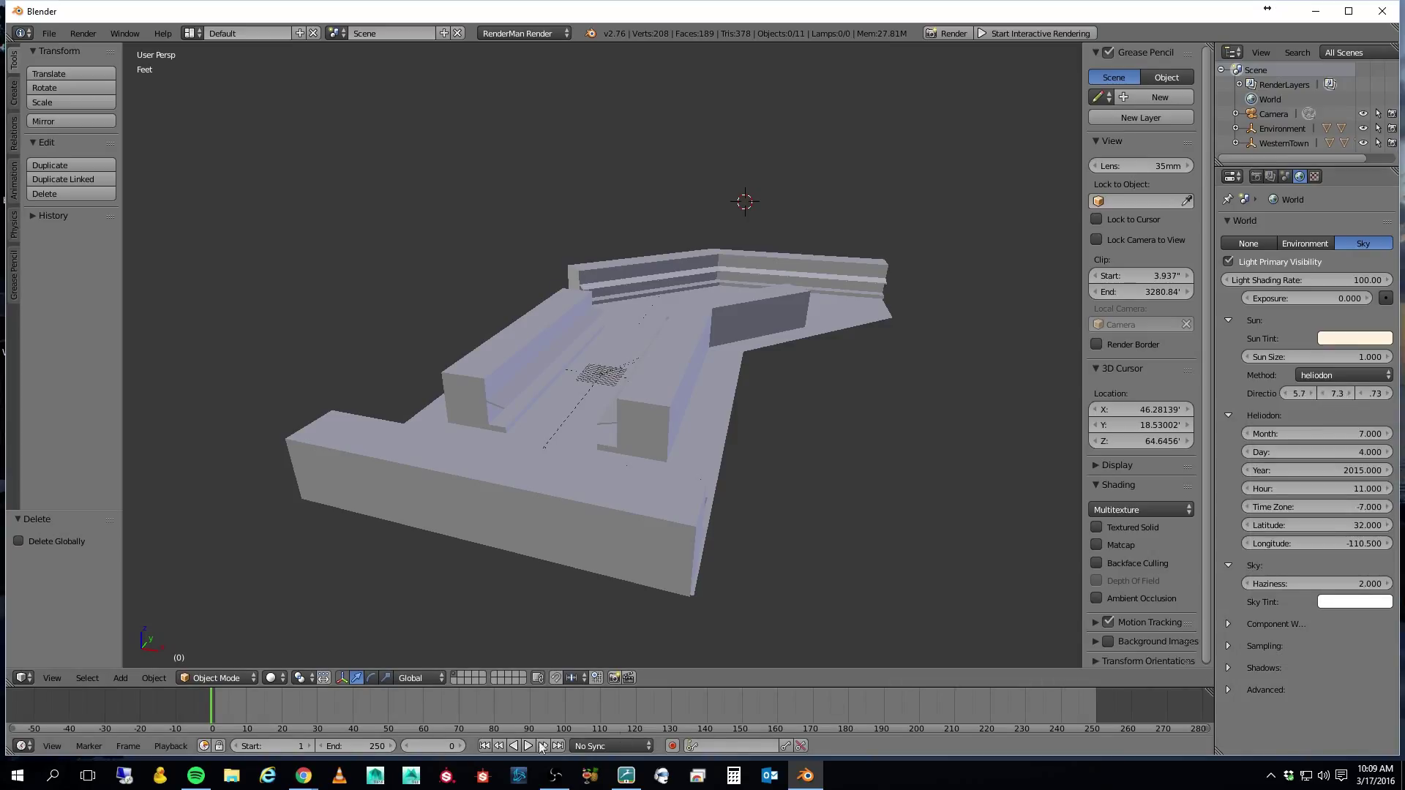
click(303, 776)
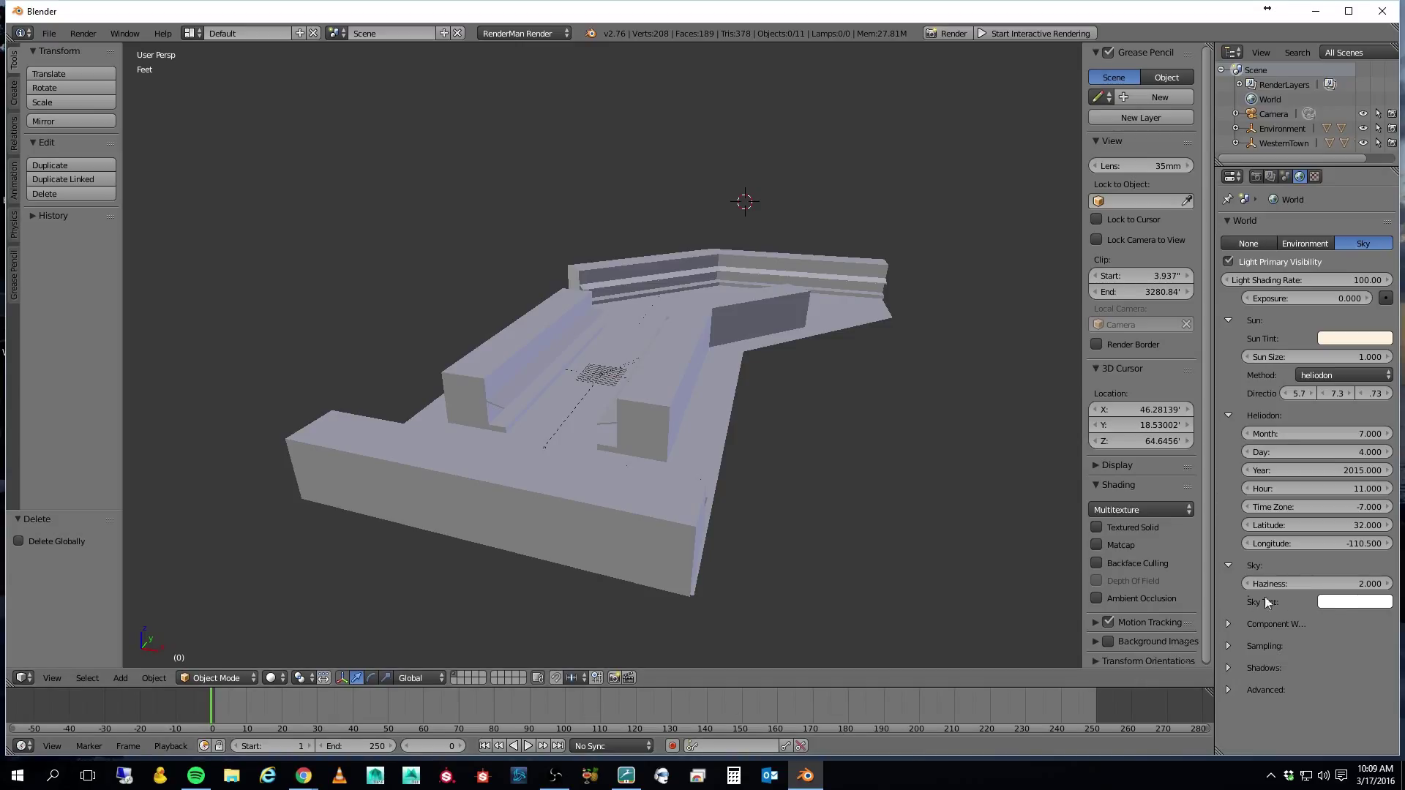
click(1333, 603)
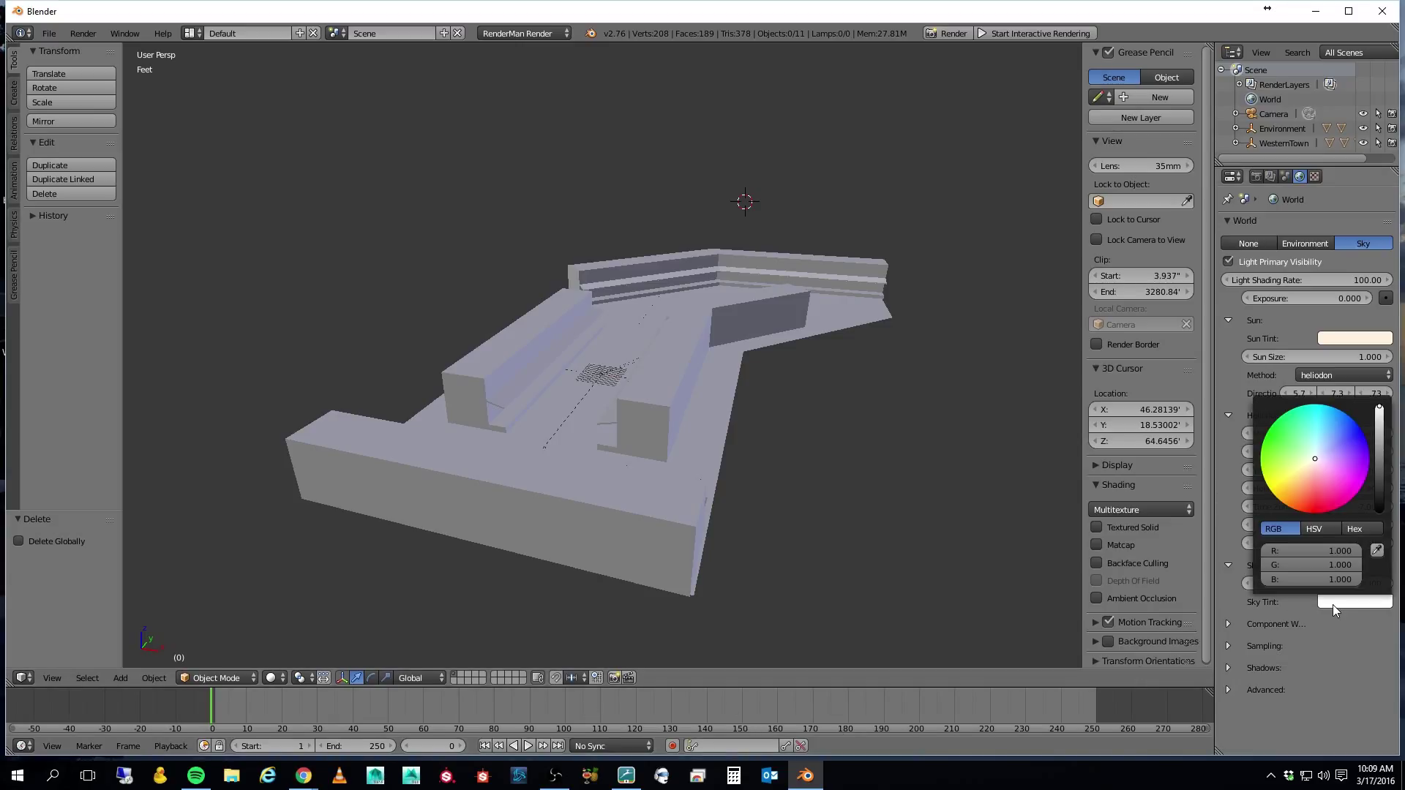
click(1371, 535)
click(1328, 547)
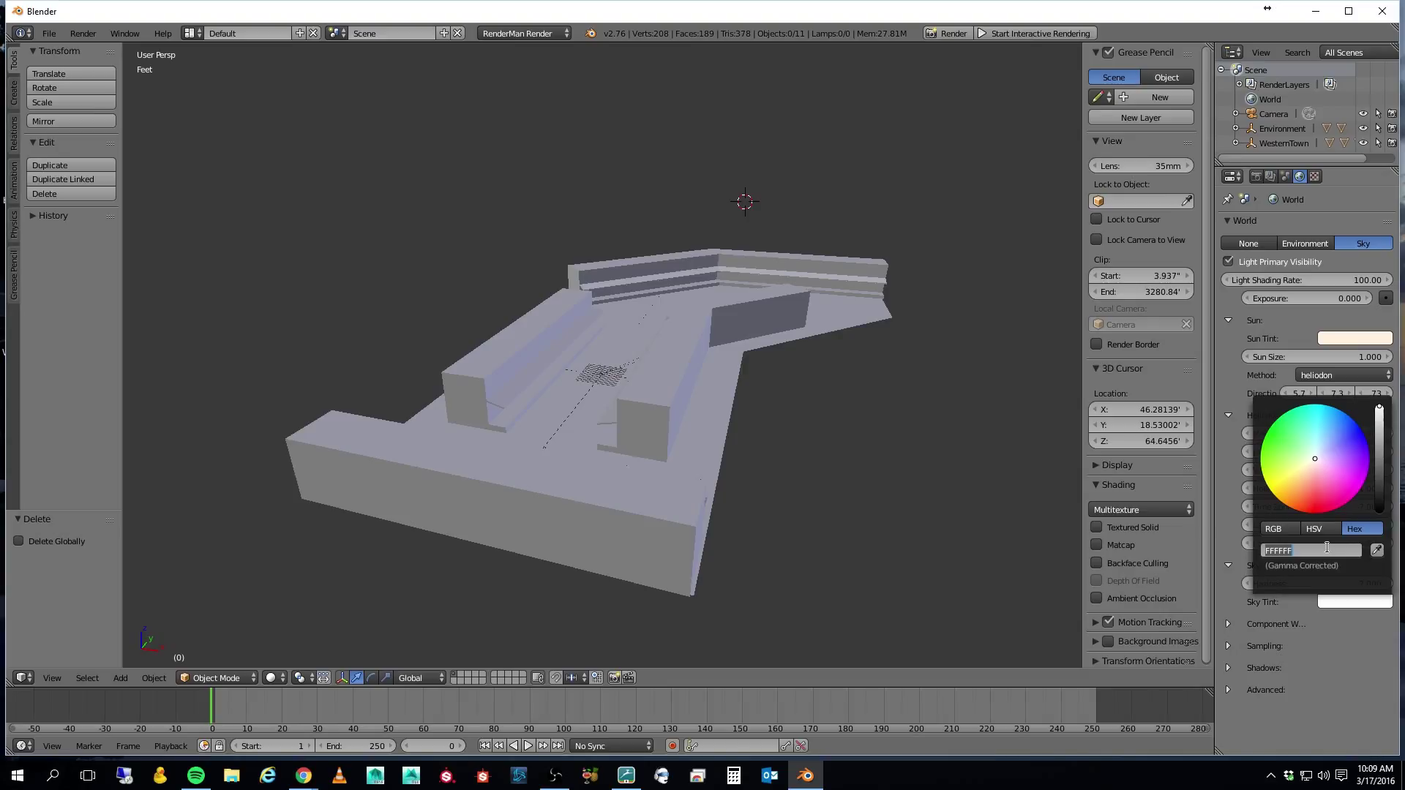
text(71b9f4)
key(Return)
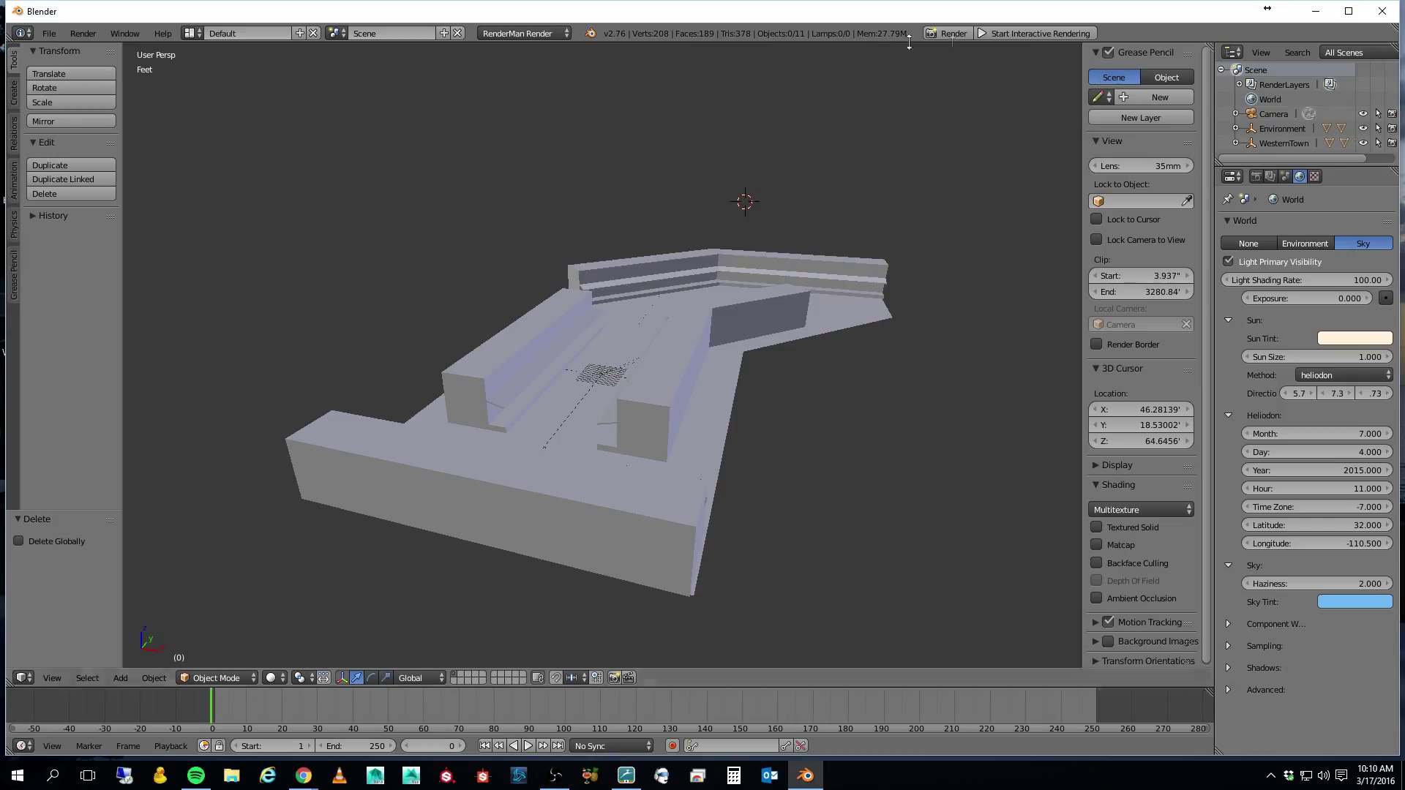
click(955, 33)
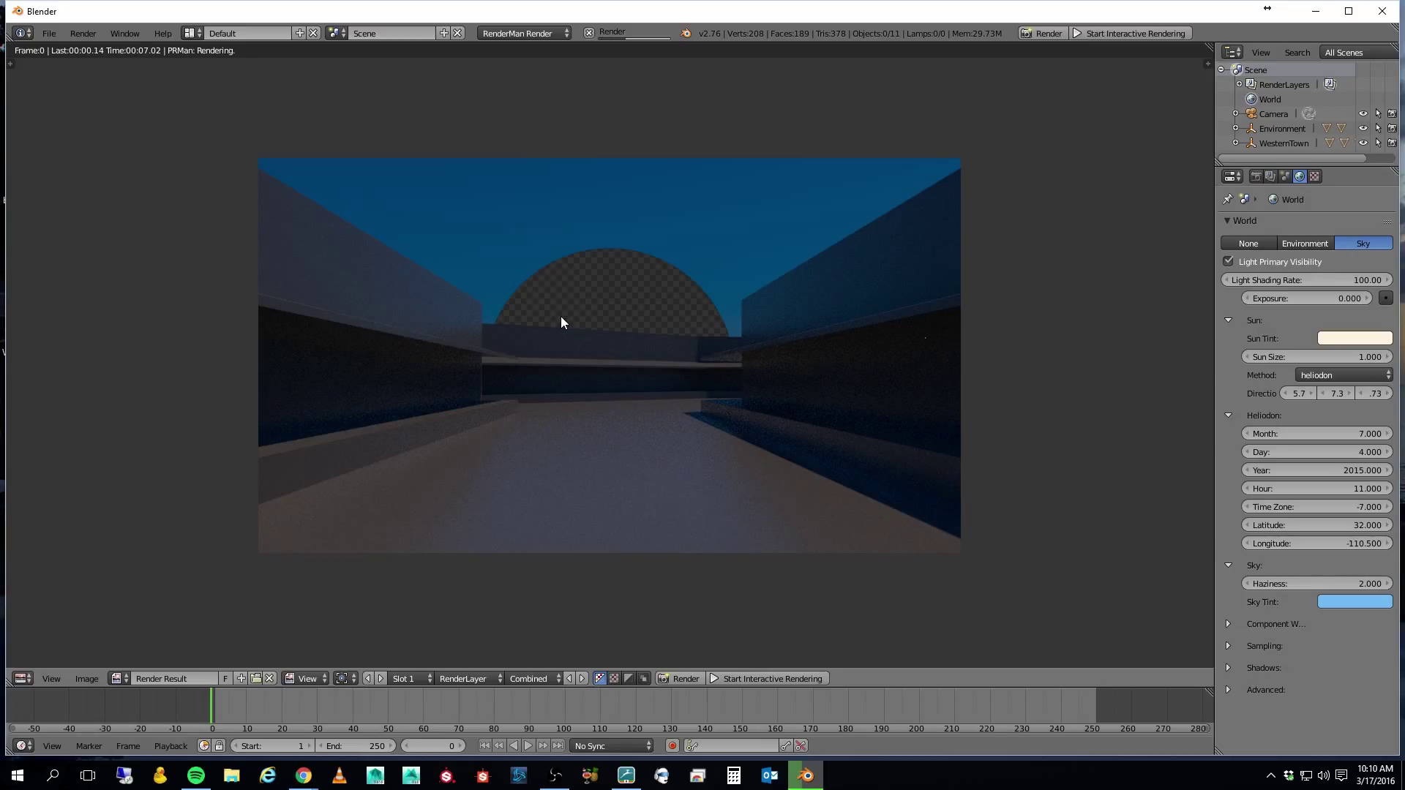
key(Escape)
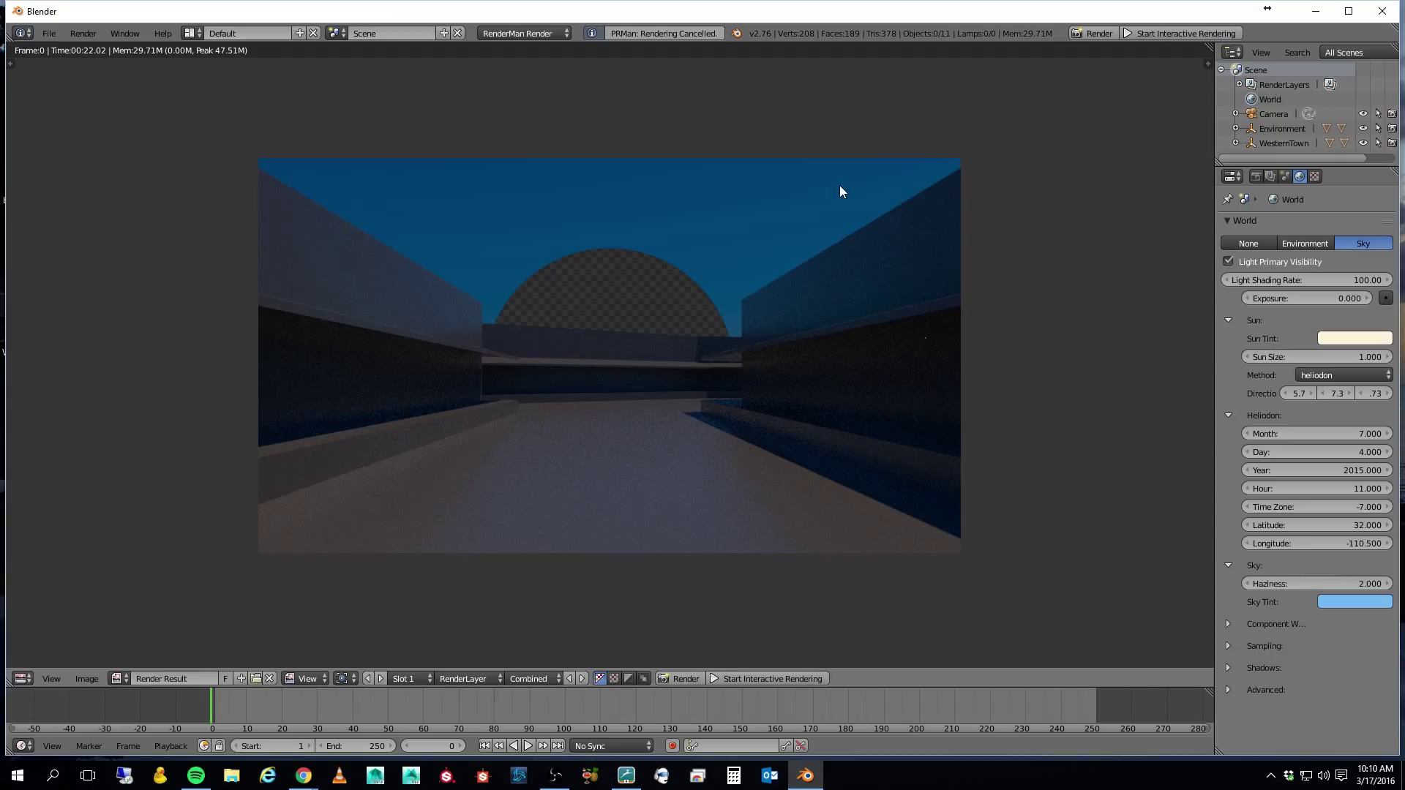
key(Escape)
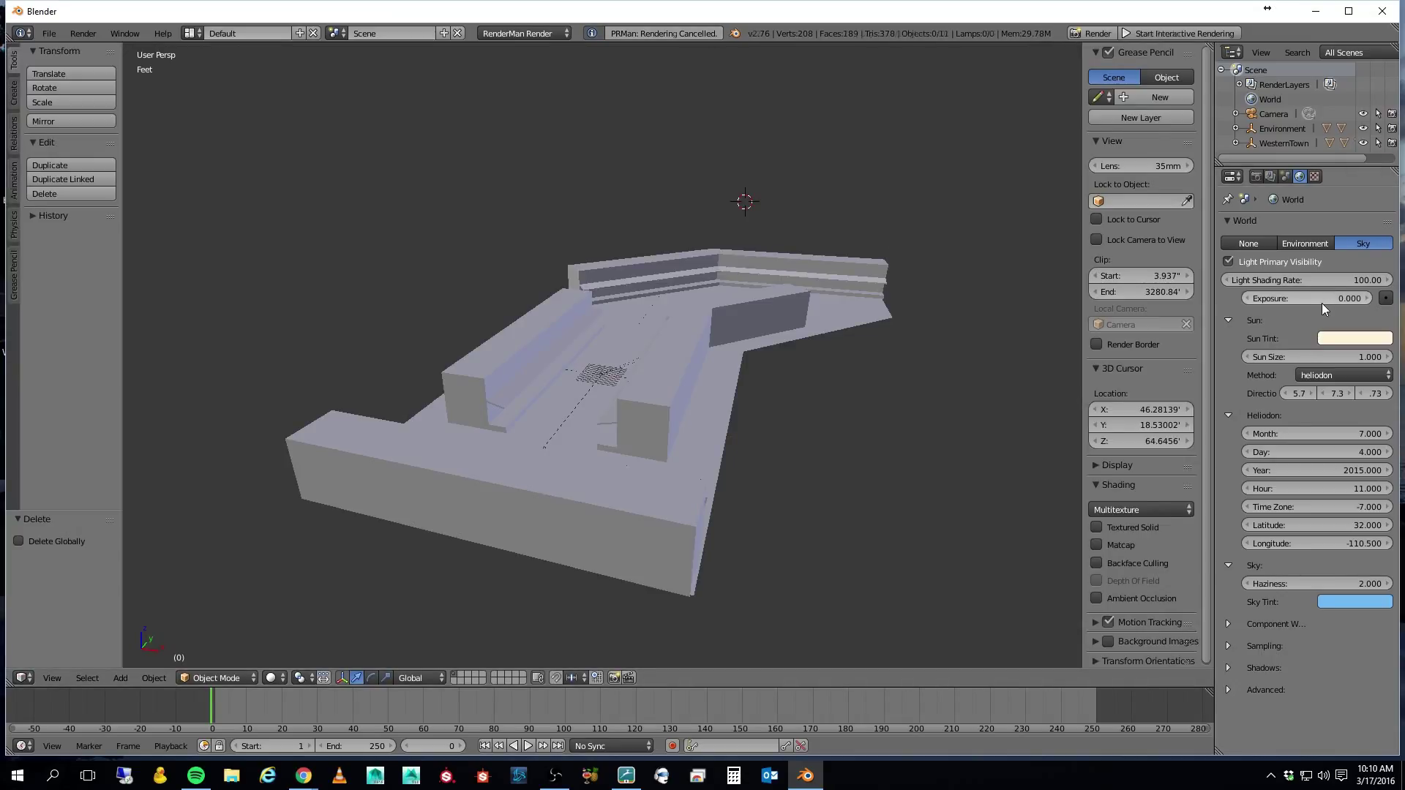
Select the Camera and change its Clipping End from 328.084 ft to 500 ft.
click(1273, 113)
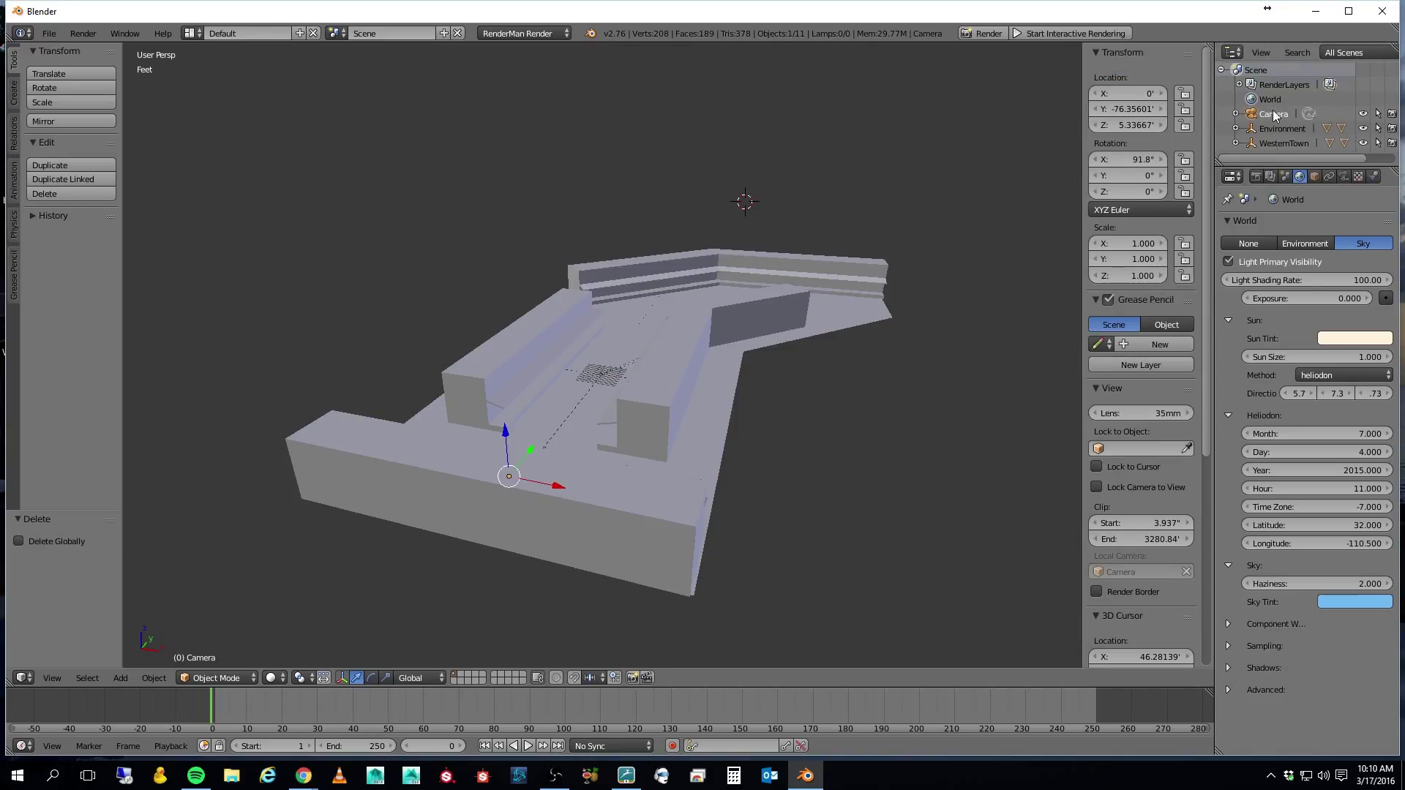
click(1345, 177)
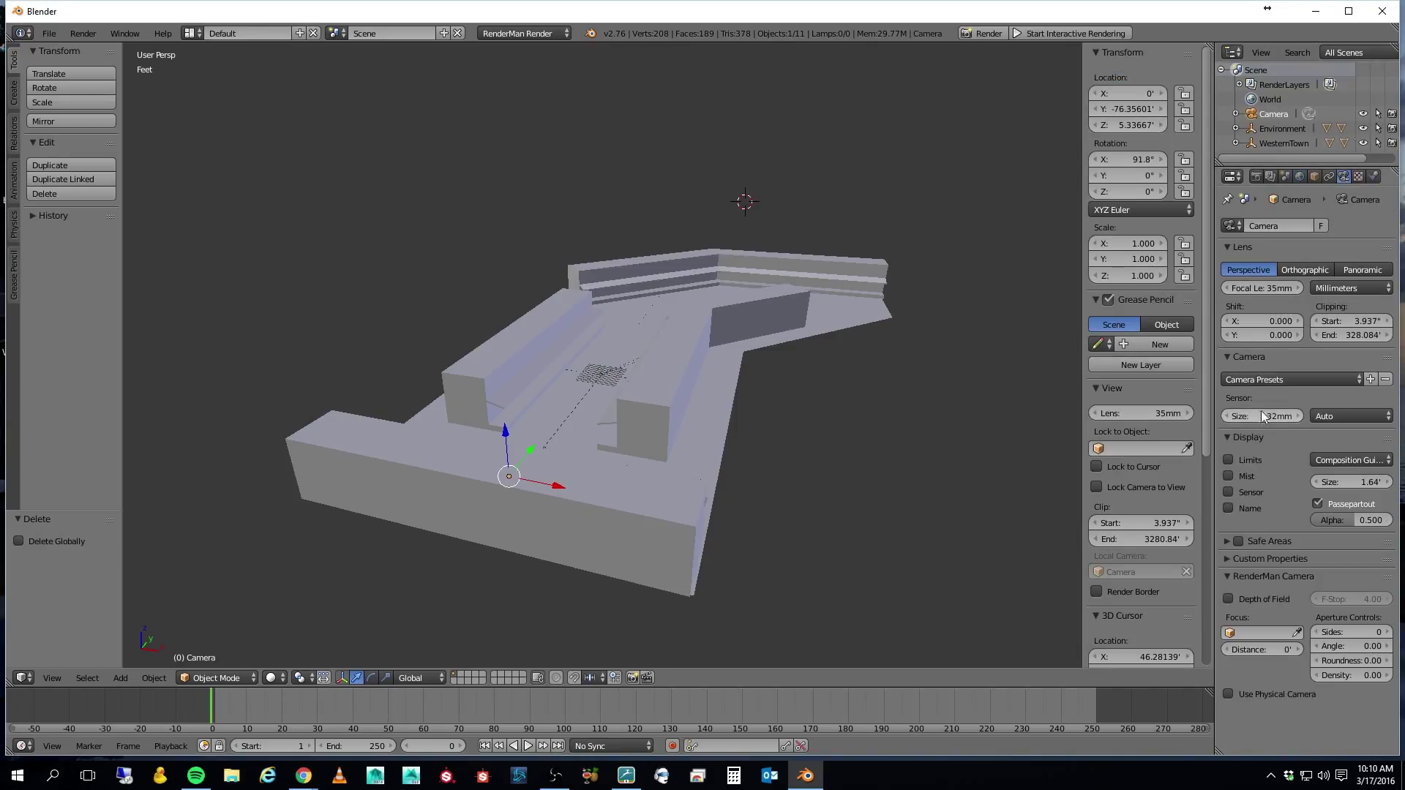
click(1355, 333)
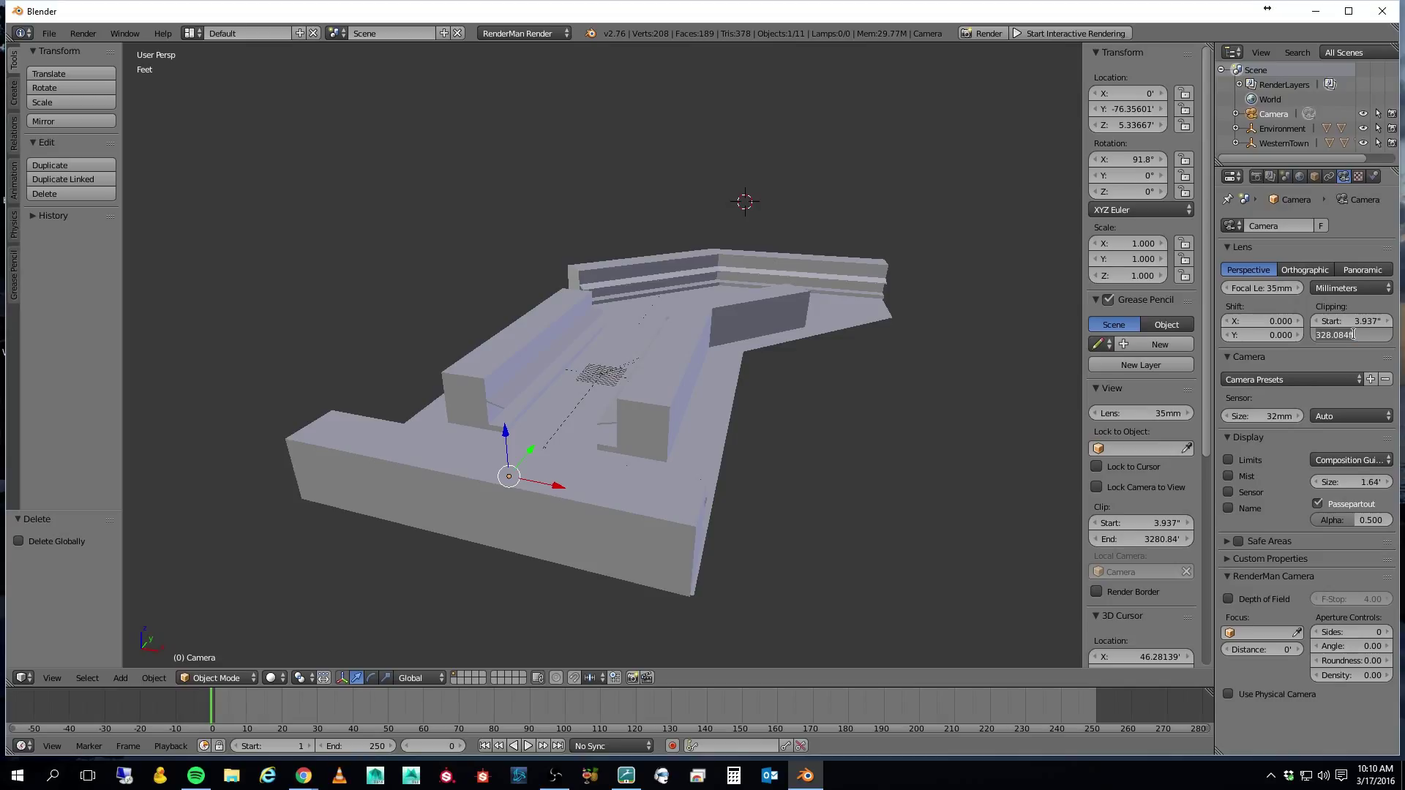
text(500)
key(Return)
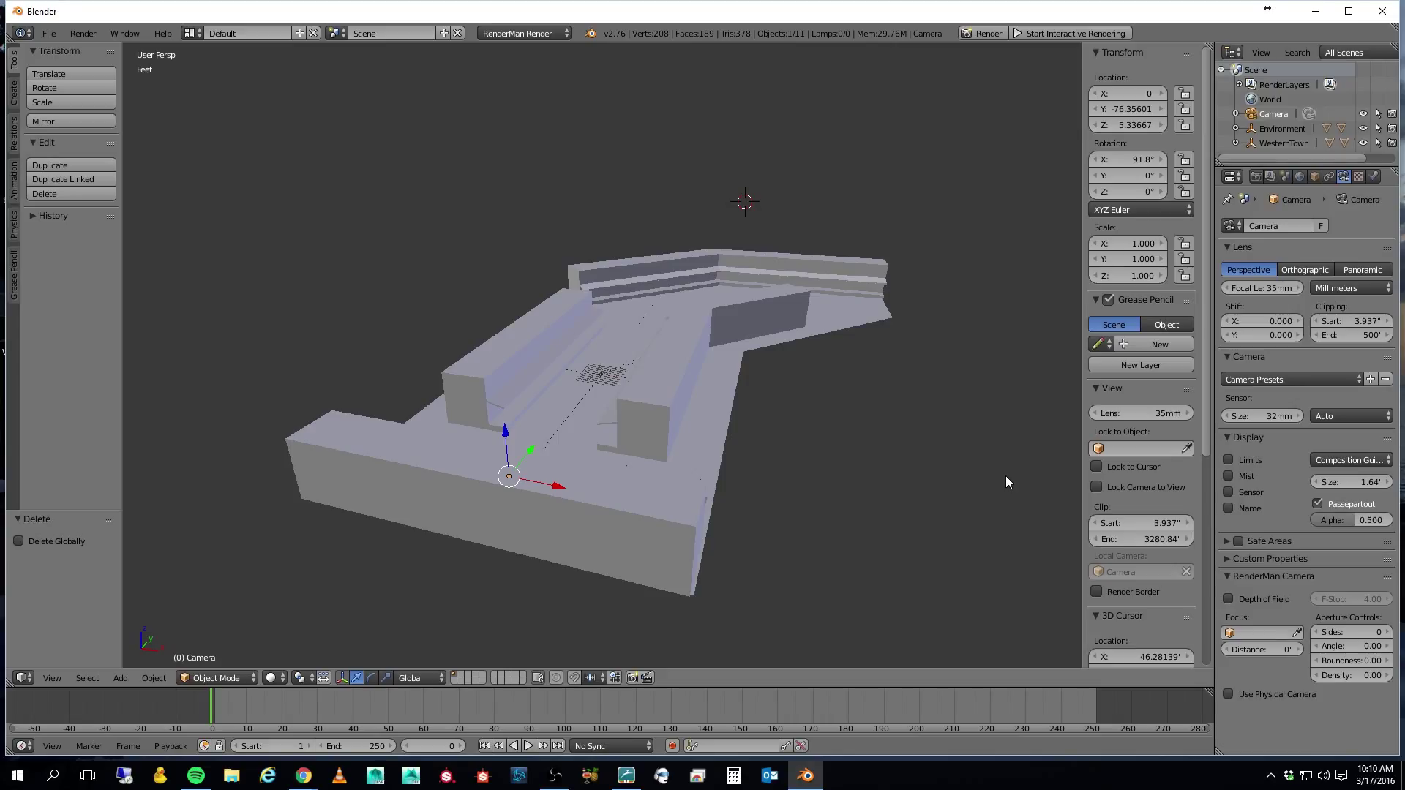
click(1303, 379)
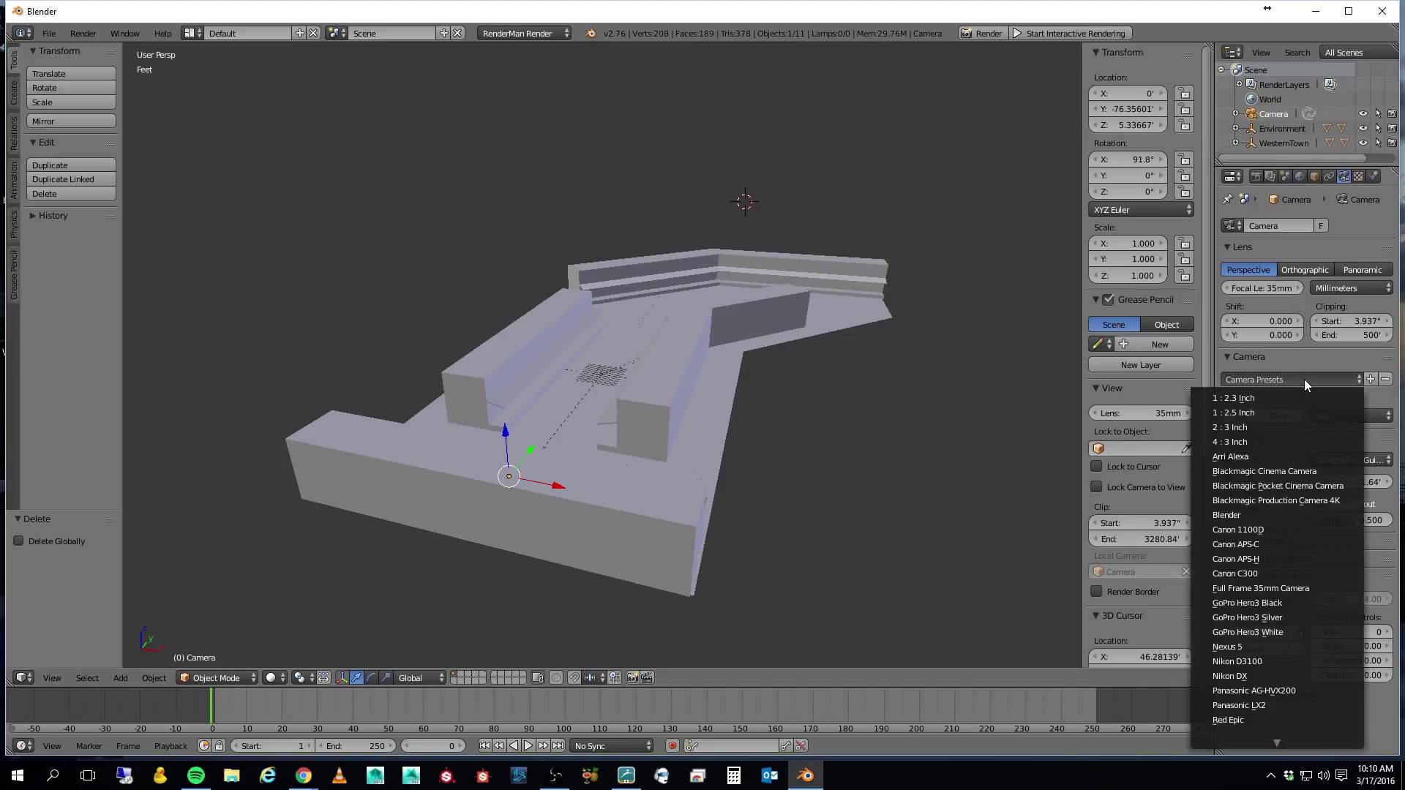
Apply the Canon 1100D camera preset, run and cancel a test render, then view through the camera.
click(1268, 529)
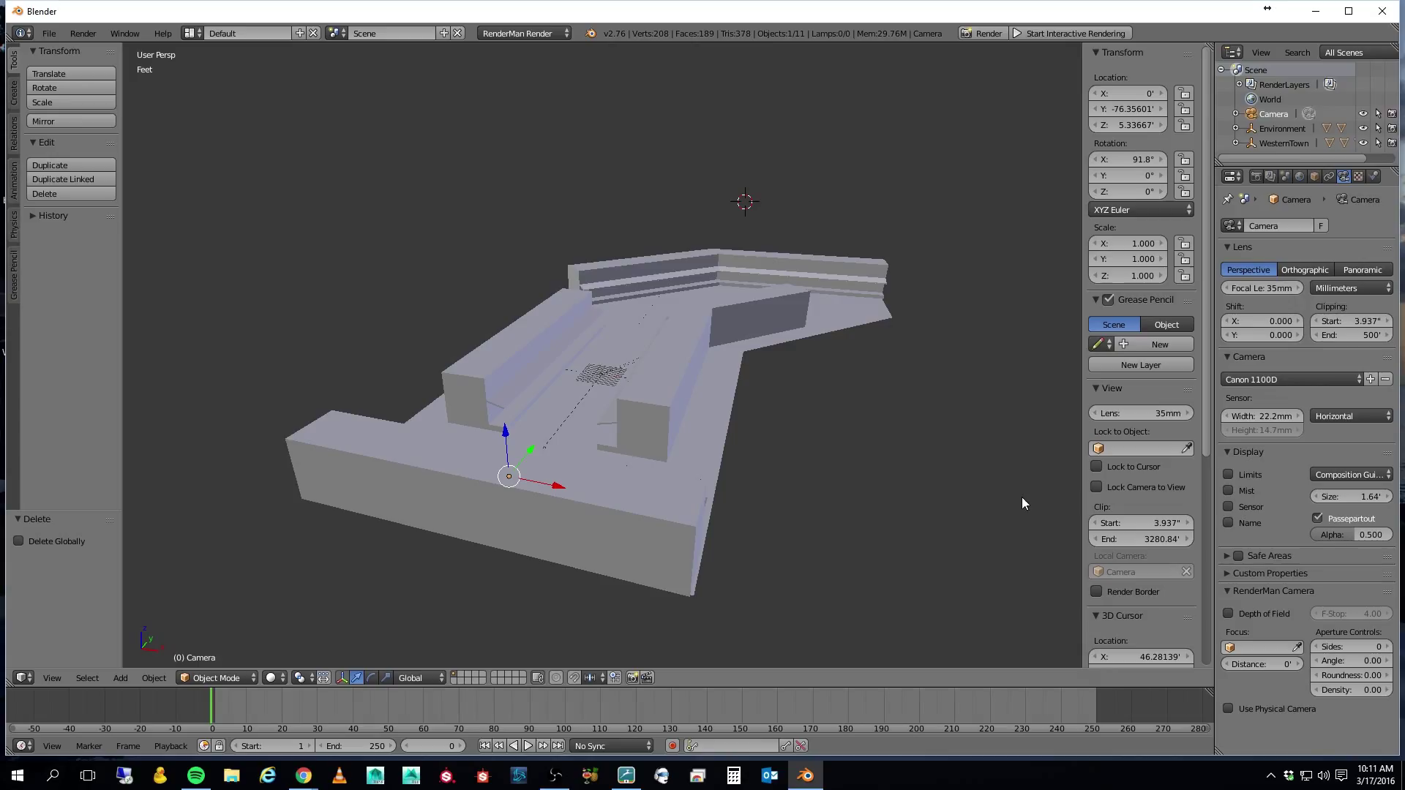
click(988, 33)
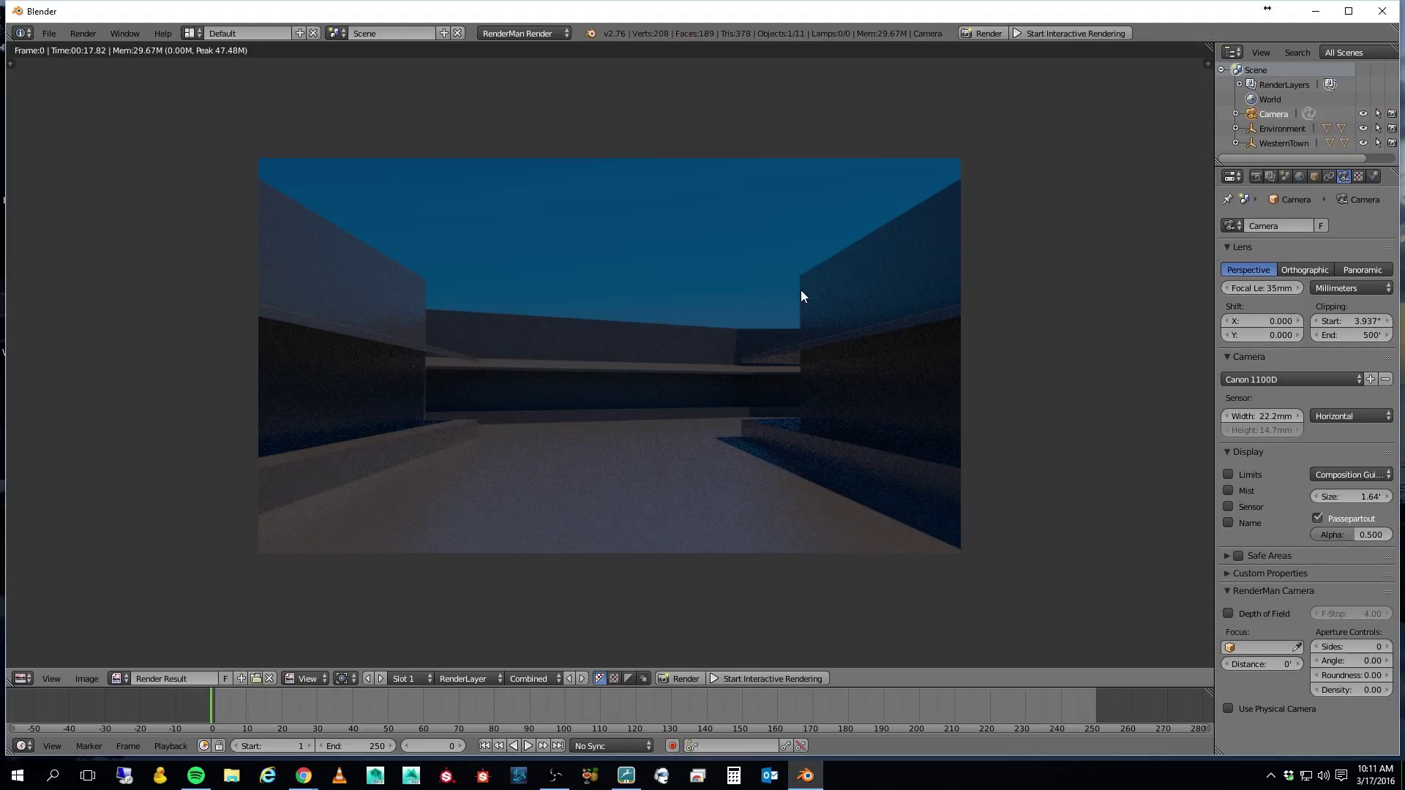
key(Escape)
key(Escape)
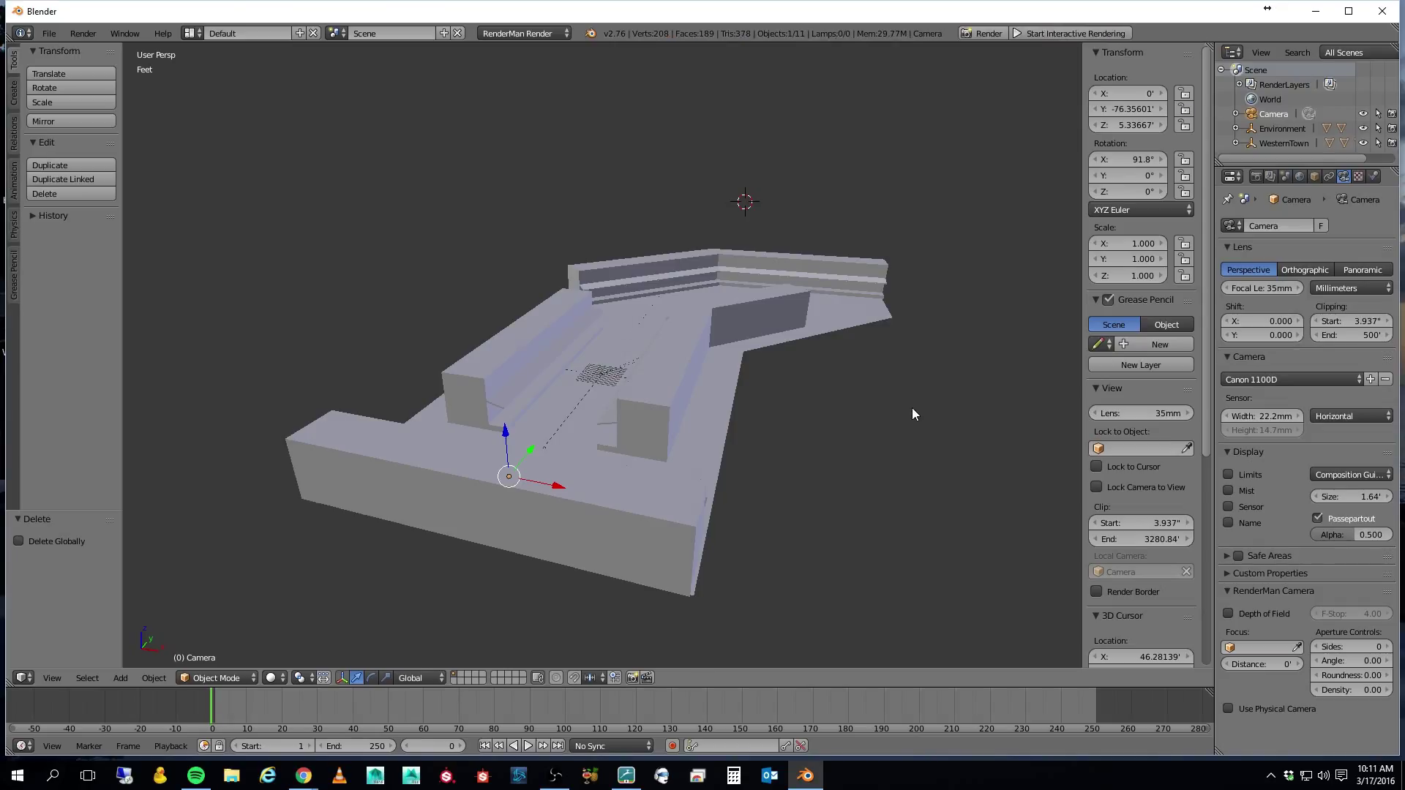
key(KP_0)
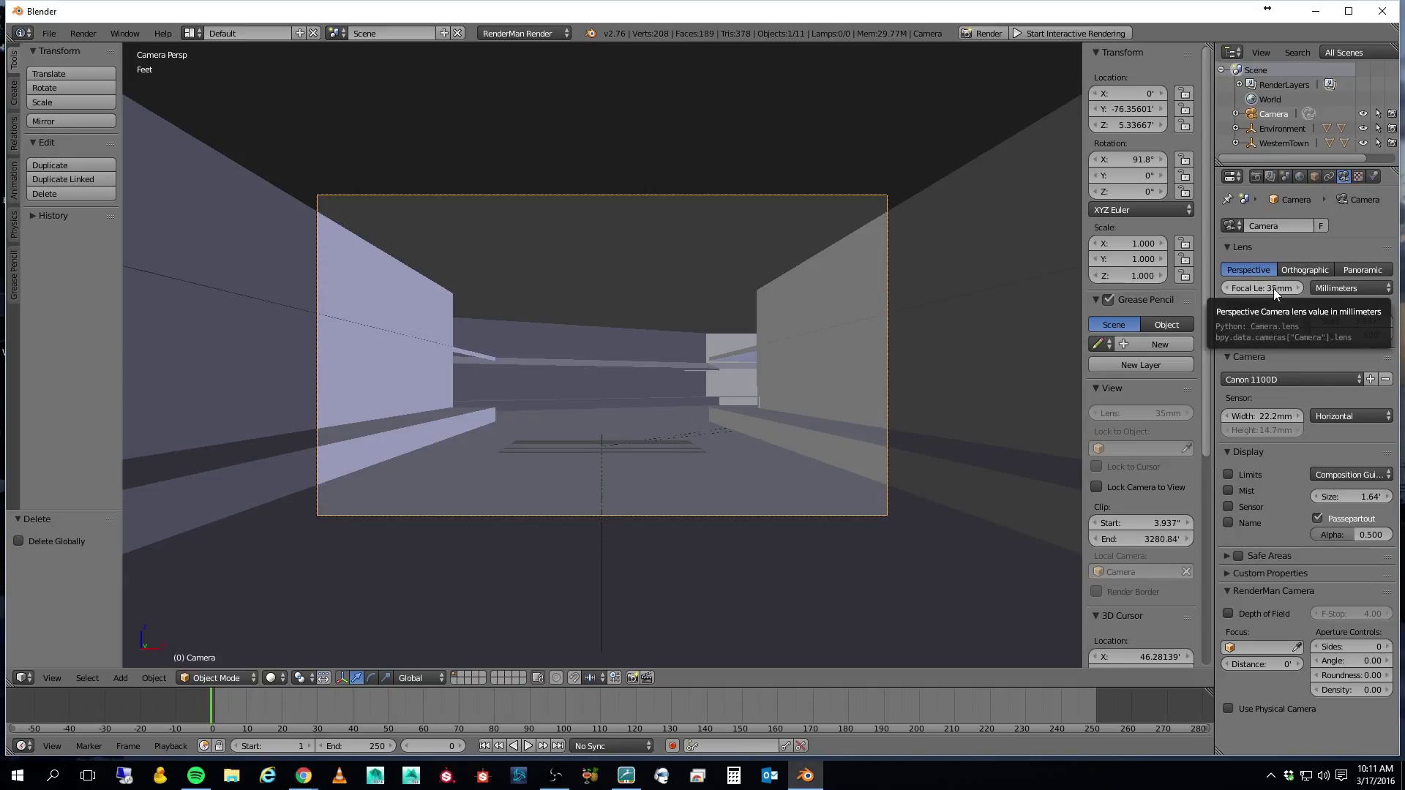
Shorten the focal length, preview the camera move forward and backward, and return to frame 1.
drag(1273, 288, 1135, 288)
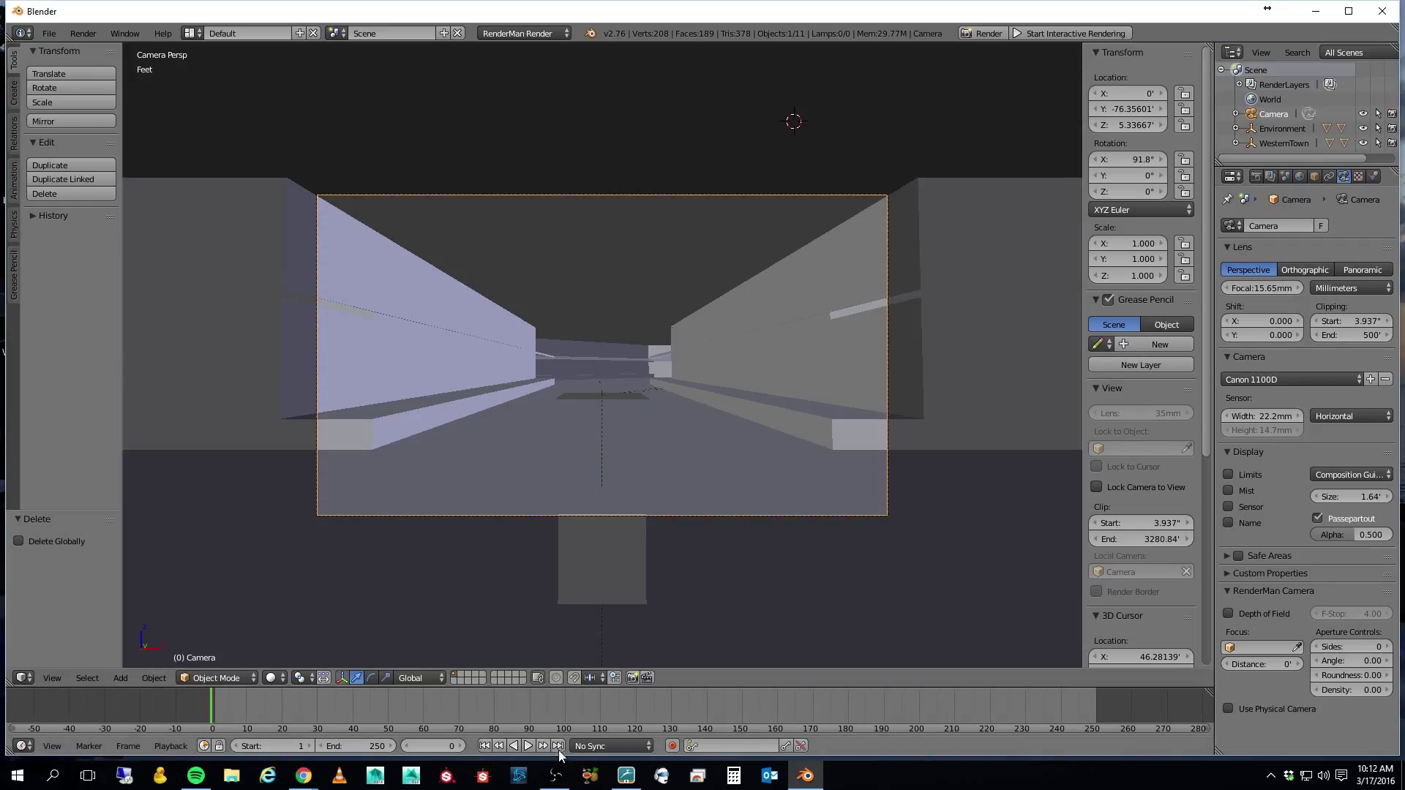
click(527, 745)
mouse_move(211, 718)
mouse_down()
mouse_move(308, 735)
mouse_move(452, 699)
mouse_move(865, 692)
mouse_move(1092, 710)
mouse_move(670, 697)
mouse_move(267, 731)
mouse_move(218, 696)
mouse_up()
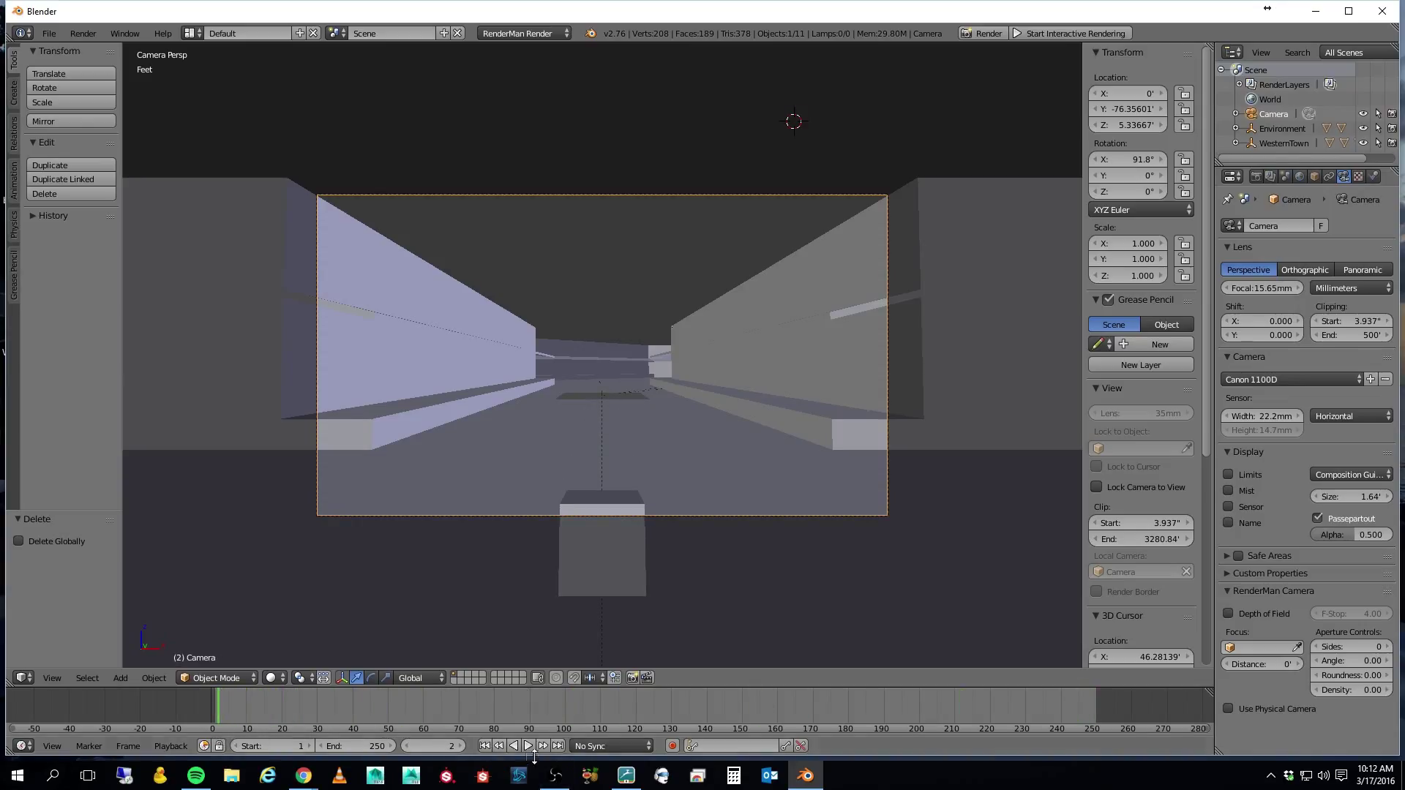
click(513, 745)
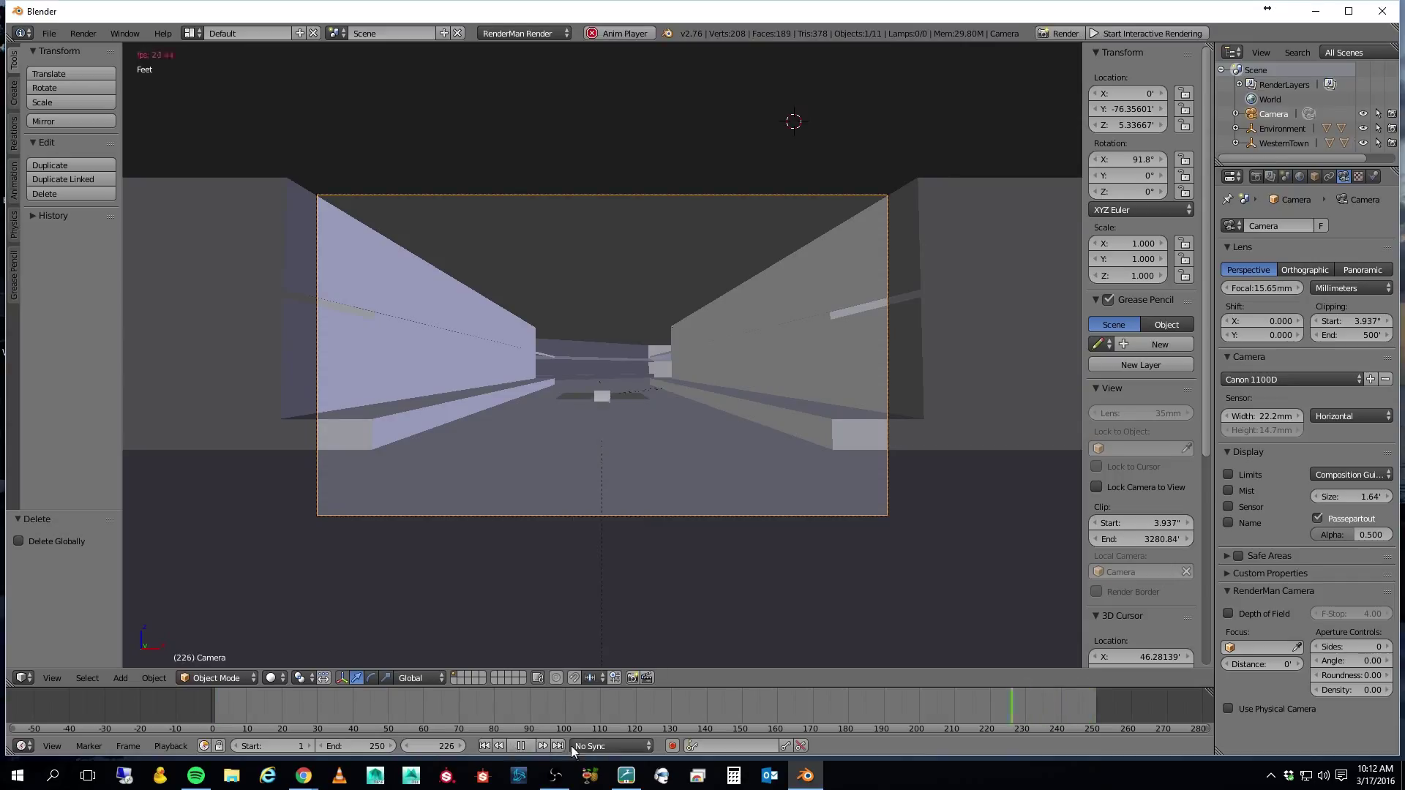
click(521, 745)
click(484, 746)
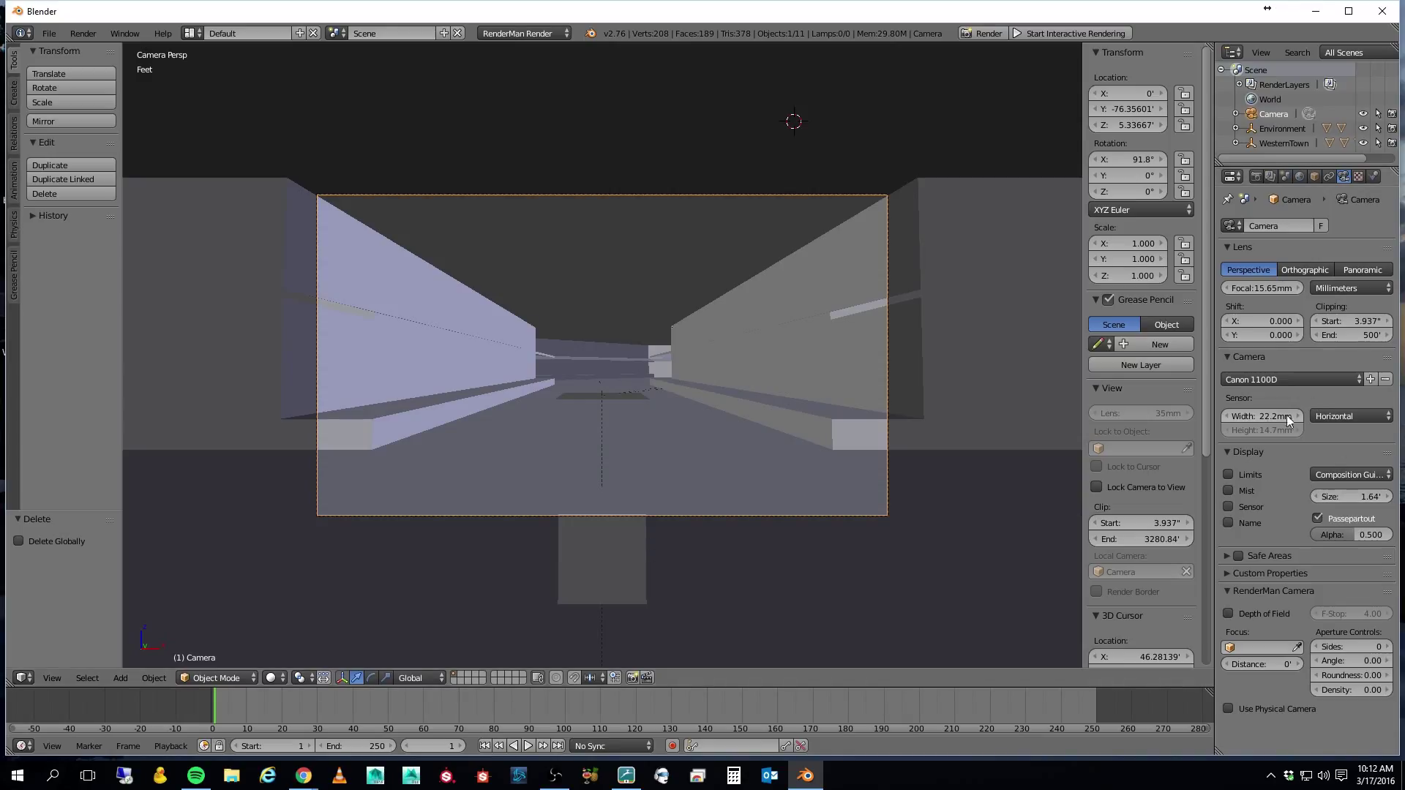
click(1256, 177)
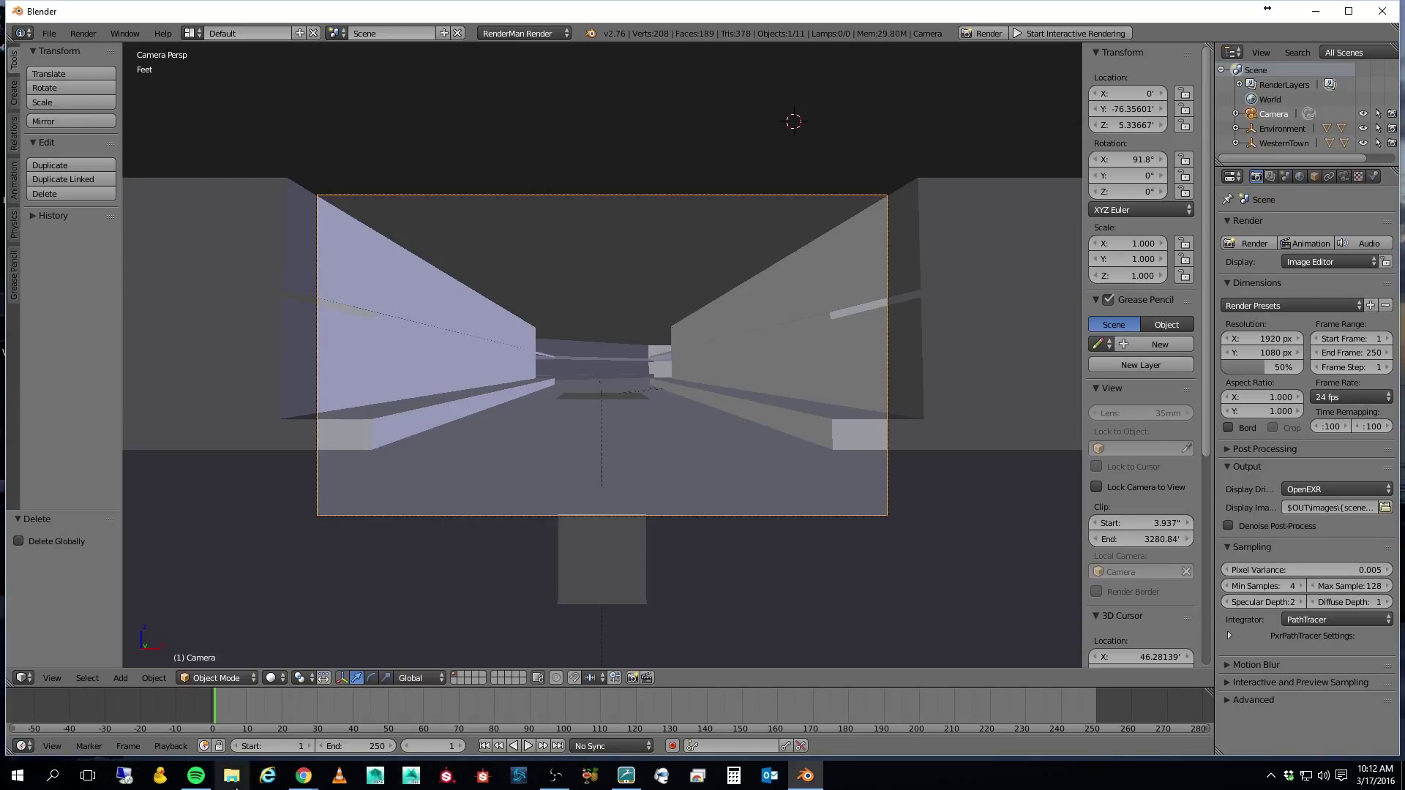
Compute 15 × 24 = 360 frames in the Calculator, then close it.
click(733, 775)
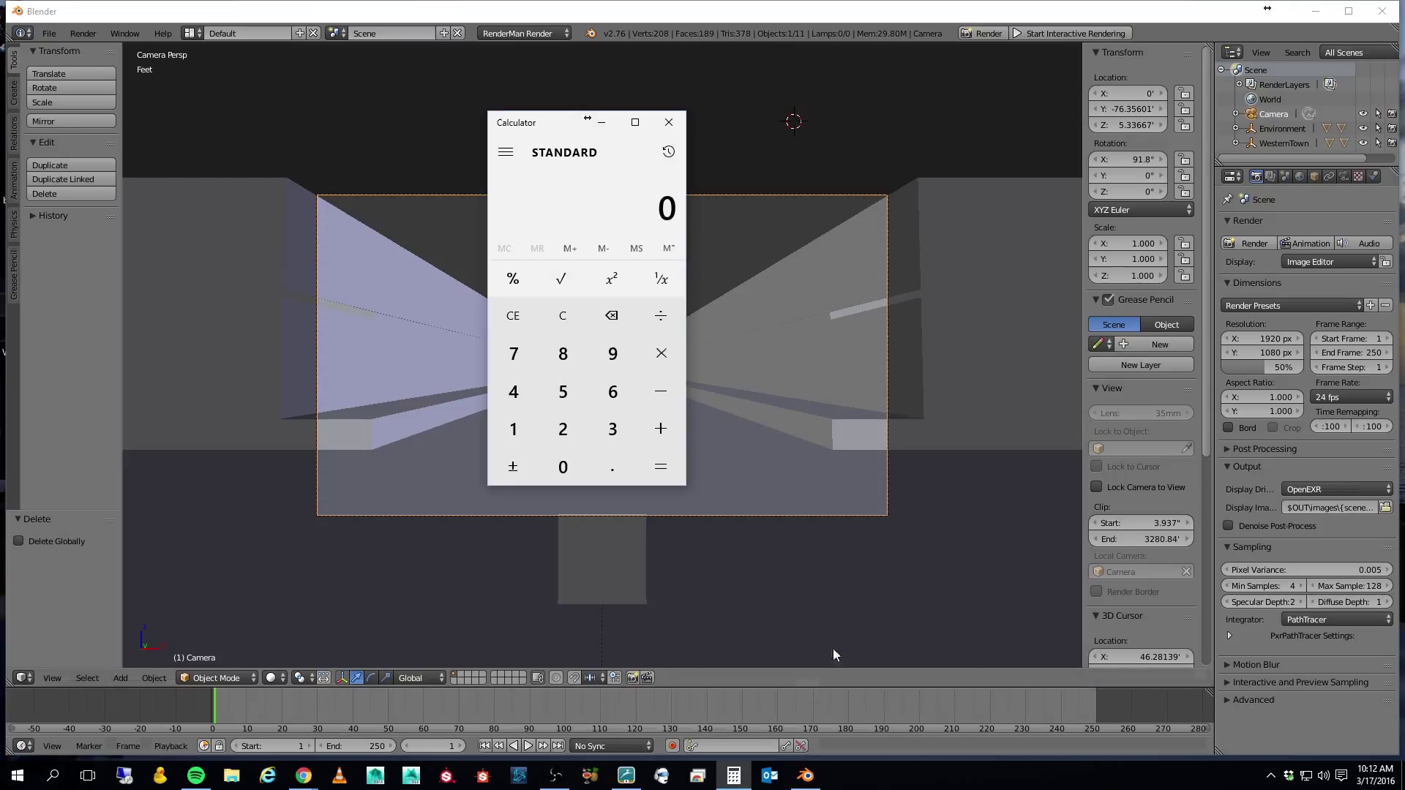
text(15)
key(asterisk)
text(24)
key(Return)
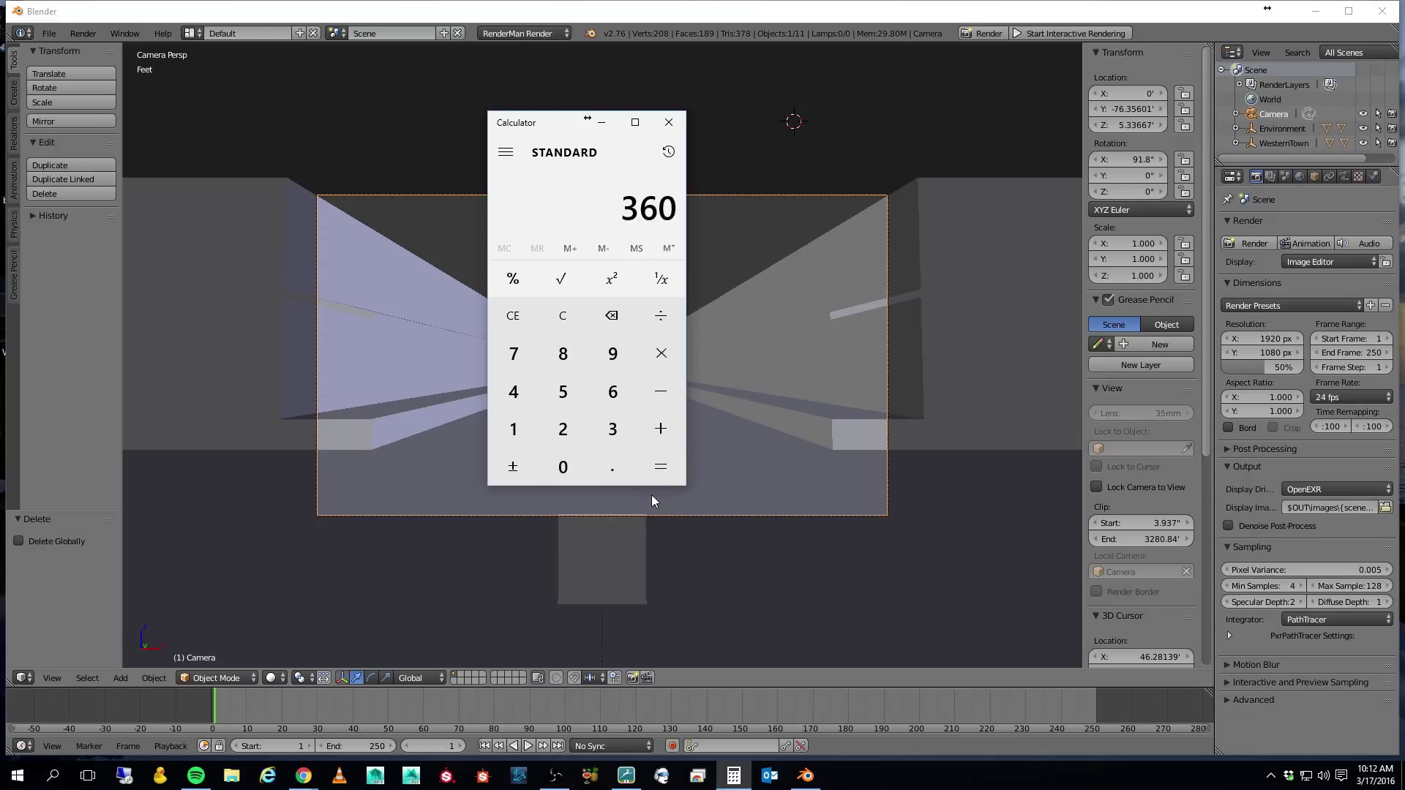
click(659, 125)
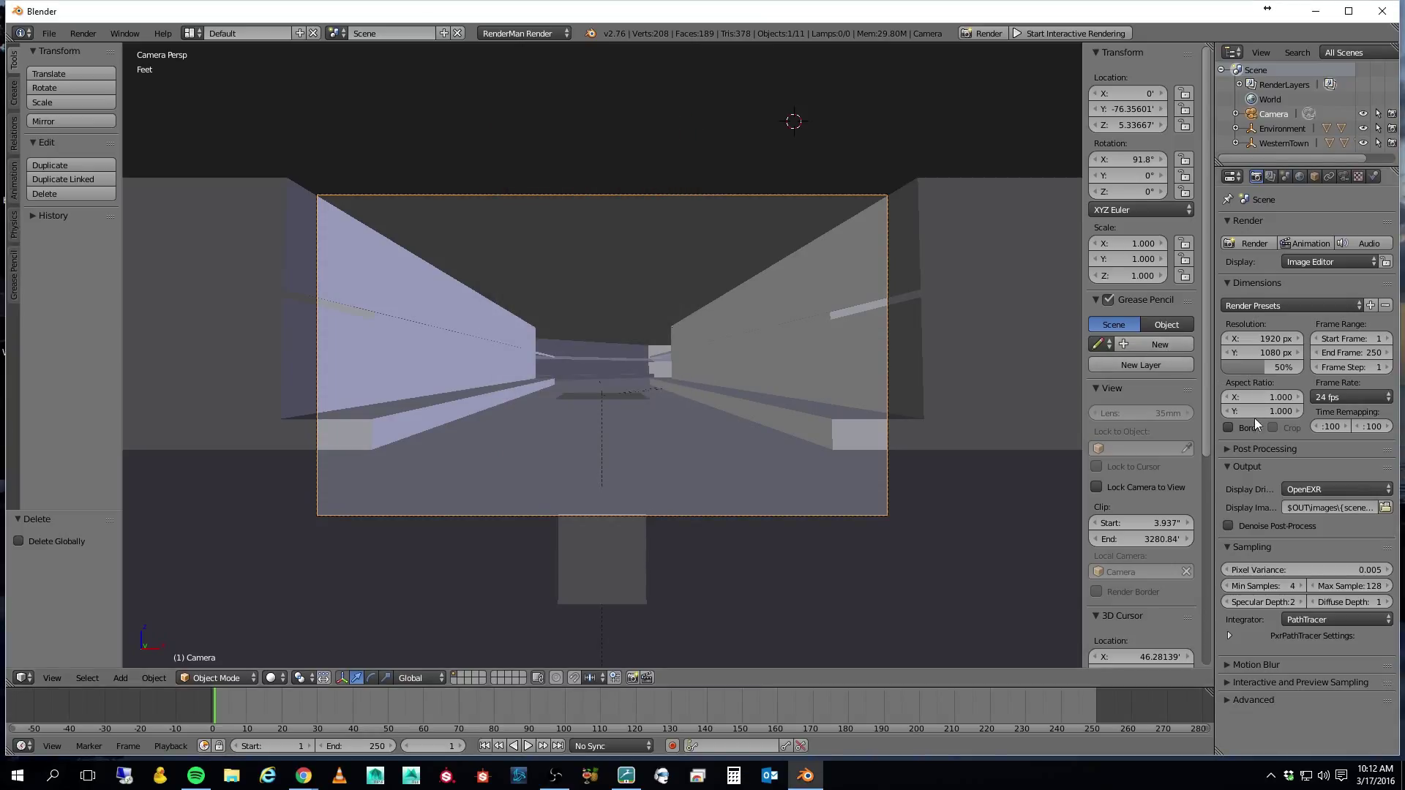
Set the scene's End Frame to 360 in the Dimensions panel.
click(1375, 352)
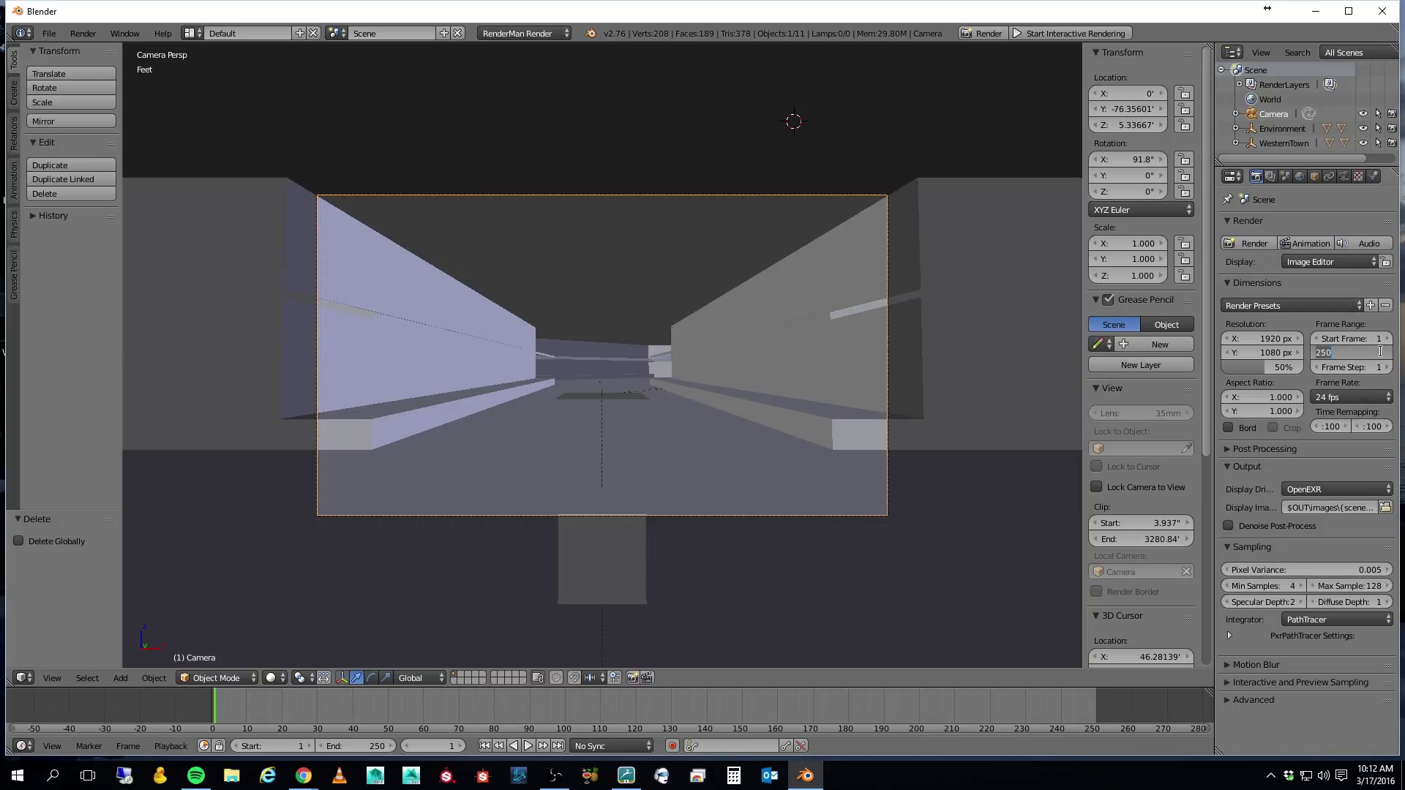
text(360)
key(Return)
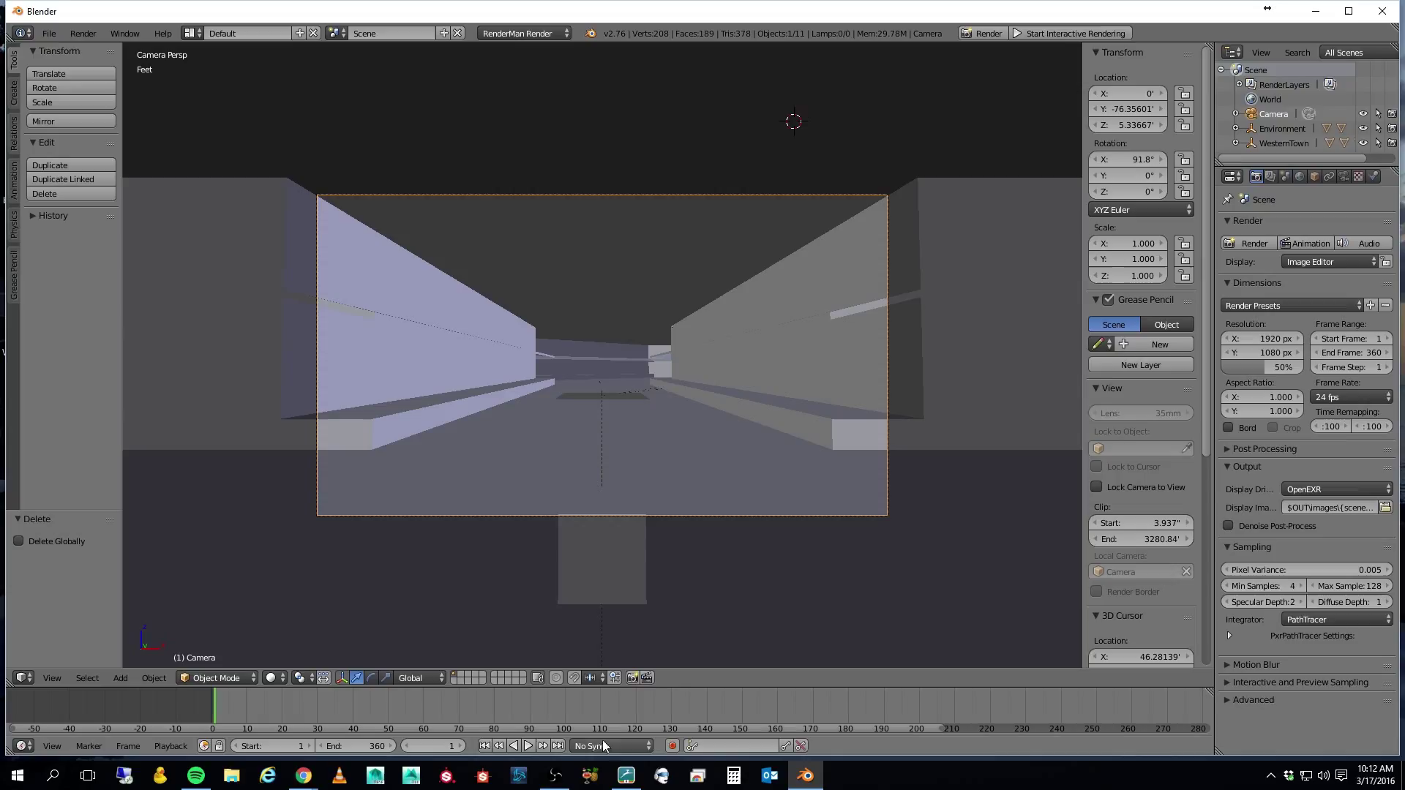
scroll(959, 728, down, 4)
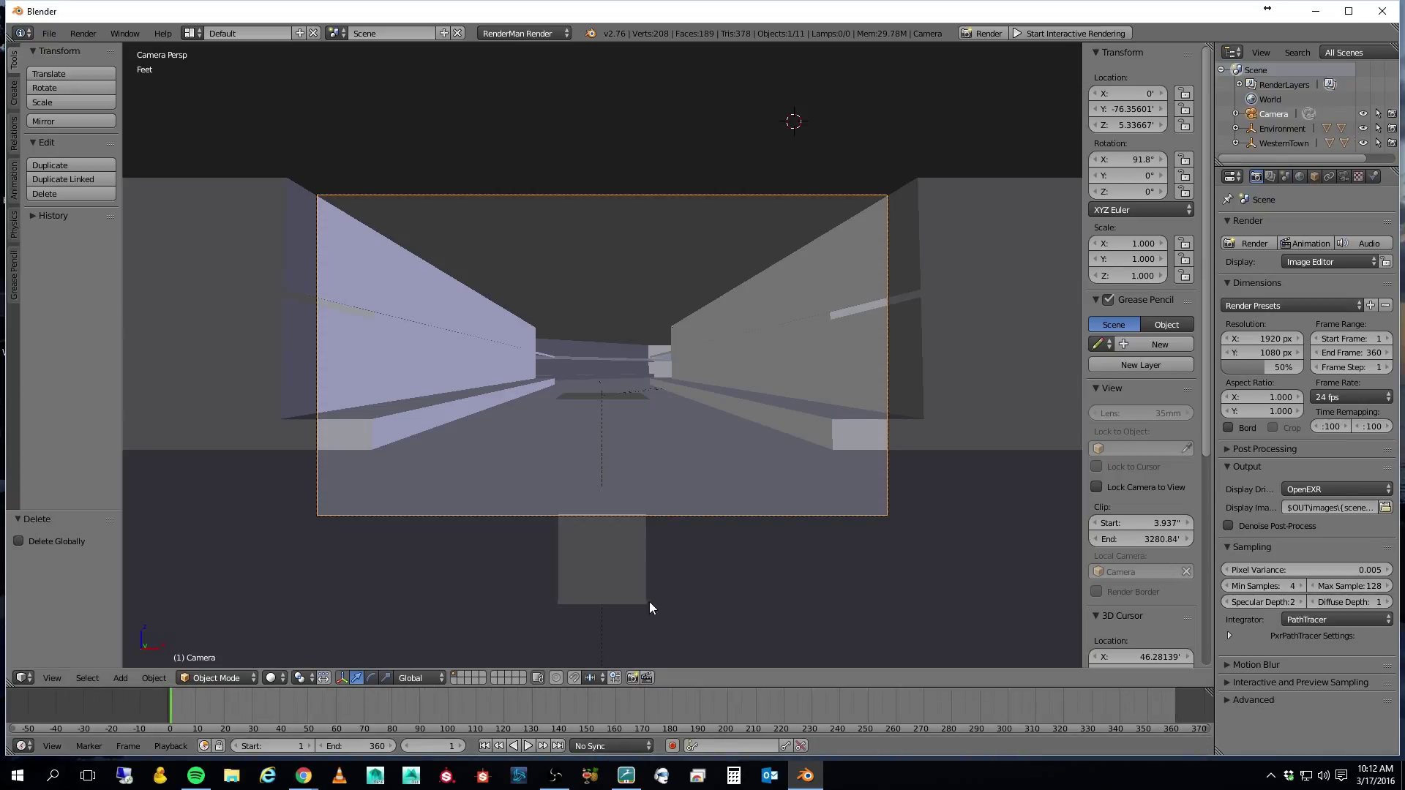
click(49, 33)
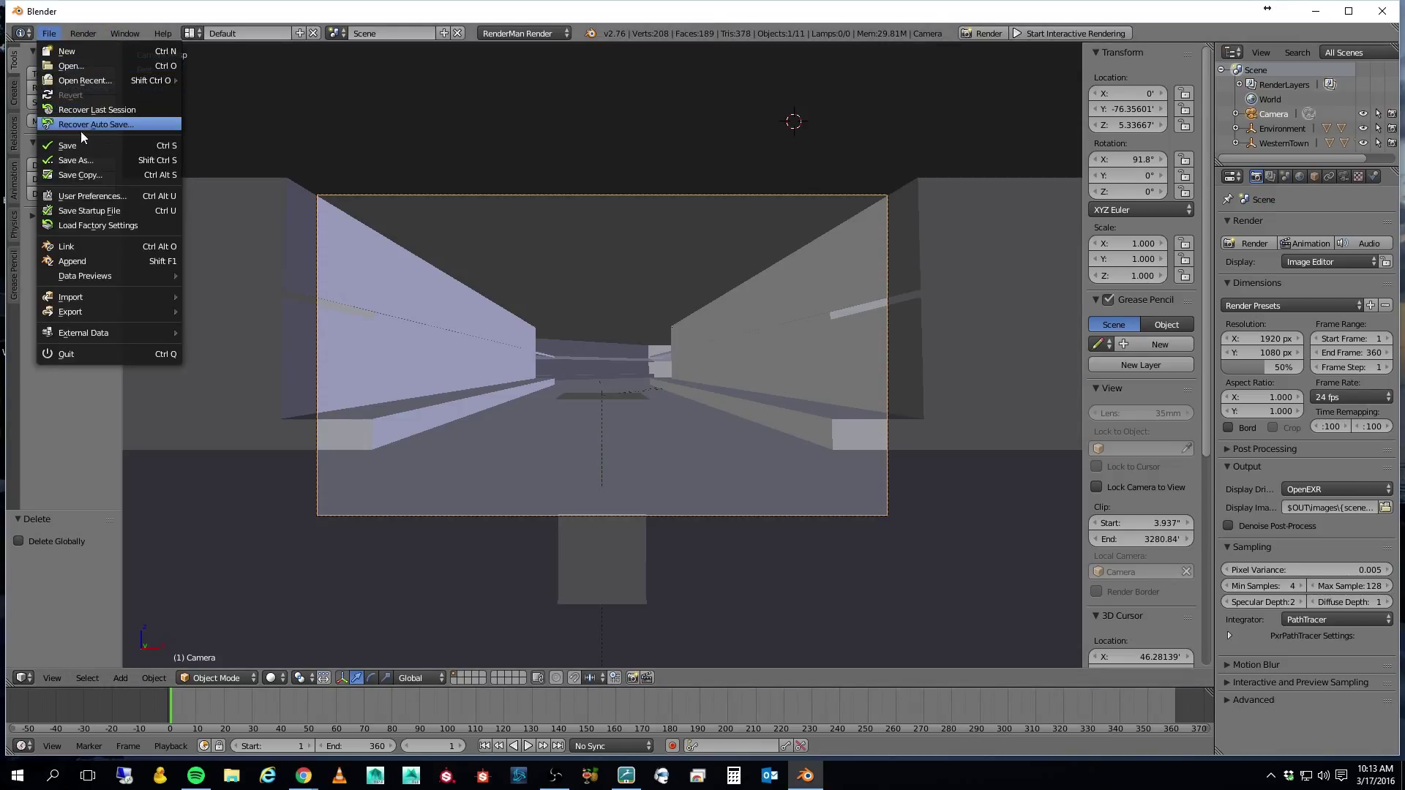
Save the scene as Scene_01_Shot_01_end.blend in the NutcrackerWestern 003 folder.
click(81, 159)
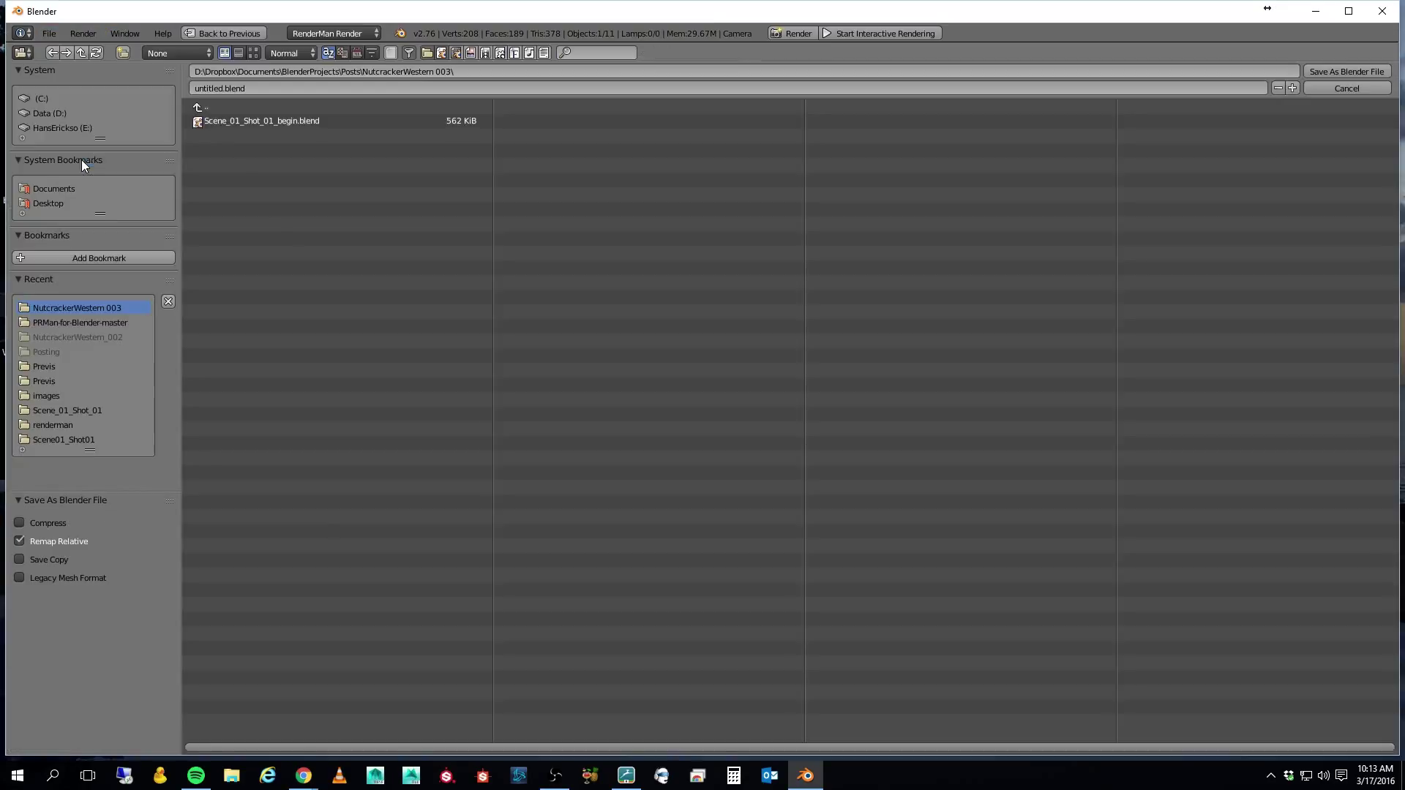
click(242, 122)
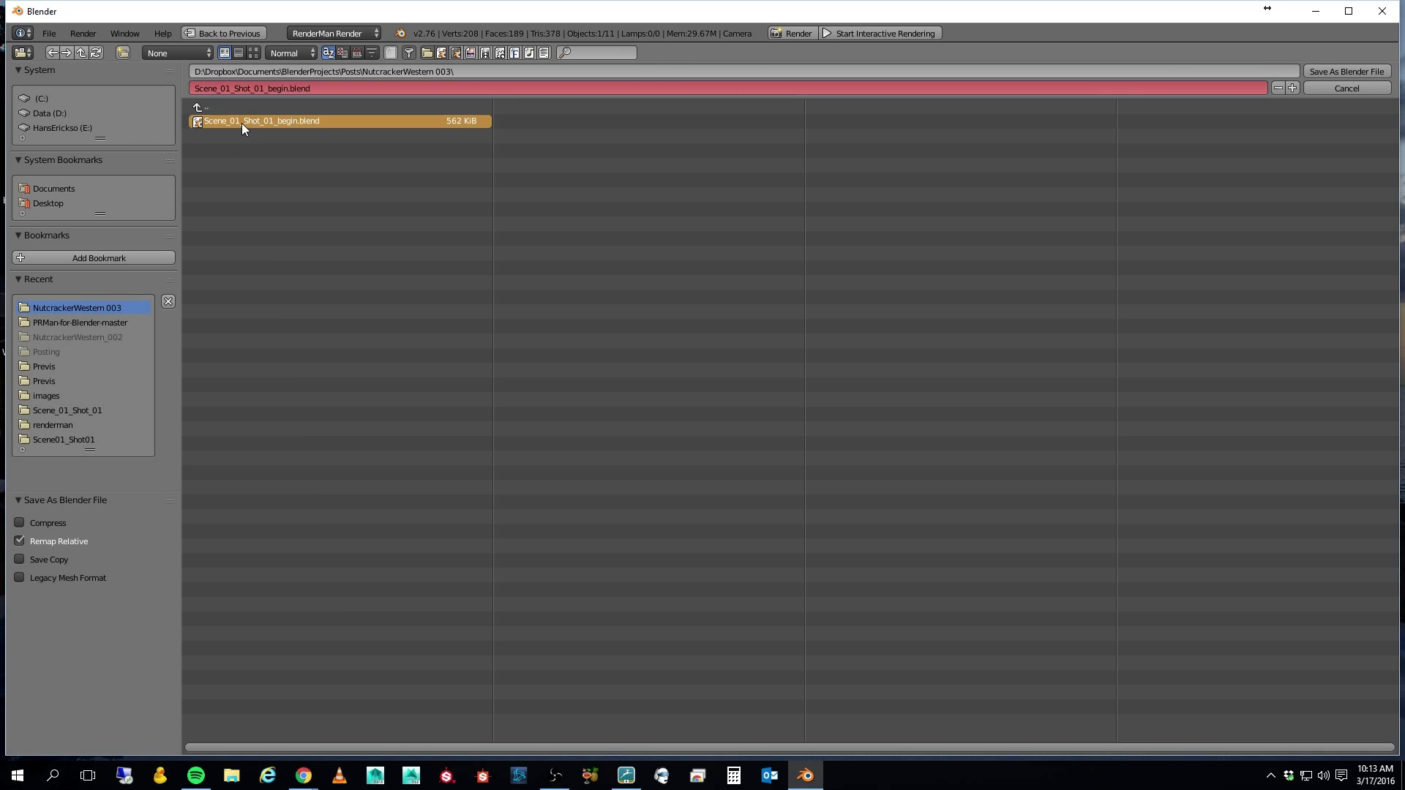
click(289, 87)
click(290, 87)
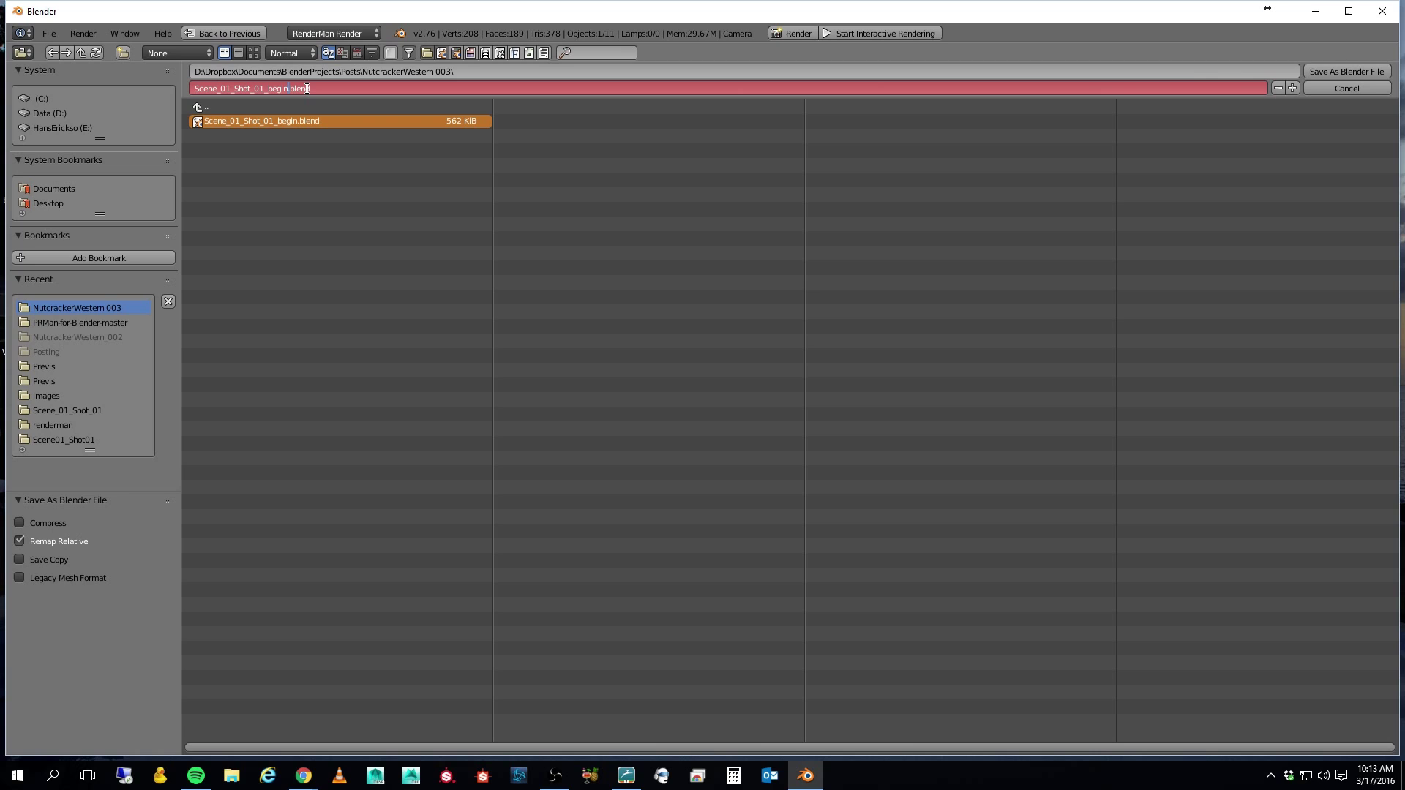
key(BackSpace)
key(BackSpace)
key(BackSpace)
key(BackSpace)
key(BackSpace)
text(end)
key(Return)
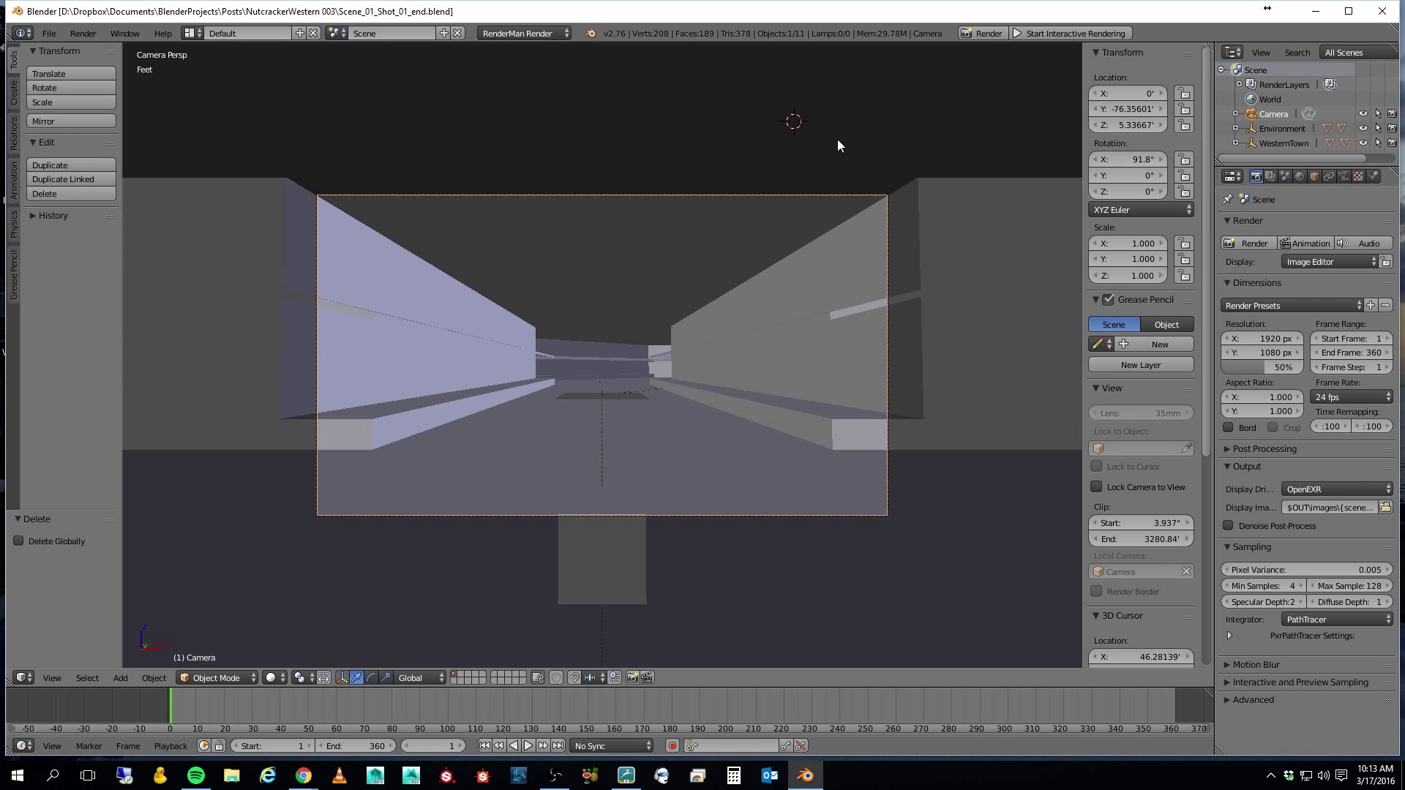
middle_drag(837, 140, 799, 203)
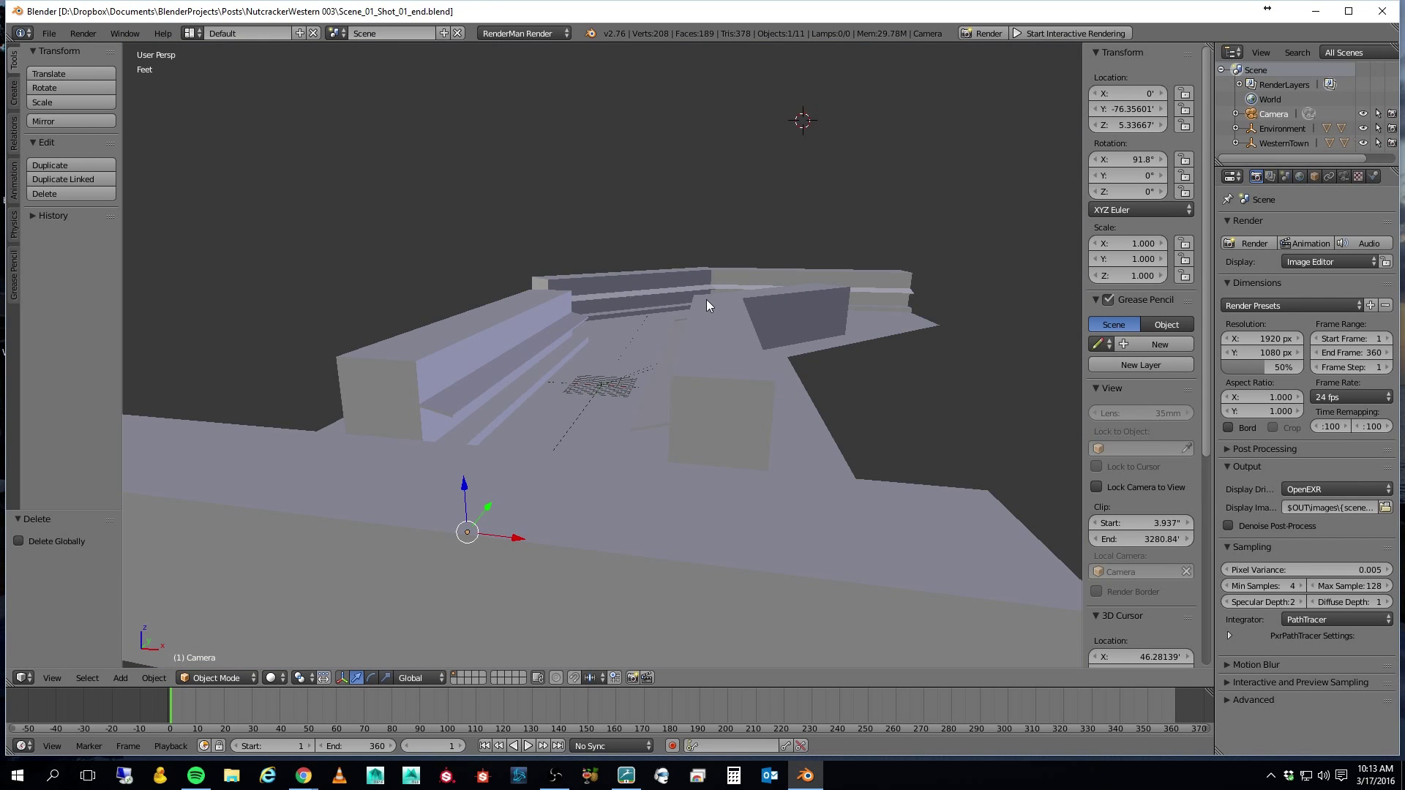
Orbit out over the town street, select the Ground plane, and show its material settings.
middle_drag(667, 338, 633, 358)
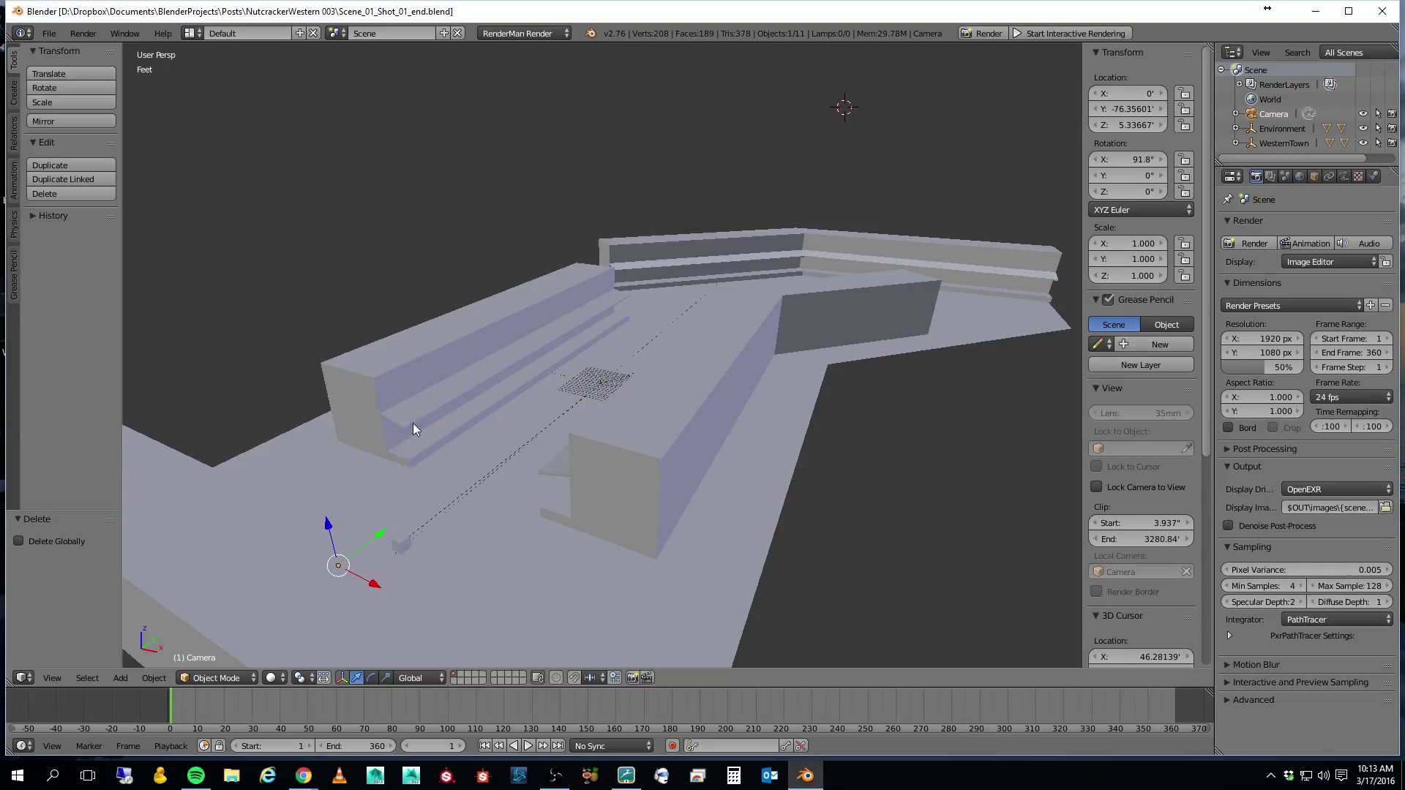
middle_drag(407, 442, 617, 211)
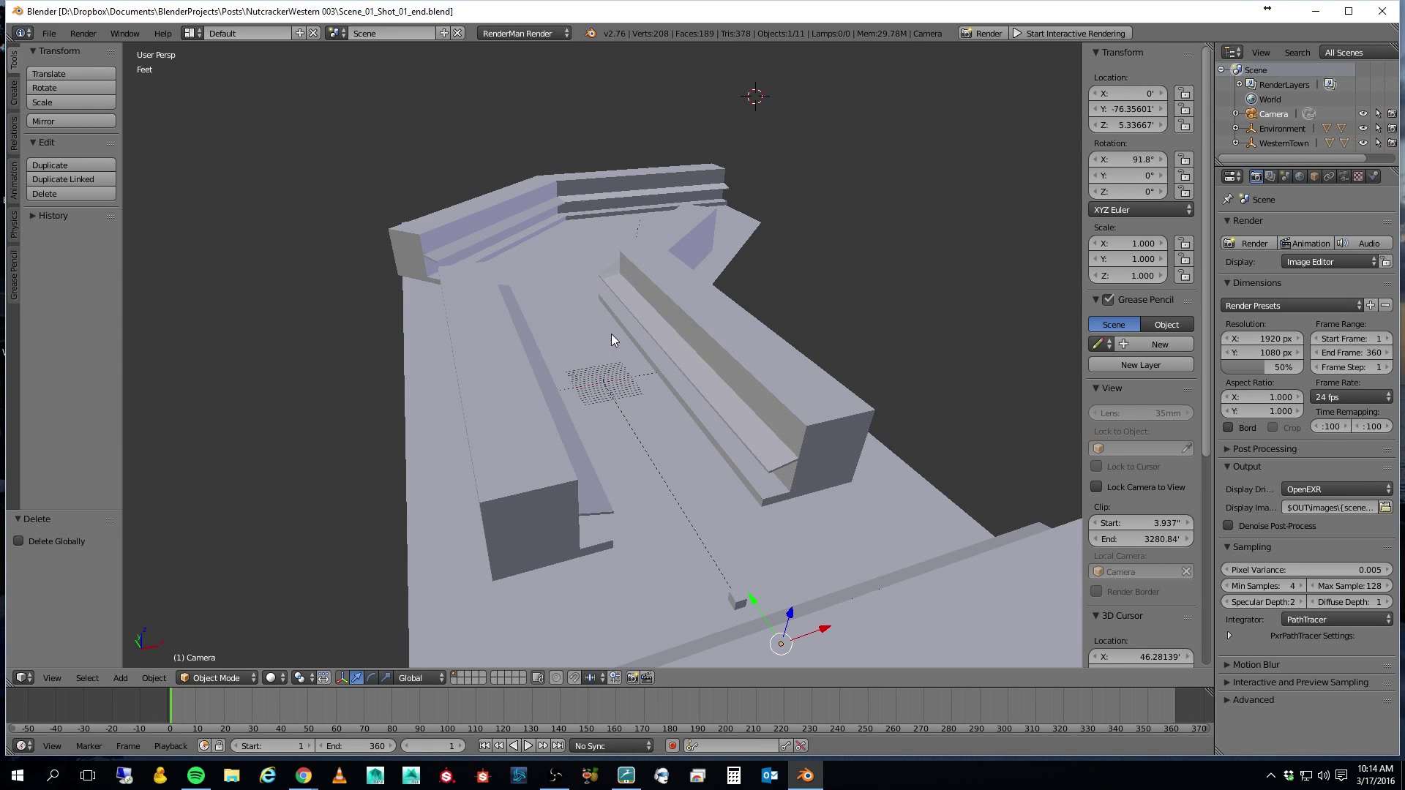
middle_drag(610, 344, 570, 356)
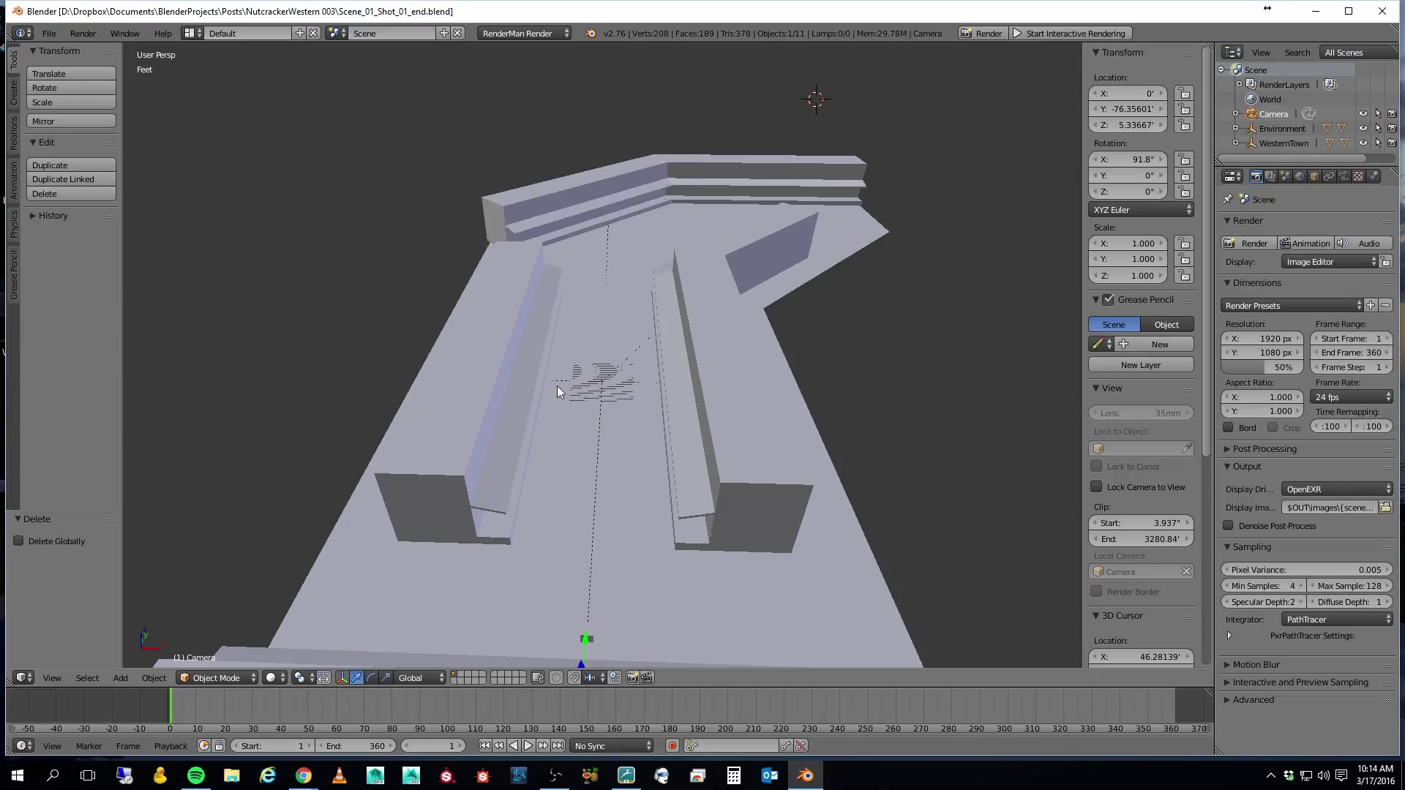
mouse_move(545, 396)
middle_down()
mouse_move(570, 405)
mouse_move(572, 389)
mouse_move(503, 388)
mouse_move(537, 387)
mouse_move(516, 384)
mouse_move(522, 401)
middle_up()
scroll(564, 389, down, 2)
right_click(463, 367)
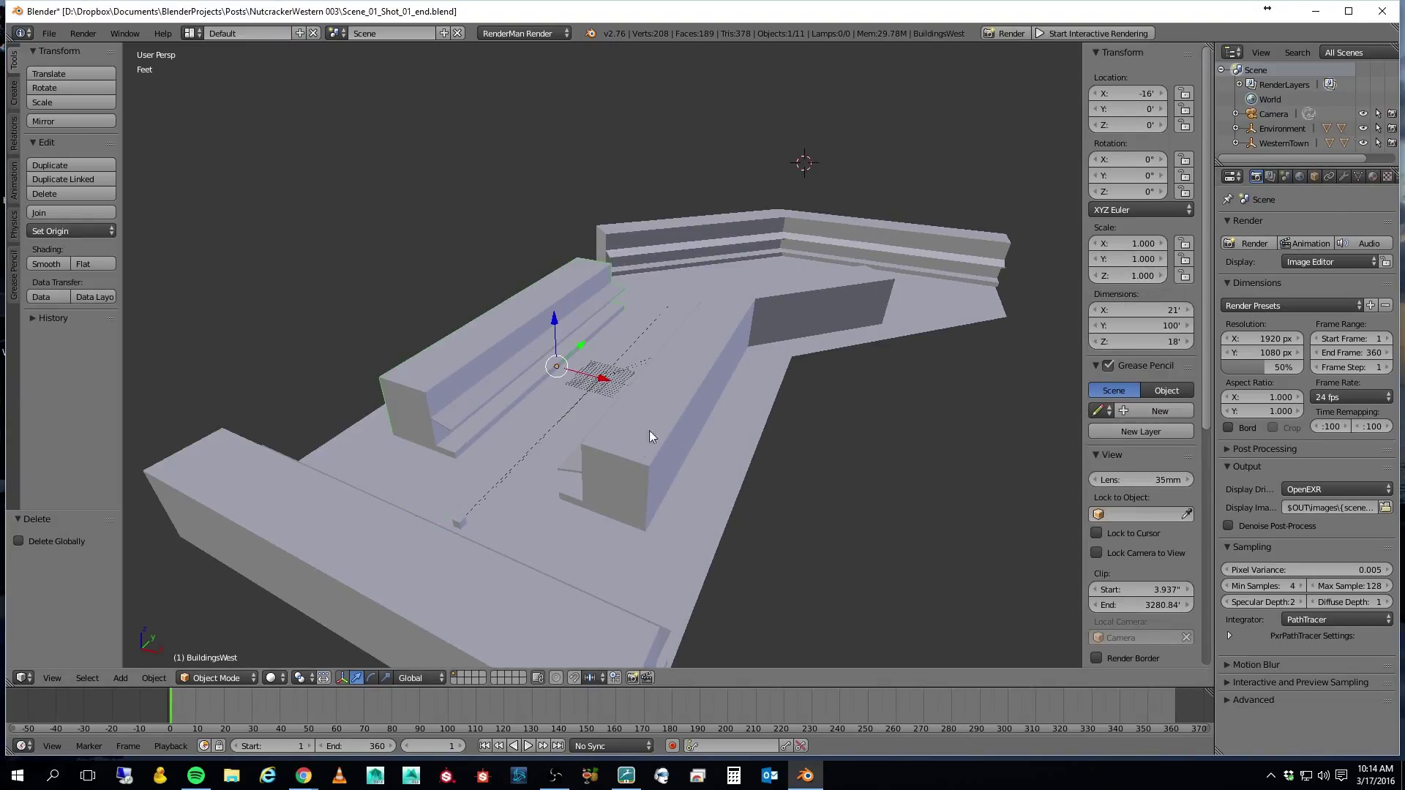
right_click(688, 504)
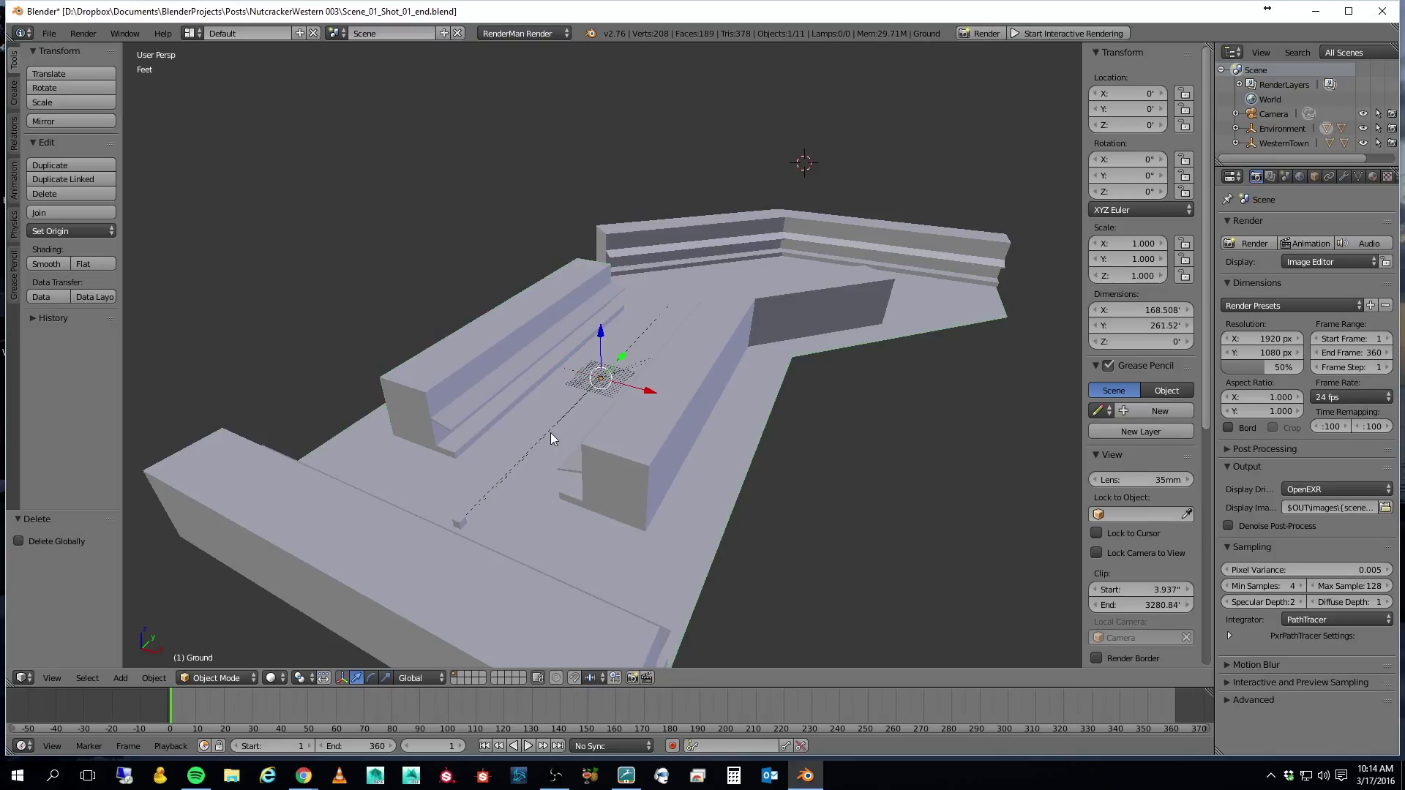
scroll(551, 431, down, 1)
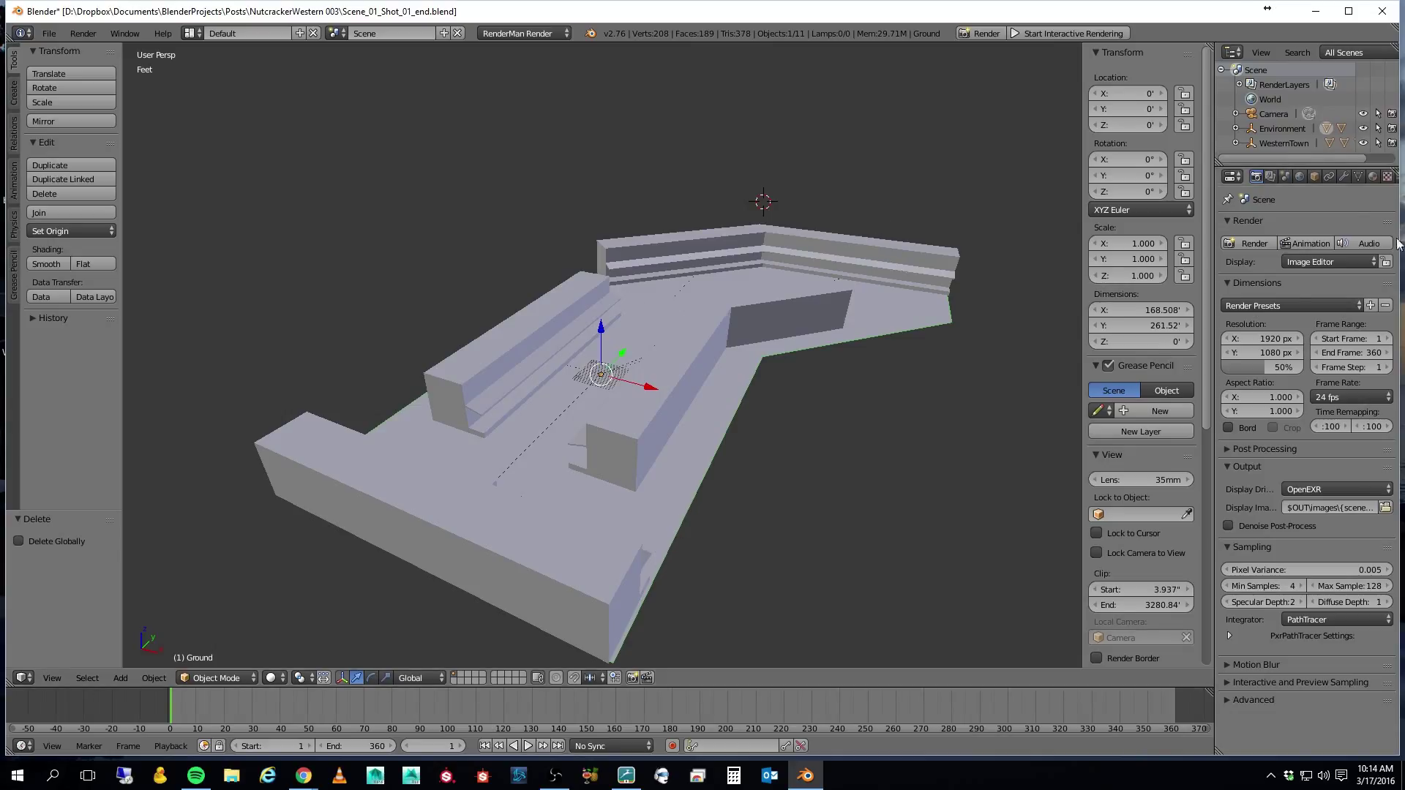
click(1373, 176)
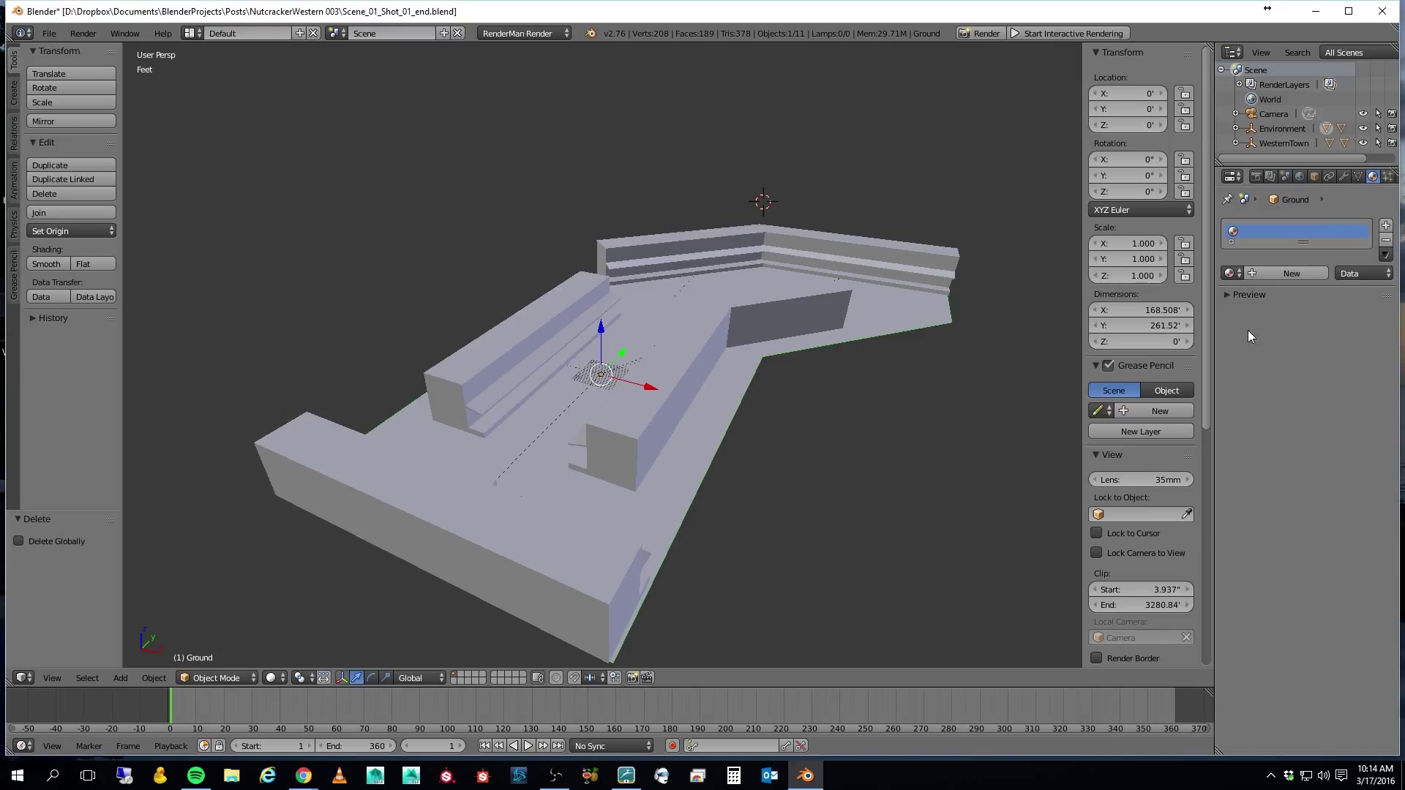
Create a new RenderMan PxrDisney material for the Ground with a cream base colour.
click(1281, 274)
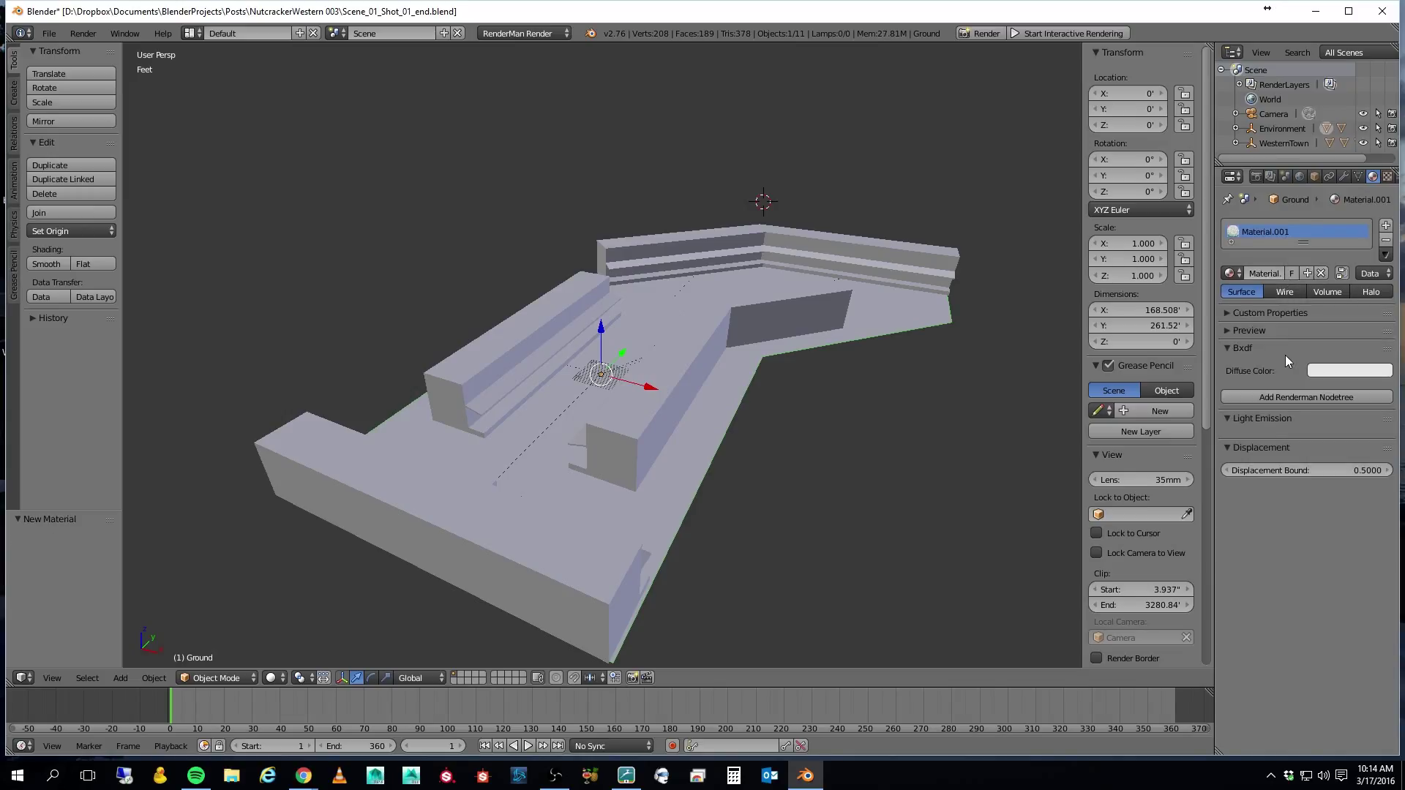
click(1280, 397)
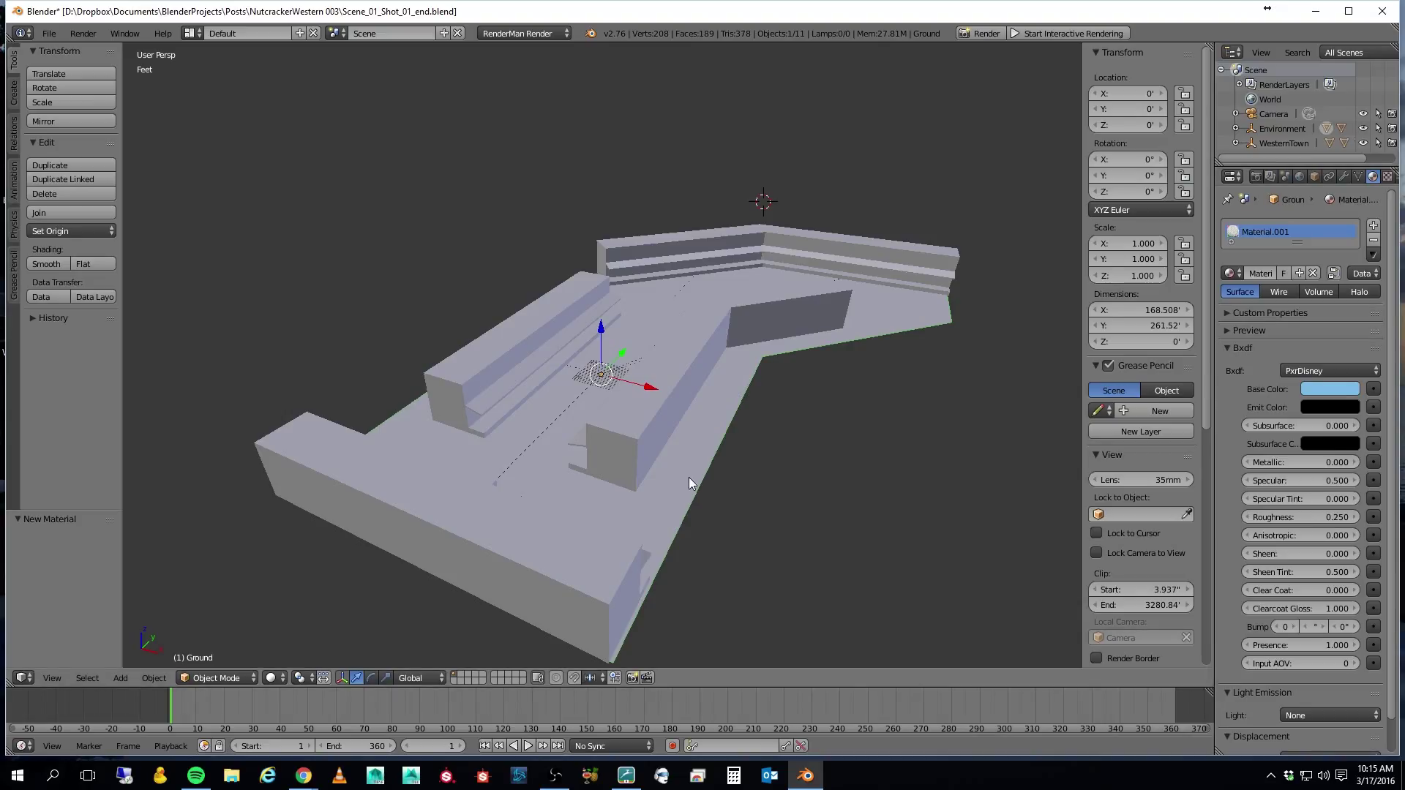
click(1322, 388)
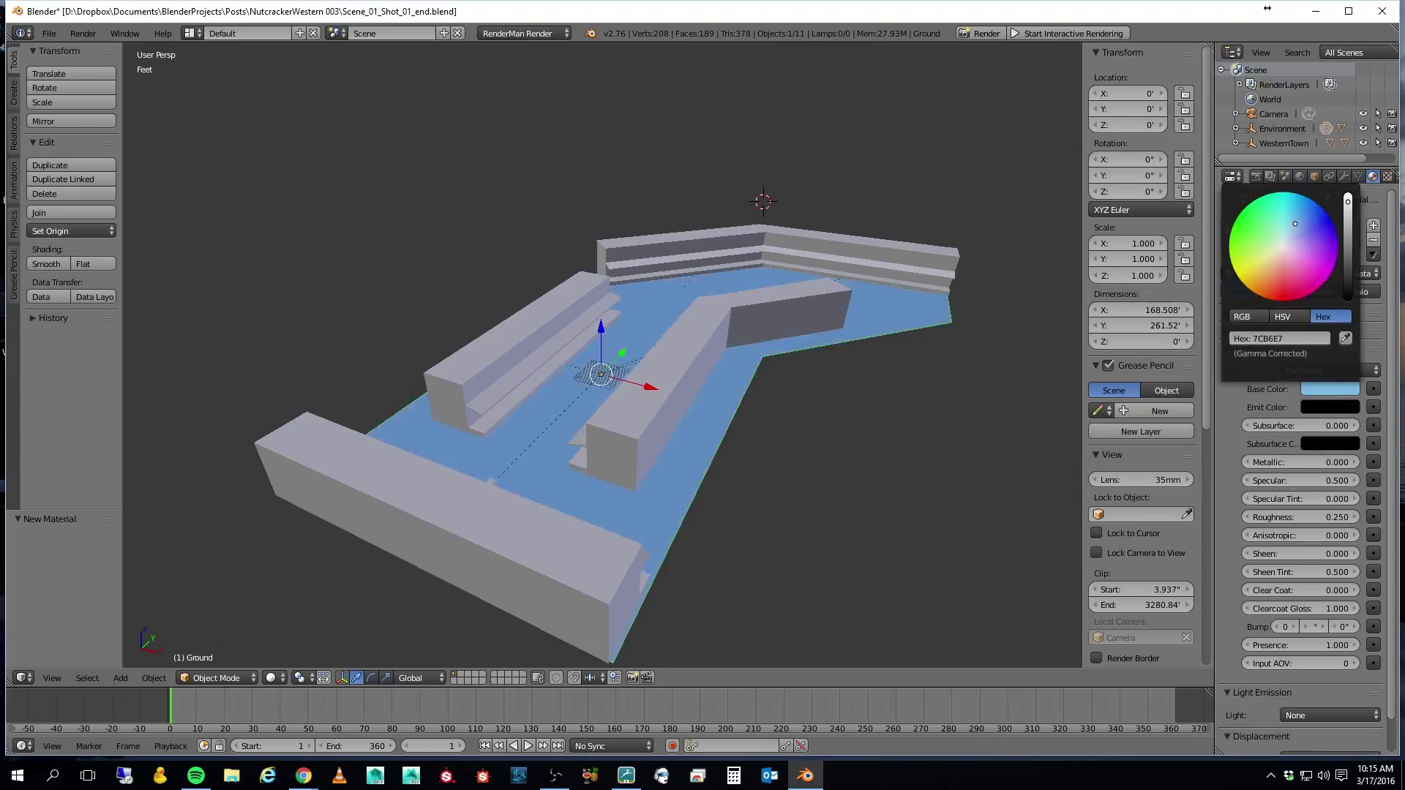
drag(1295, 223, 1274, 254)
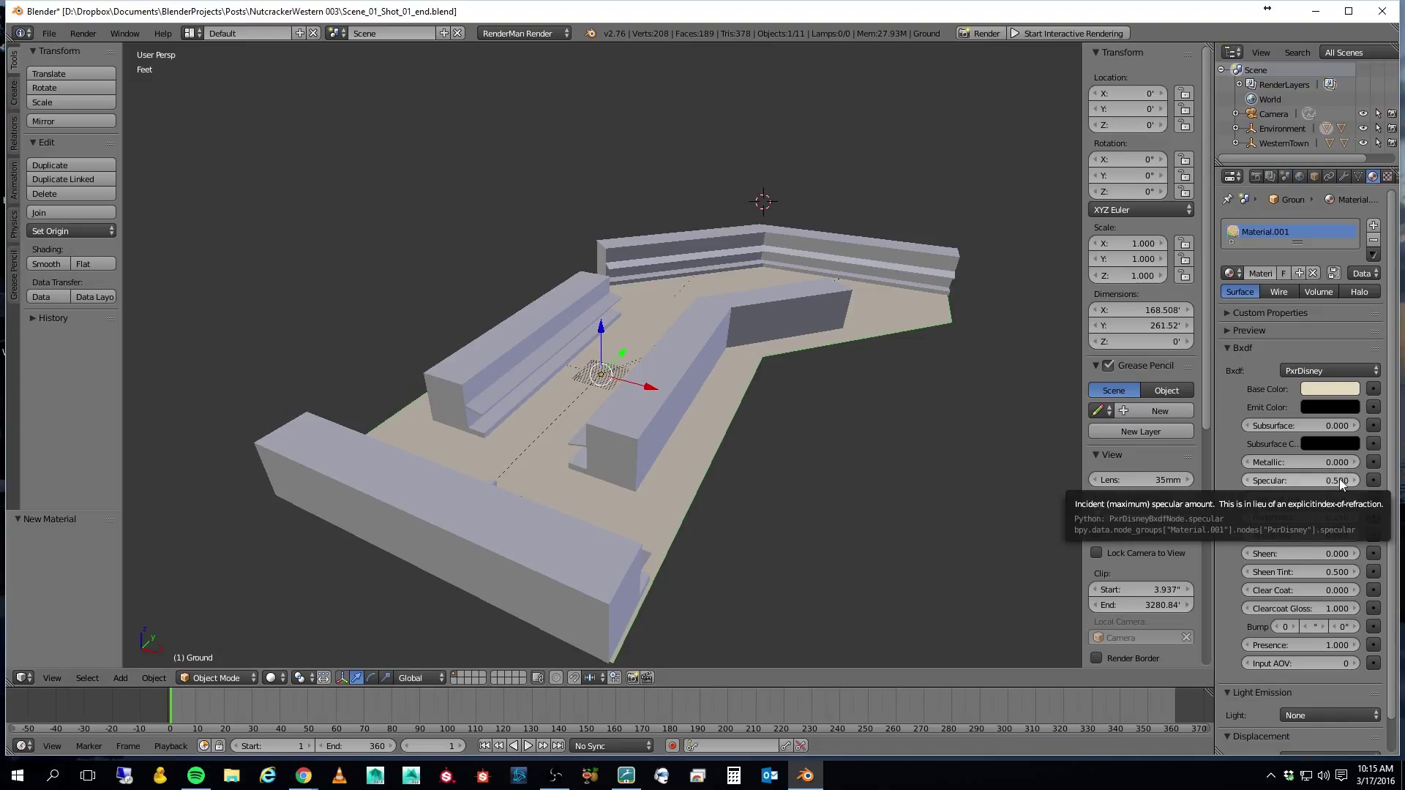
Set the Ground material's Specular to 0 and Roughness to 0.800.
key(BackSpace)
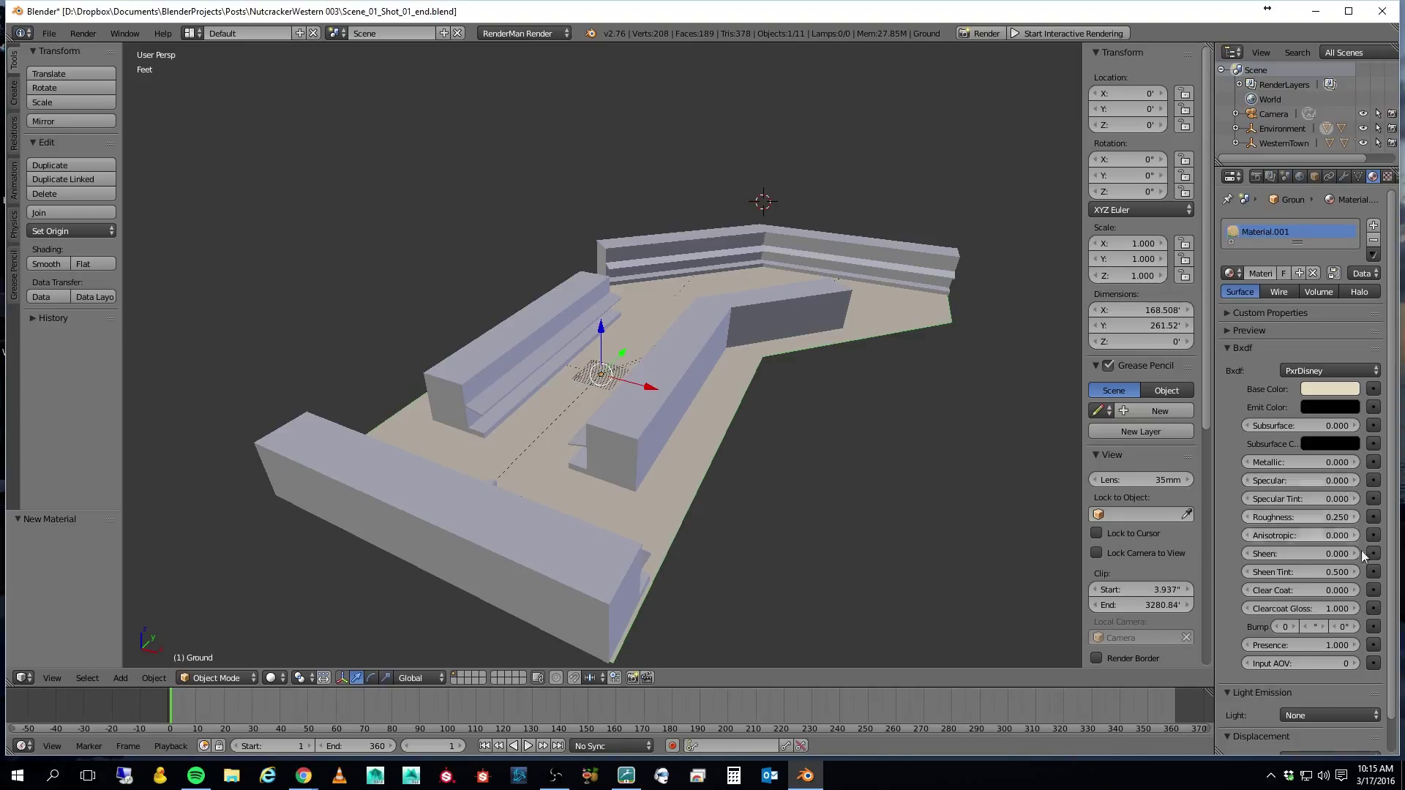
mouse_move(1292, 517)
mouse_down()
mouse_move(1354, 517)
mouse_move(1319, 516)
mouse_up()
click(1318, 516)
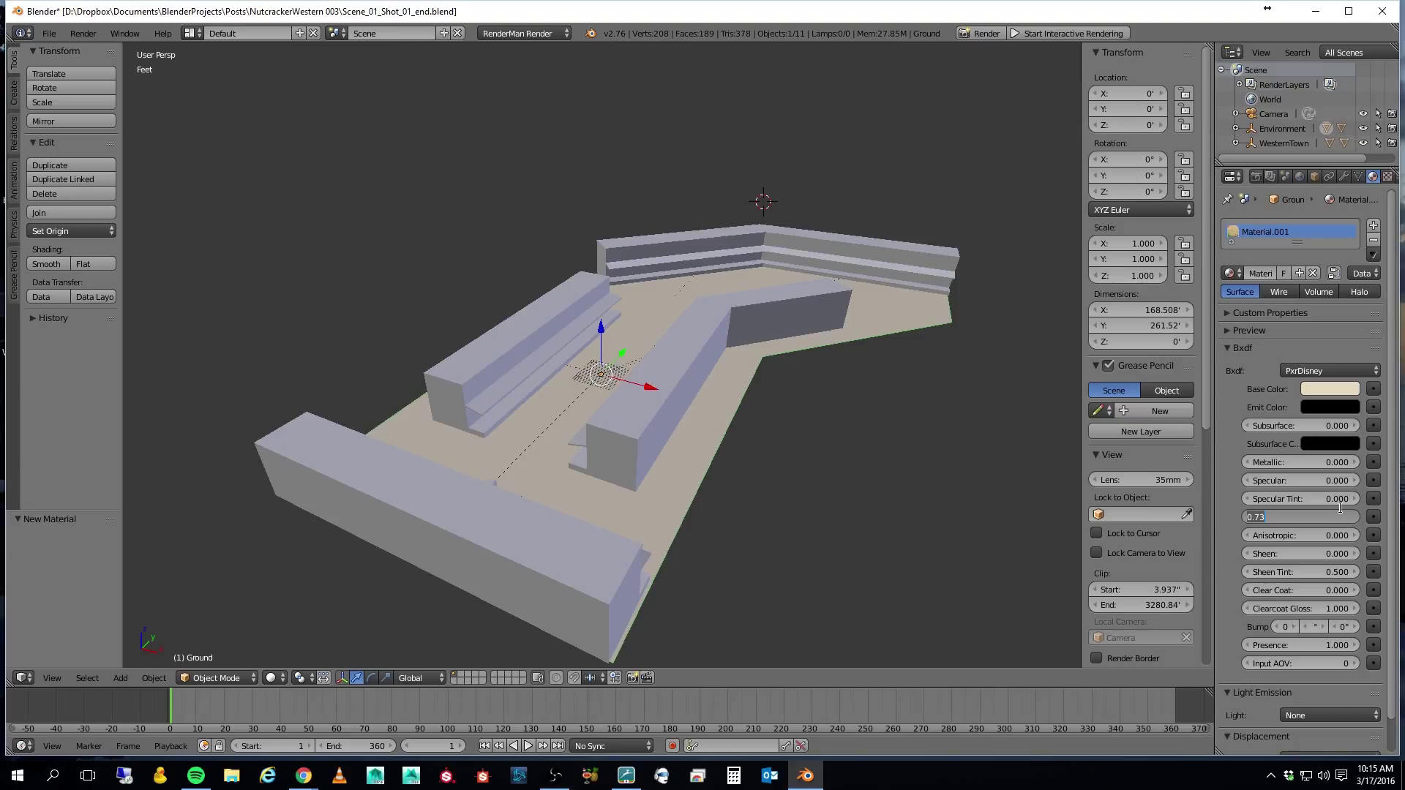
key(BackSpace)
key(Return)
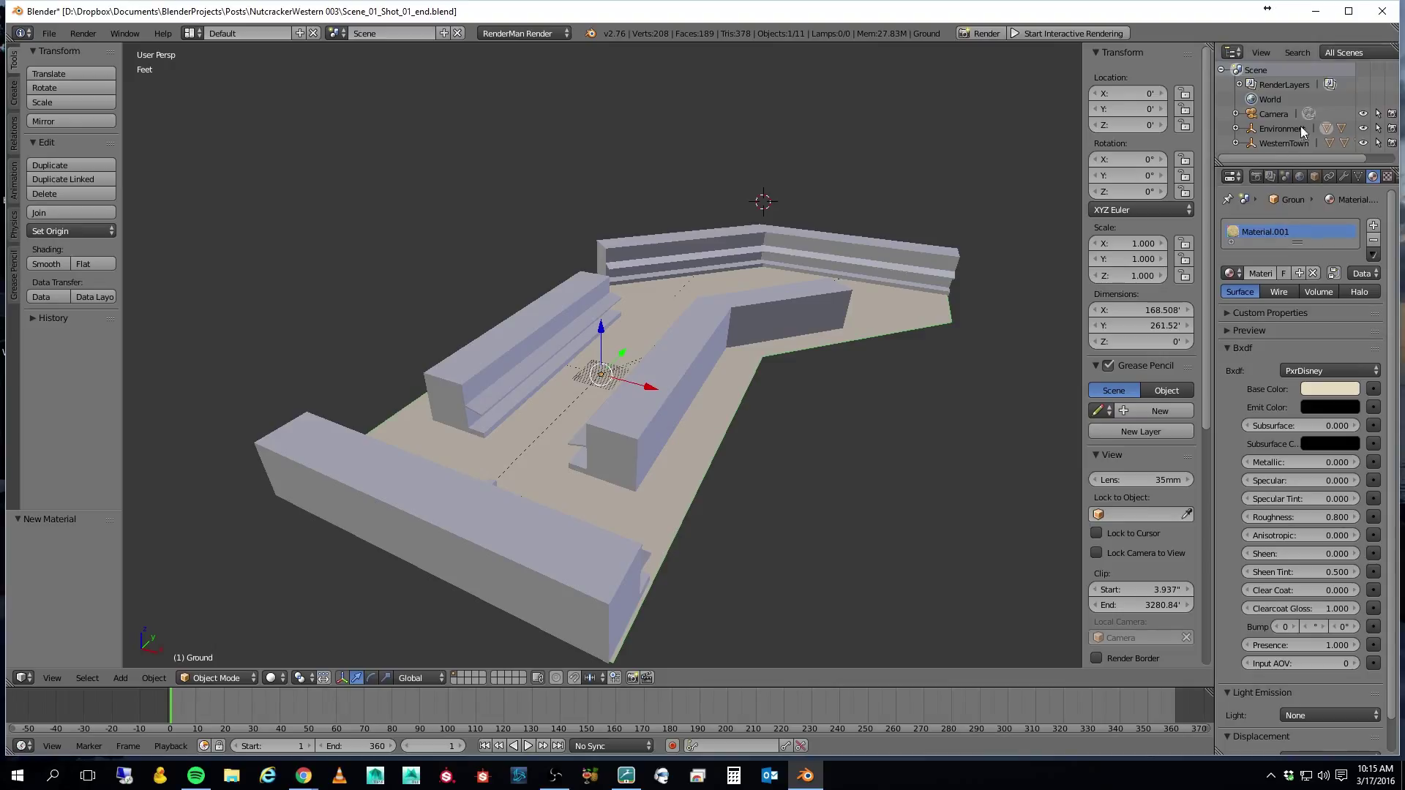
Name the material Ground_mat from the pasted object name plus the _mat suffix.
click(1236, 128)
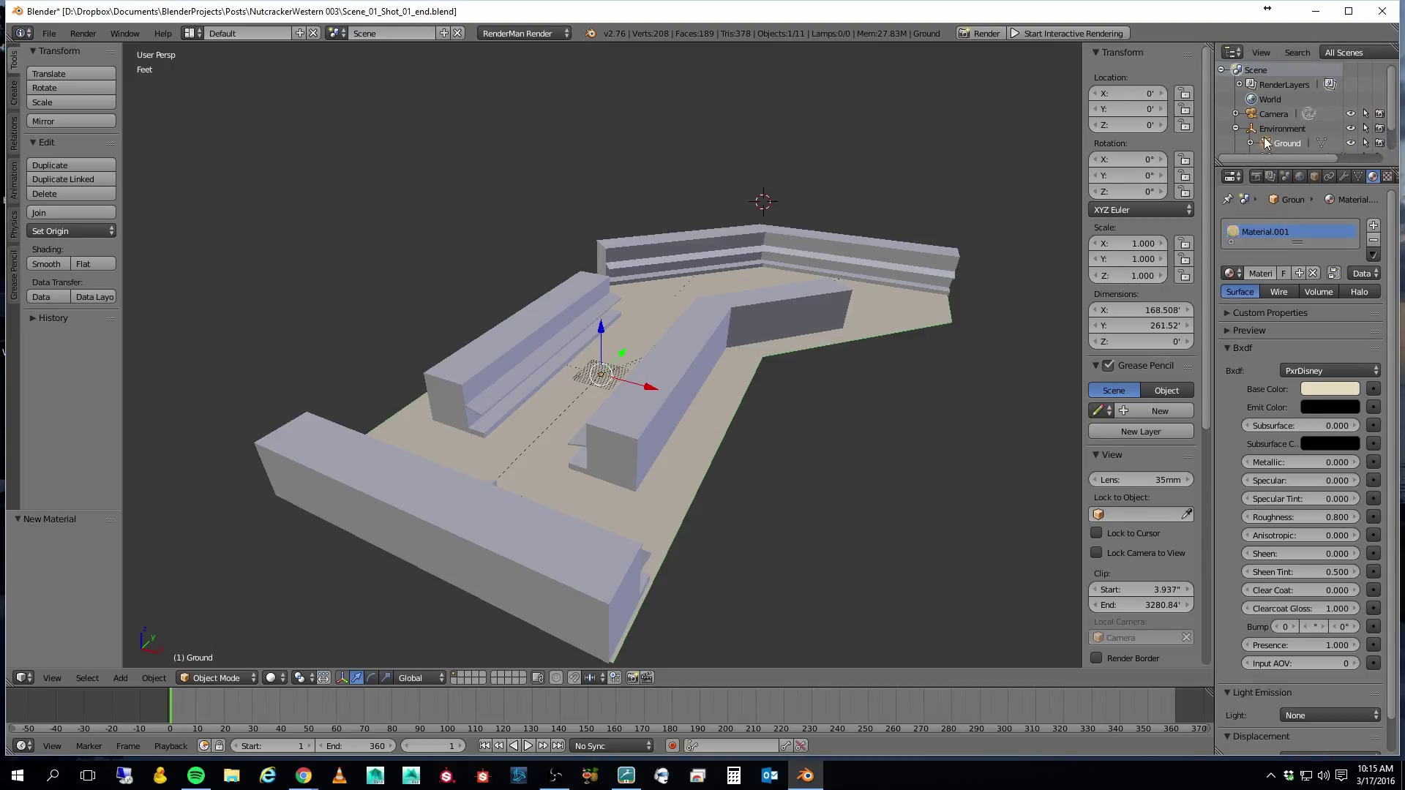
text(Ground)
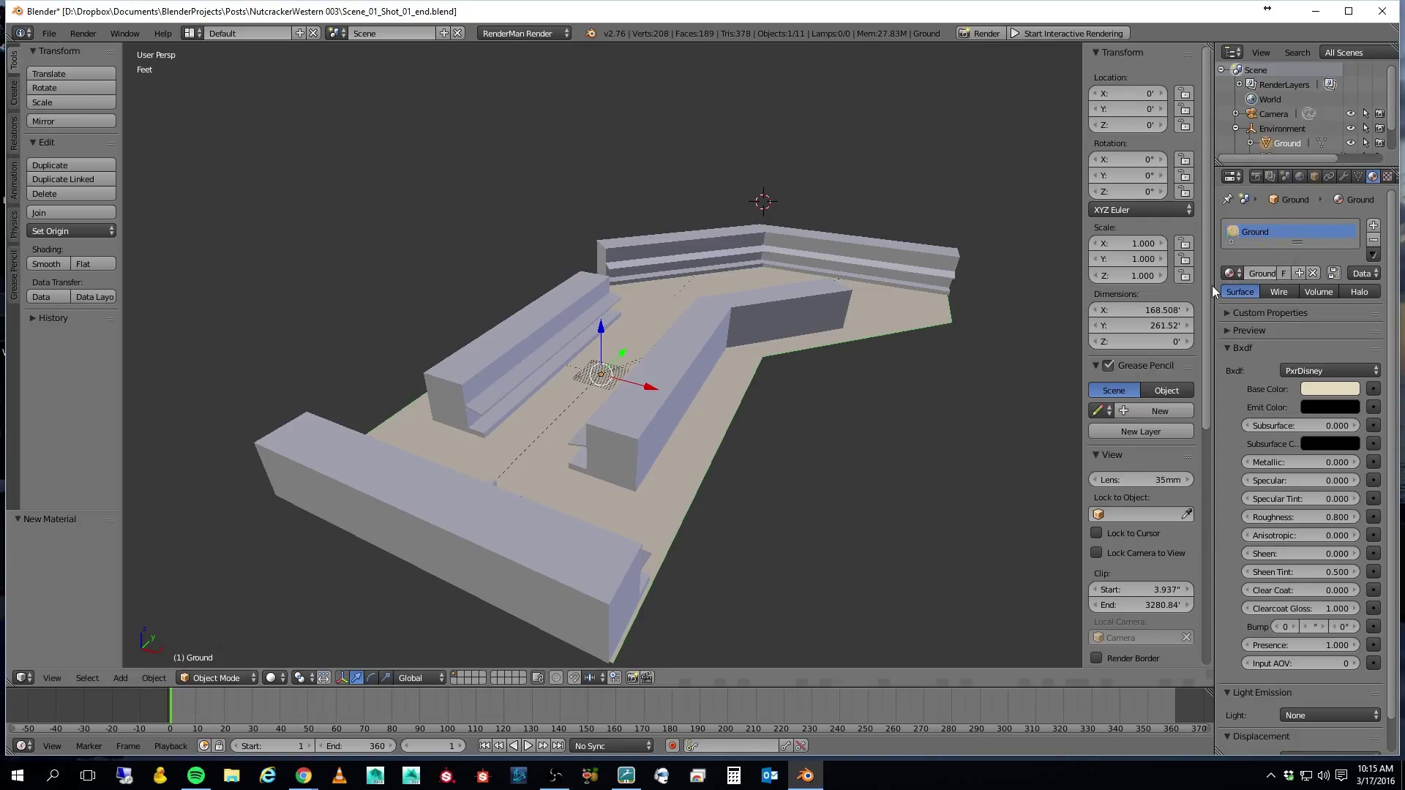
drag(1213, 290, 1158, 300)
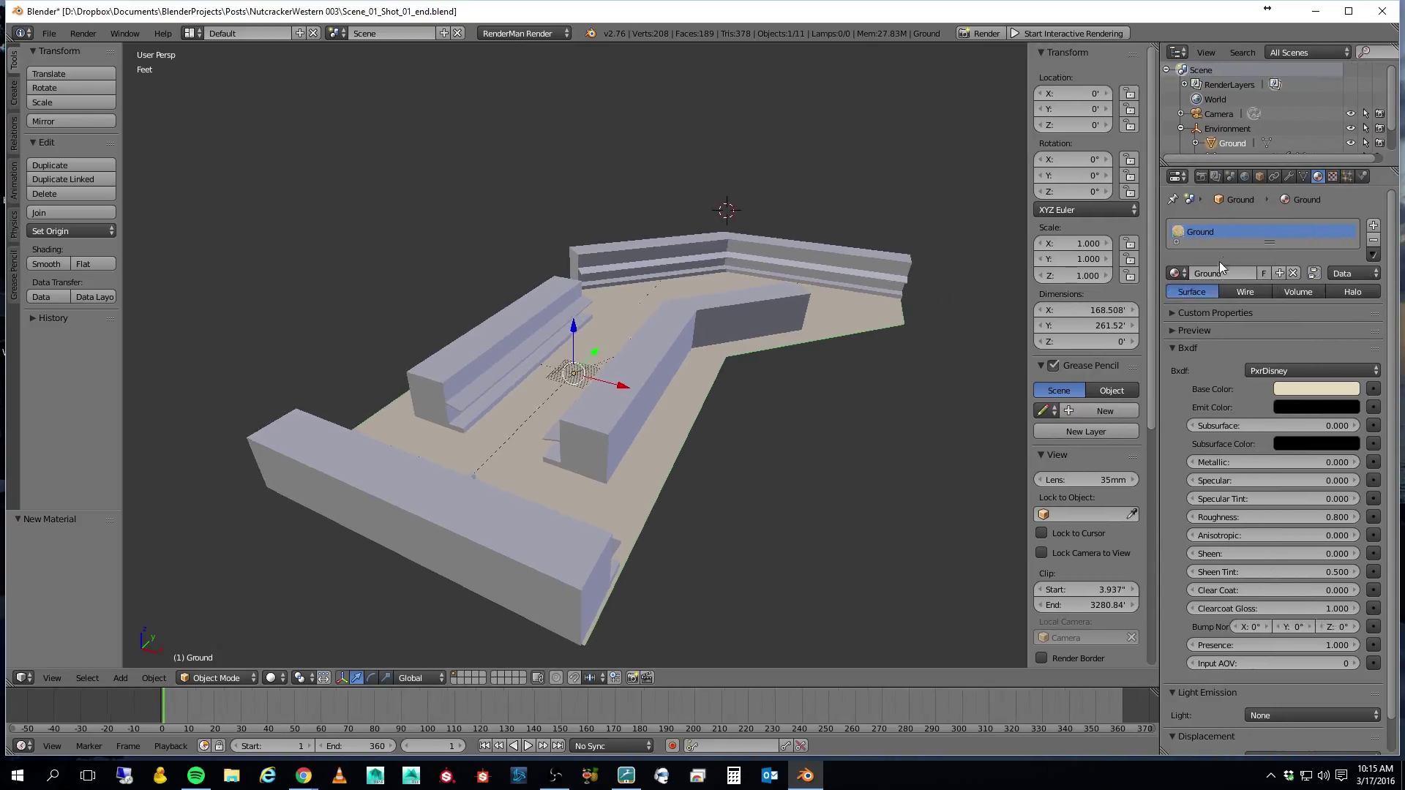
click(1222, 270)
text(_mat)
key(Return)
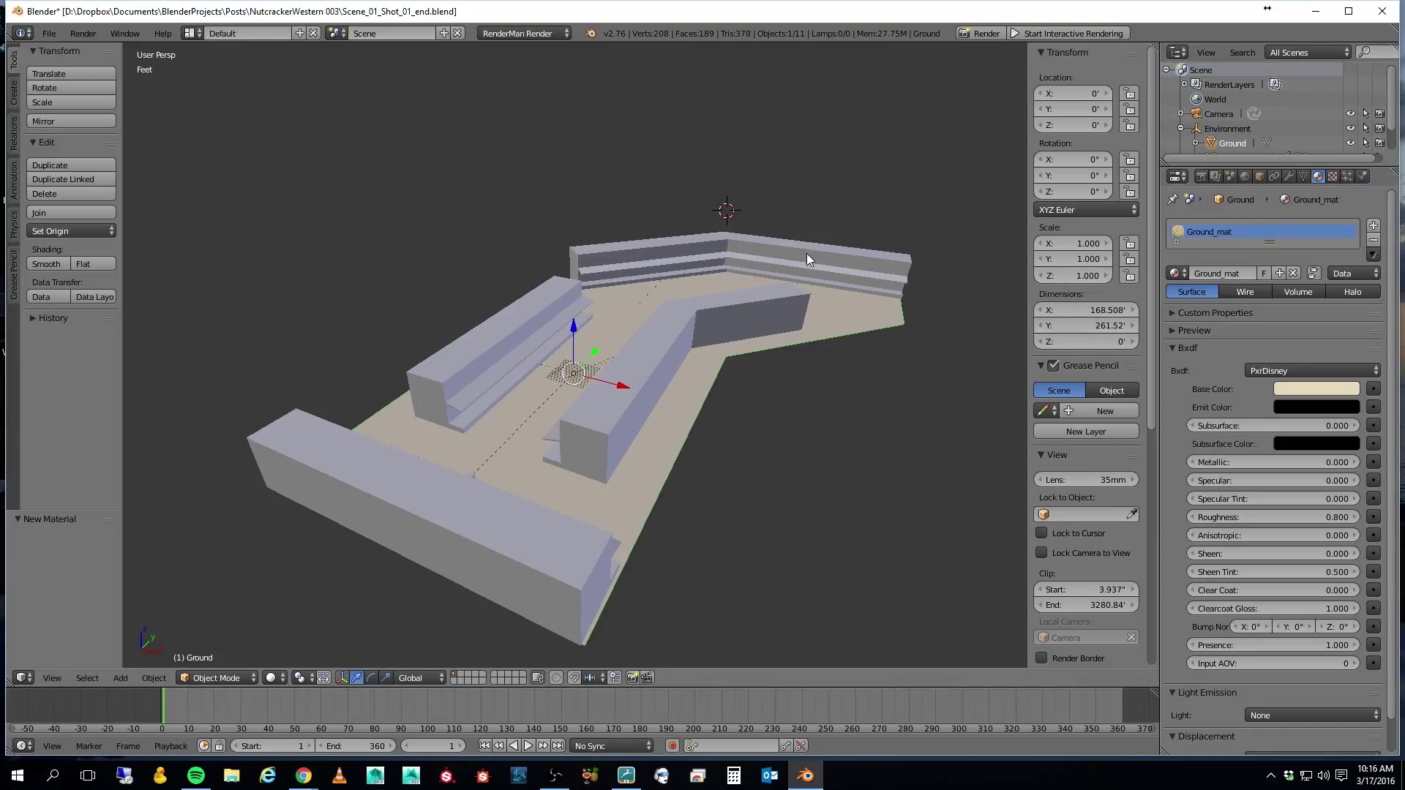
Give BuildingsWest a RenderMan PxrDisney material with an orange-red base colour.
right_click(493, 345)
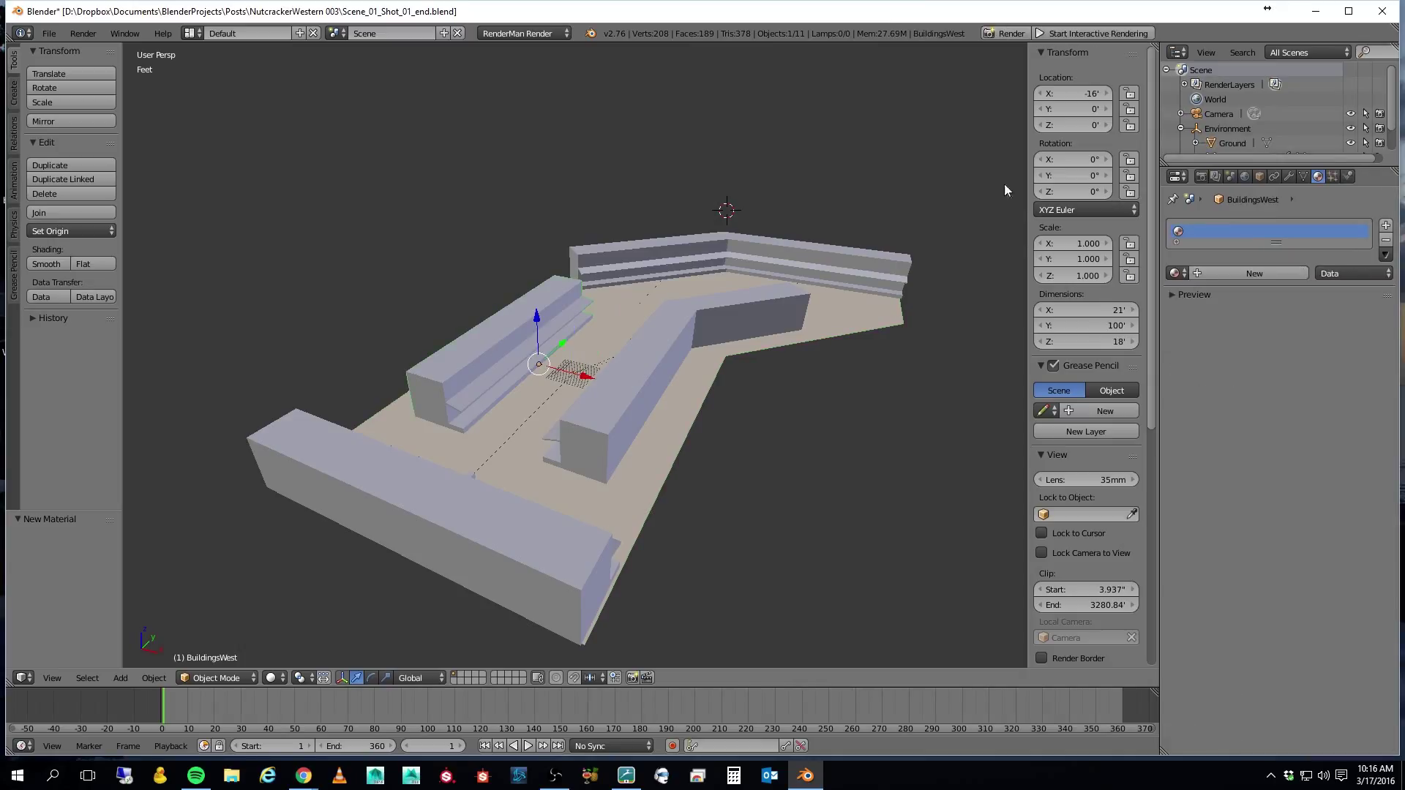
click(1178, 273)
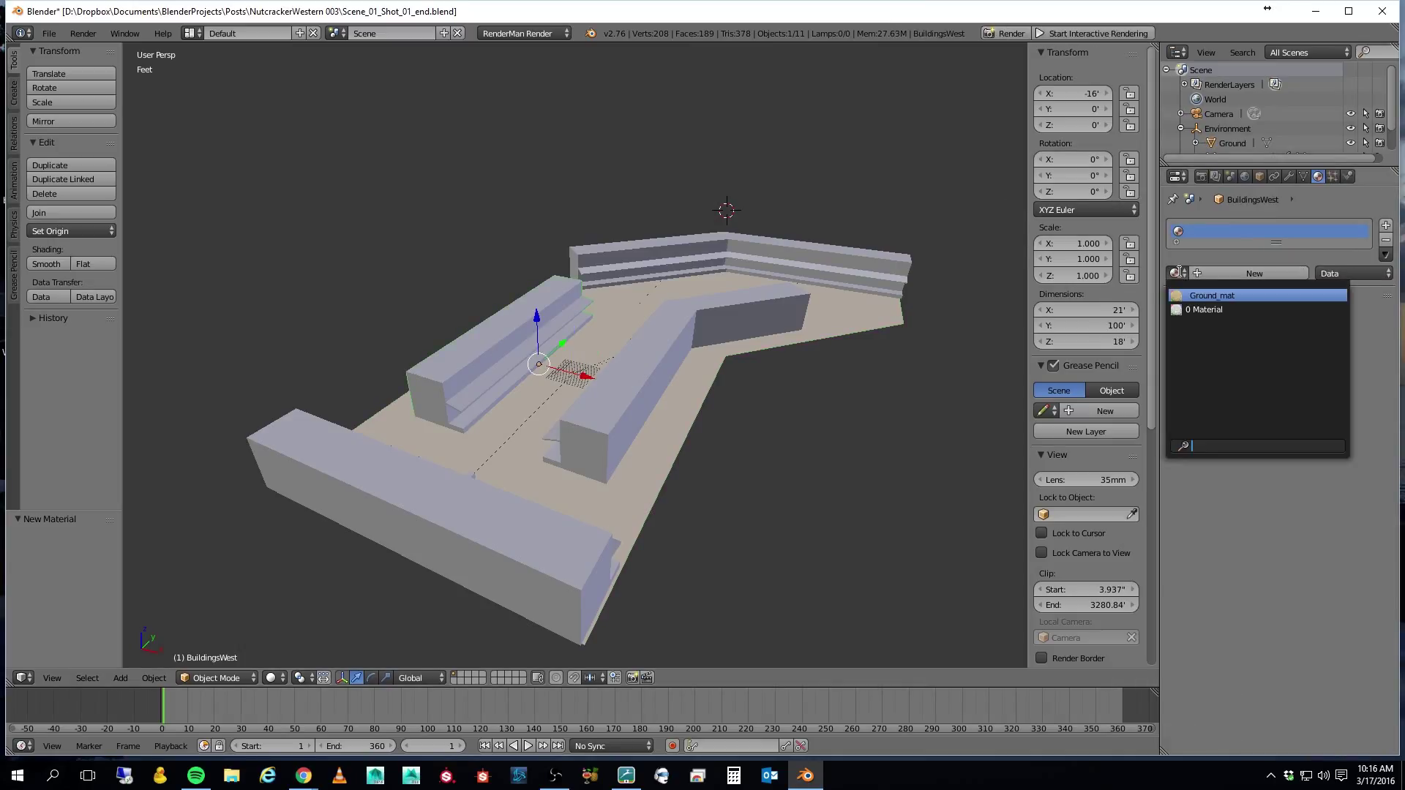
click(1200, 311)
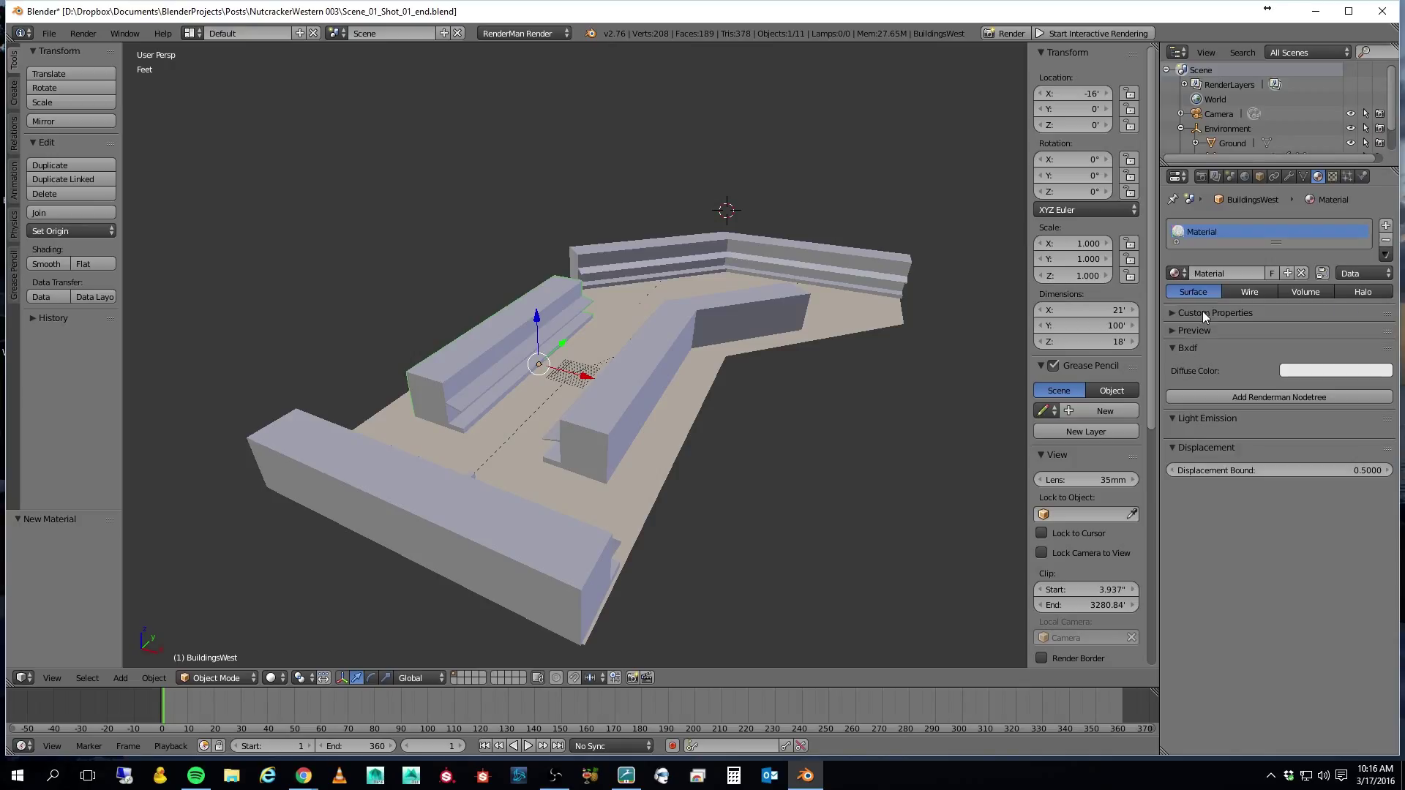
click(1259, 395)
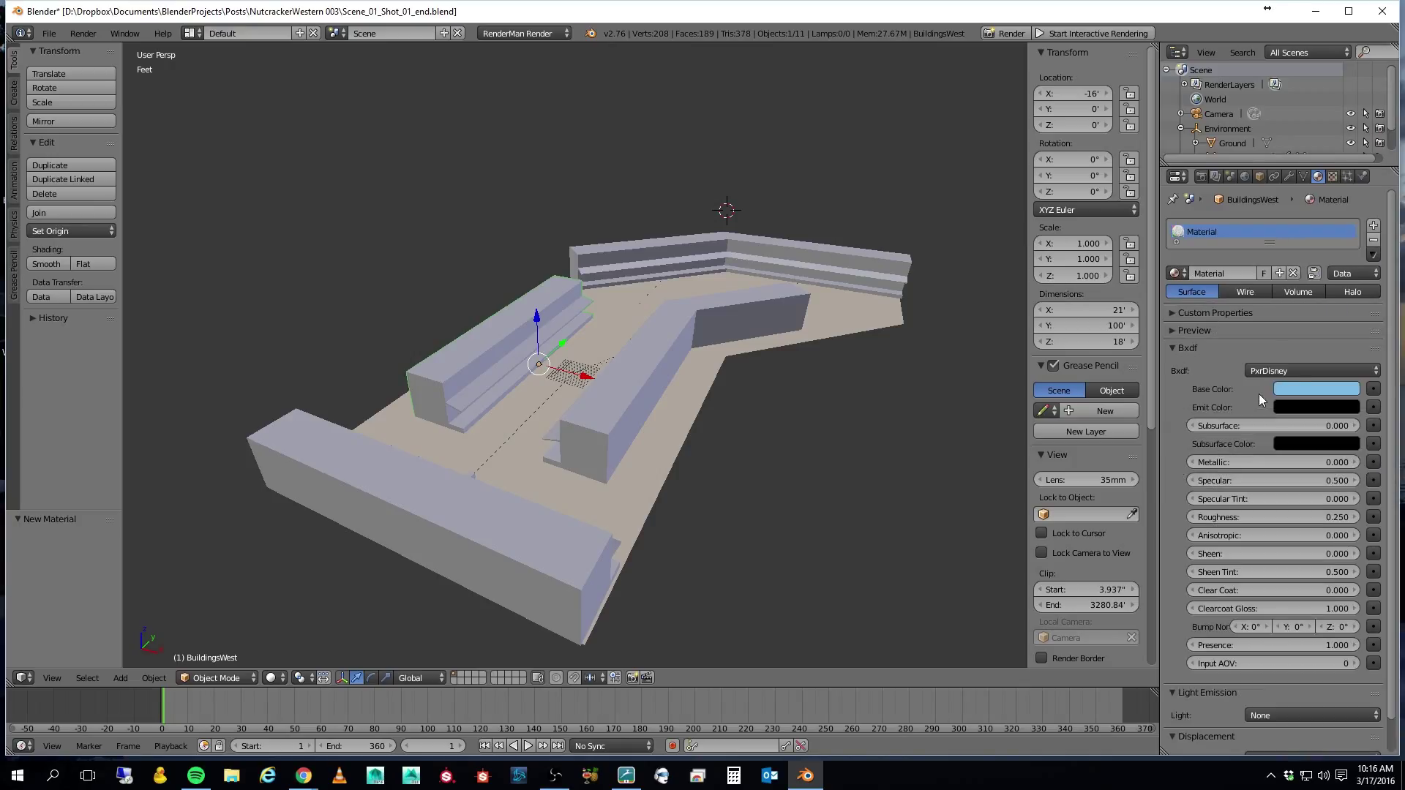
click(1302, 388)
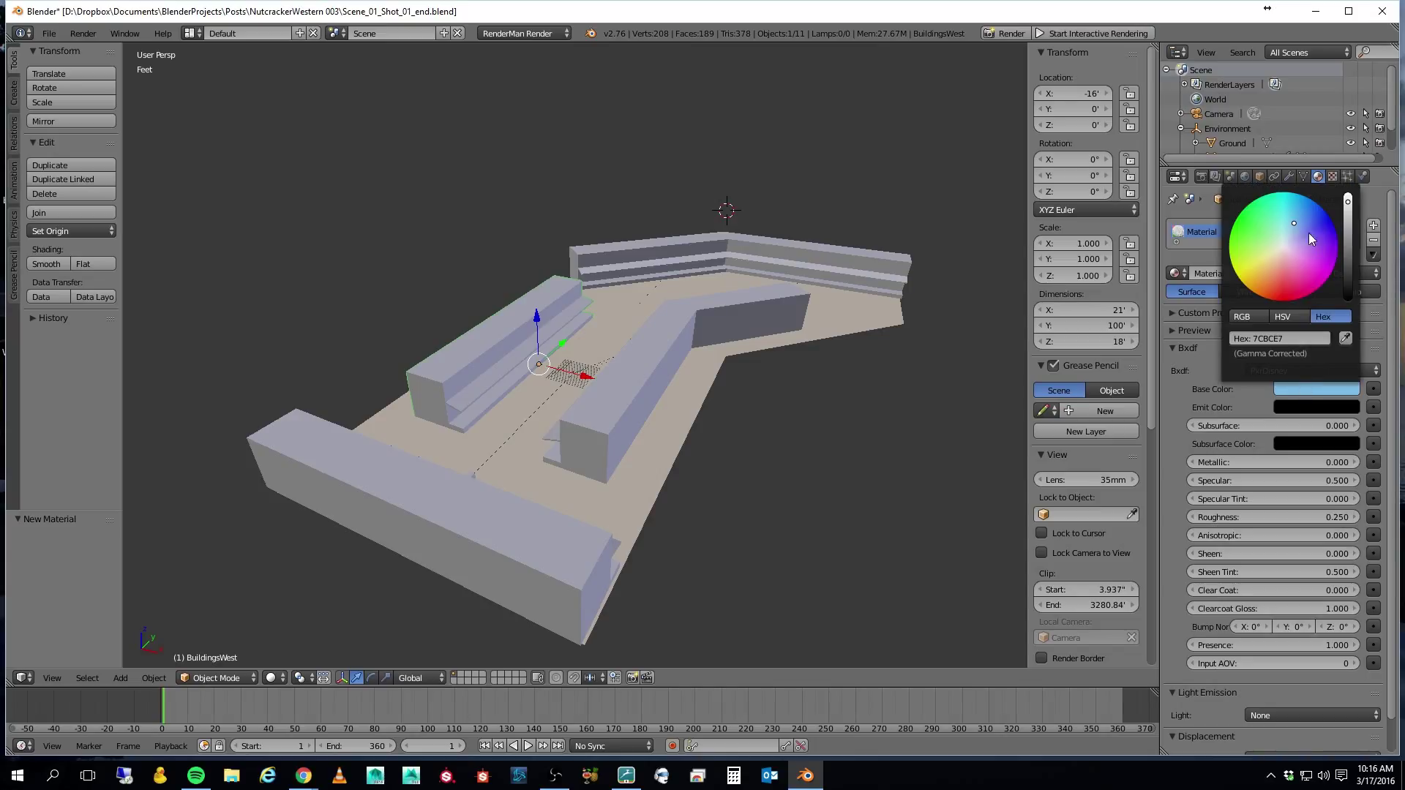
drag(1293, 221, 1270, 285)
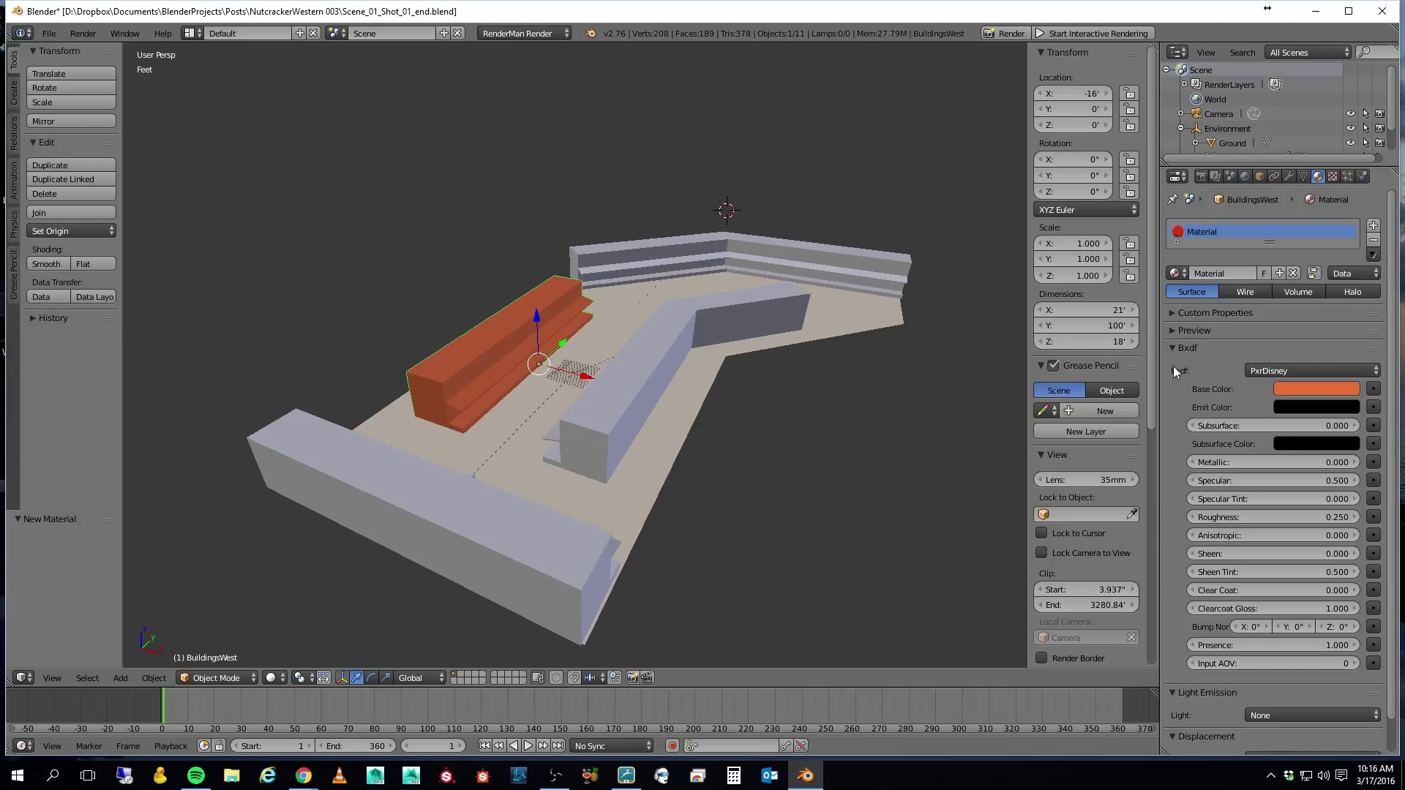
Set Specular to 0.1 and Roughness to 0.85, and name the material Buildings_mat.
click(1333, 480)
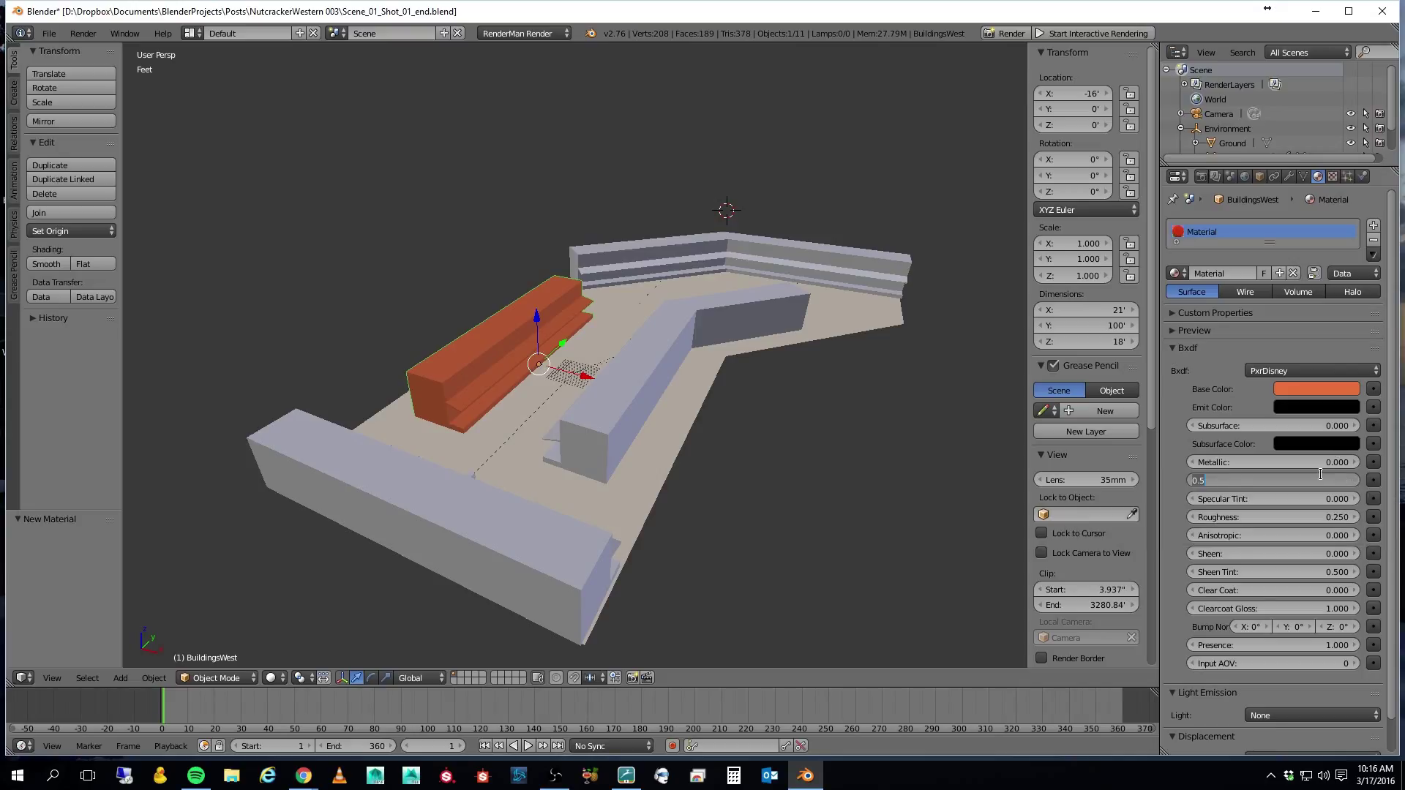
text(1)
key(Return)
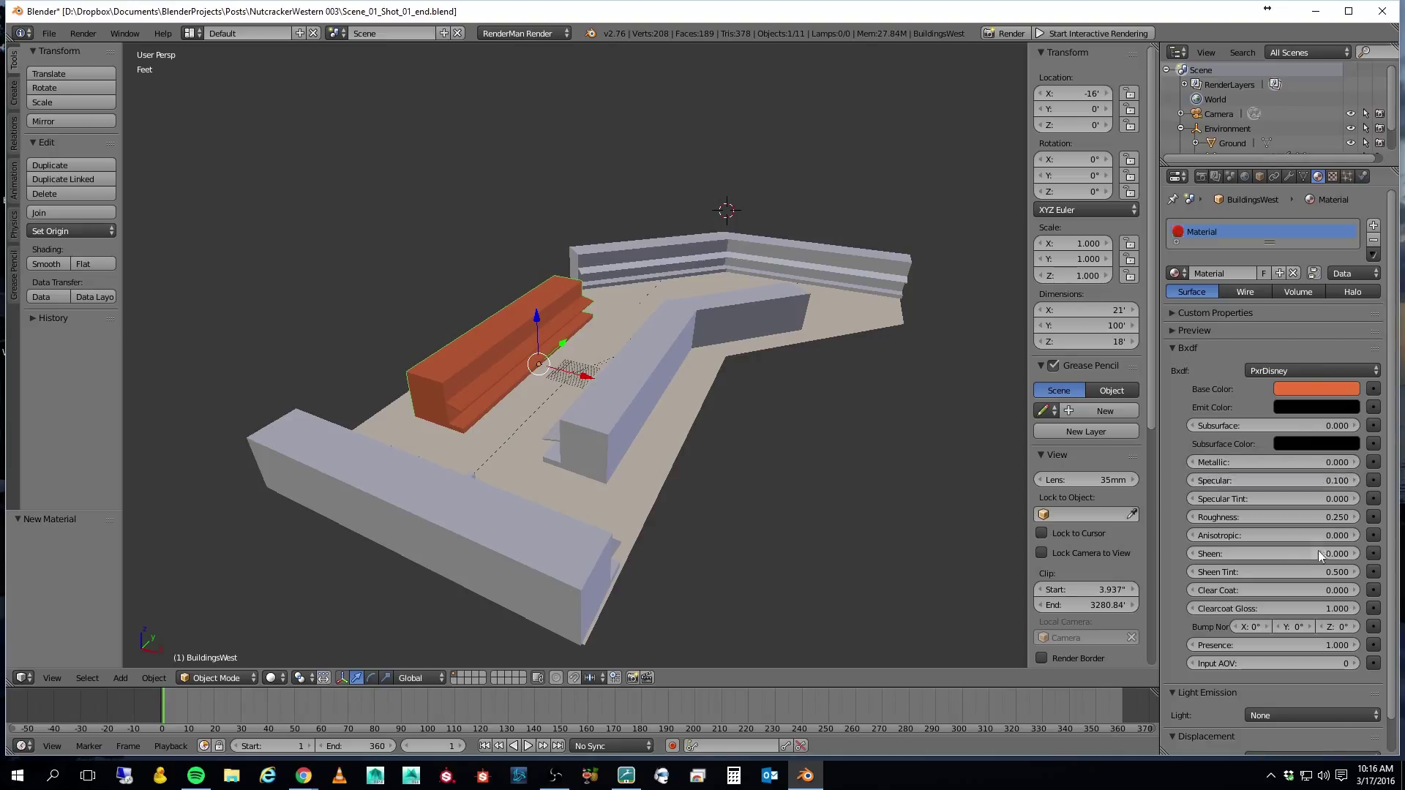
click(1338, 516)
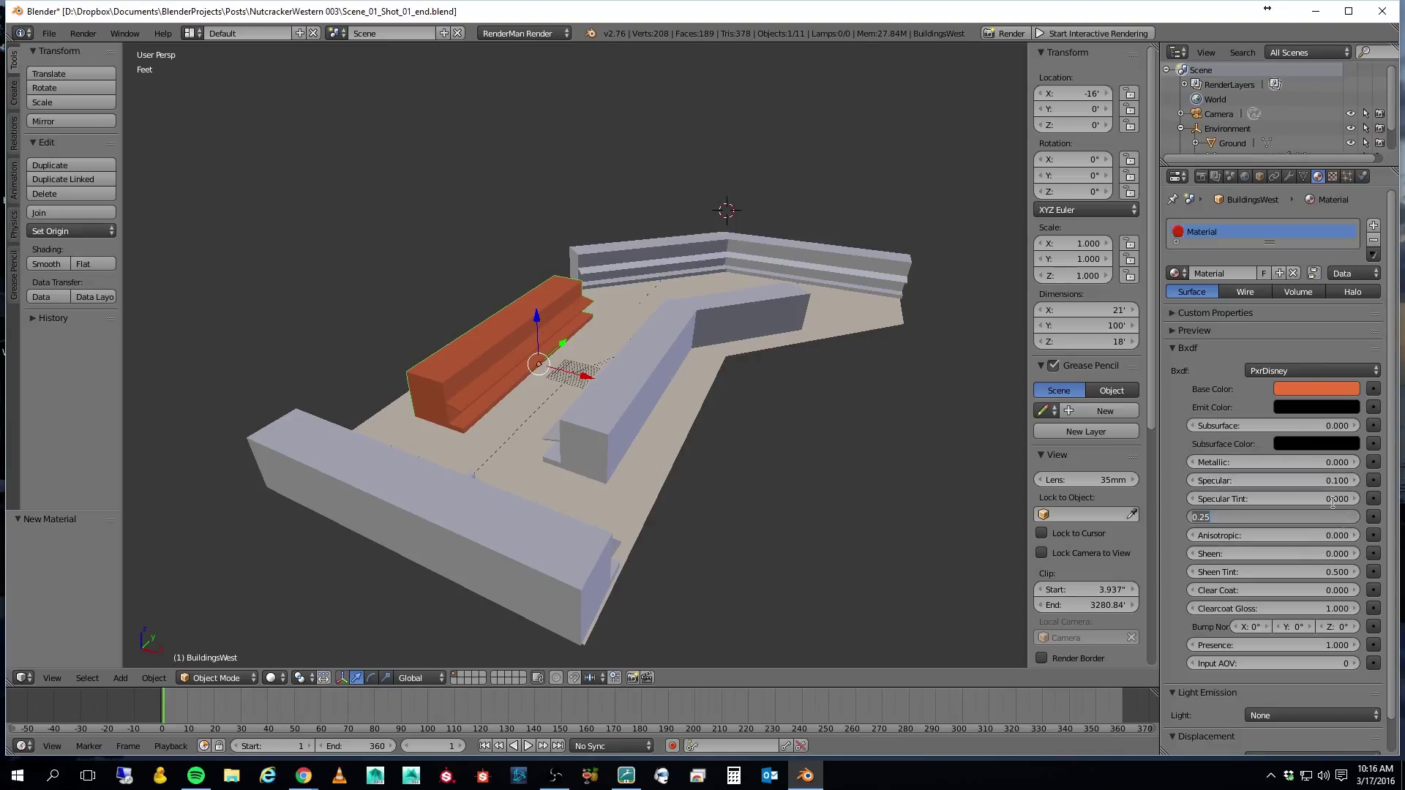
key(BackSpace)
text(.85)
key(Return)
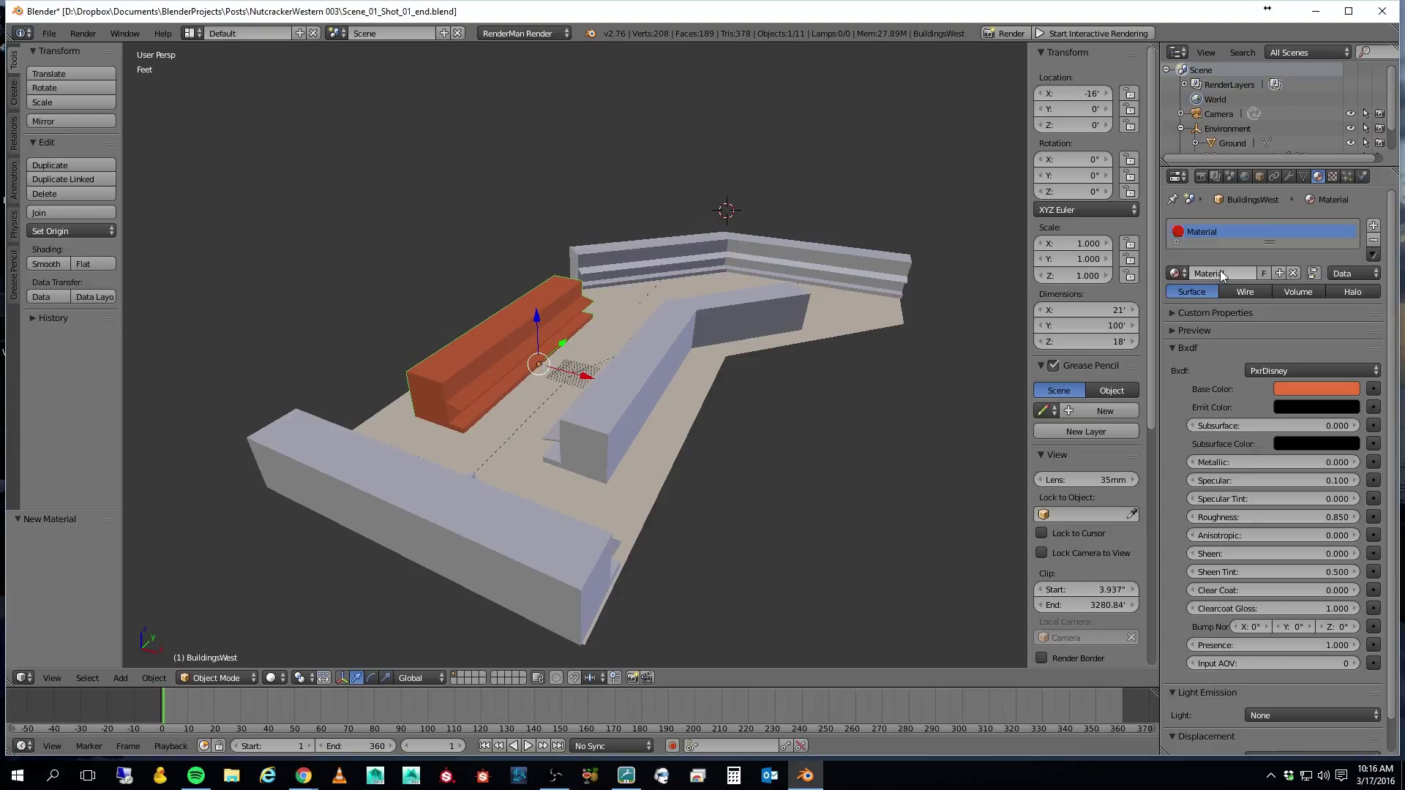
text(Buildings_mat)
key(Return)
right_click(681, 251)
Assign Buildings_mat to the back wall blocks BuildingsSouth01 and BuildingsSouth02.
click(1177, 273)
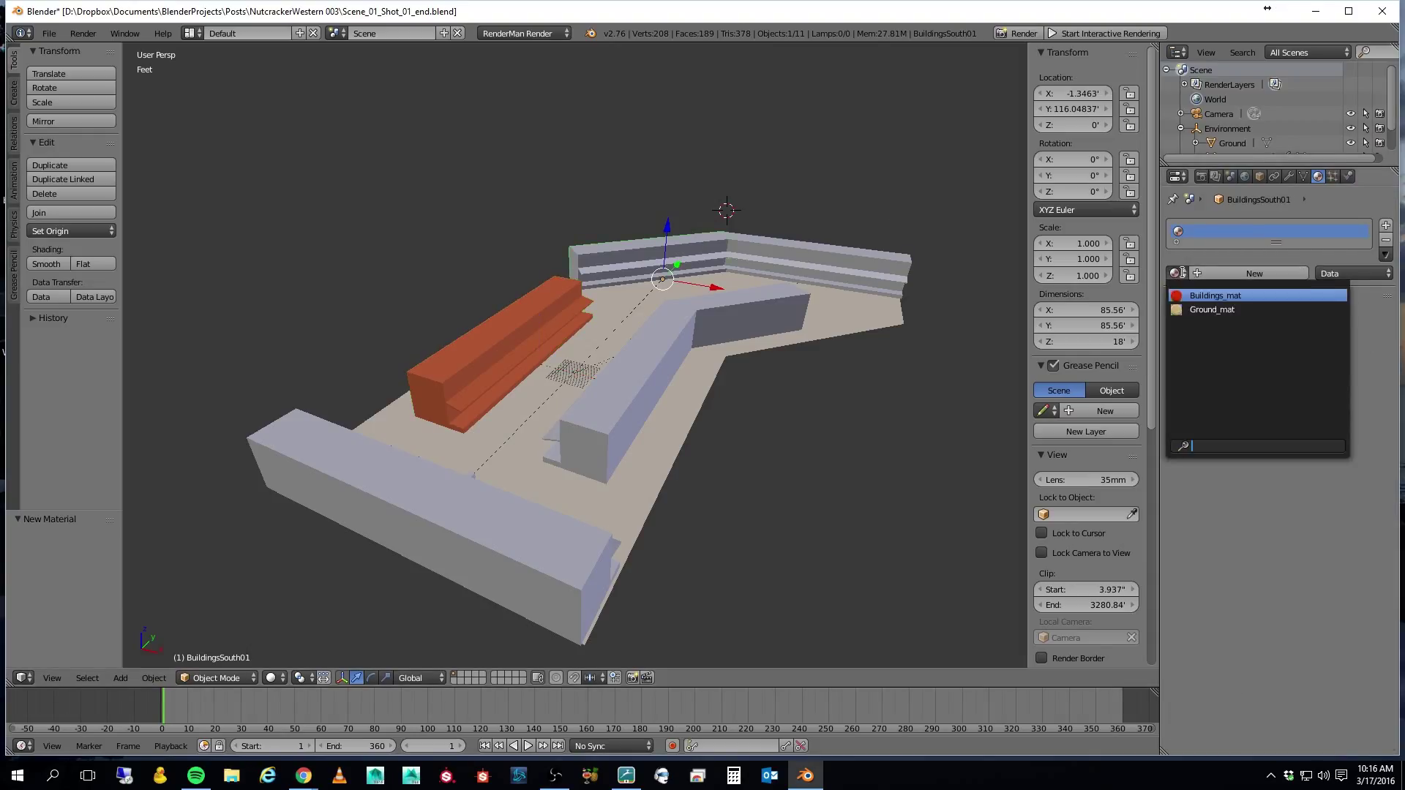
click(1199, 299)
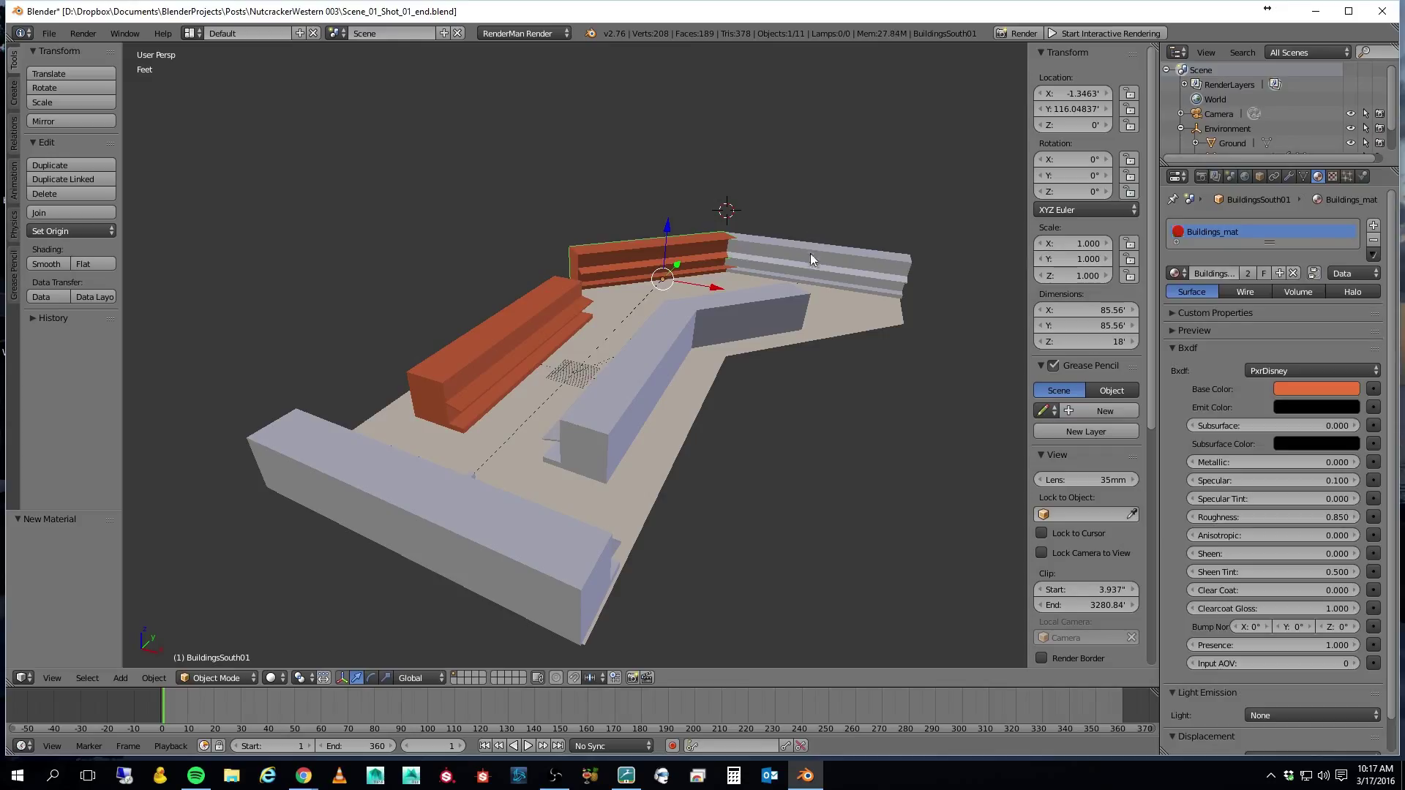
right_click(810, 254)
click(1176, 273)
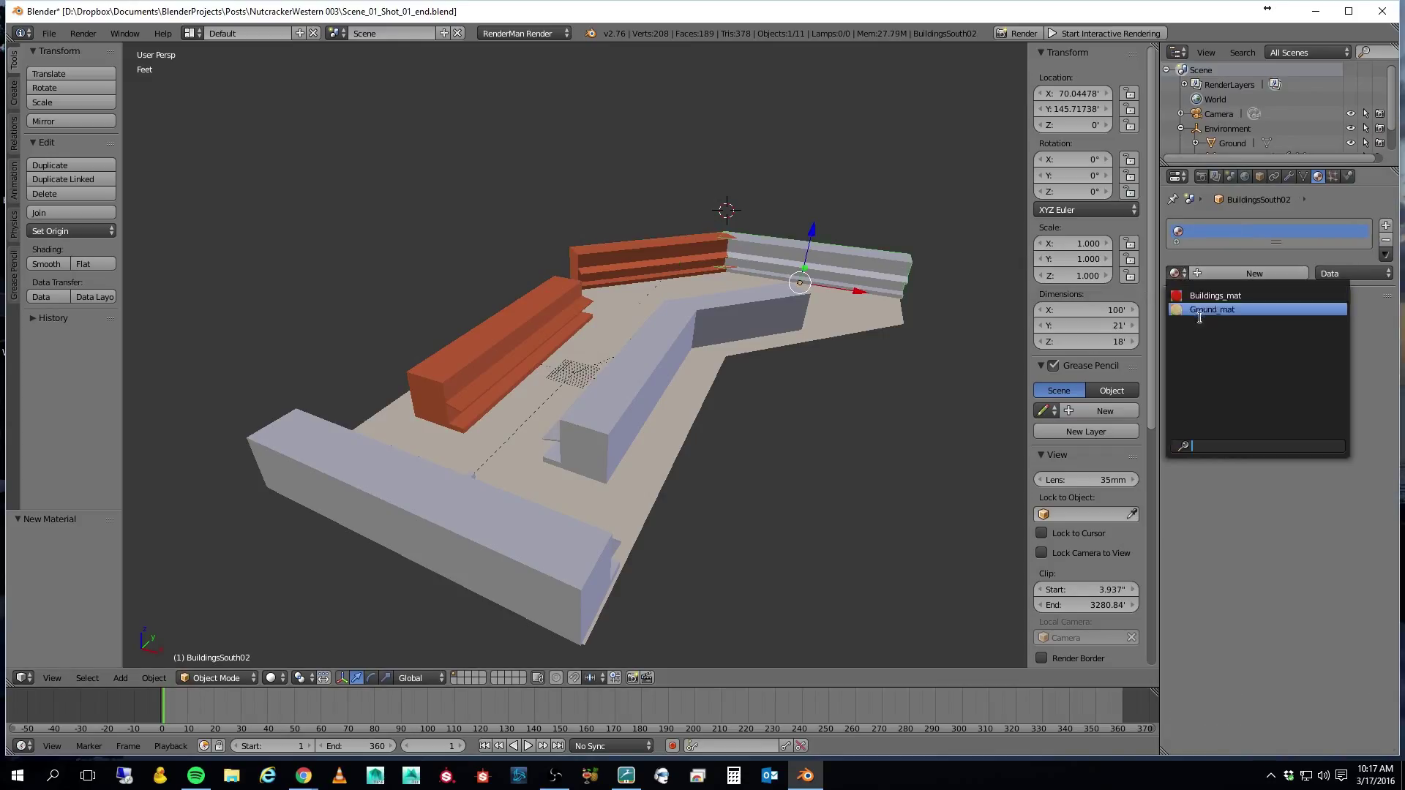
click(1199, 299)
Assign Buildings_mat to BuildingsEast02, BuildingsEast01 and the front BuildingsSouth block.
right_click(758, 301)
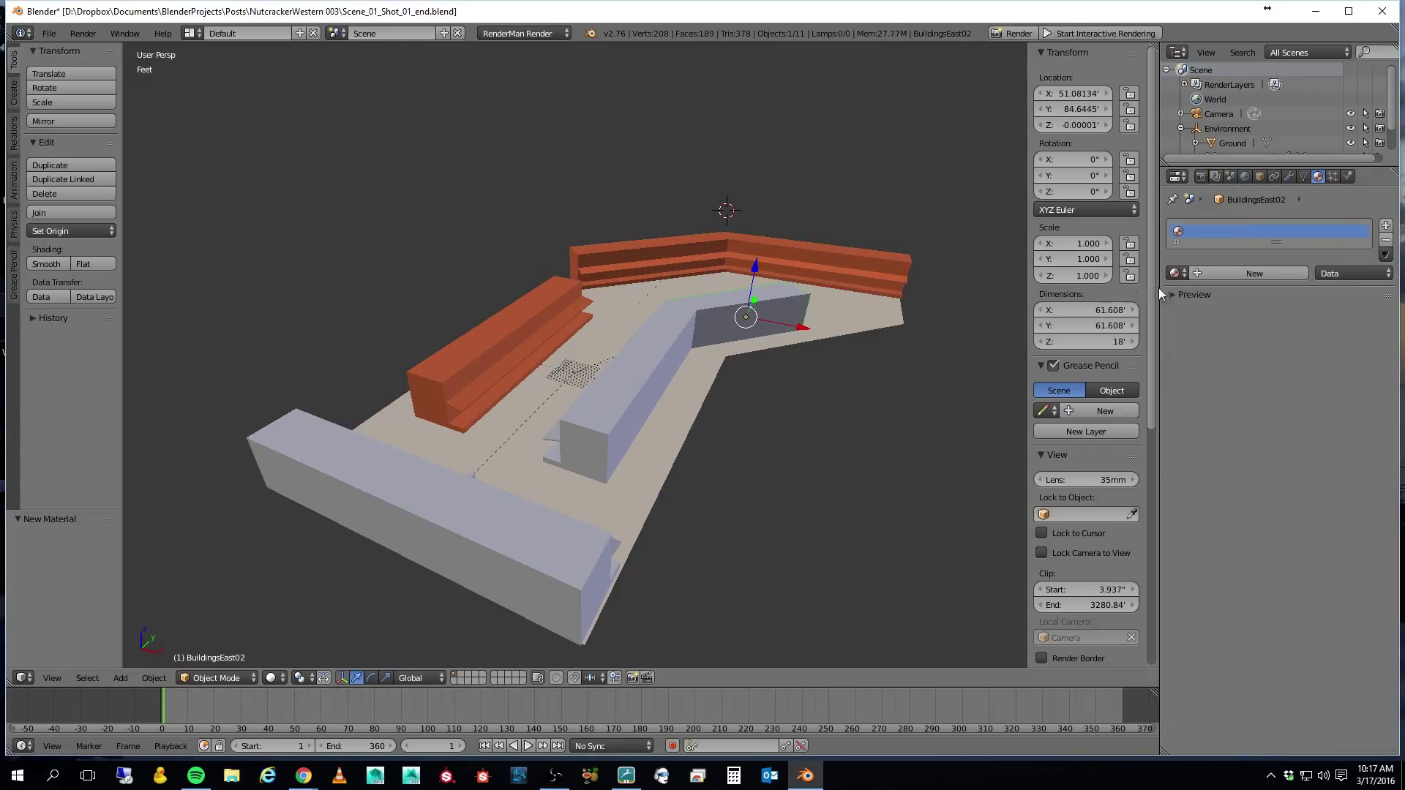
click(1175, 273)
click(1199, 300)
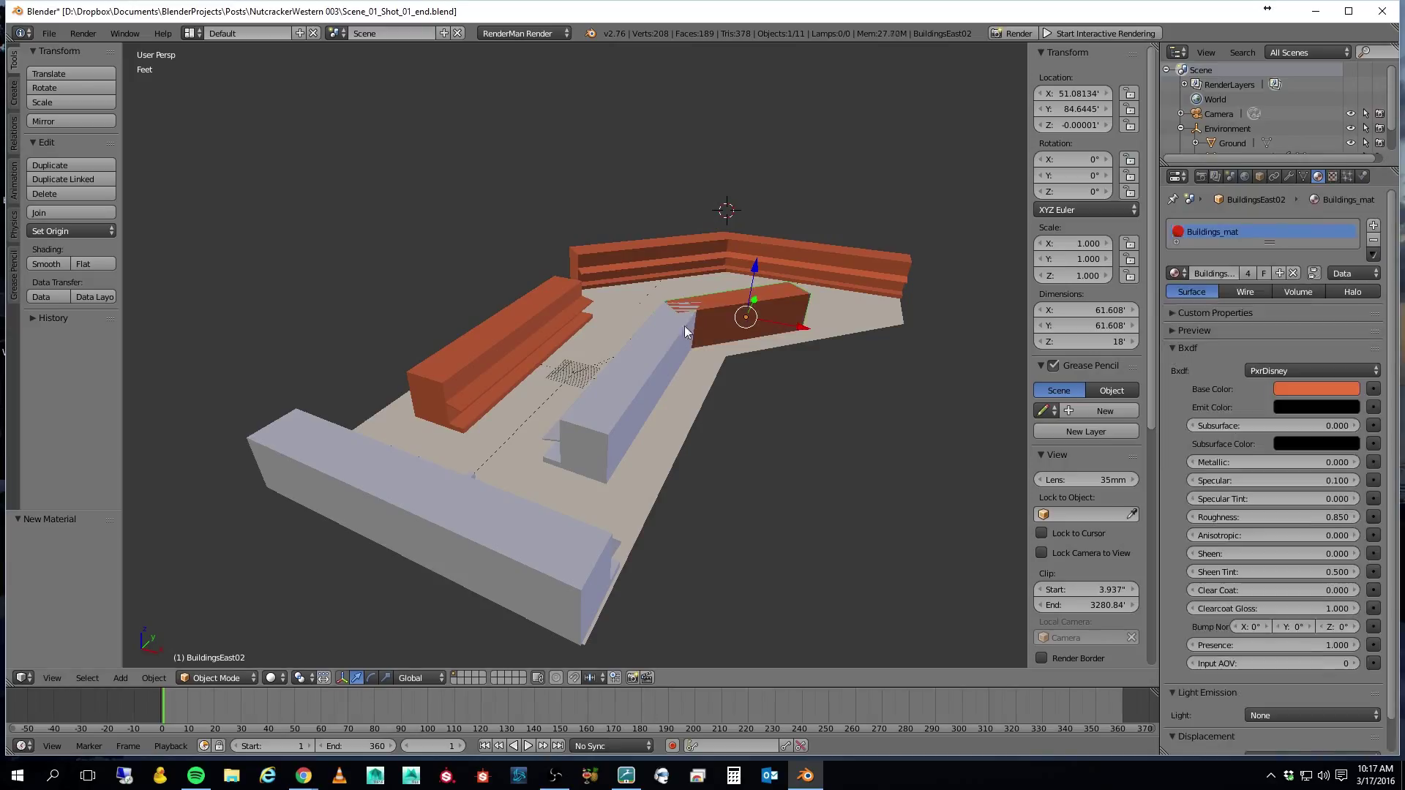
right_click(653, 354)
click(1175, 273)
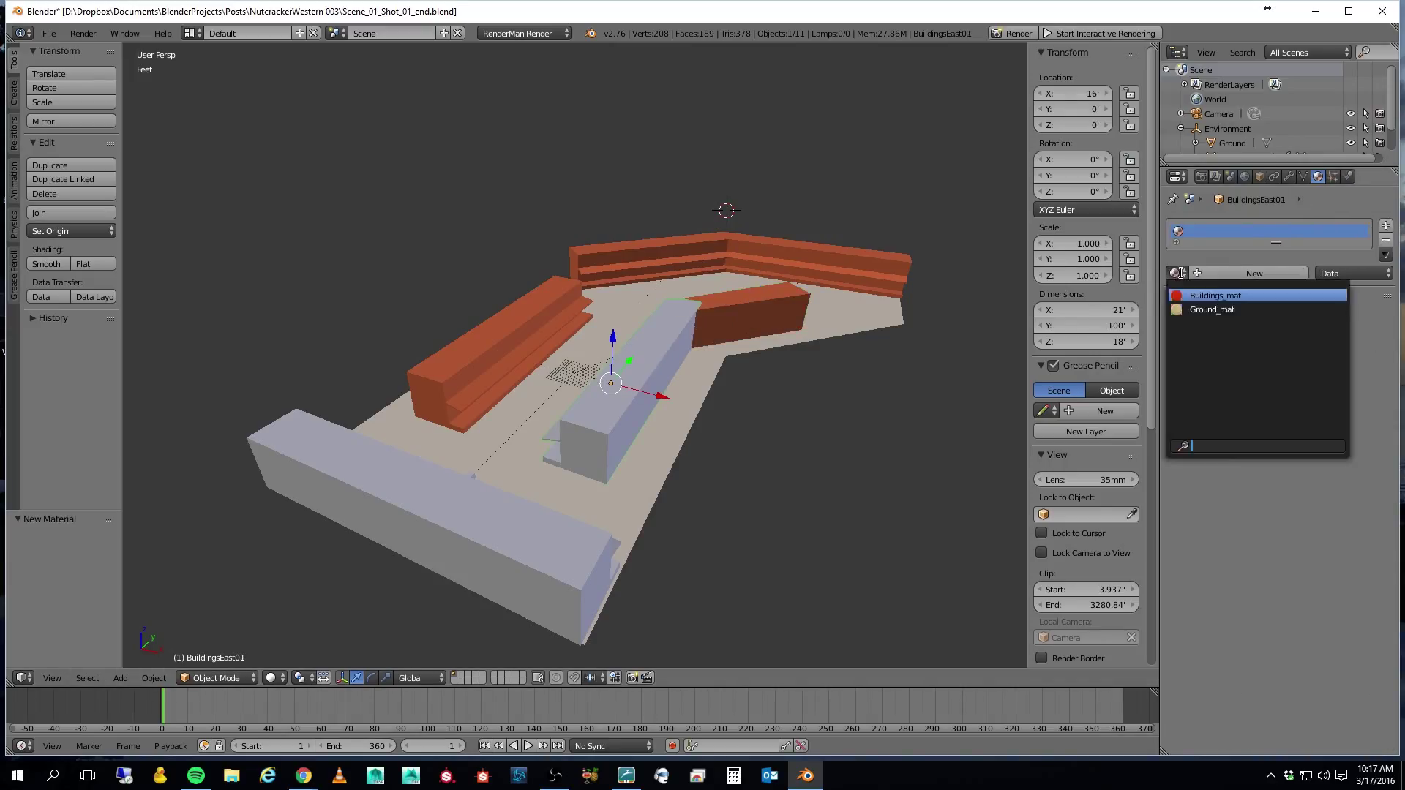
click(1196, 298)
right_click(476, 558)
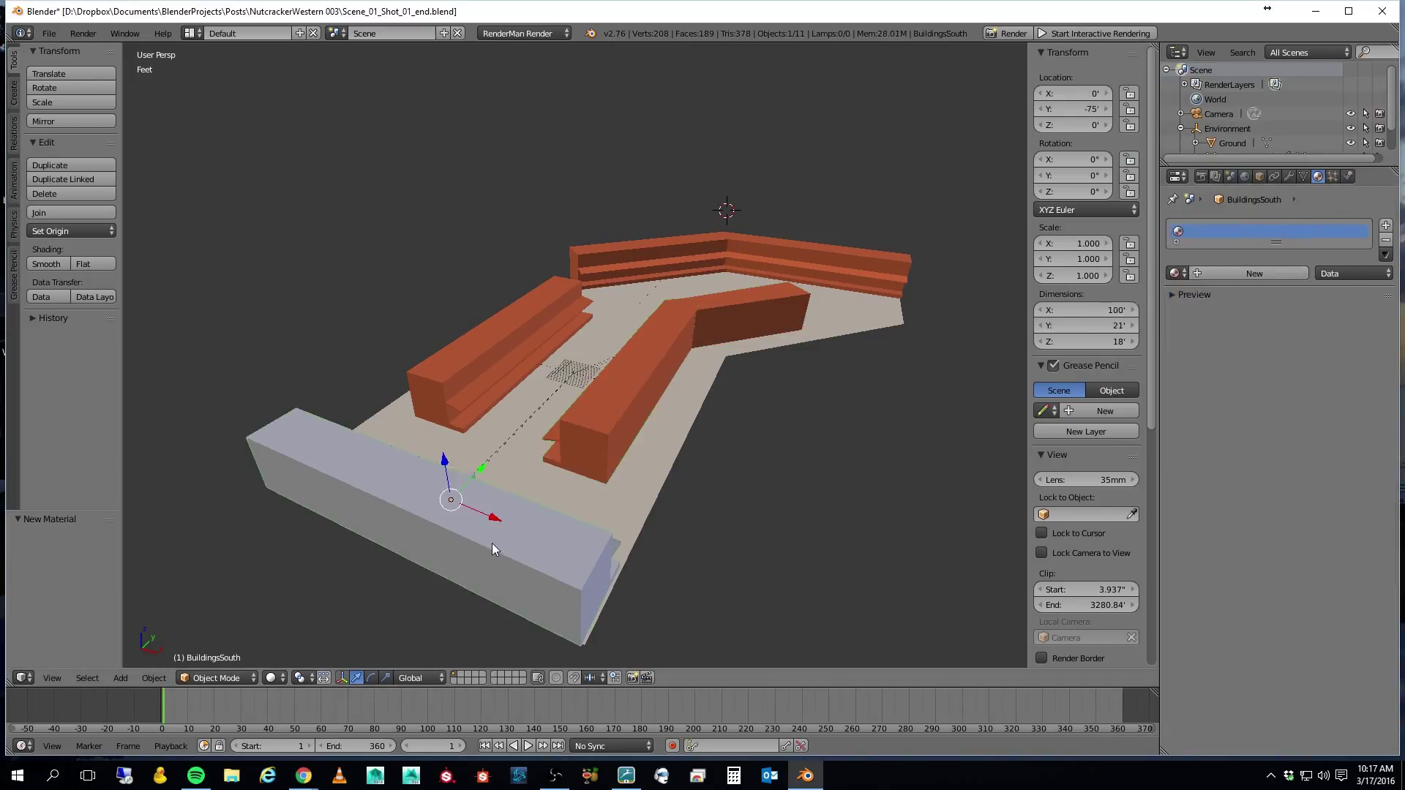
click(1175, 273)
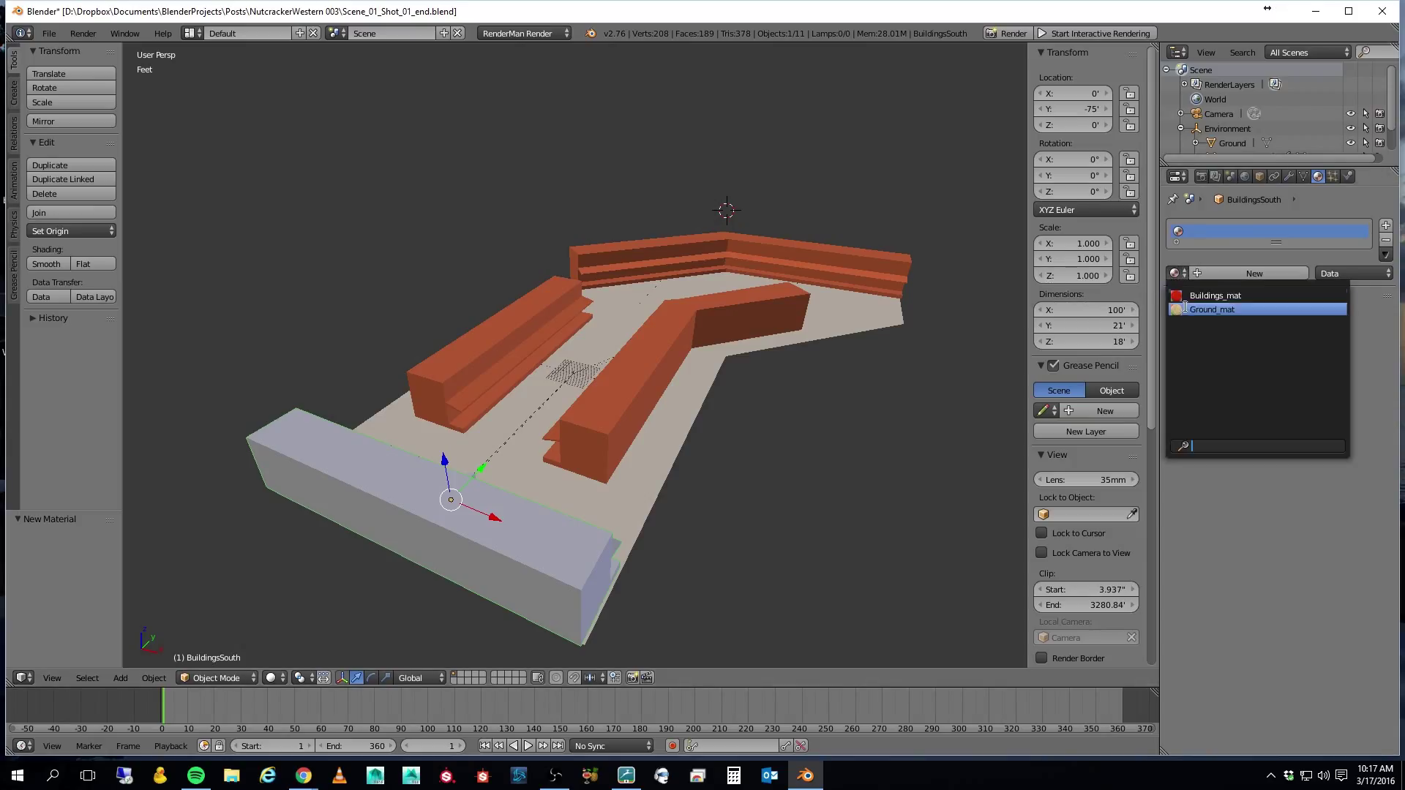
click(1195, 295)
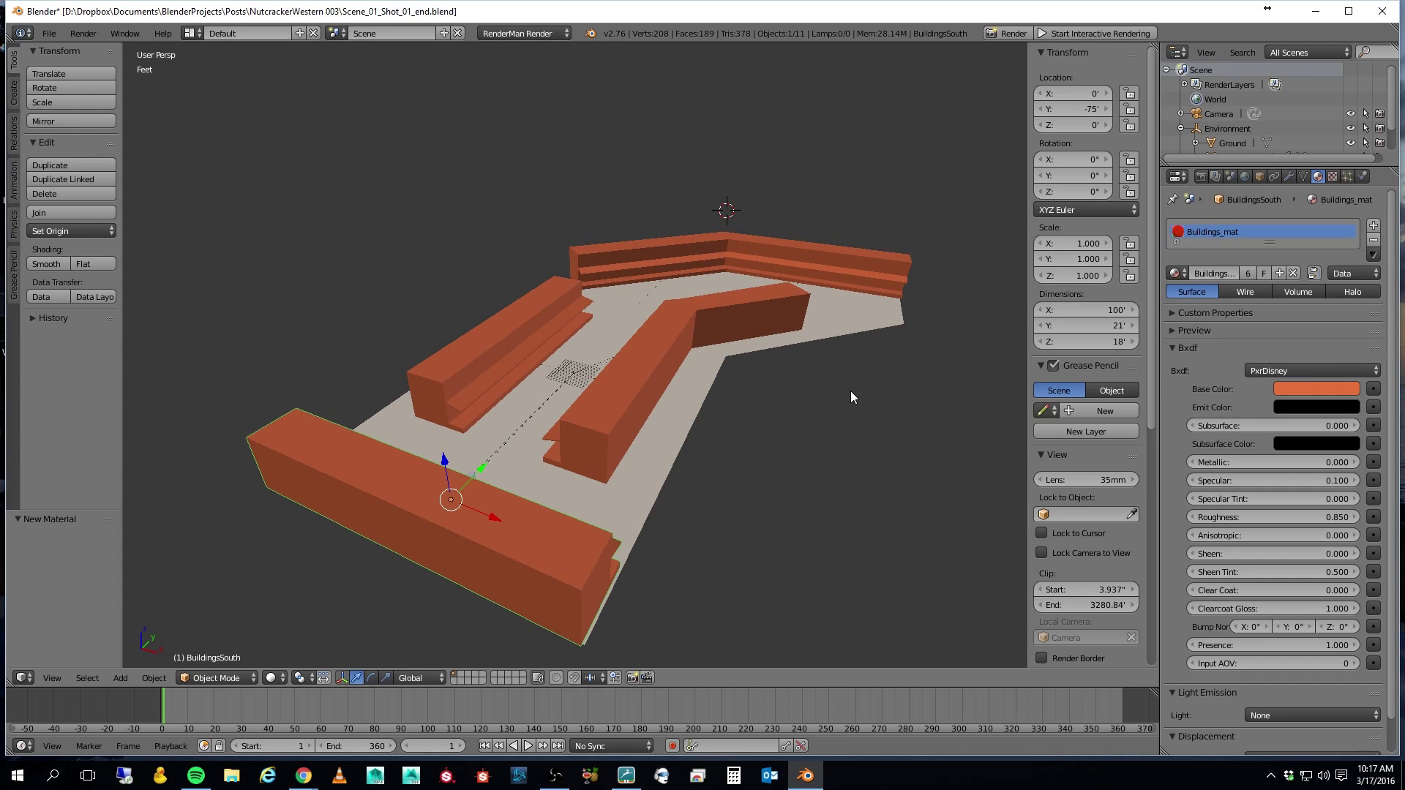
Give the Tumbleweed a new RenderMan PxrDisney material with a slightly darkened tan base colour.
middle_drag(850, 392, 757, 415)
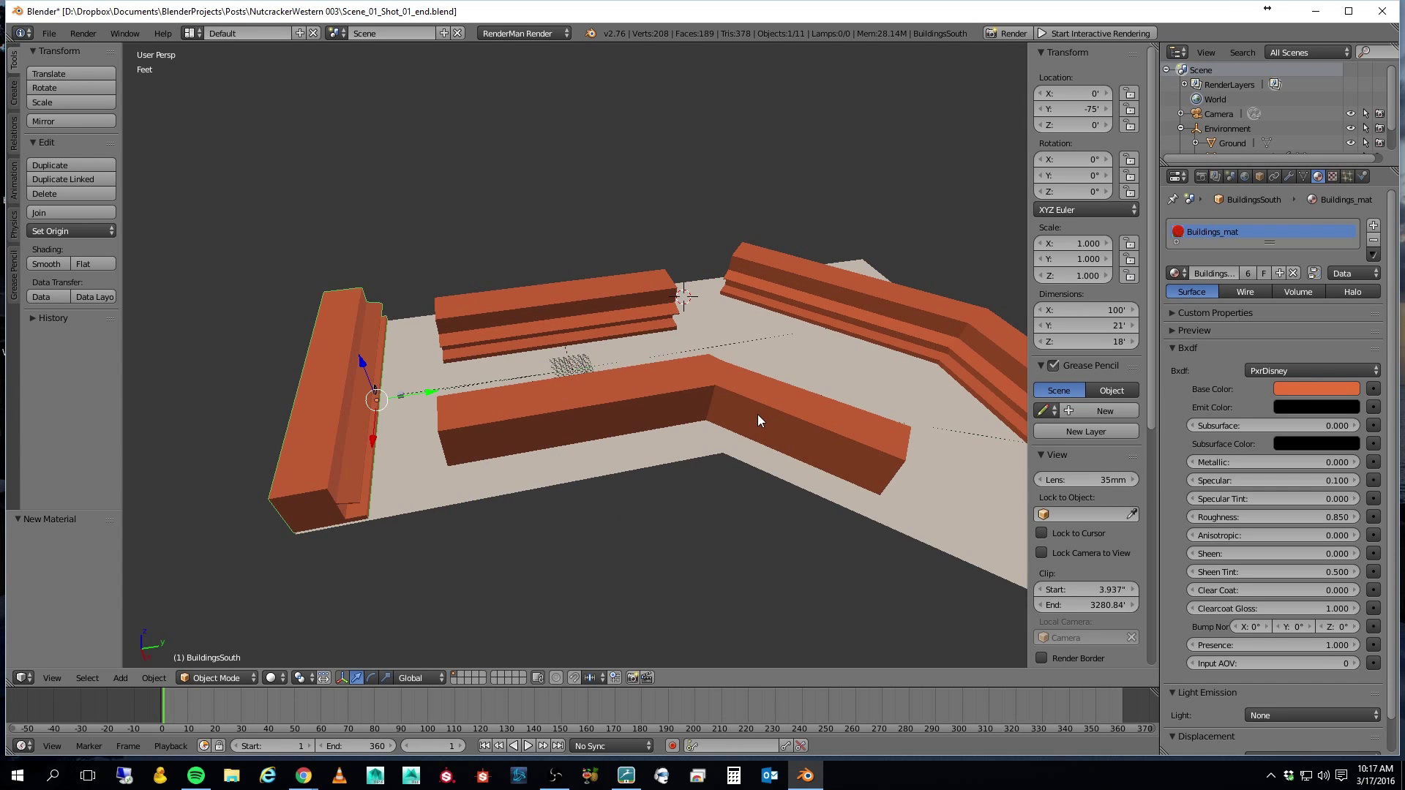
right_click(401, 399)
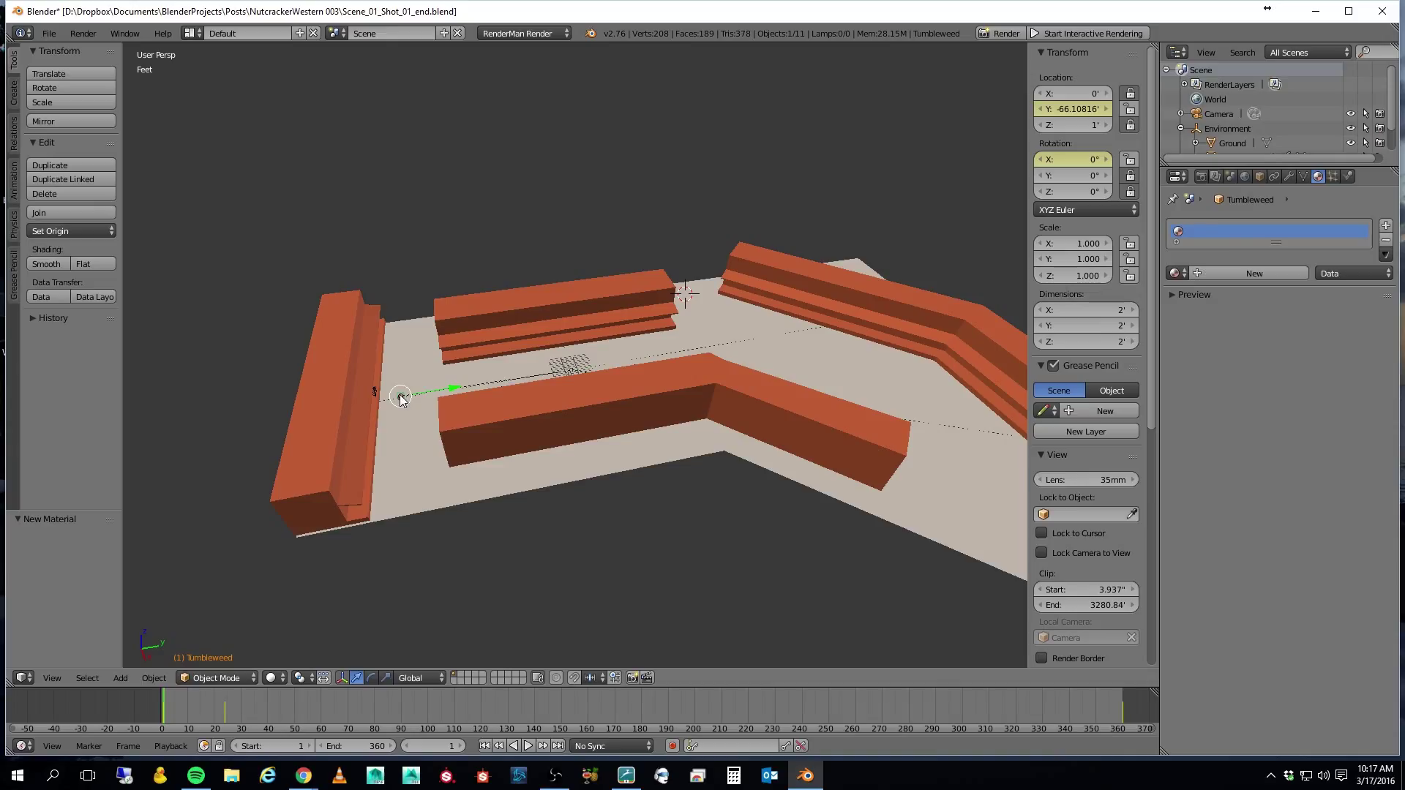
click(1200, 274)
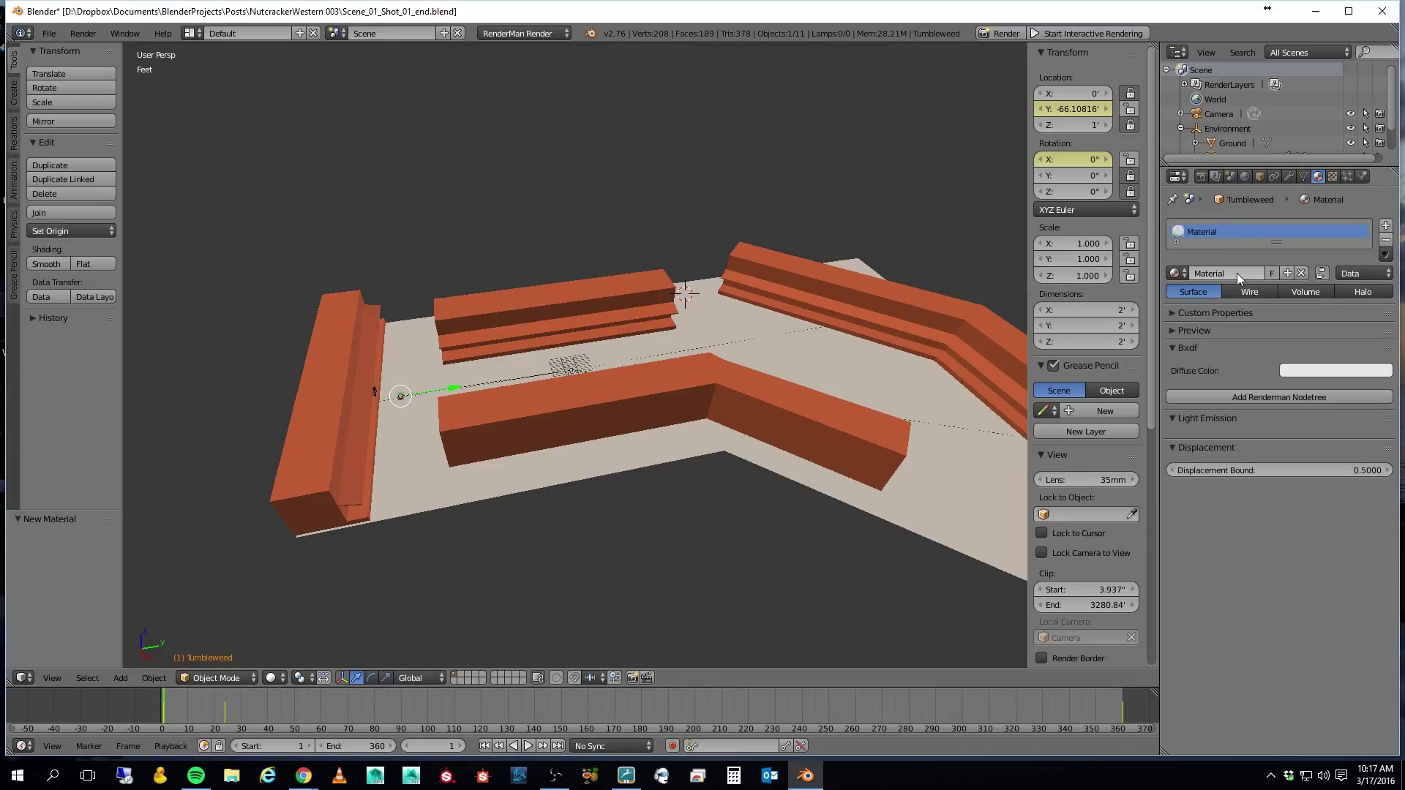
click(1246, 397)
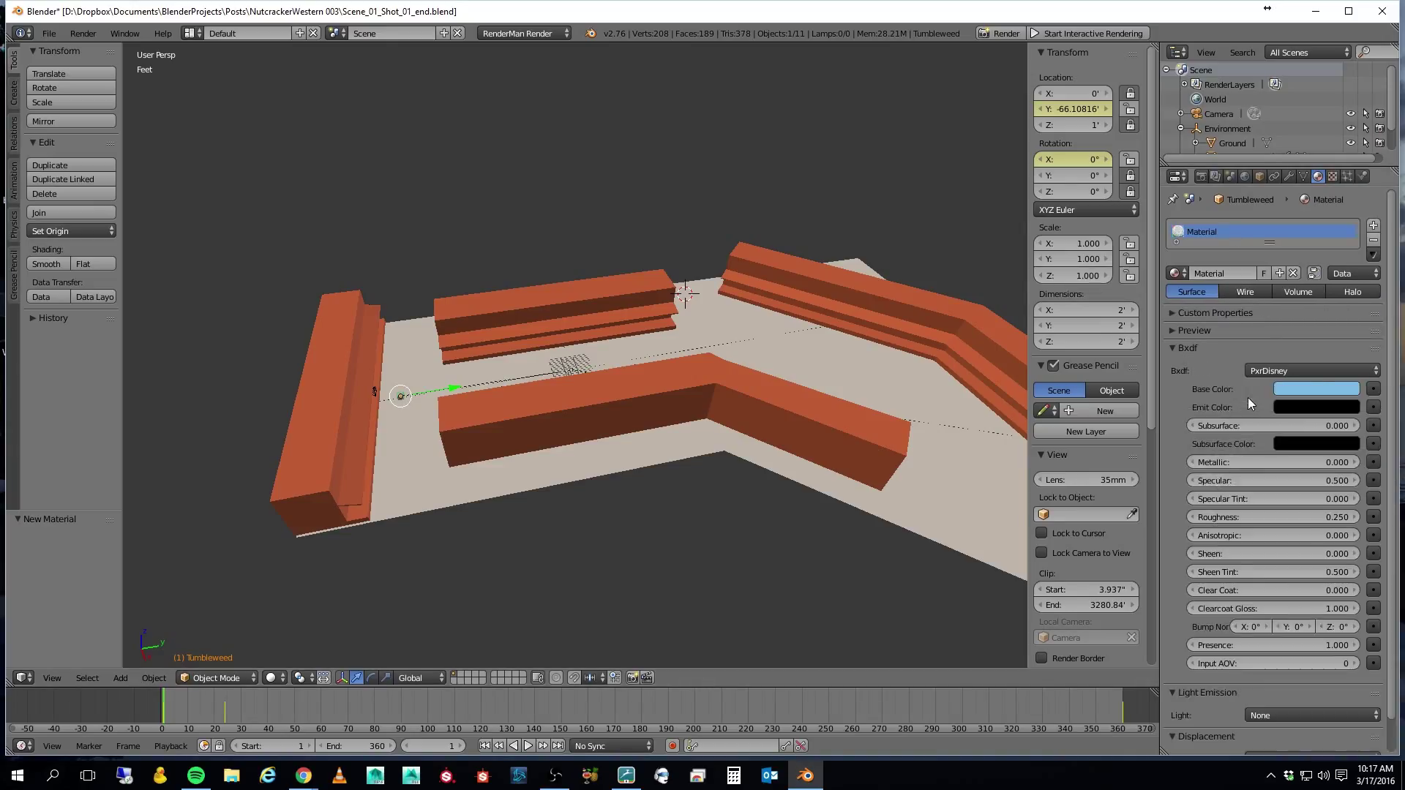
click(1317, 389)
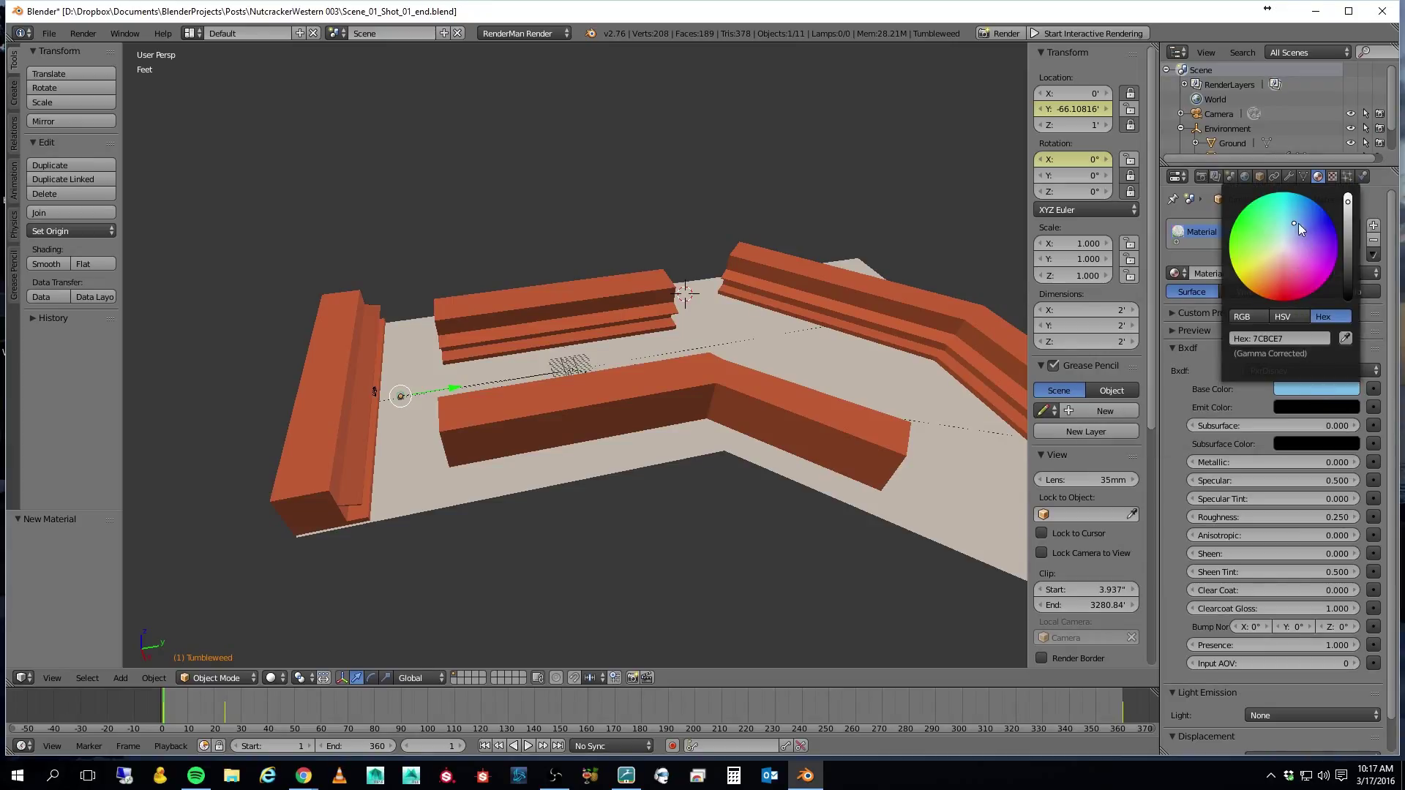
drag(1300, 230, 1265, 270)
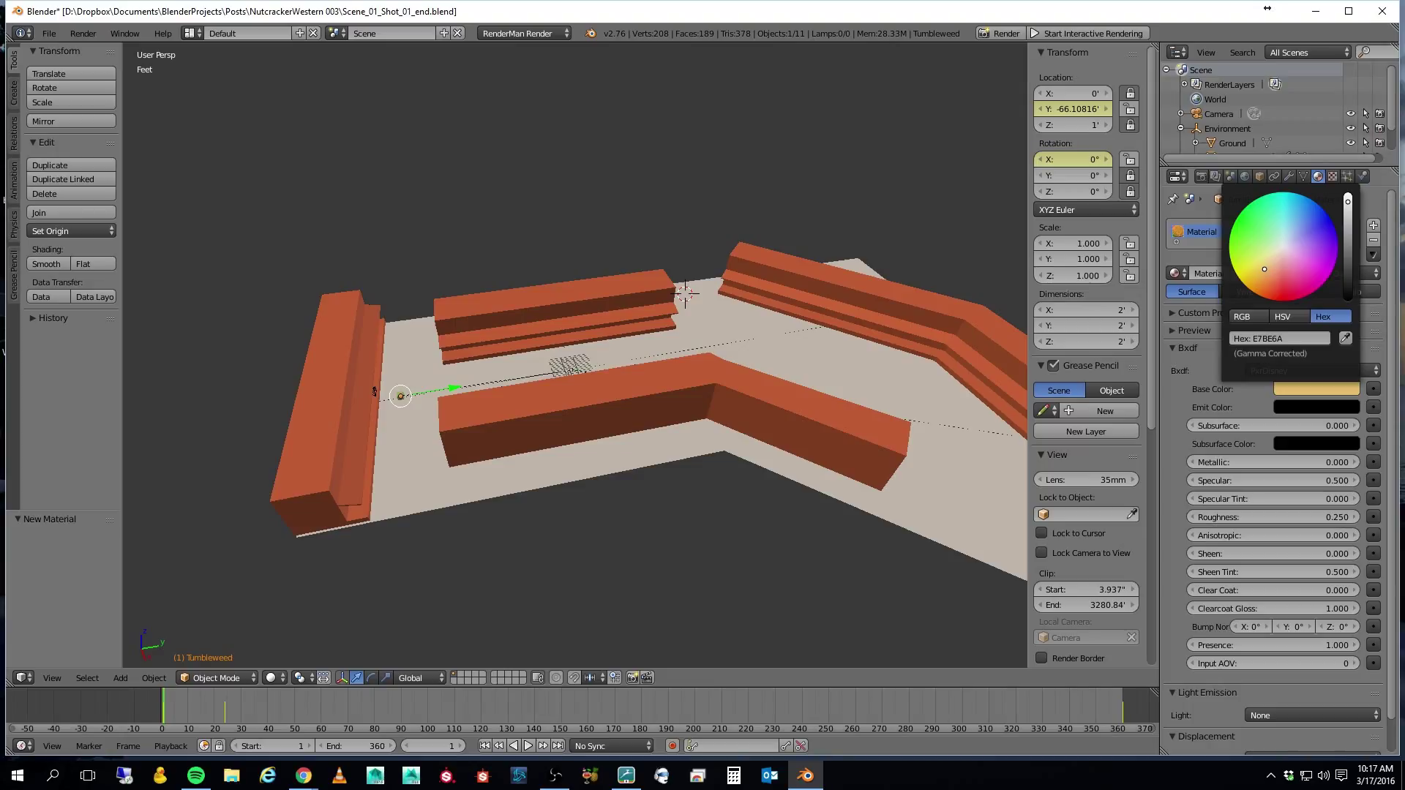
drag(1264, 270, 1263, 273)
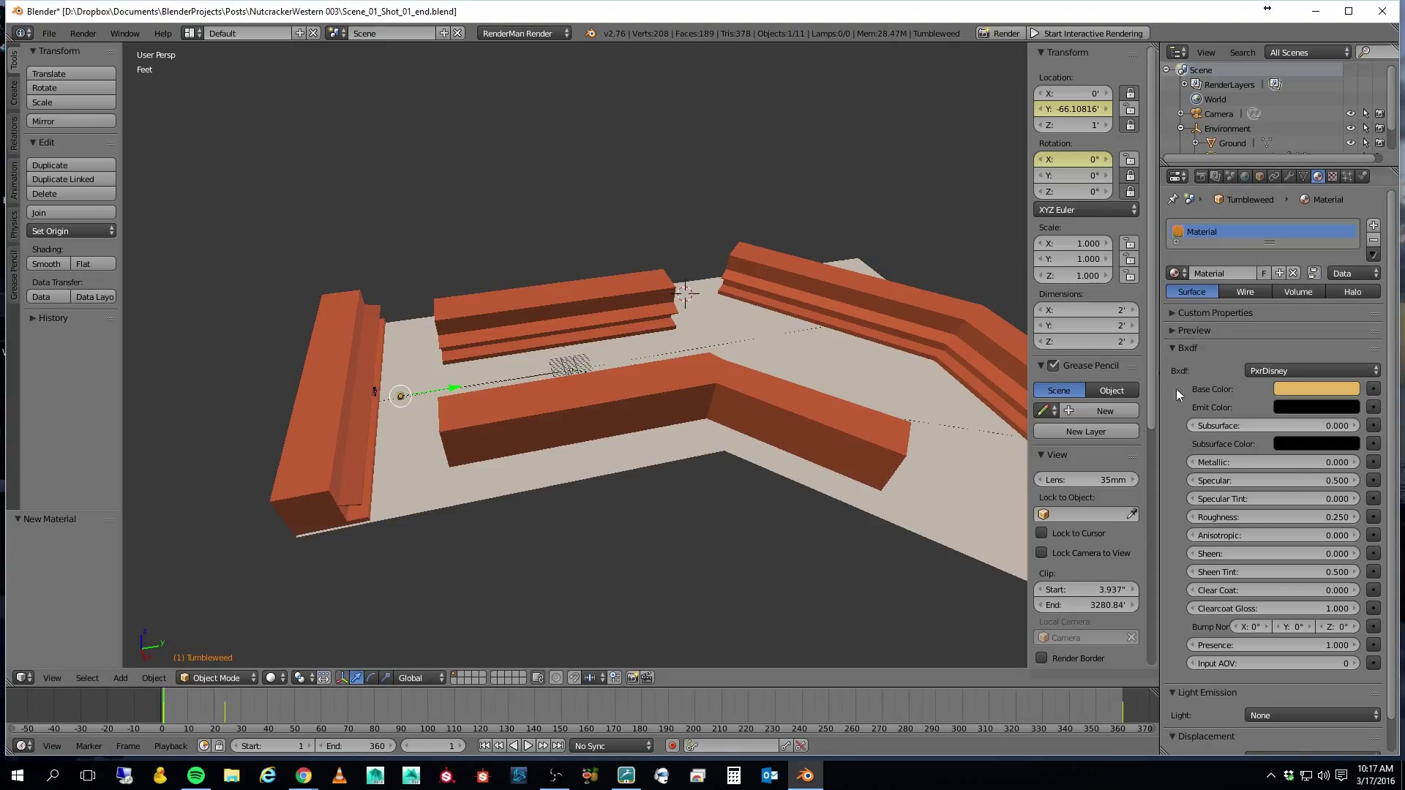
Set the Tumbleweed material's Specular to 0.05 and Roughness to 0.95.
click(1332, 482)
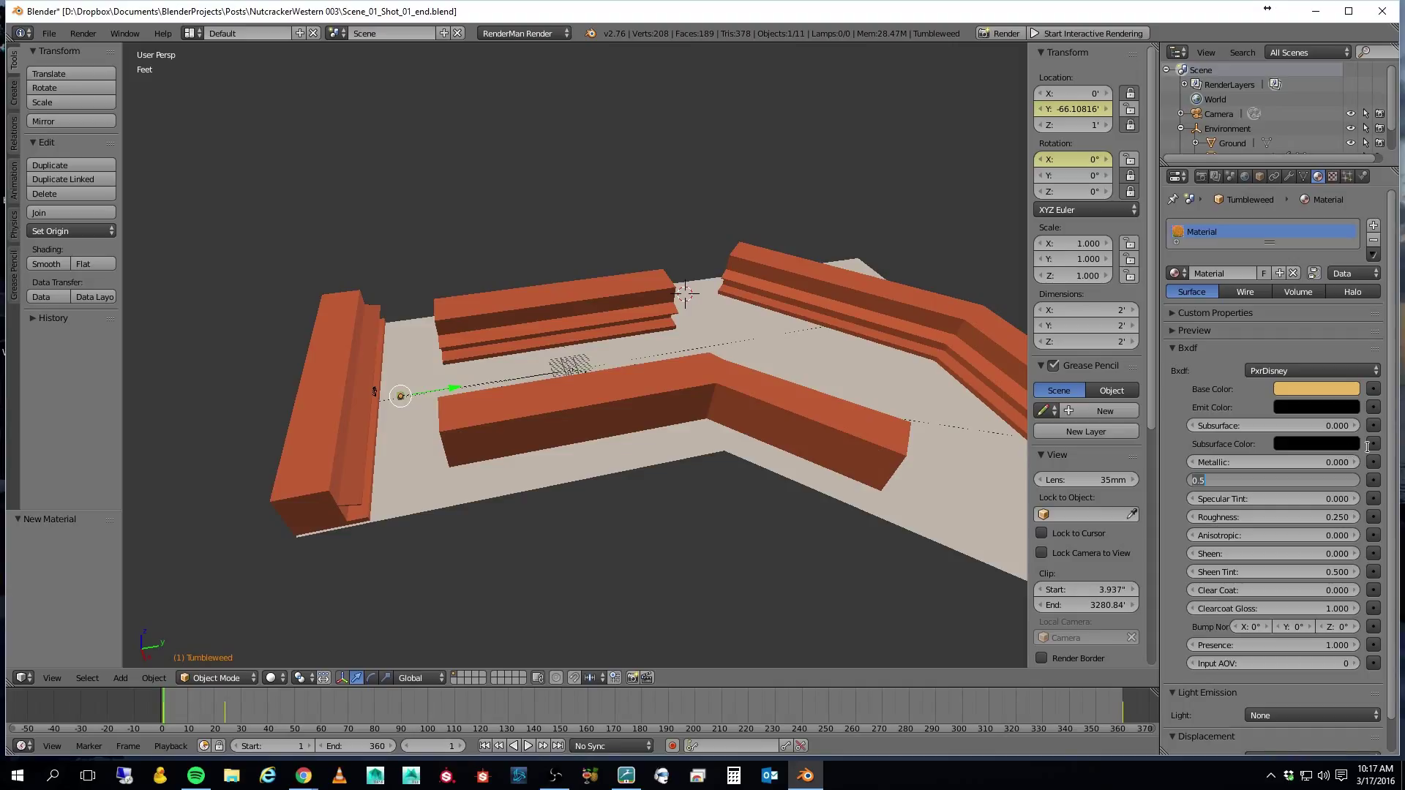
text(05)
key(Return)
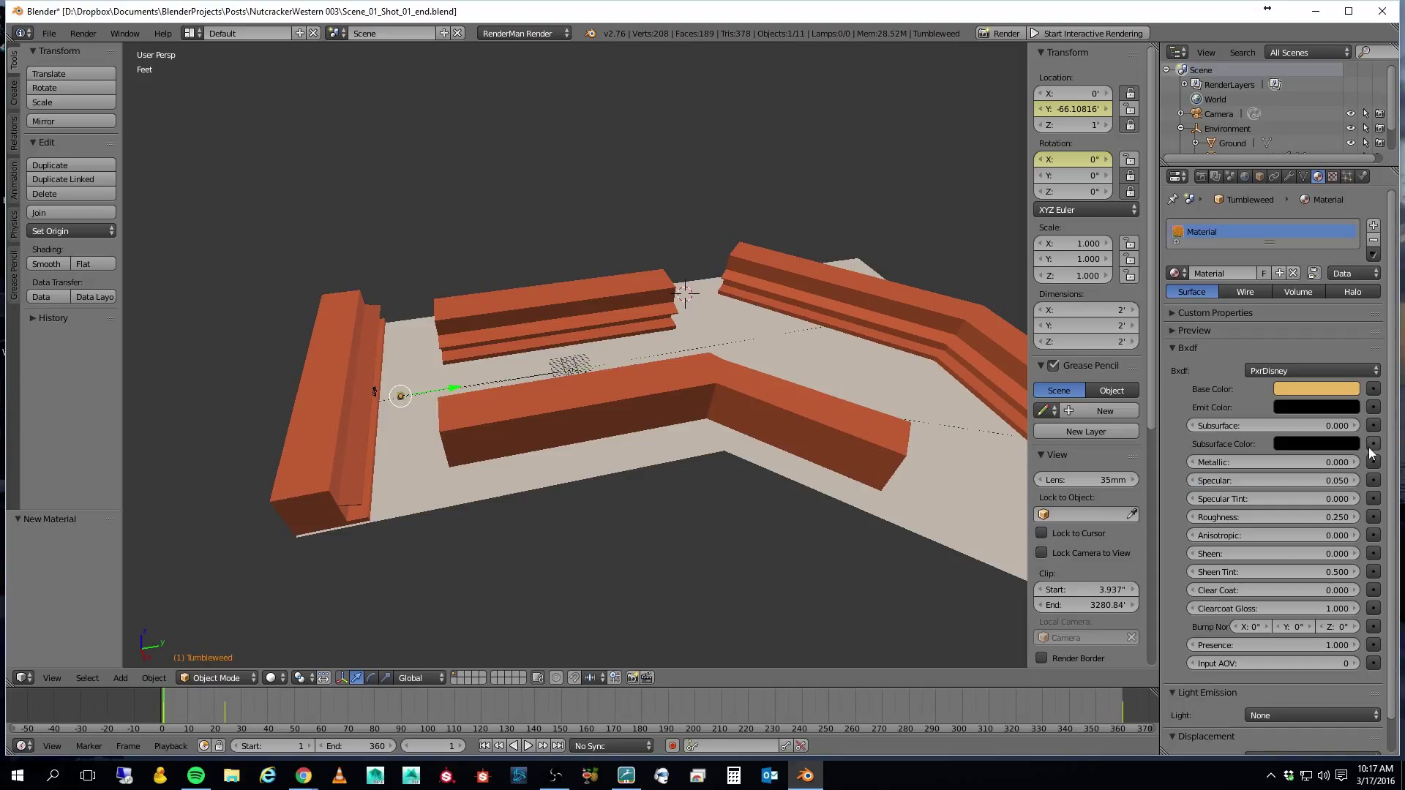
click(1343, 521)
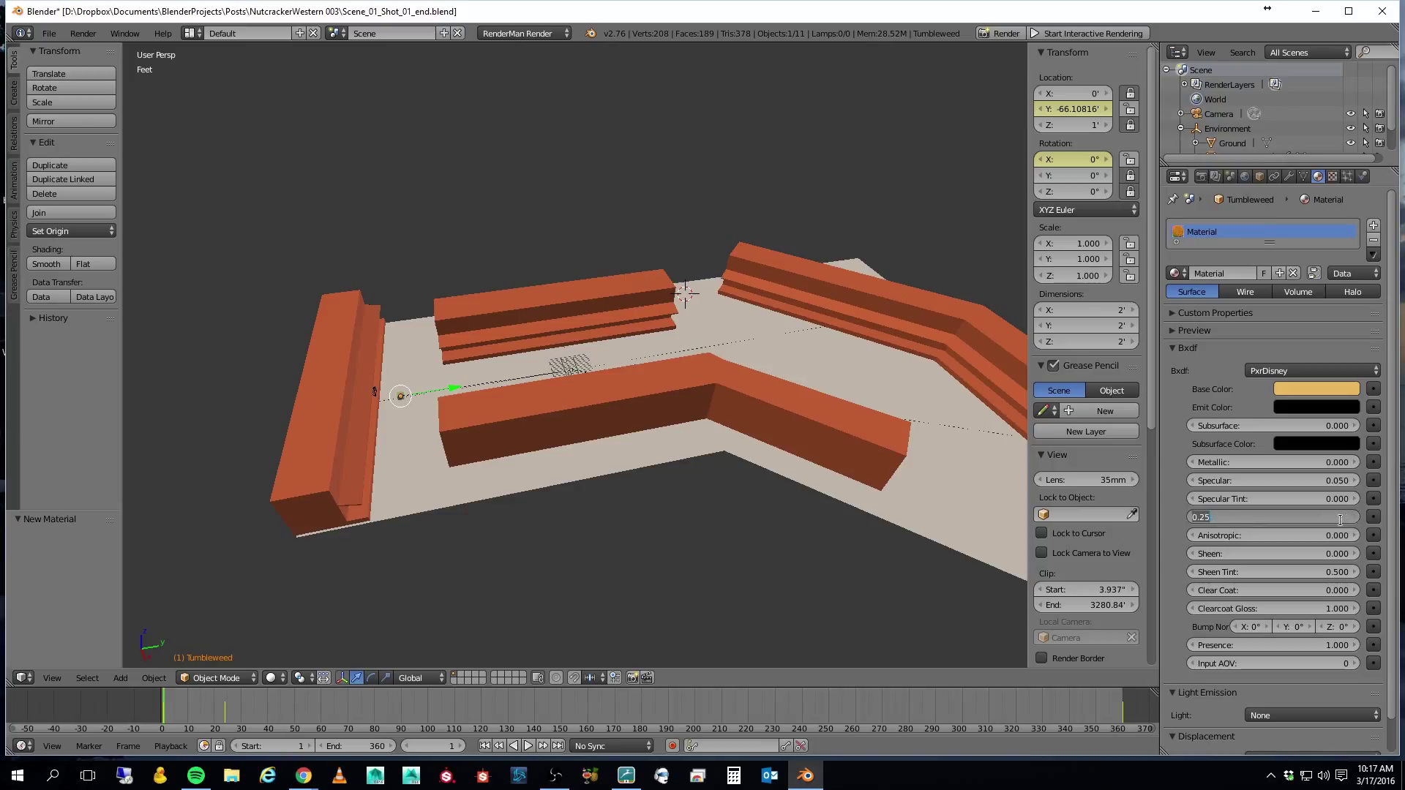
key(BackSpace)
text(.95)
key(Return)
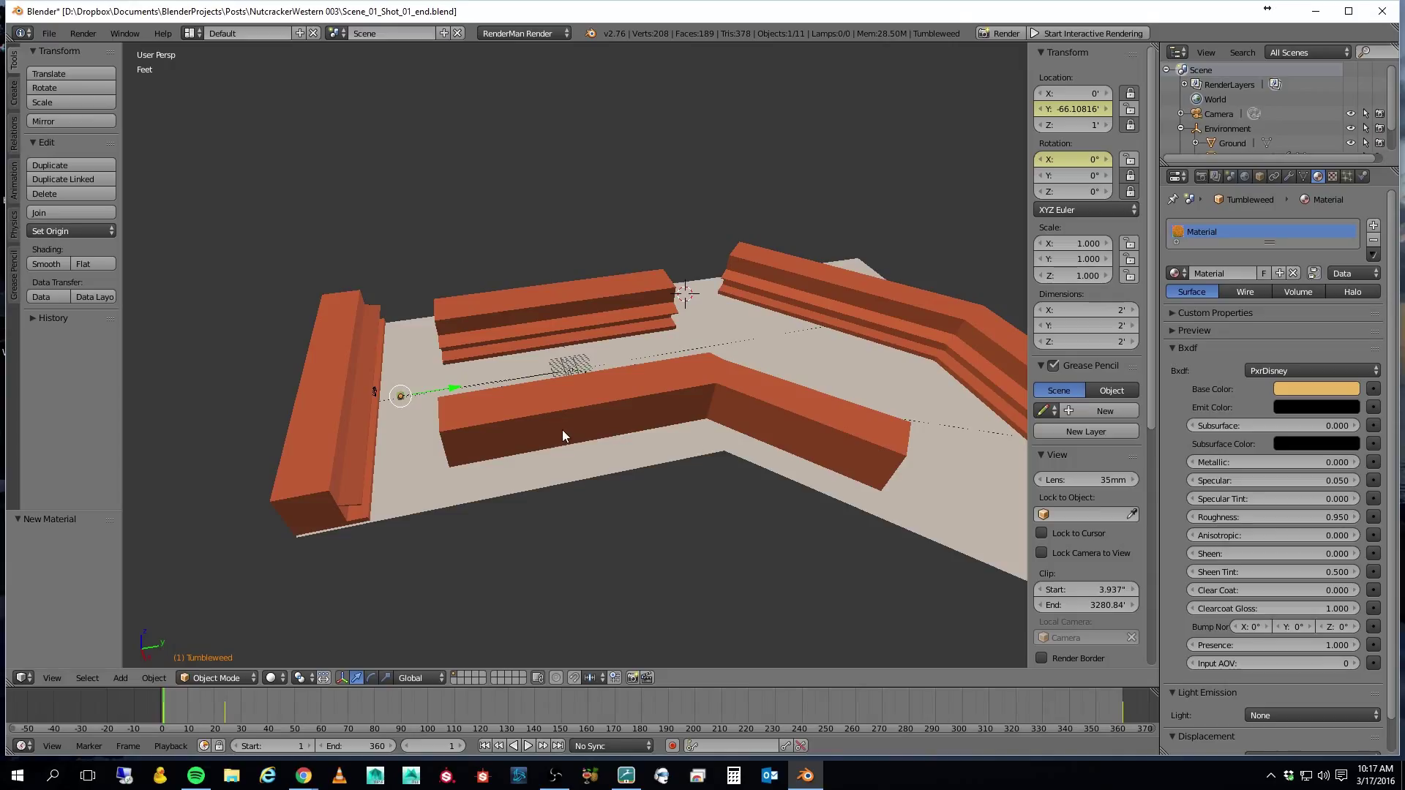
click(49, 34)
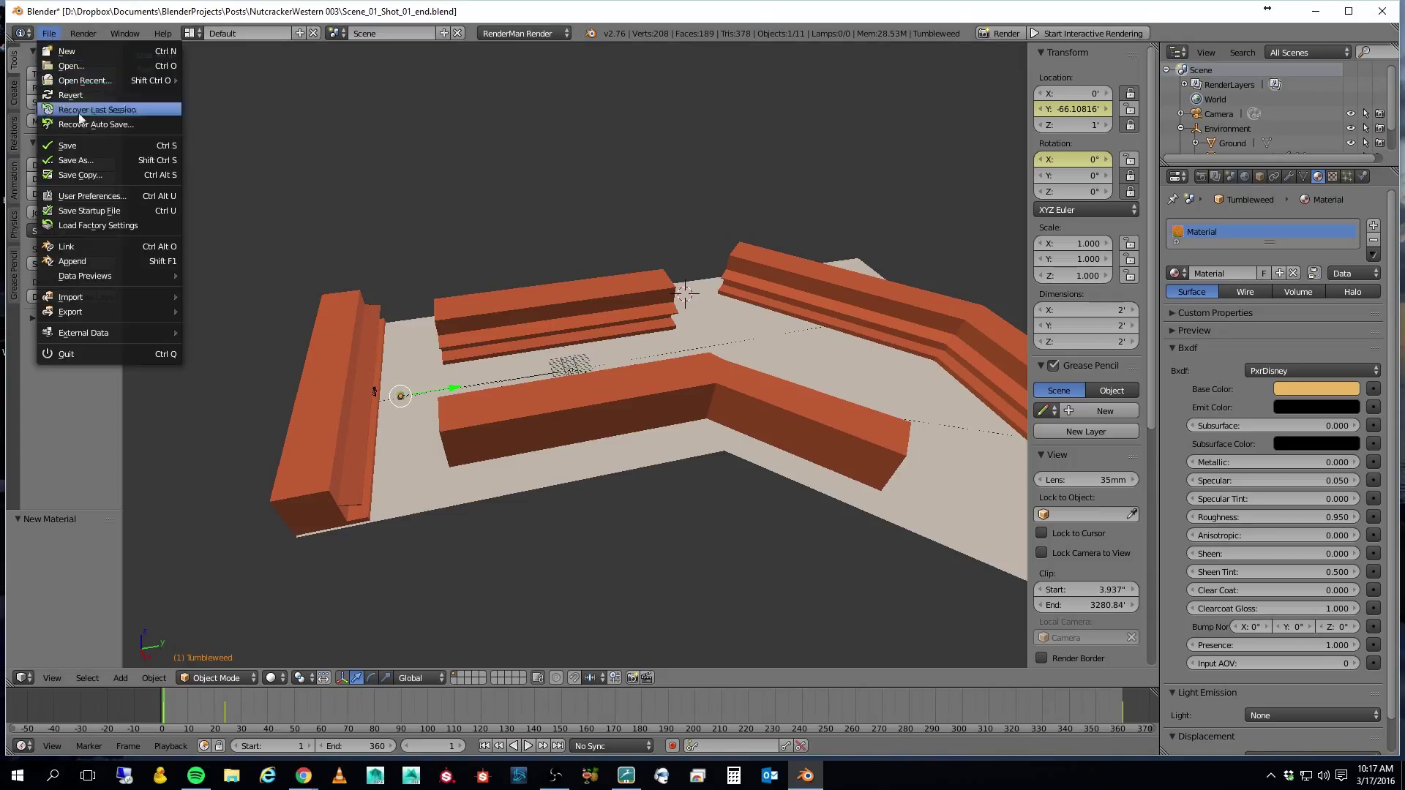
Save the scene file, then open the User Preferences window.
click(95, 145)
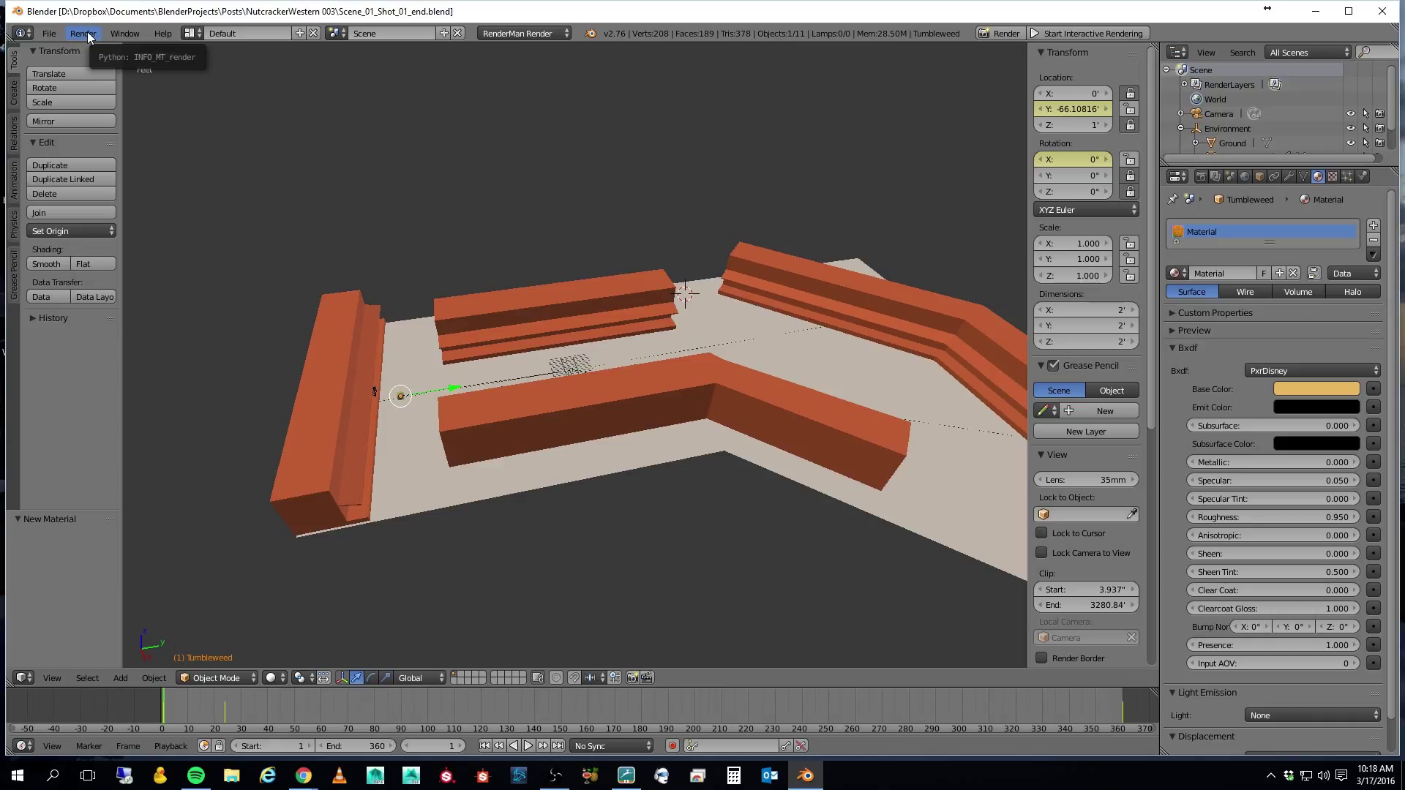
click(49, 34)
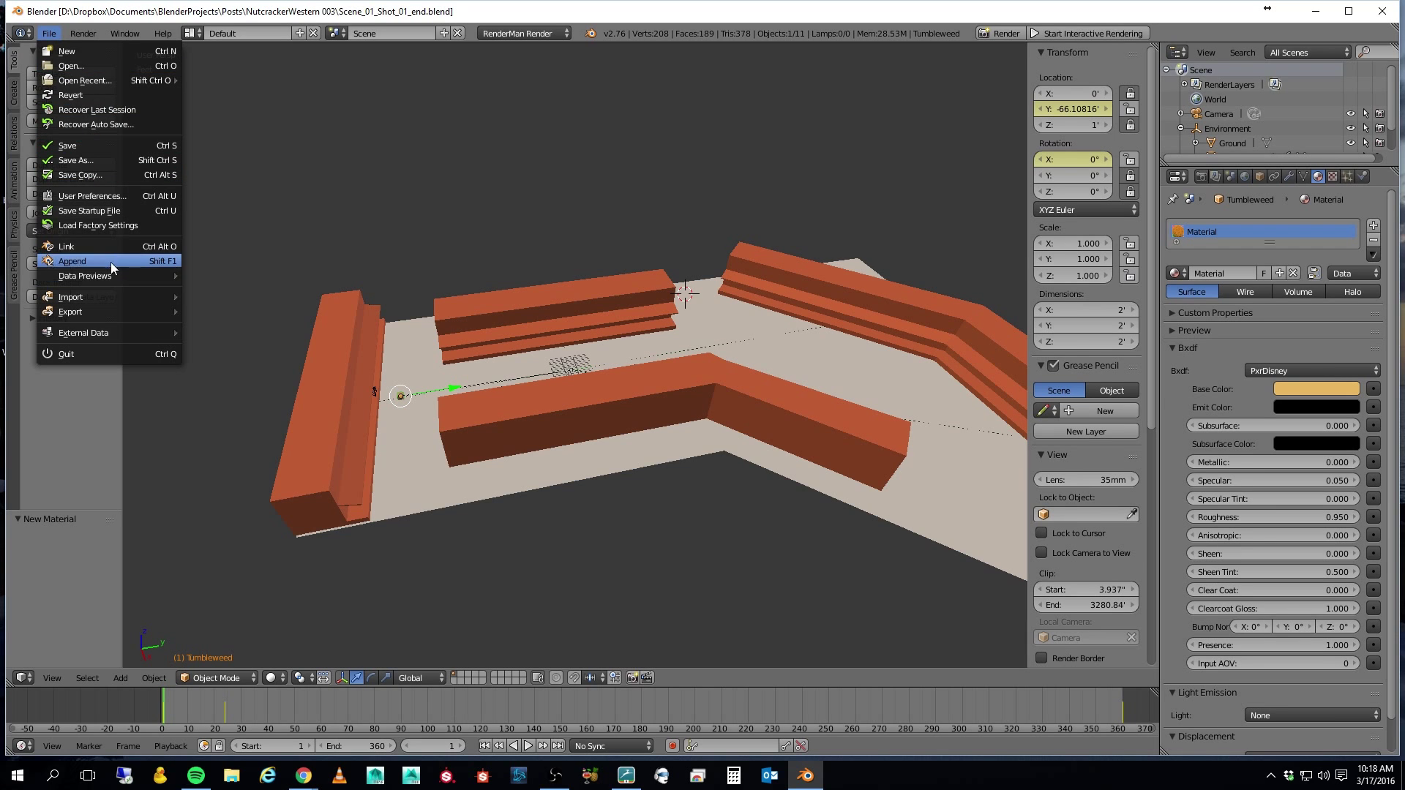
mouse_move(96, 334)
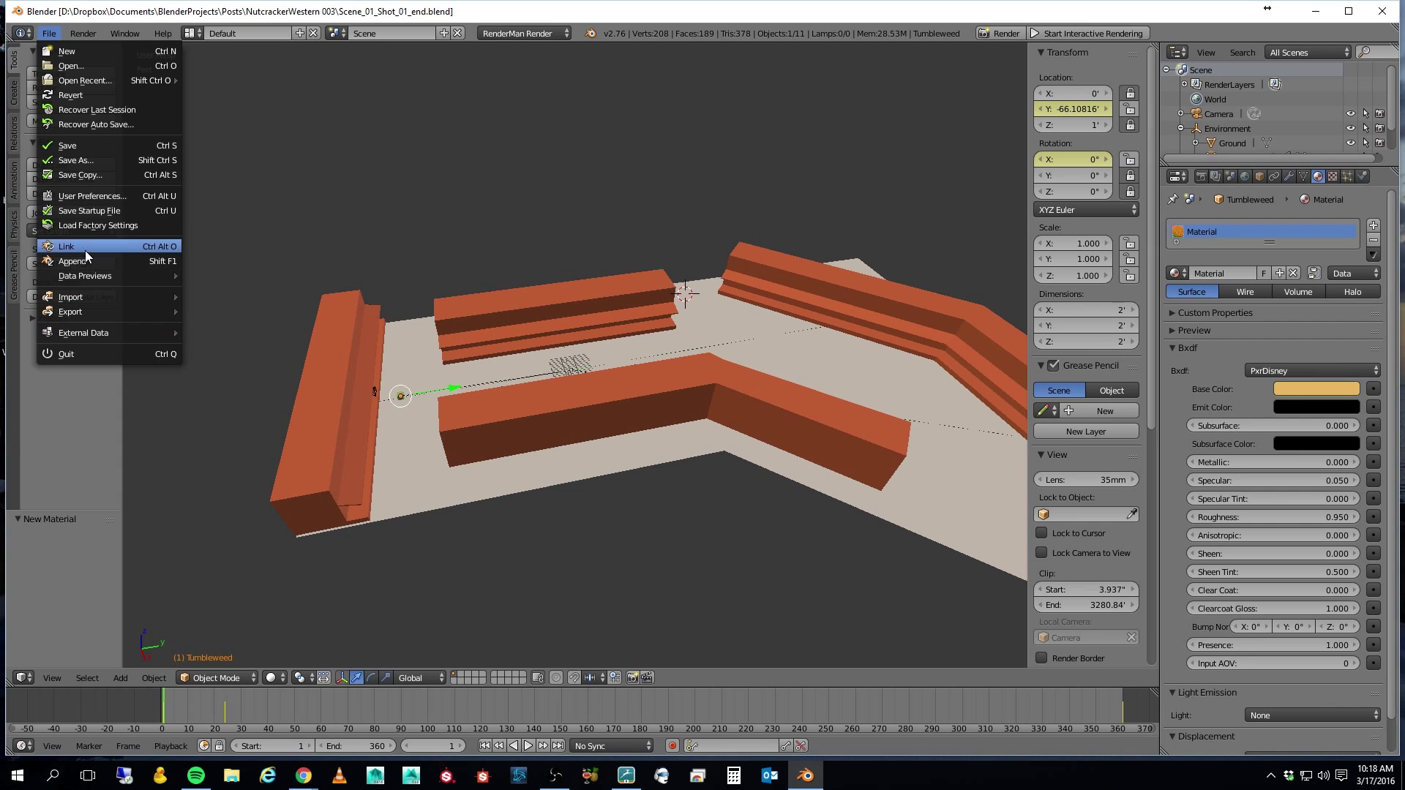
click(99, 196)
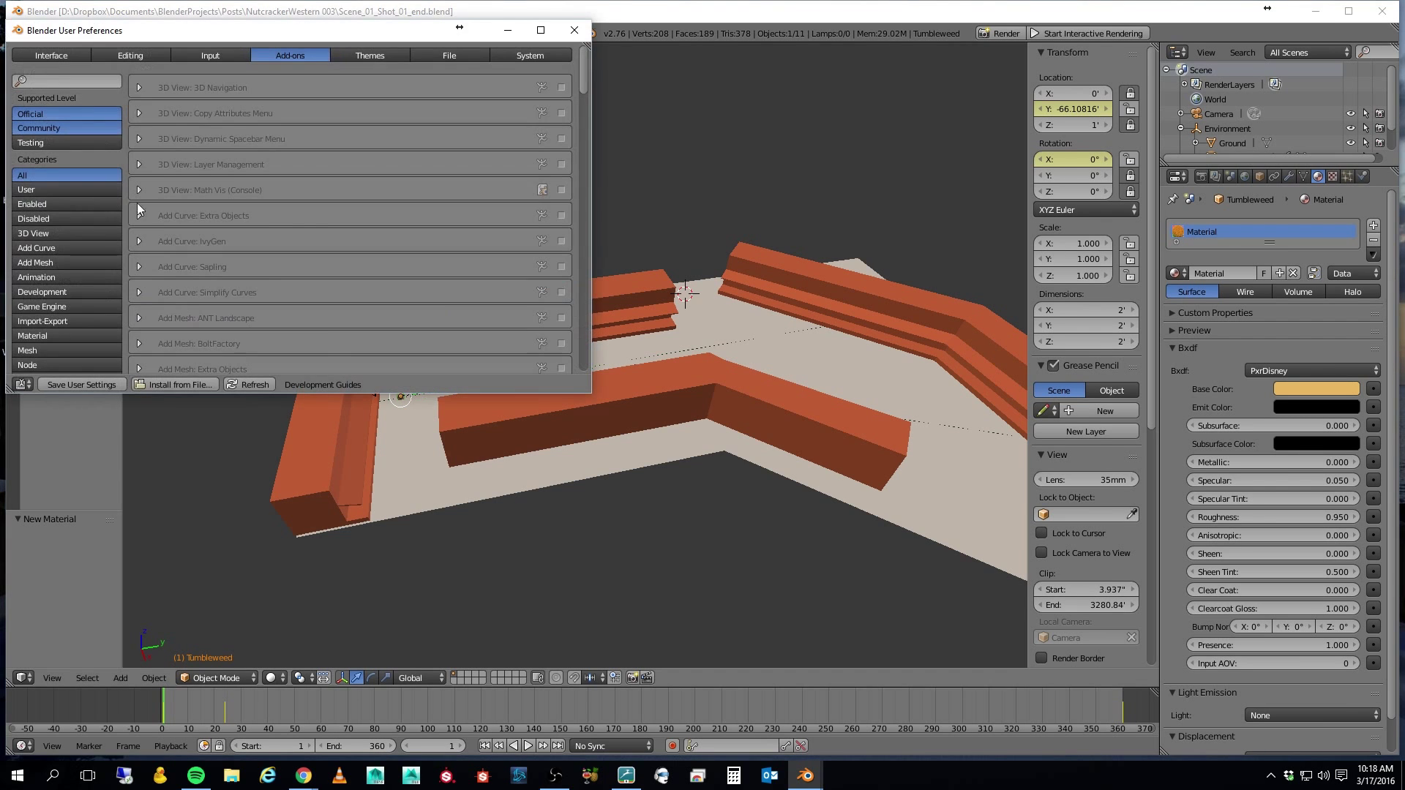
click(541, 55)
scroll(177, 316, down, 3)
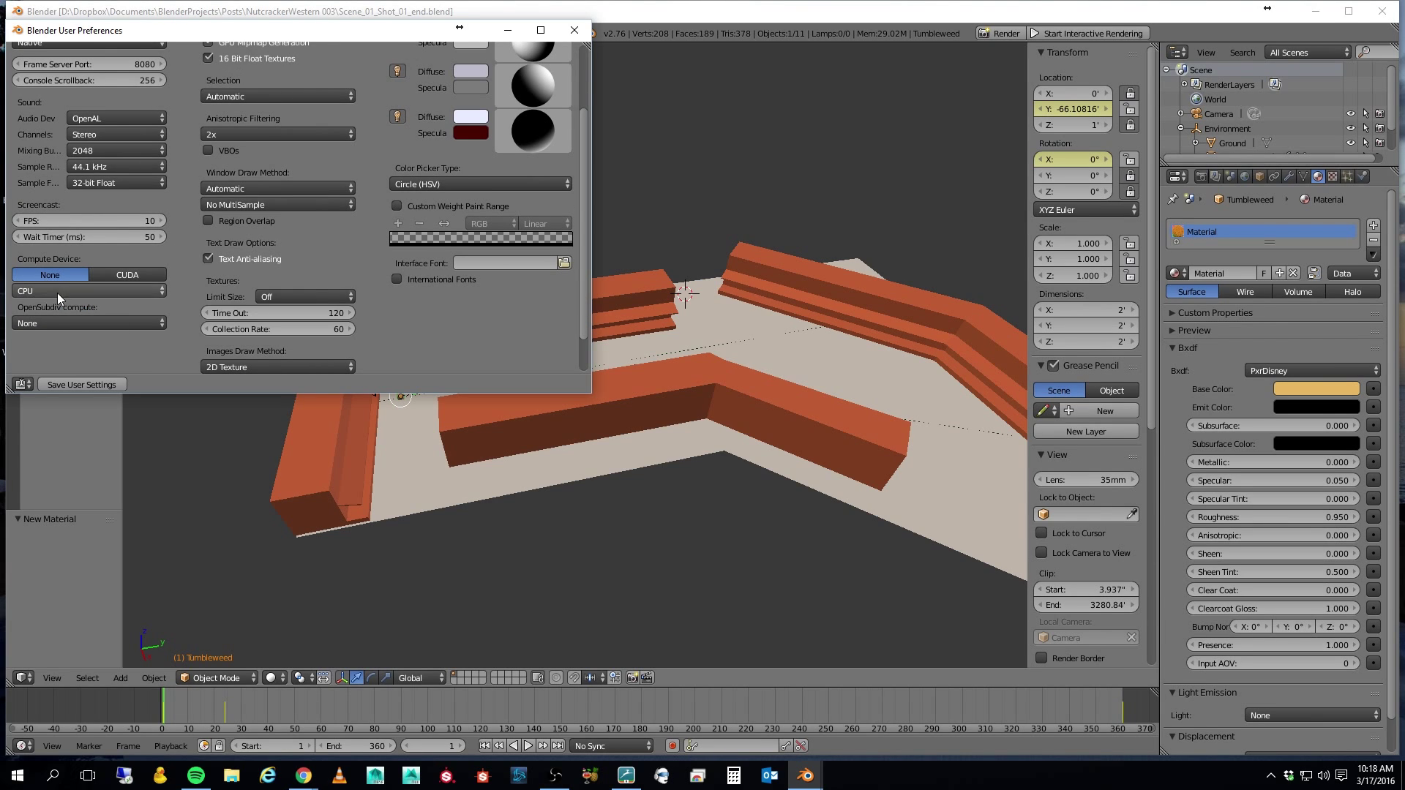
click(574, 31)
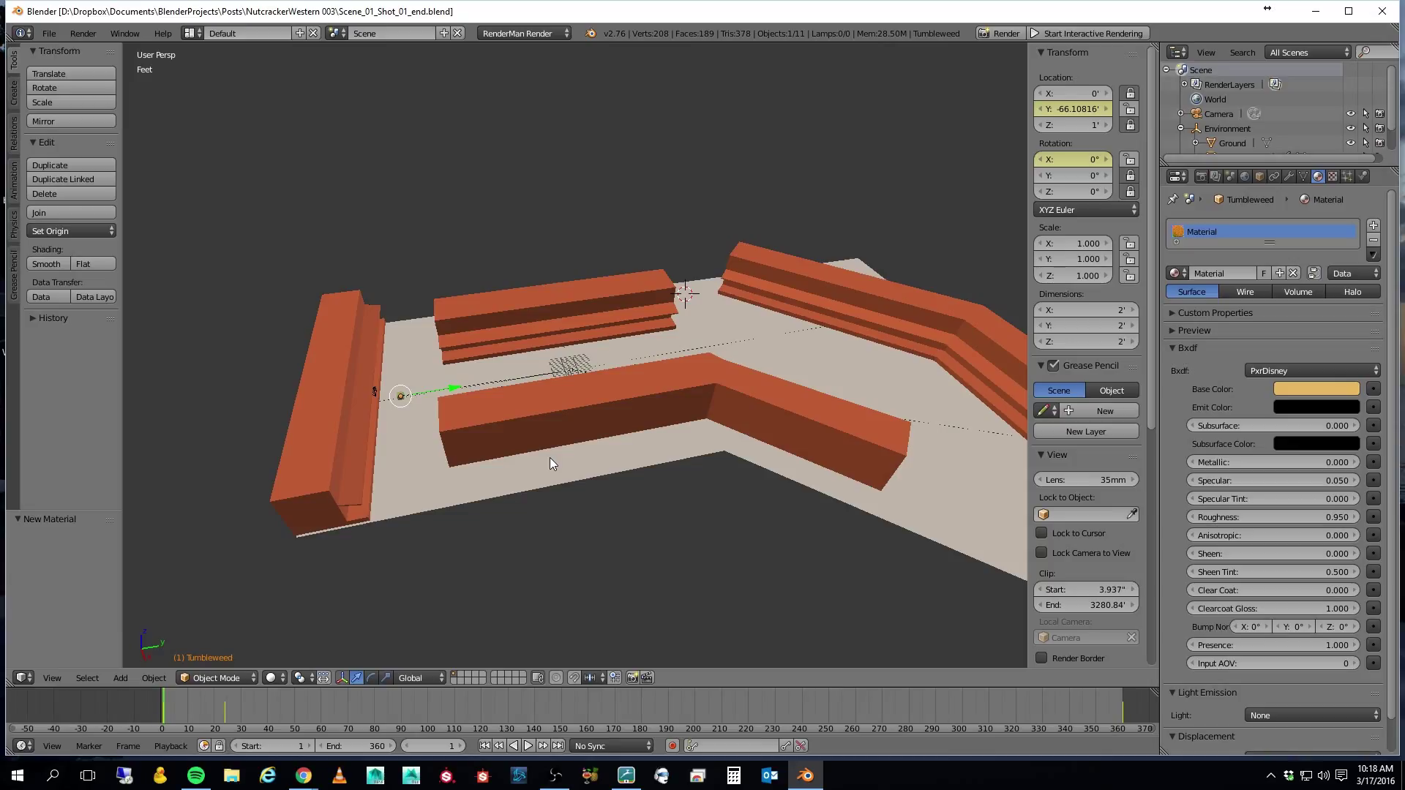
View the street through the scene camera and run a RenderMan test render, then cancel it.
middle_drag(644, 533, 681, 504)
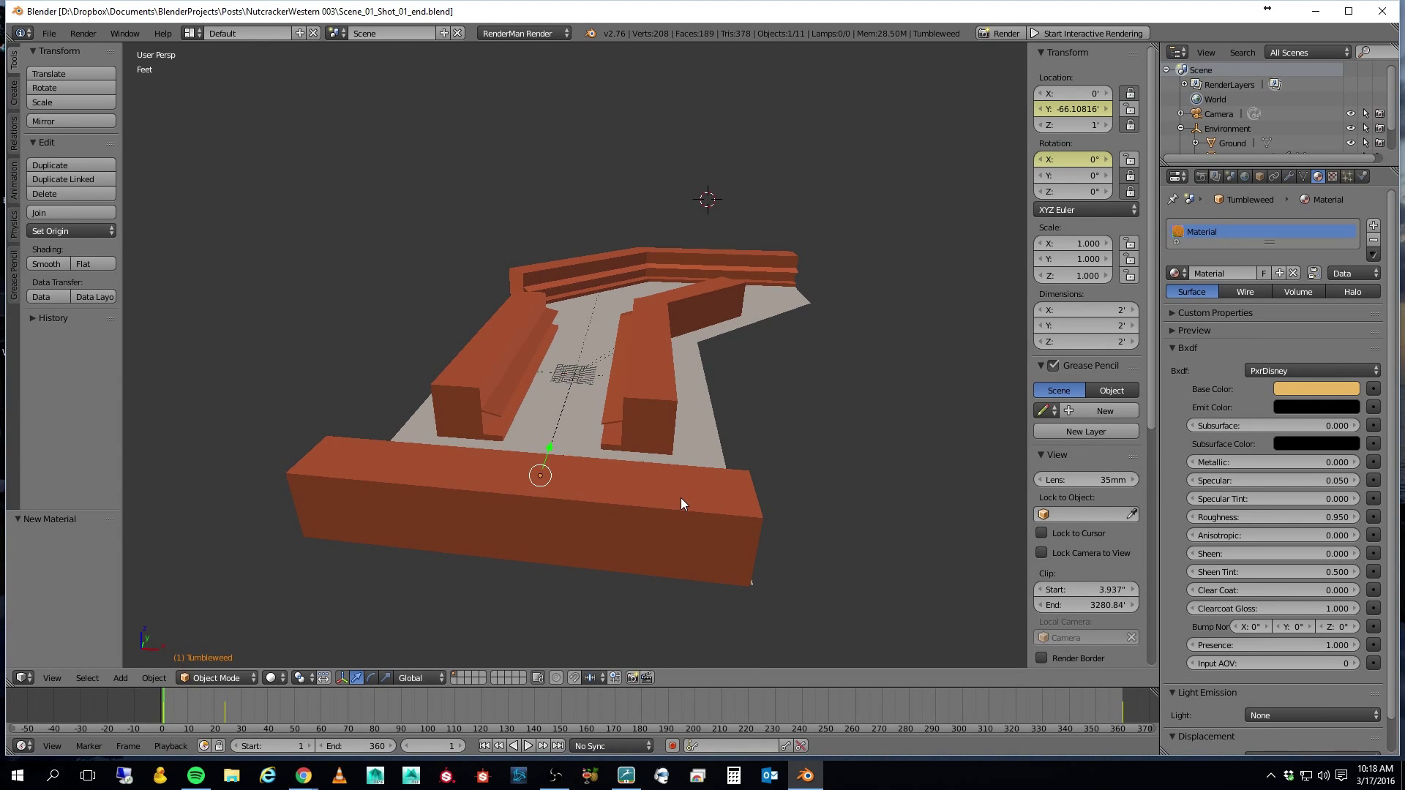
key(KP_0)
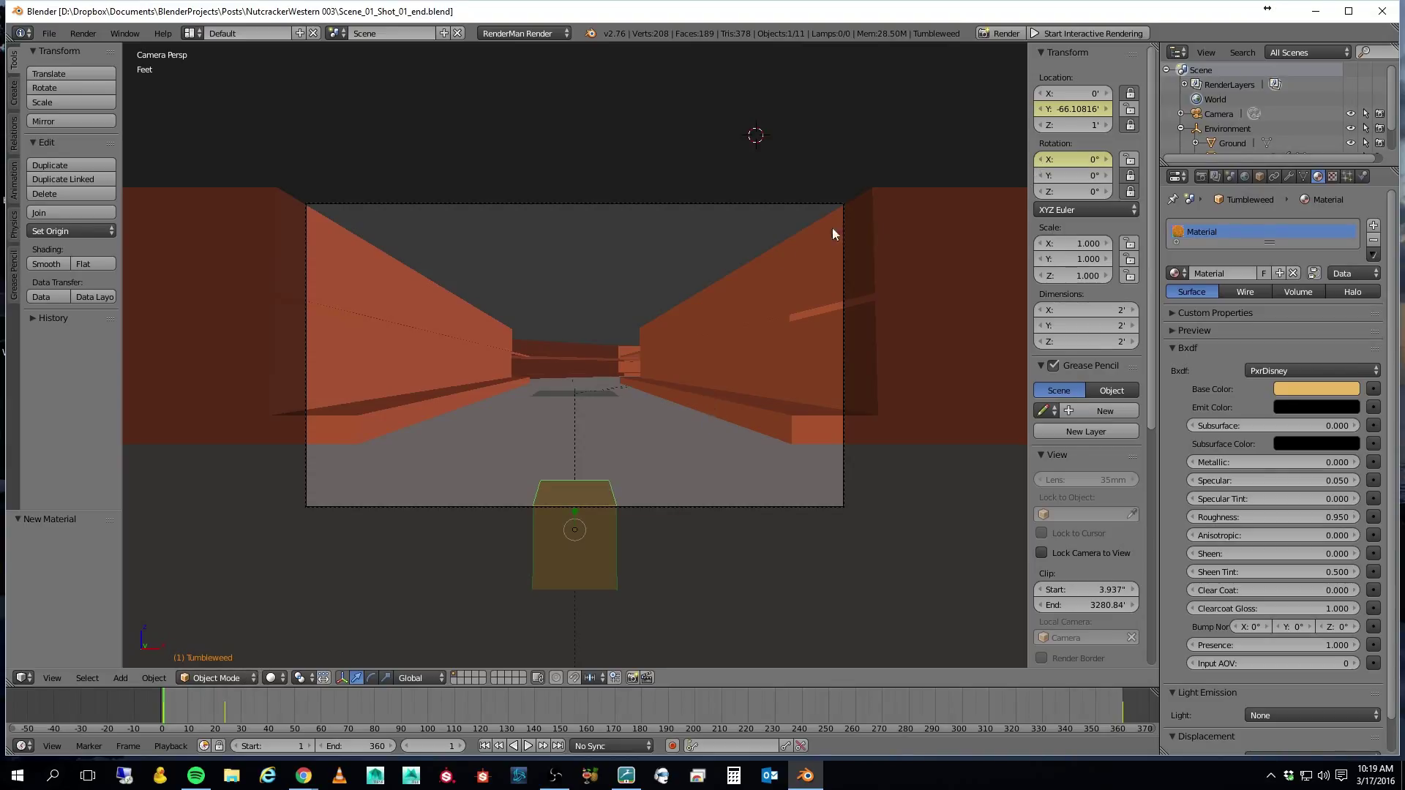
click(1012, 33)
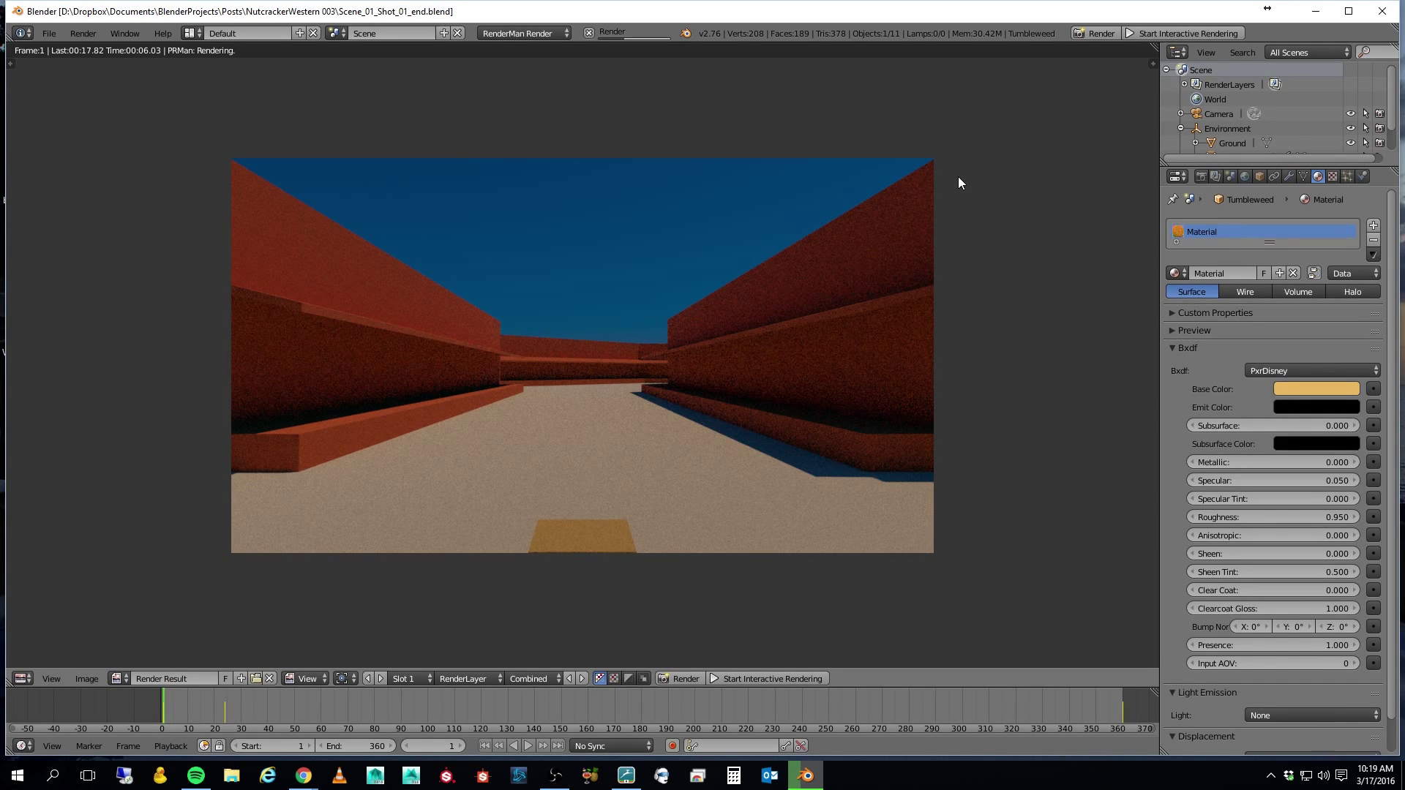
key(Escape)
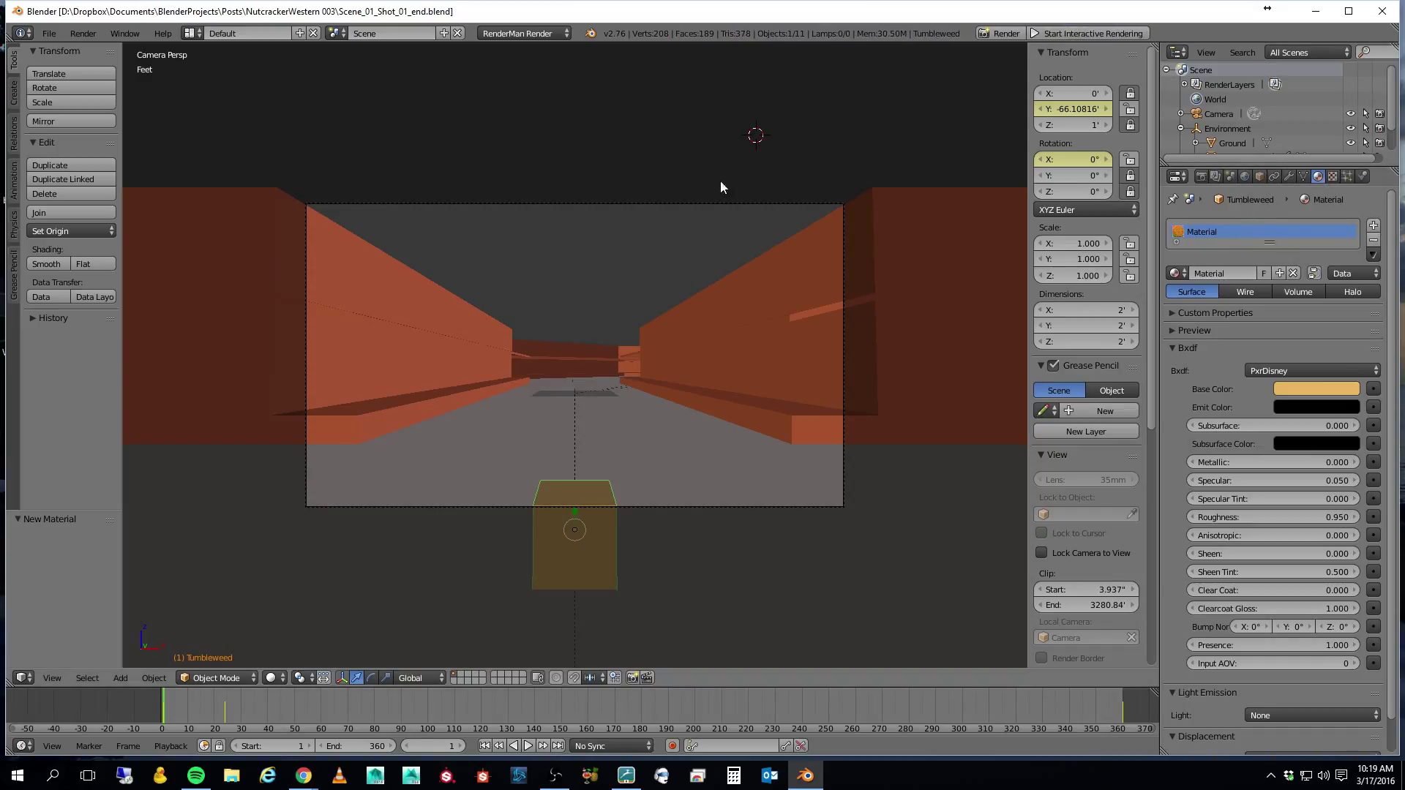
Enable RenderMan depth of field on the camera with a 40 ft focus distance.
right_click(716, 204)
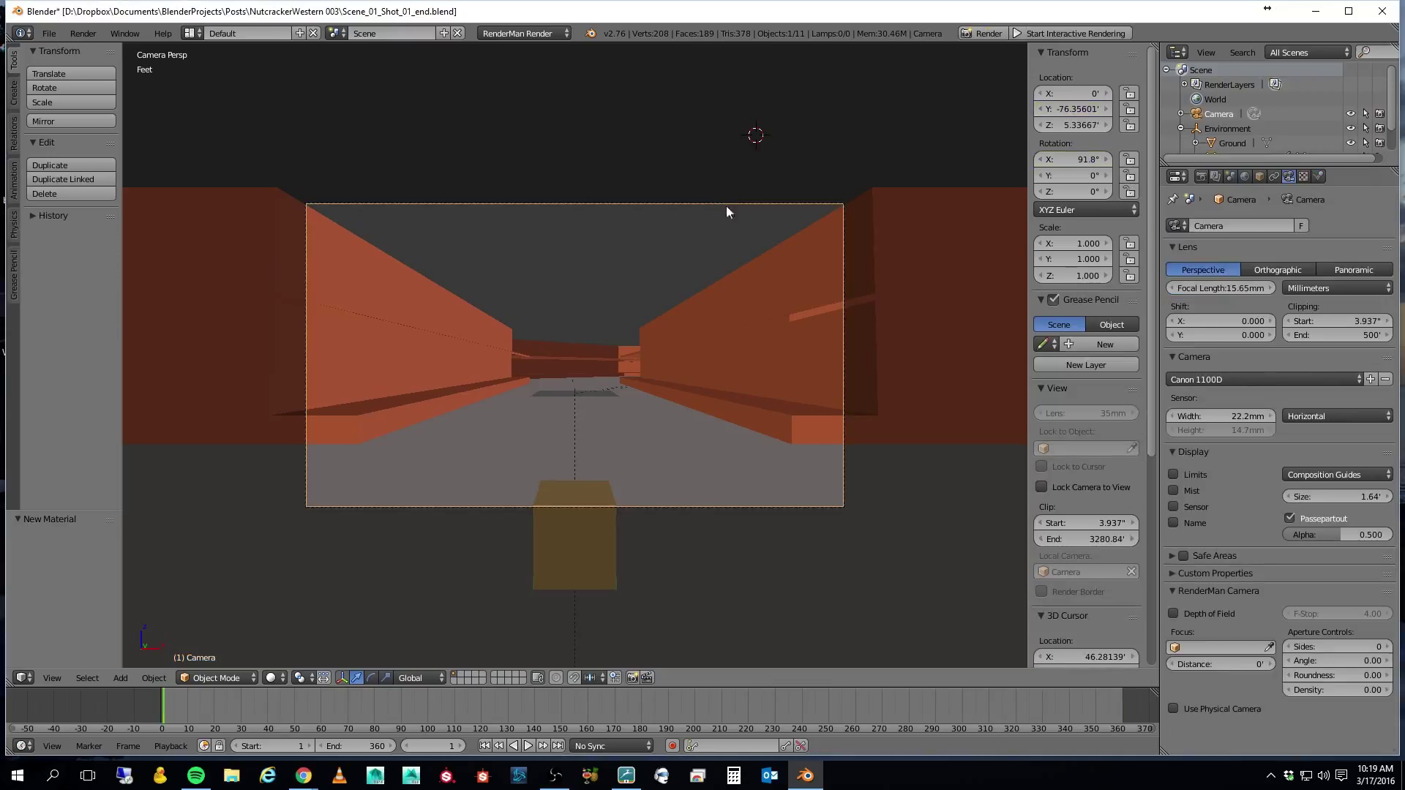
click(1174, 614)
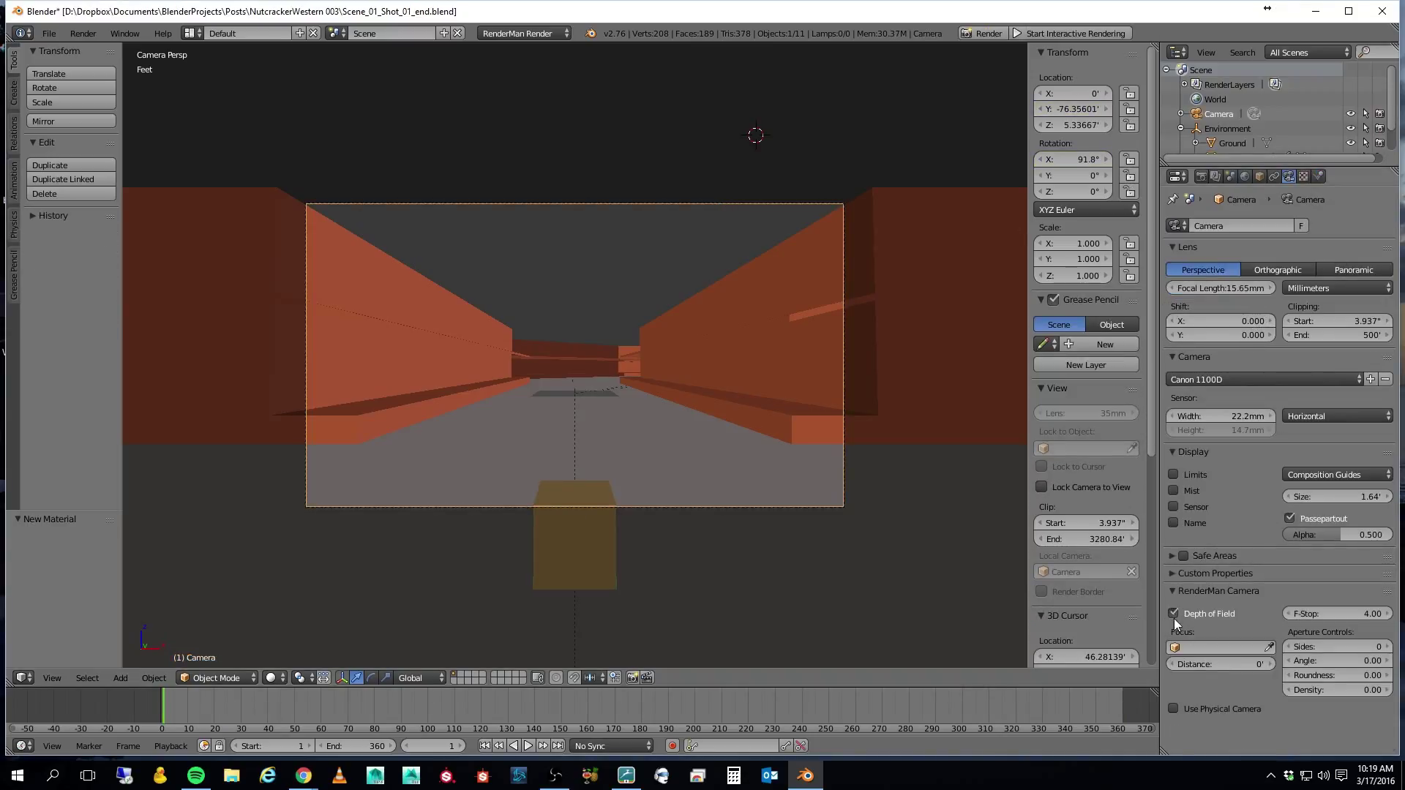
click(1240, 665)
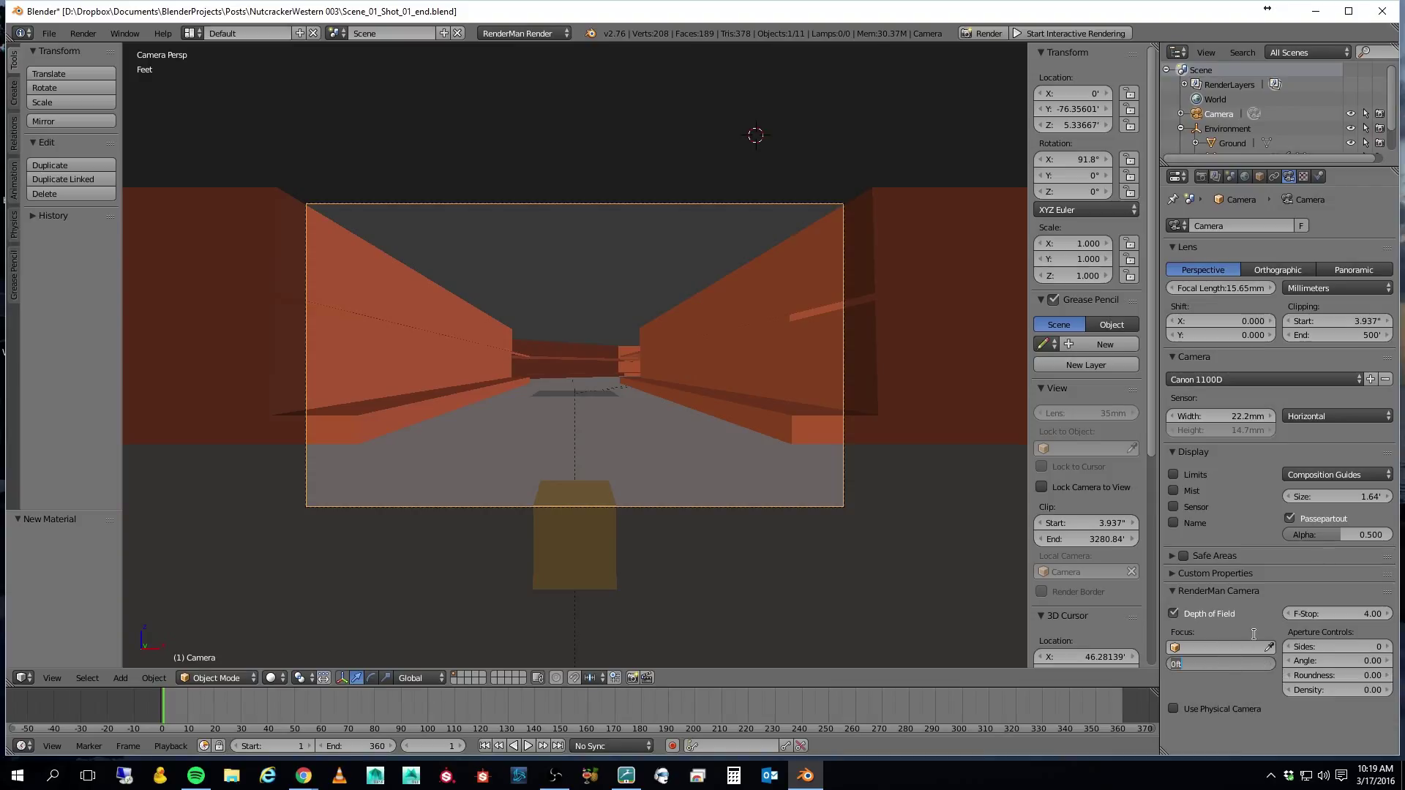
text(40)
key(Return)
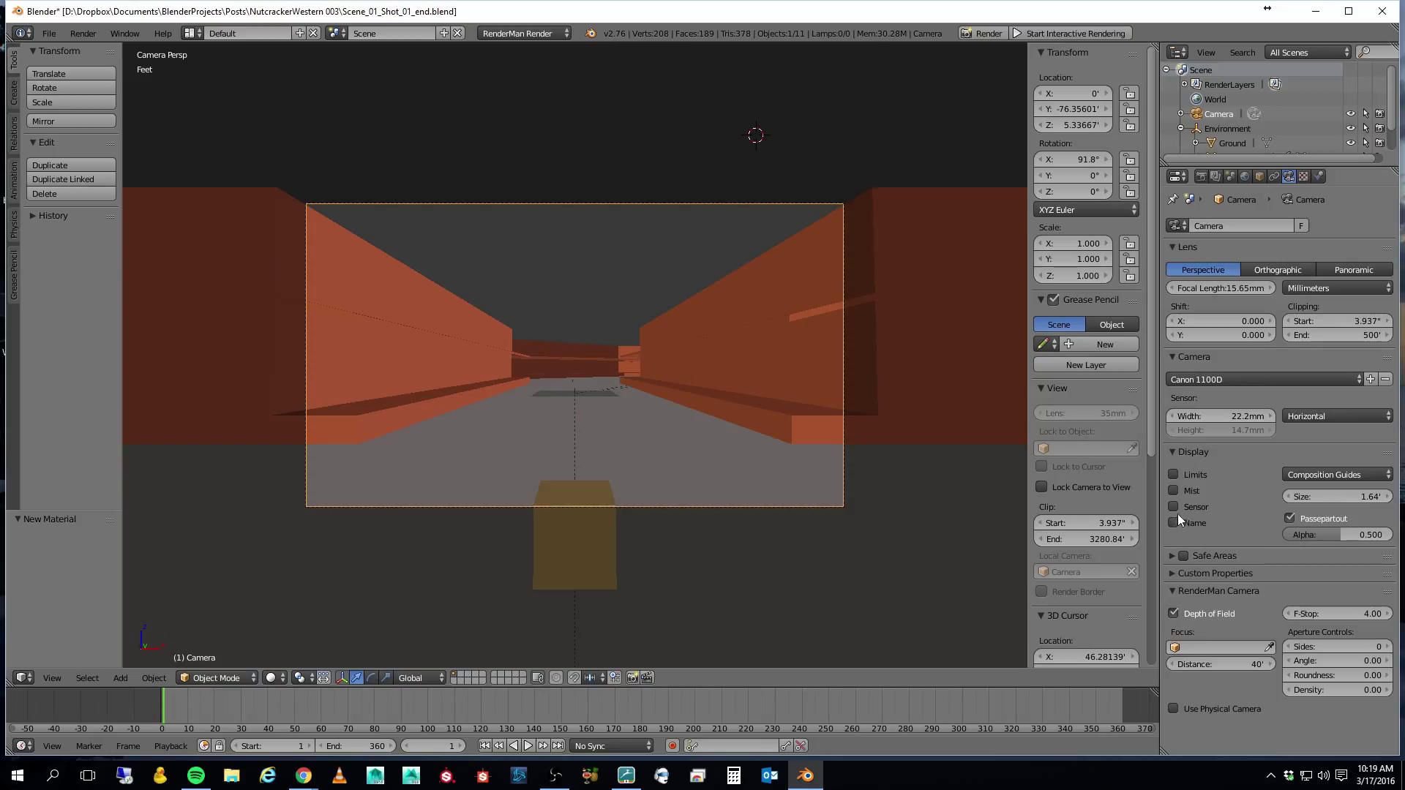
Turn on camera safe areas and the rule-of-thirds composition guide.
click(1173, 558)
click(1183, 555)
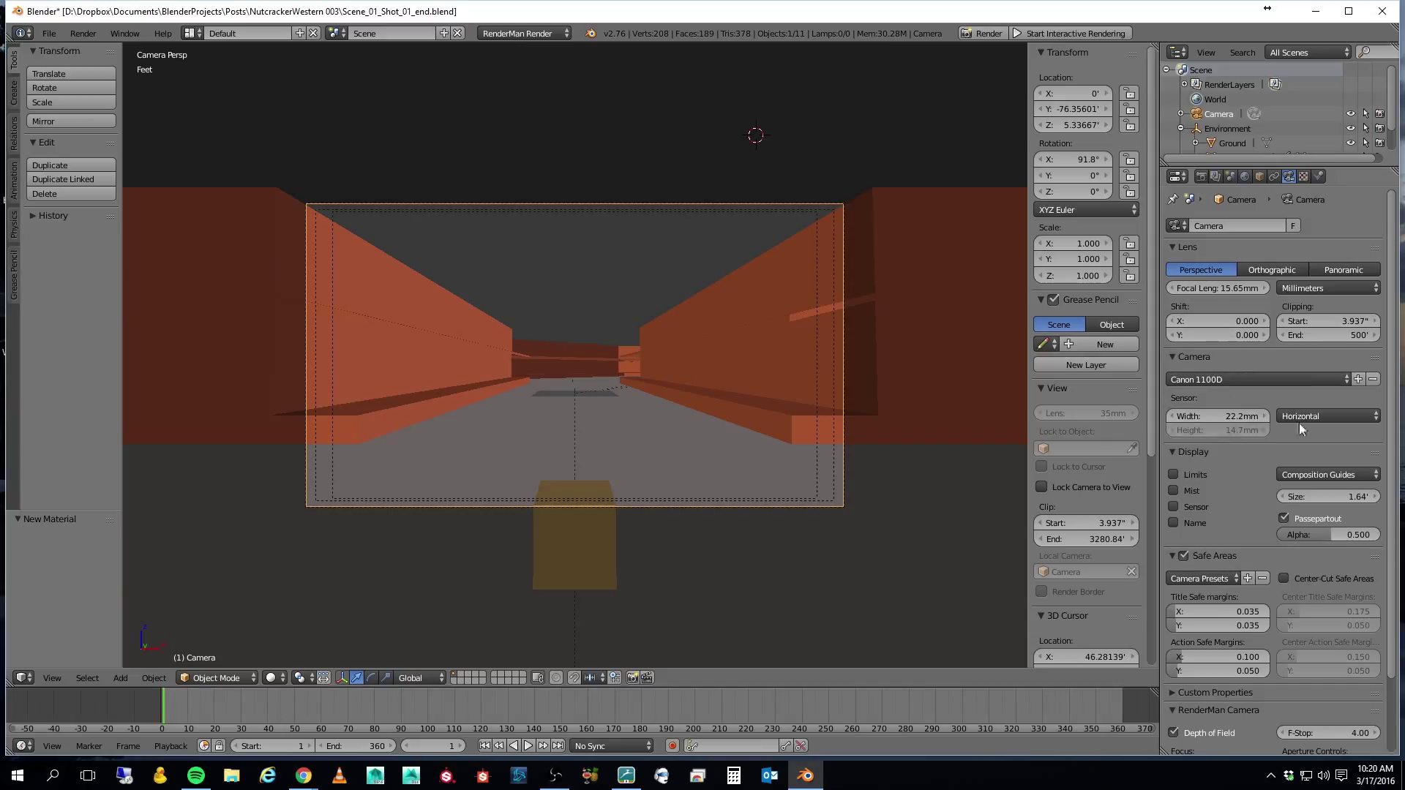
click(1343, 474)
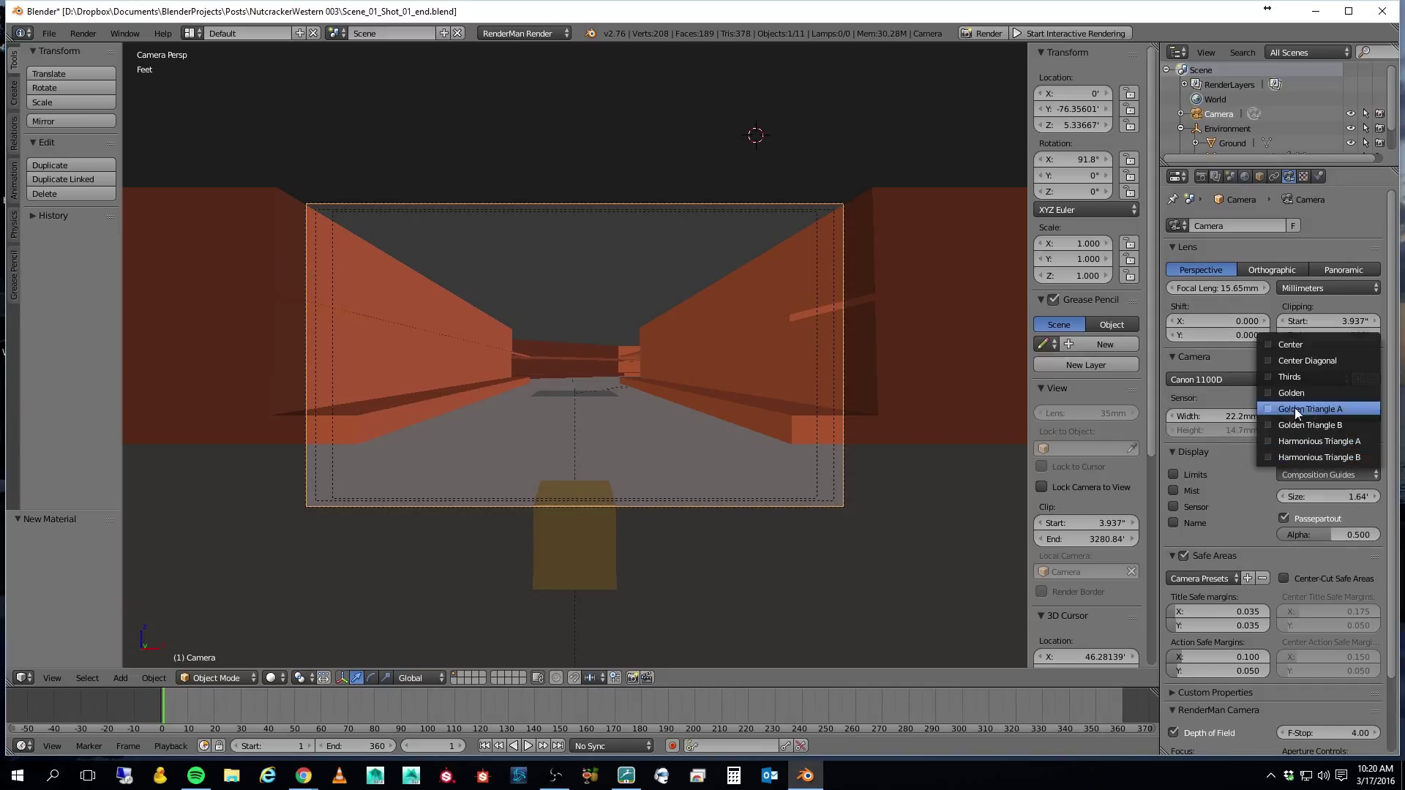
click(1271, 376)
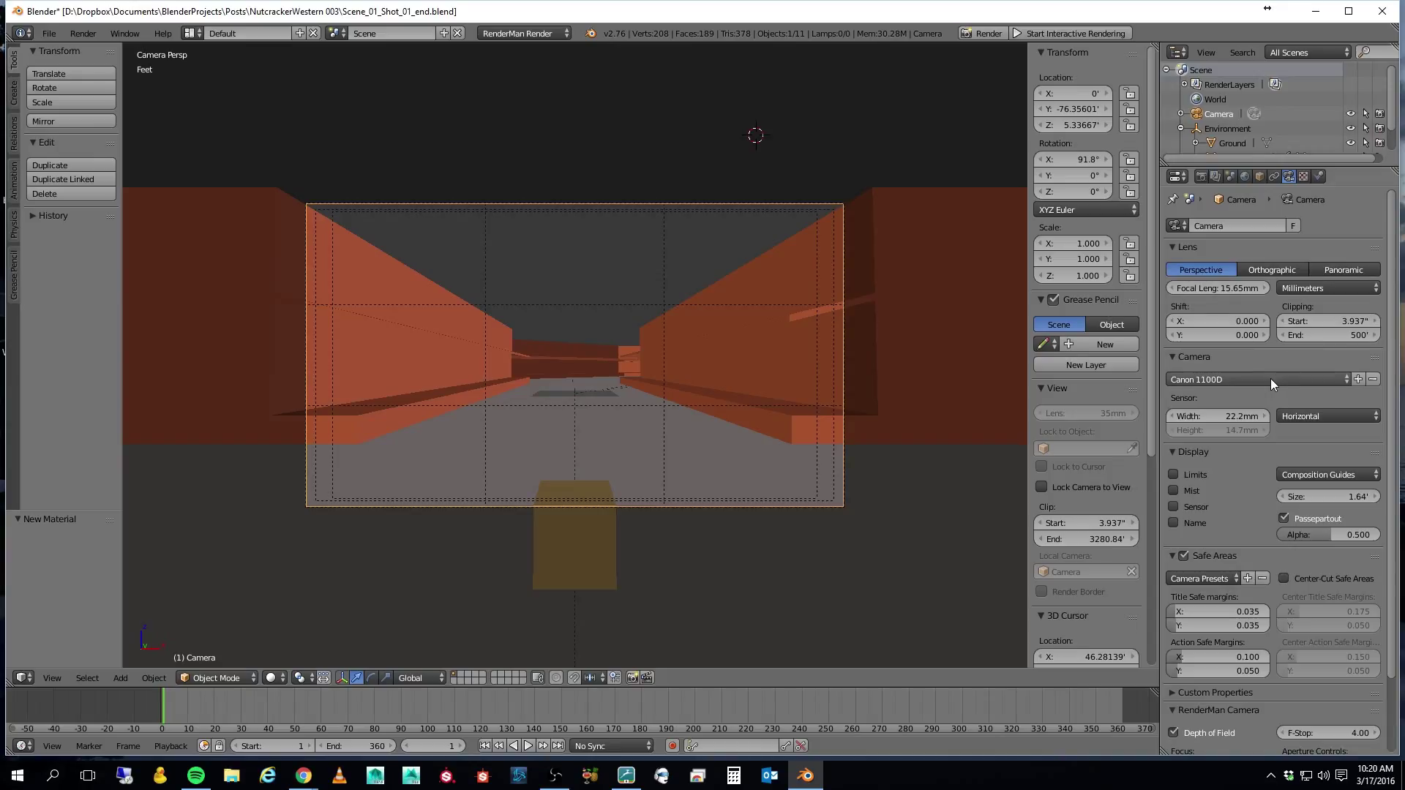
Add the Center and Center Diagonal composition guides to the camera frame.
click(1323, 412)
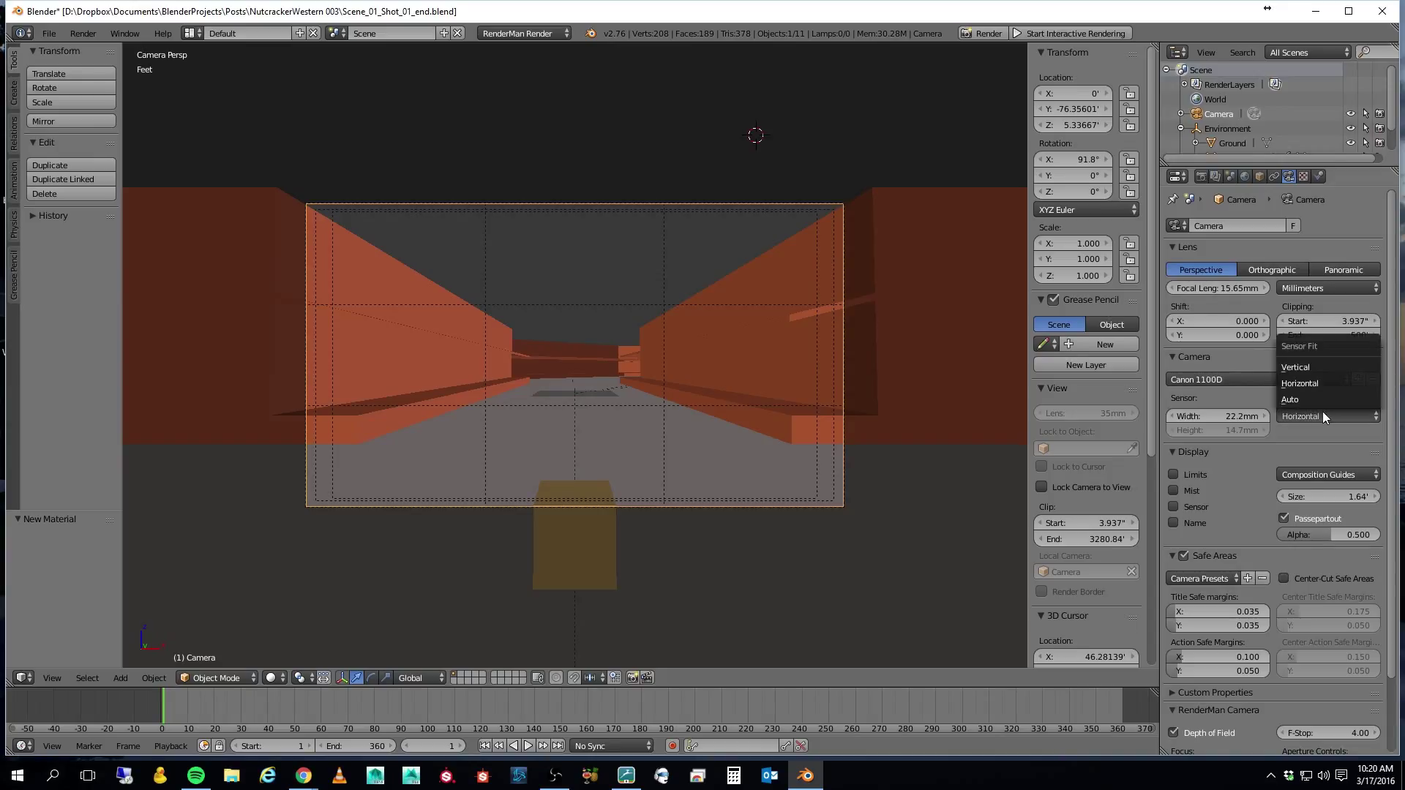
click(1311, 473)
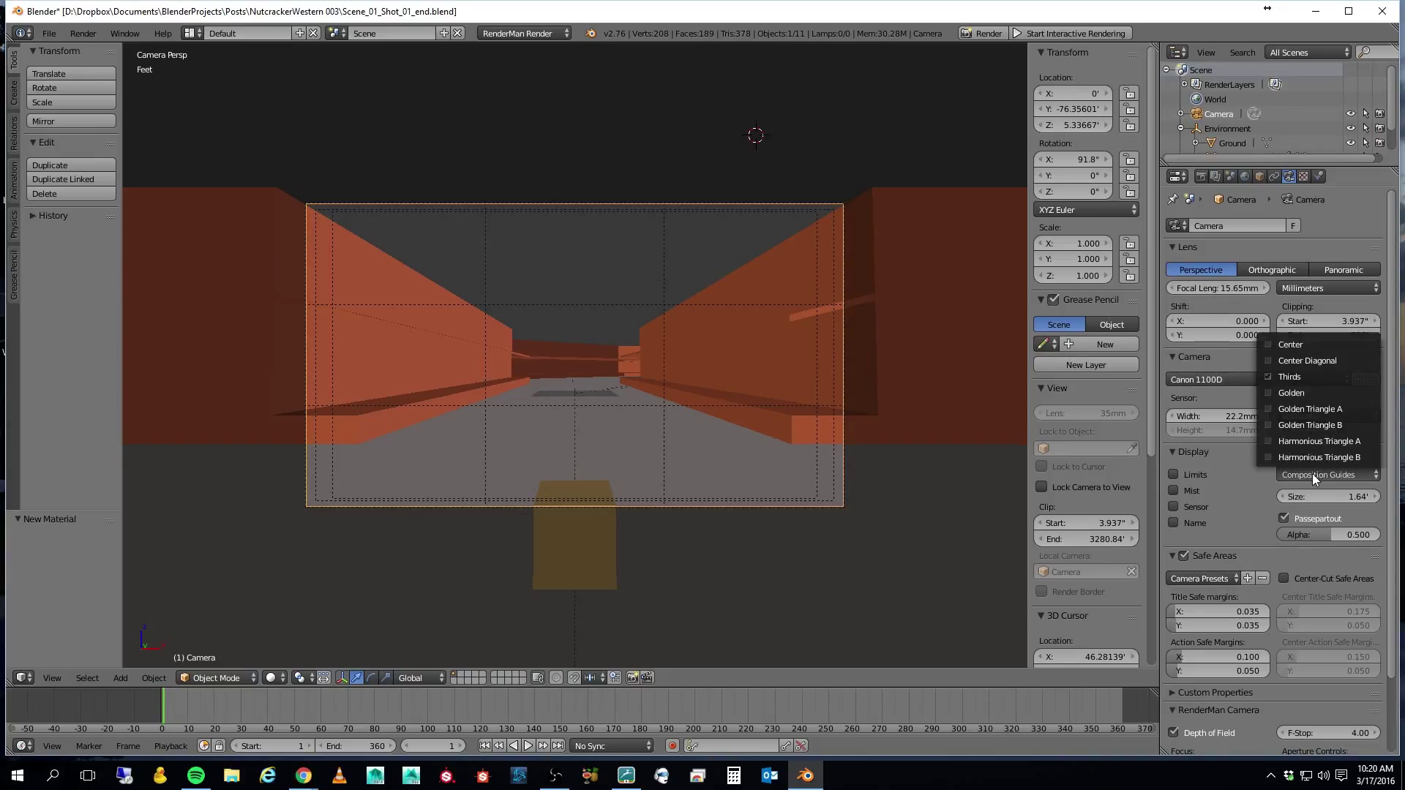
click(1271, 344)
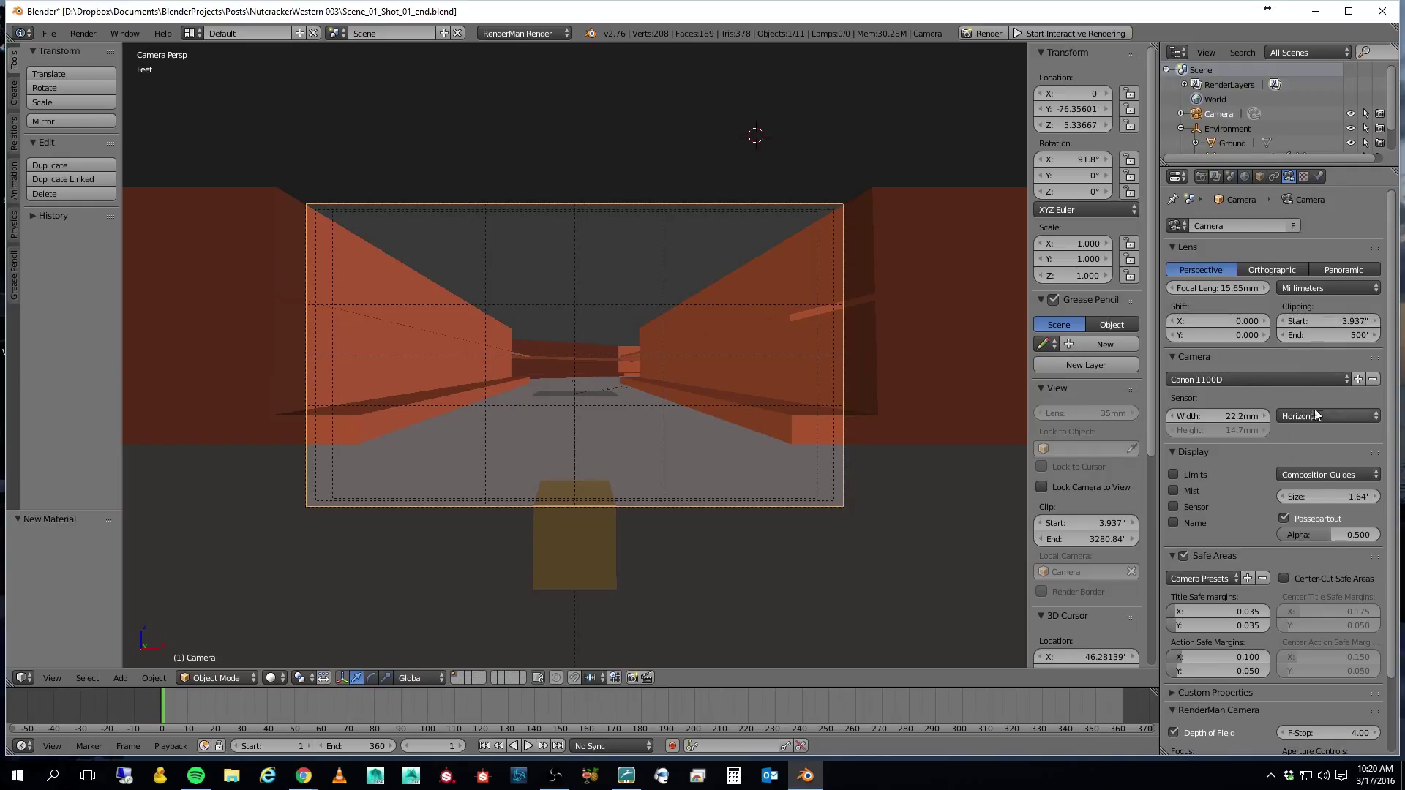
click(1320, 474)
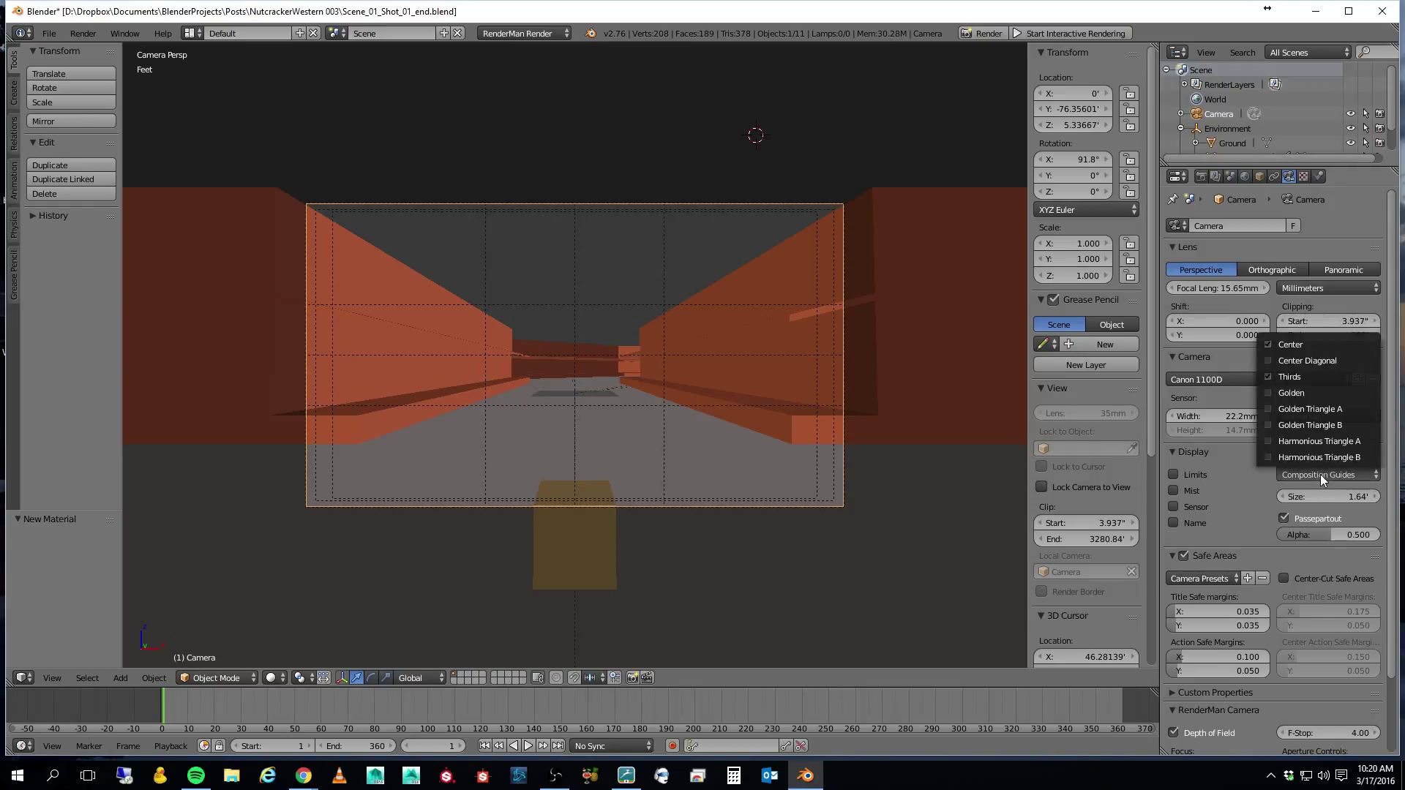
click(1271, 360)
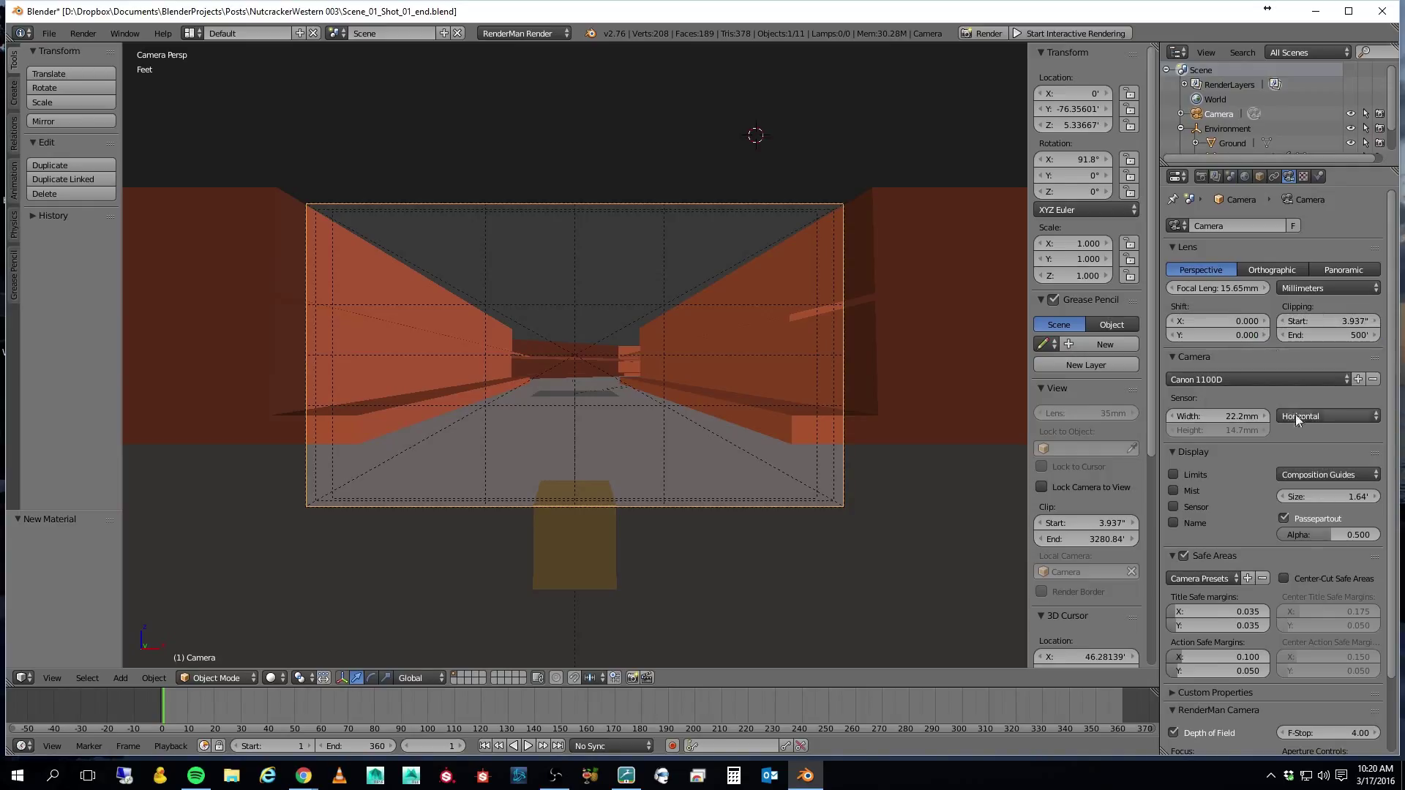
click(1315, 415)
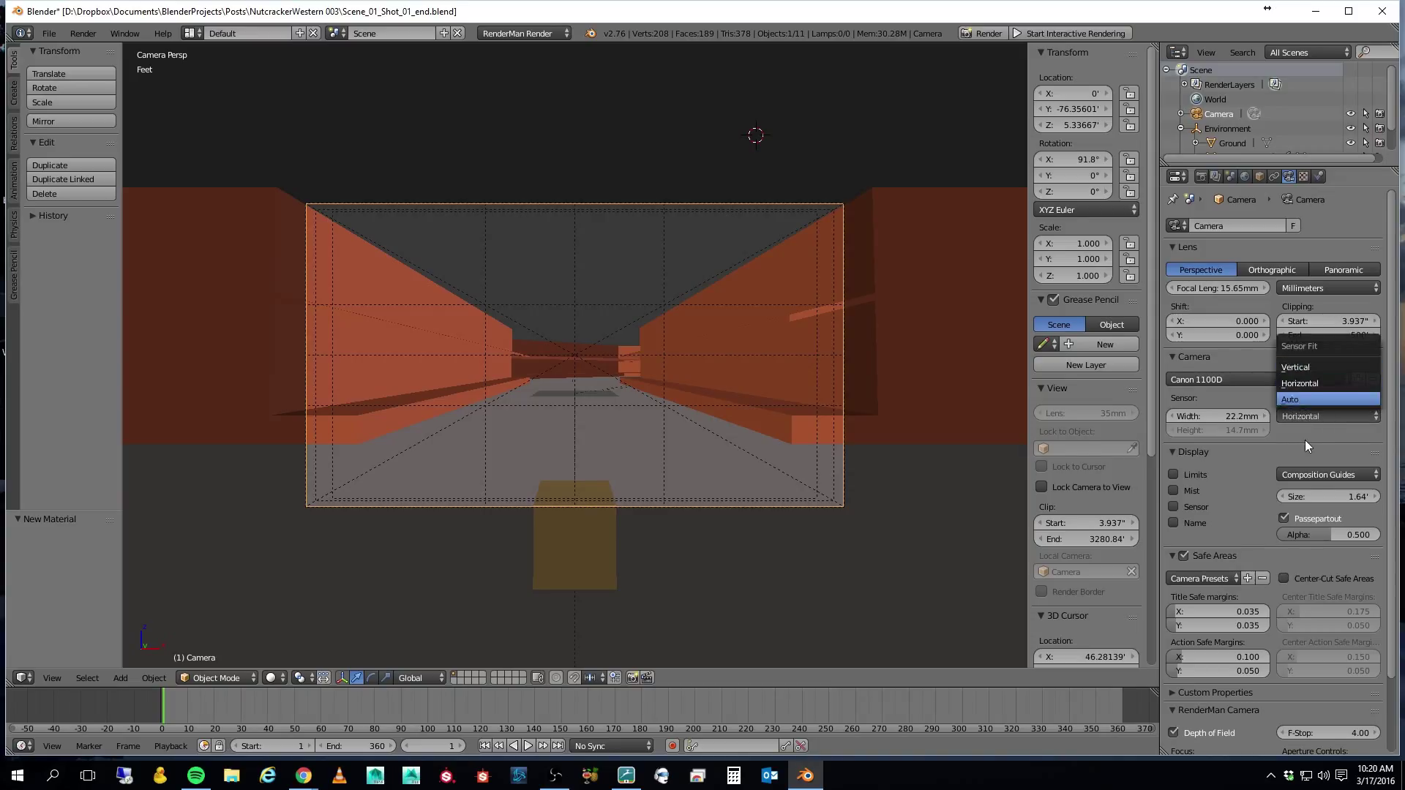
click(1307, 473)
click(1273, 347)
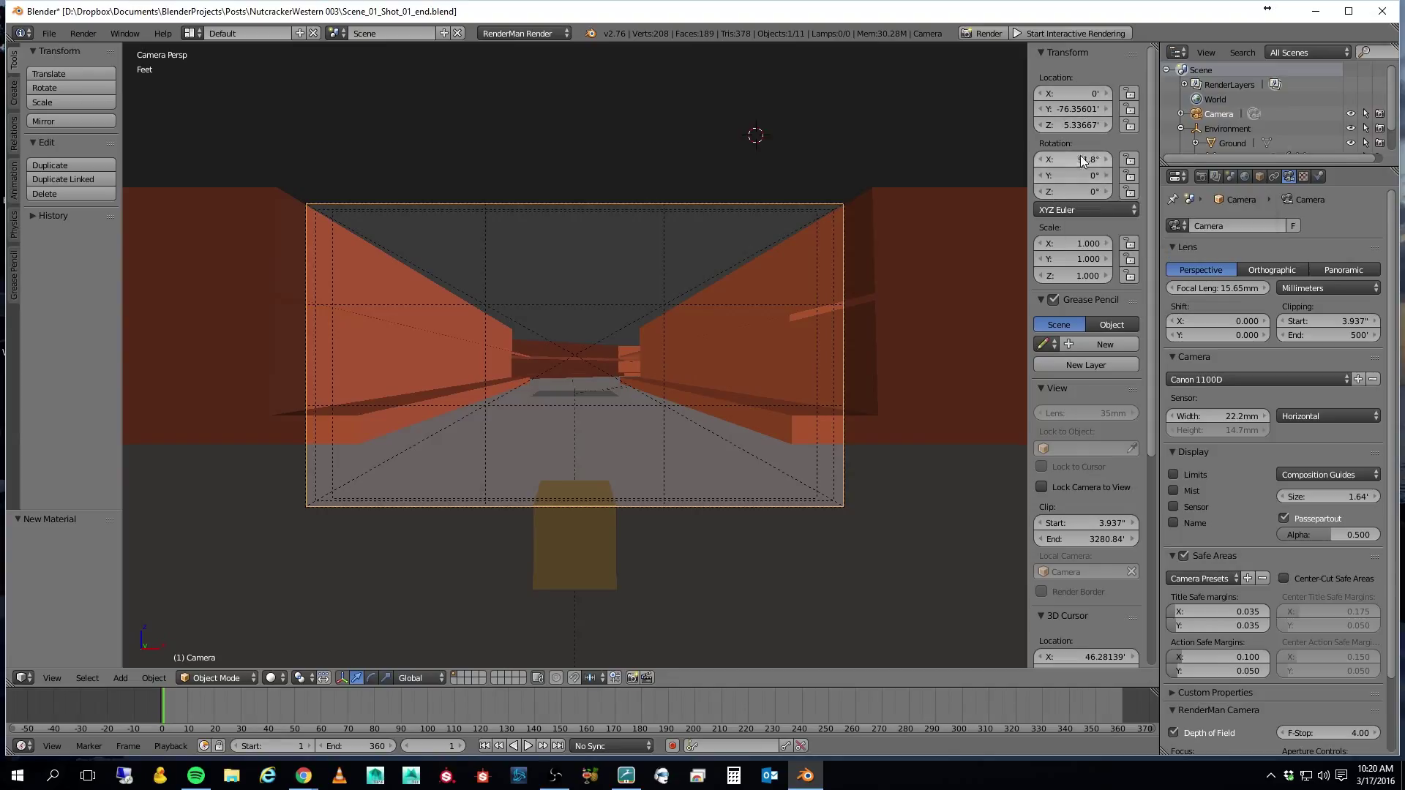
Set the camera height to 6.42 ft and X rotation near 85°, nudging it forward.
drag(1082, 159, 1036, 159)
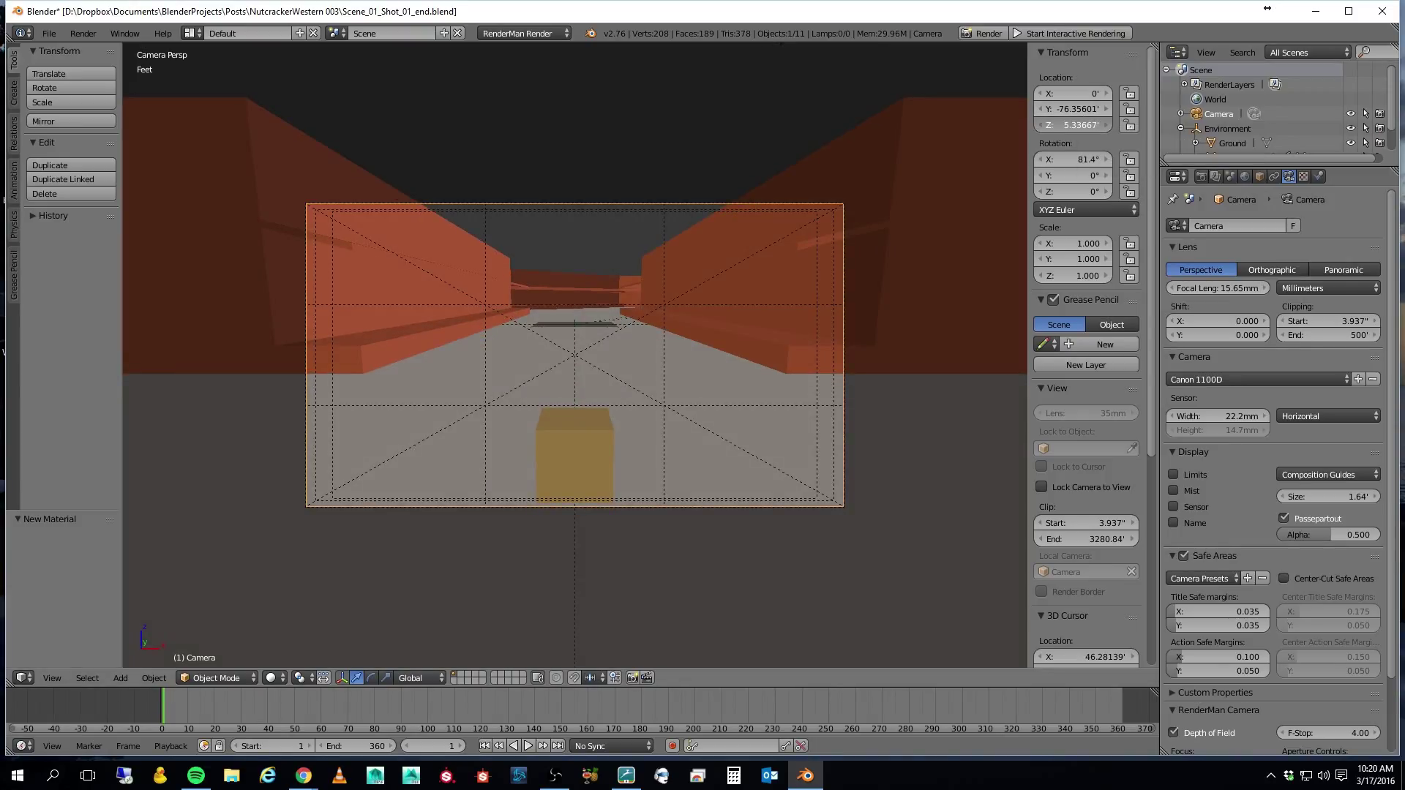
mouse_move(1075, 125)
mouse_down()
mouse_move(1090, 125)
mouse_move(1074, 125)
mouse_up()
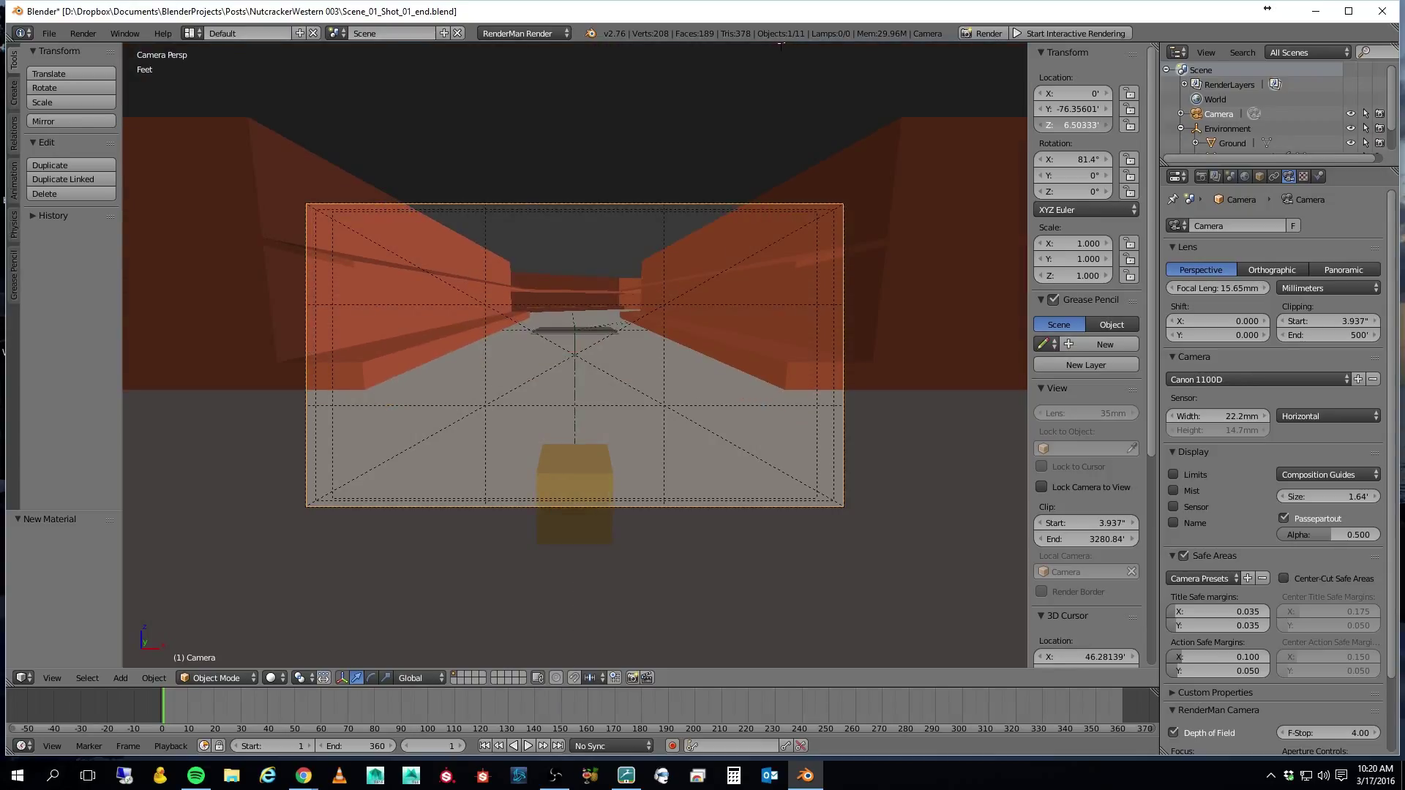
drag(1074, 125, 1070, 125)
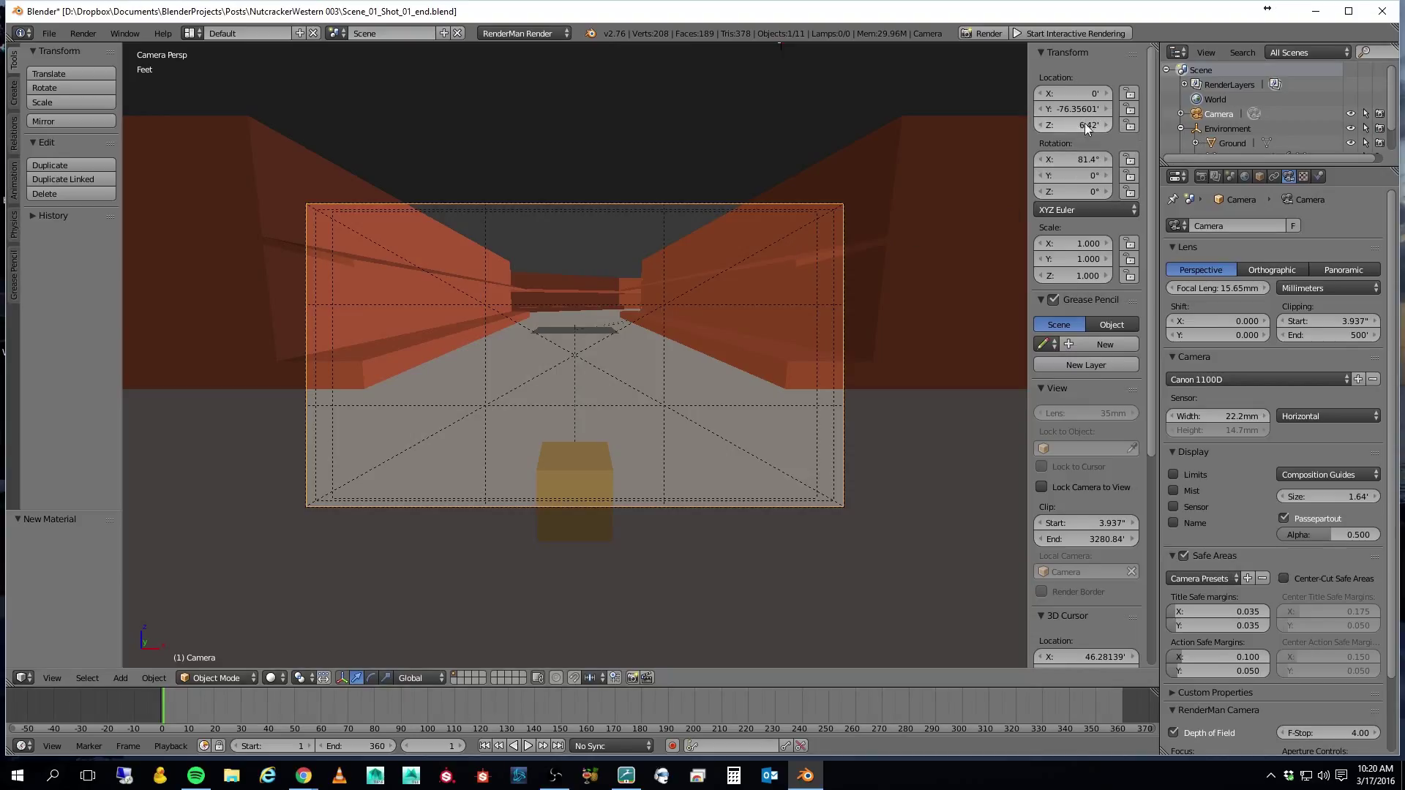
drag(1089, 159, 1103, 159)
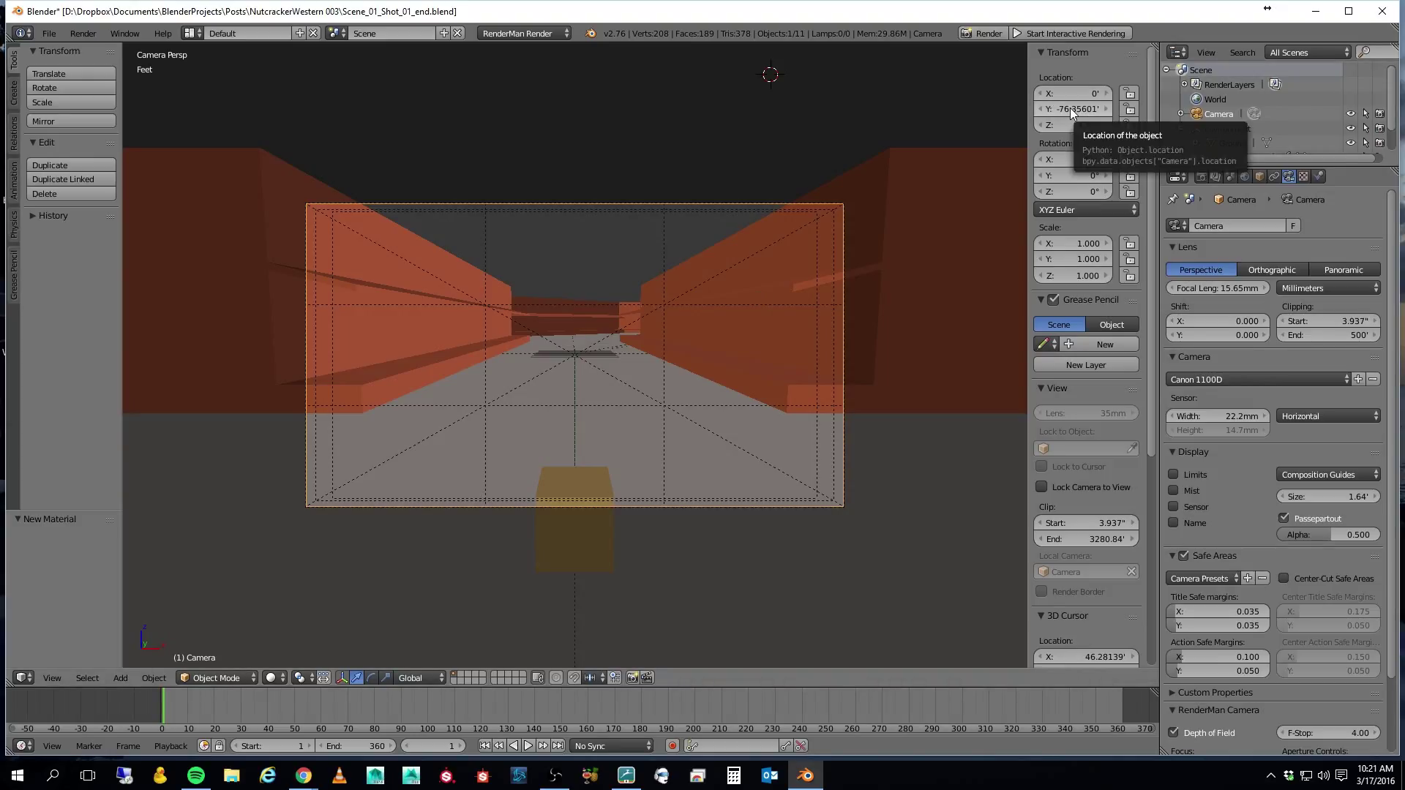
drag(1070, 108, 1096, 107)
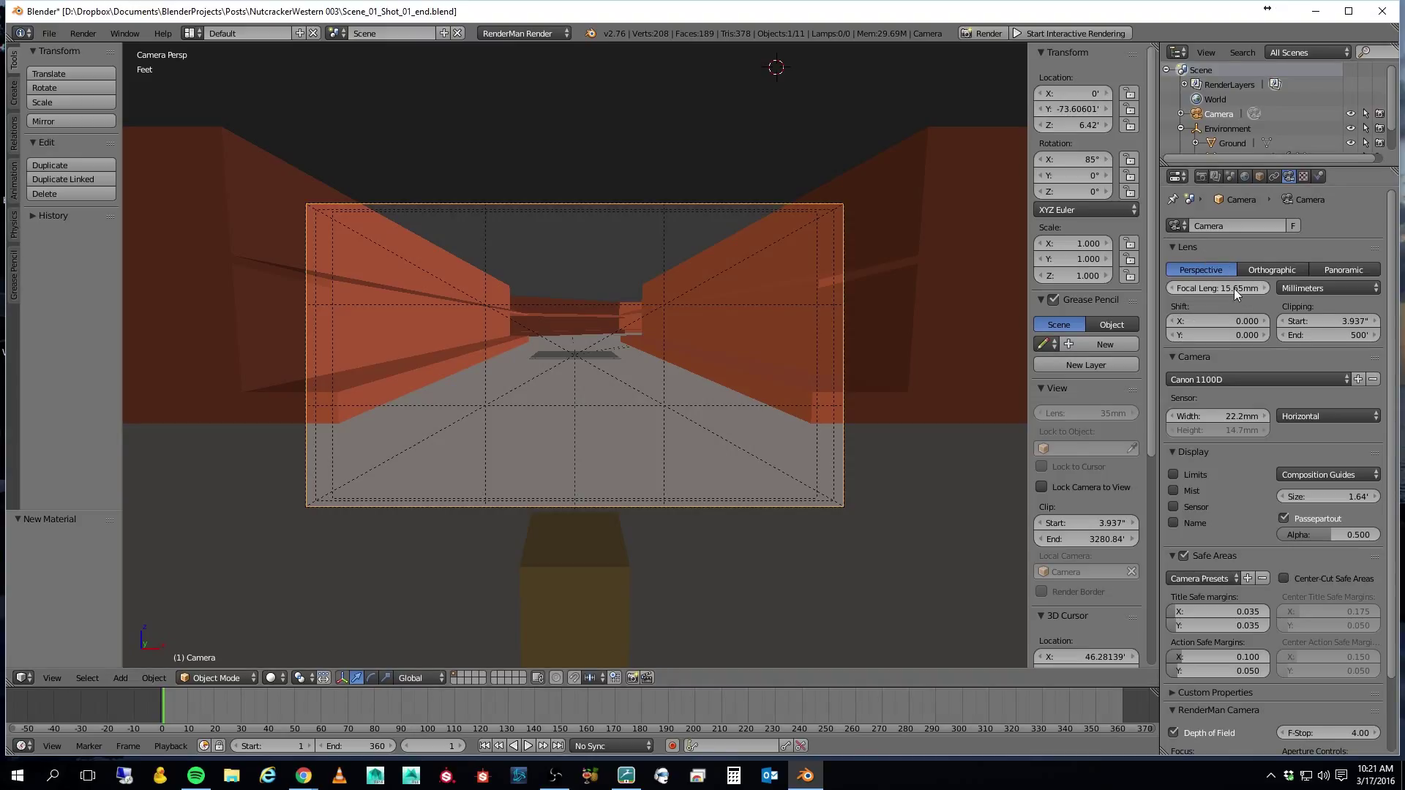
Set the focal length to 14 mm and move the camera forward to Y −73.02 ft.
drag(1234, 288, 1218, 289)
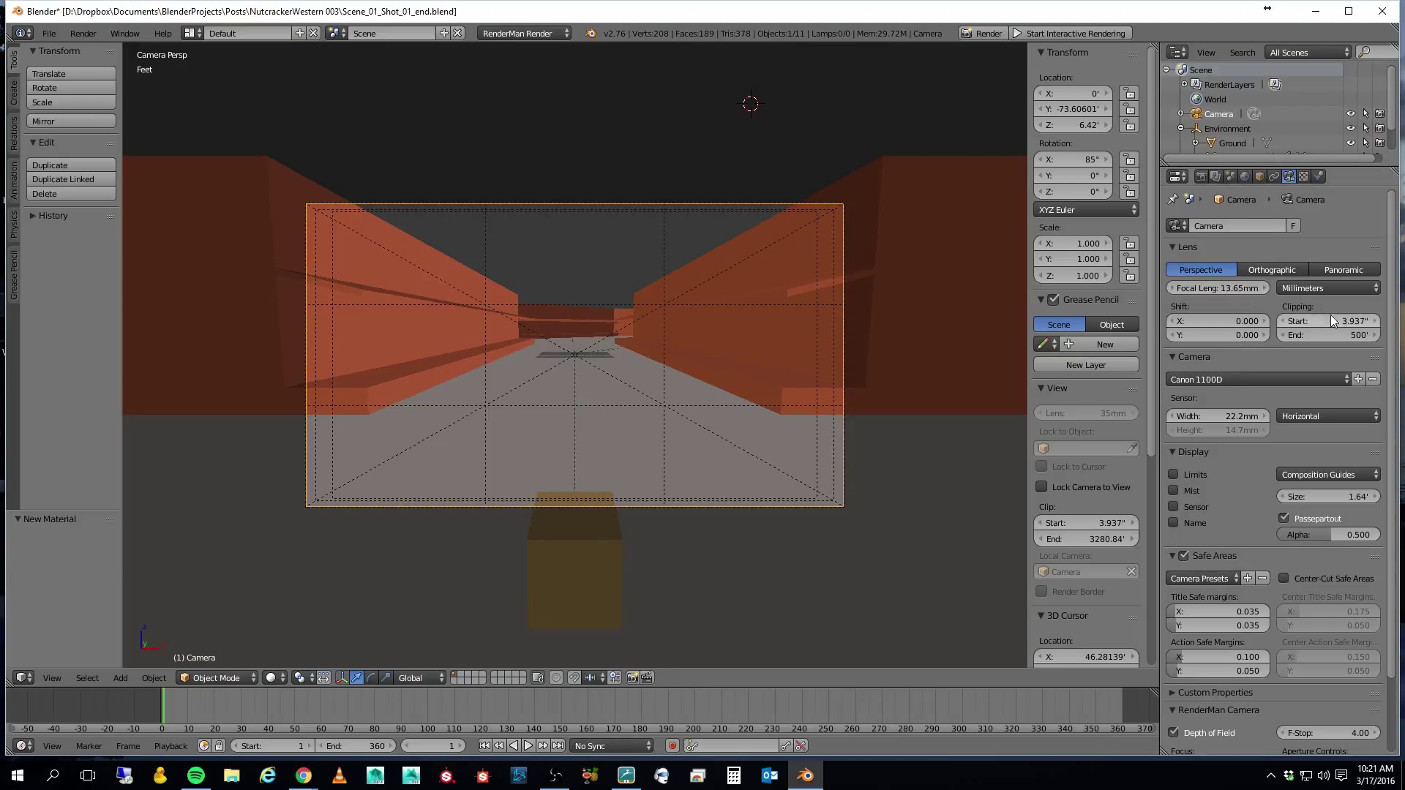
click(1244, 289)
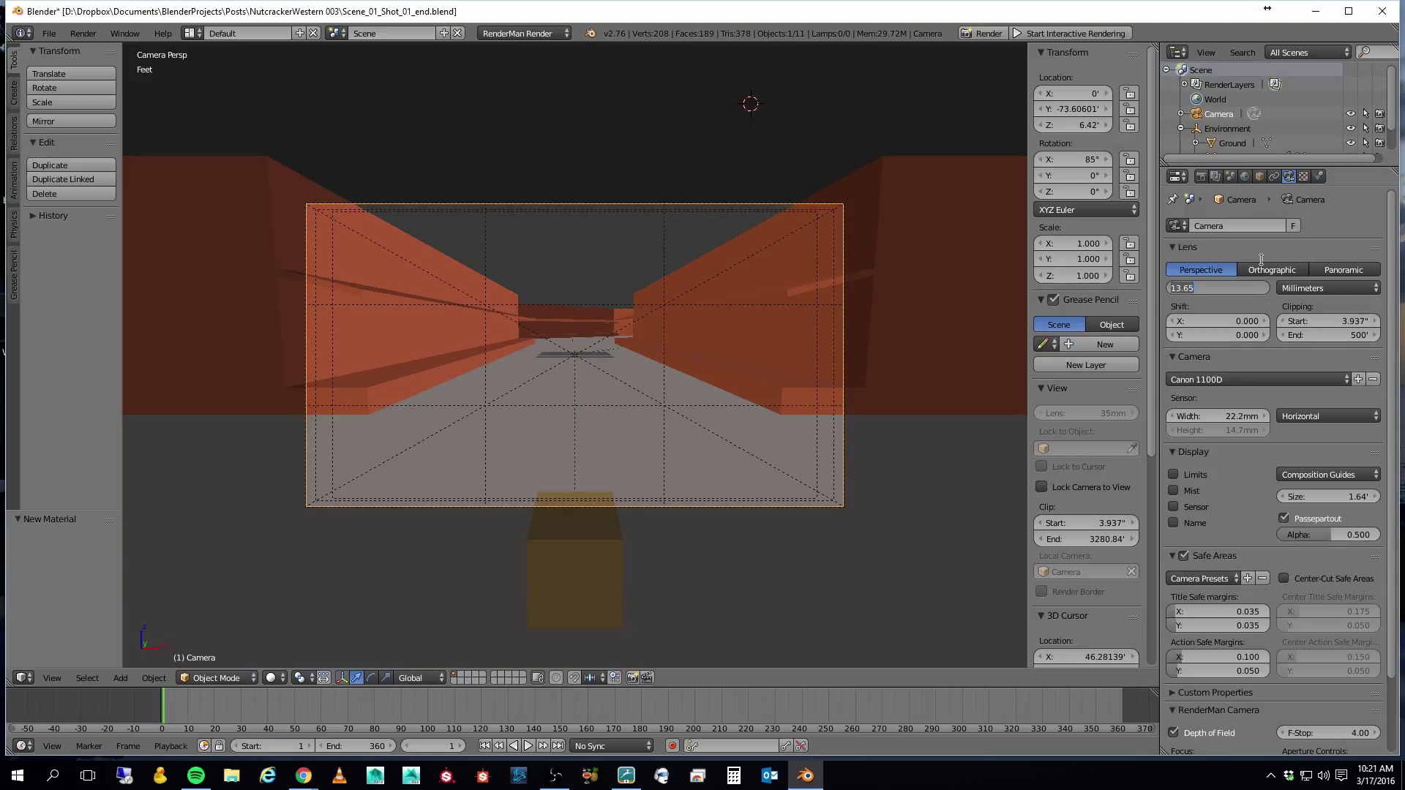
text(14)
key(Return)
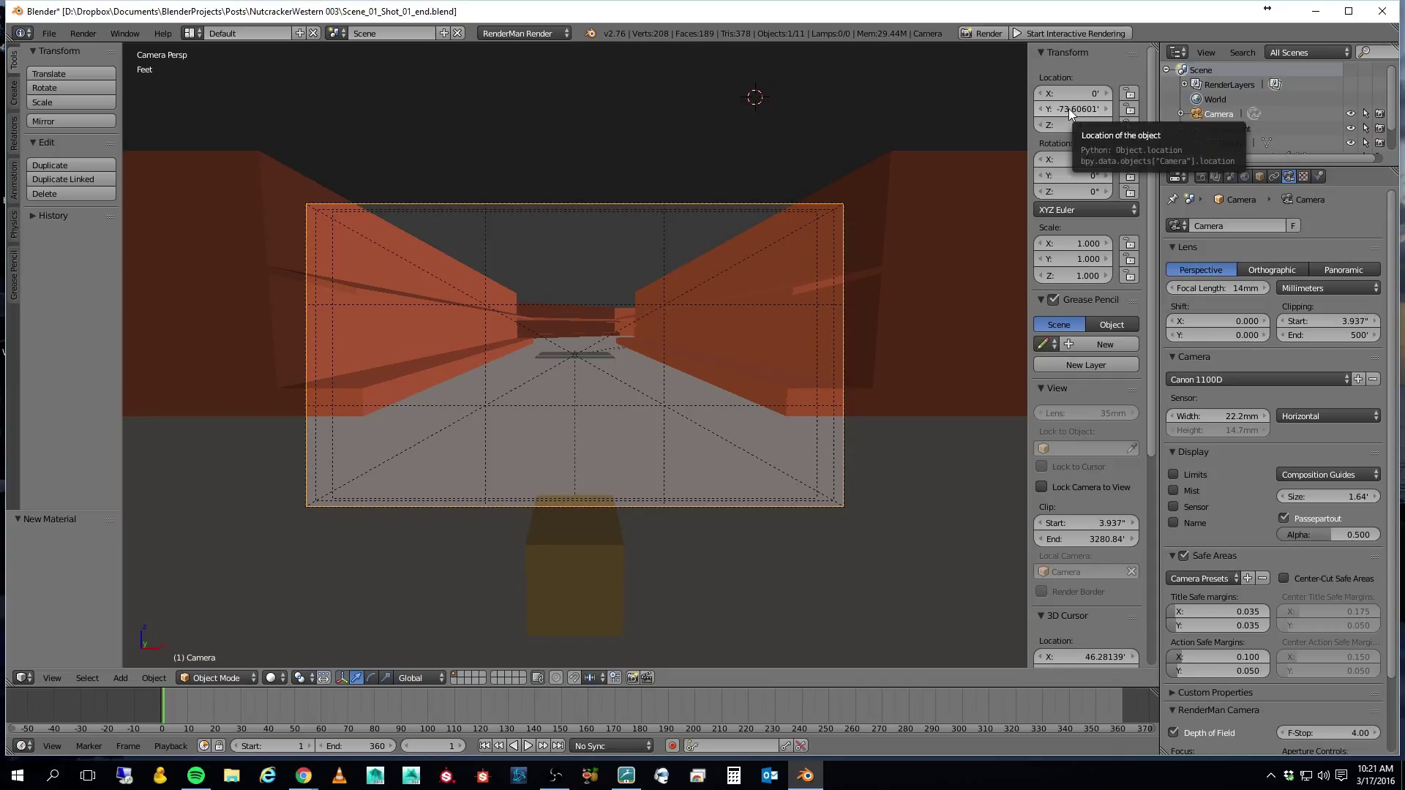
drag(1068, 108, 1090, 108)
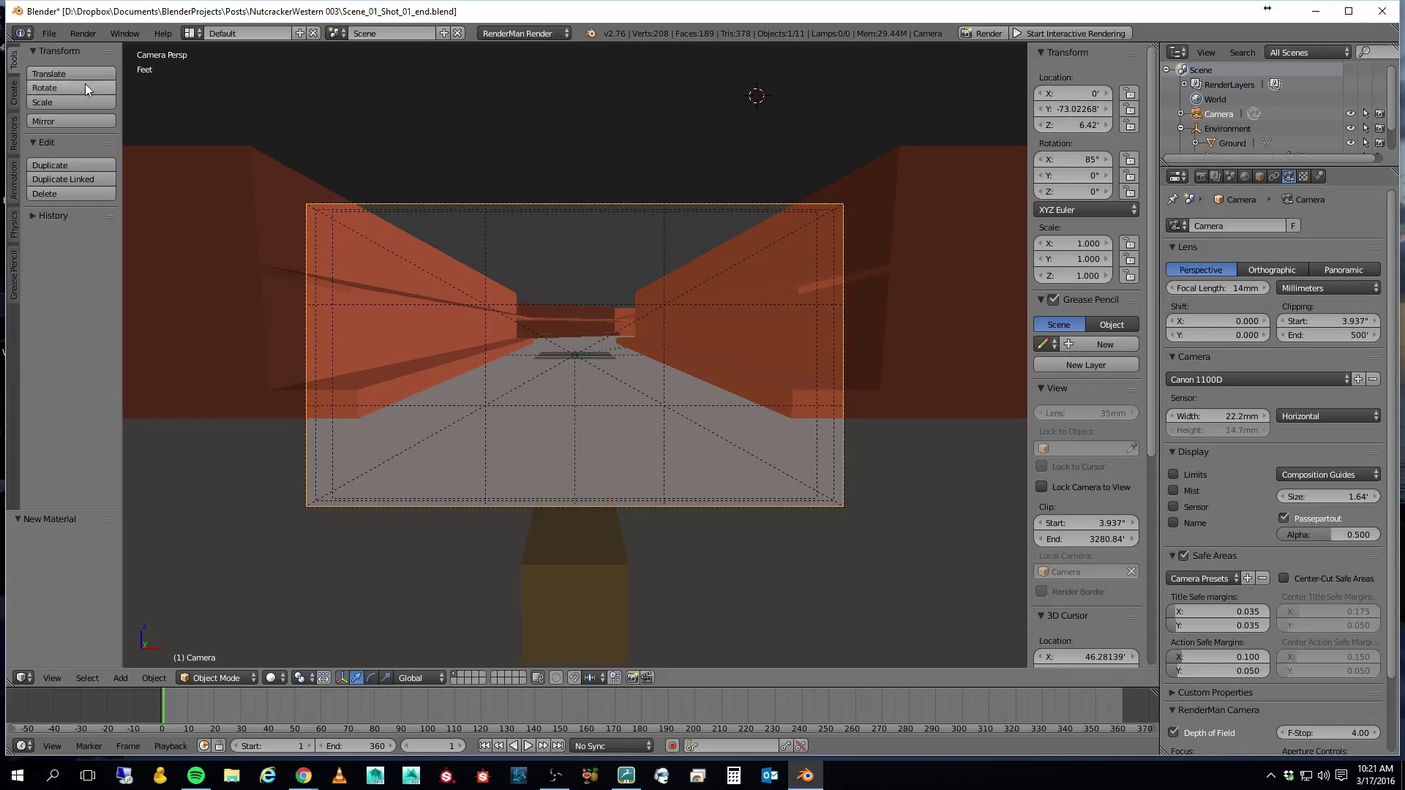
Save the shot file and play the camera animation, stopping back at frame 1.
click(48, 33)
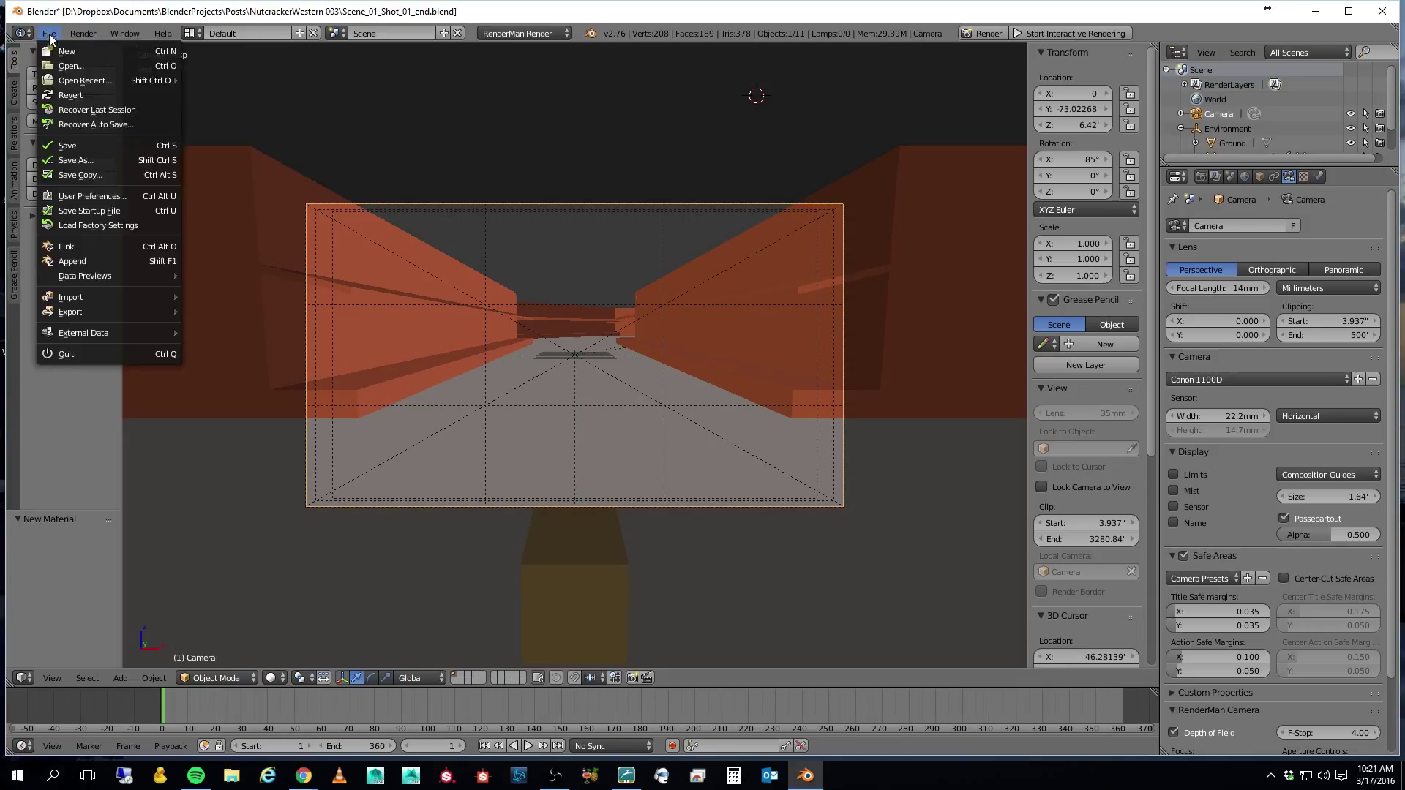
click(93, 143)
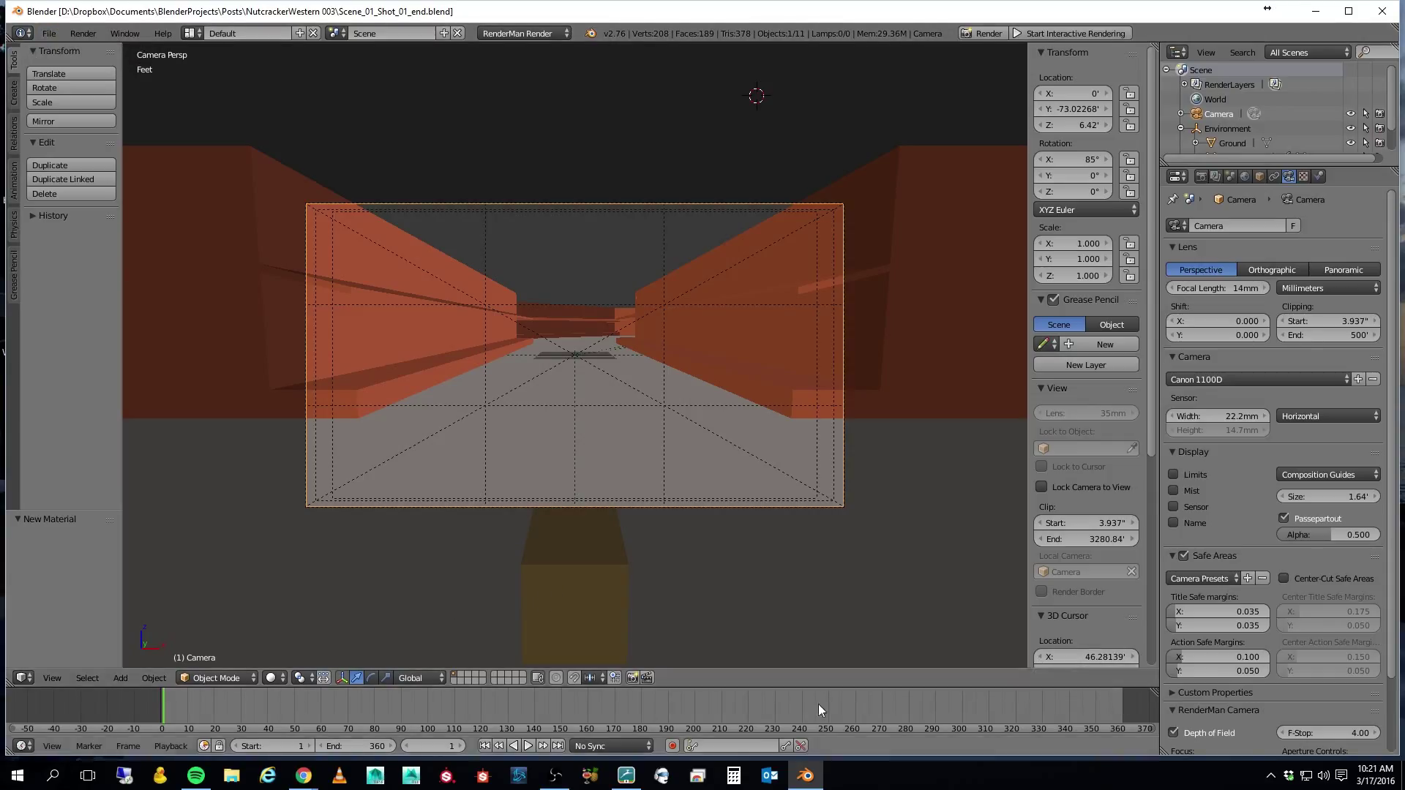
click(526, 745)
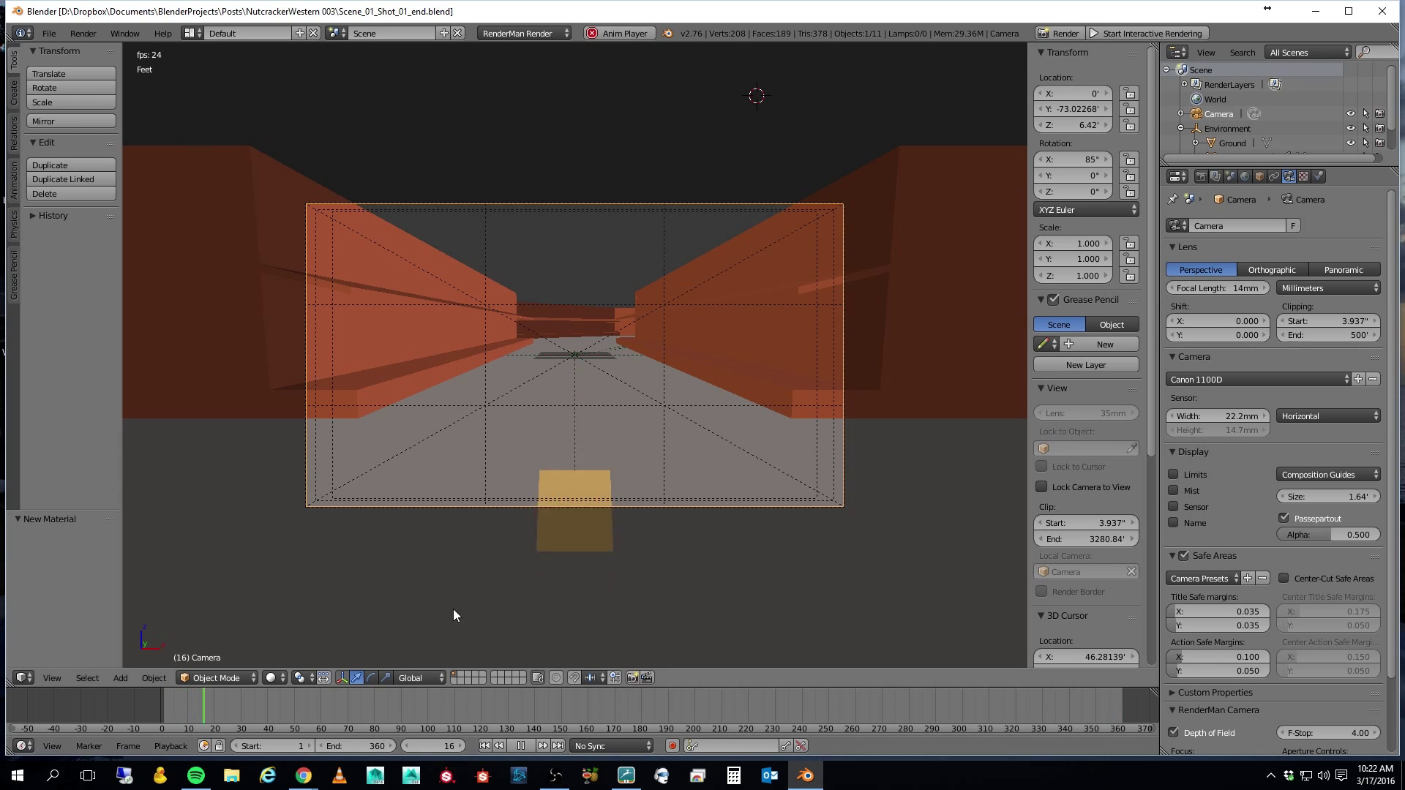
key(Escape)
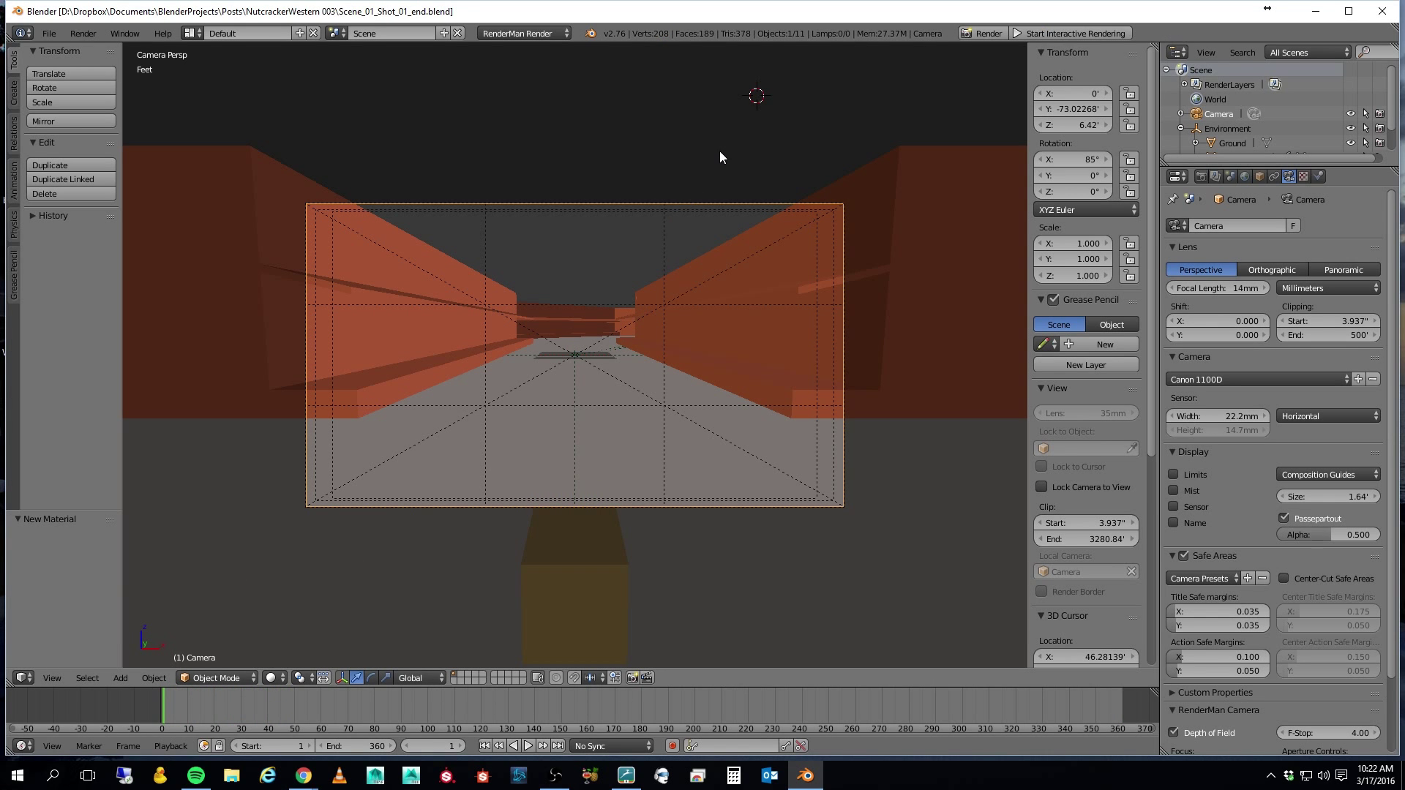
Orbit out of the camera view, then select and delete the BuildingsEast02 building block.
middle_drag(722, 153, 618, 256)
scroll(692, 184, down, 5)
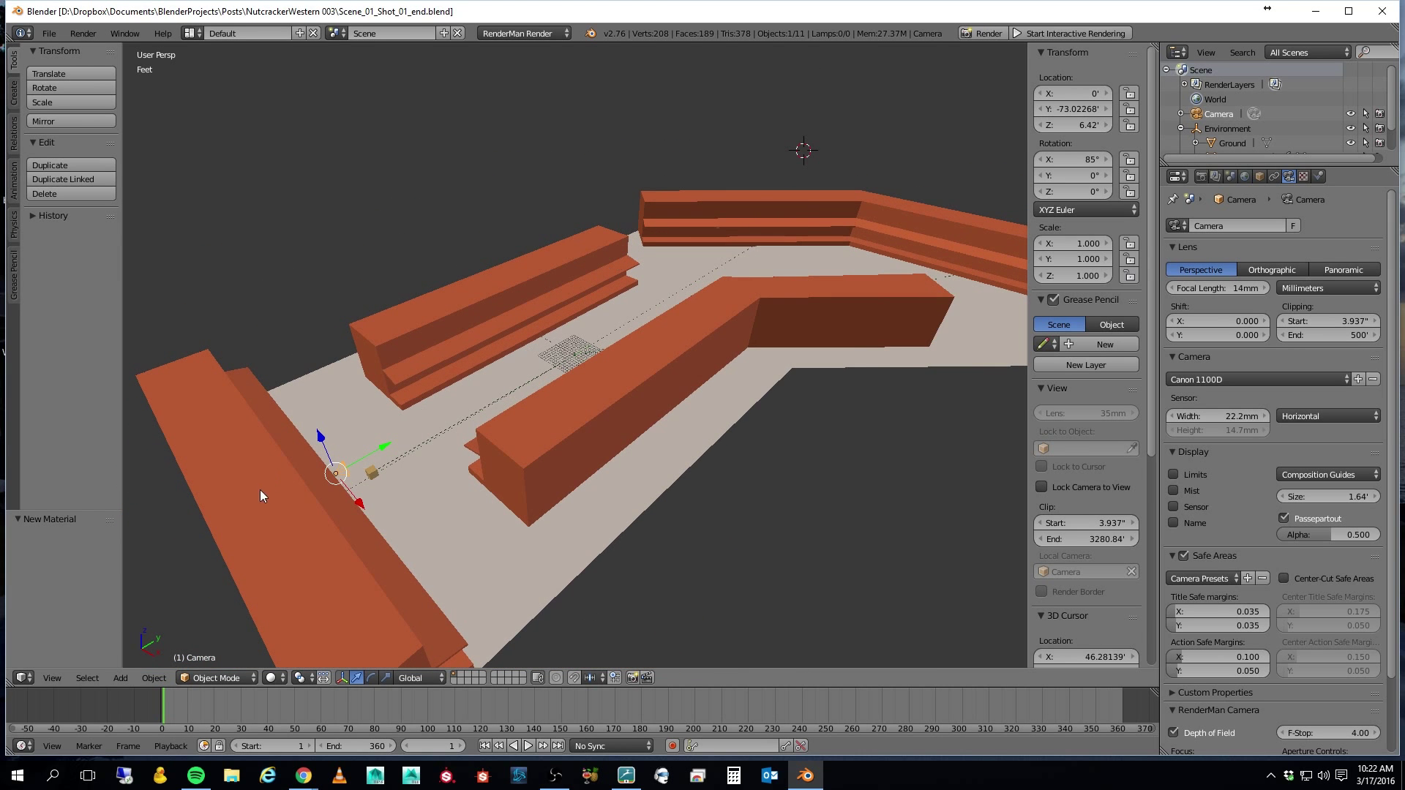
middle_drag(652, 317, 564, 311)
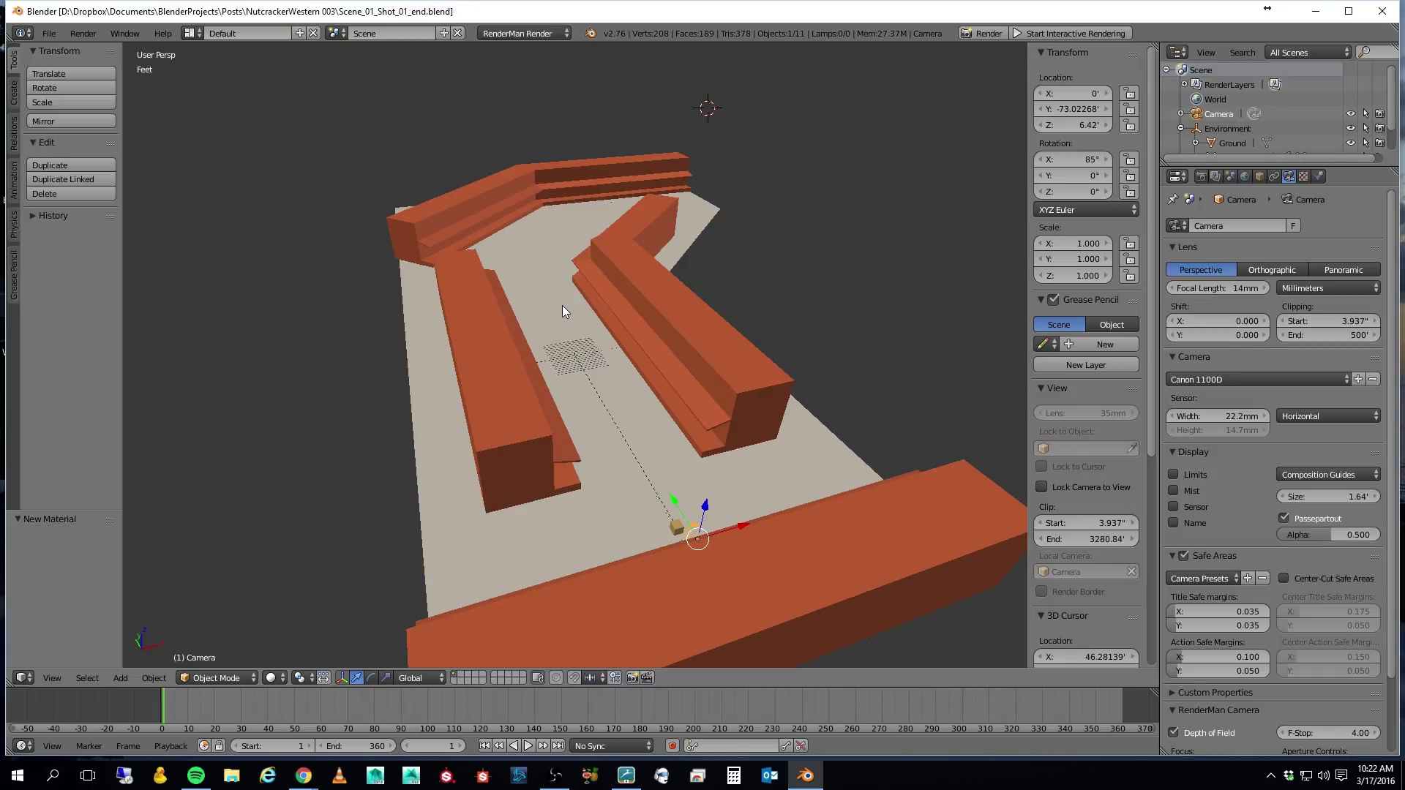
right_click(644, 219)
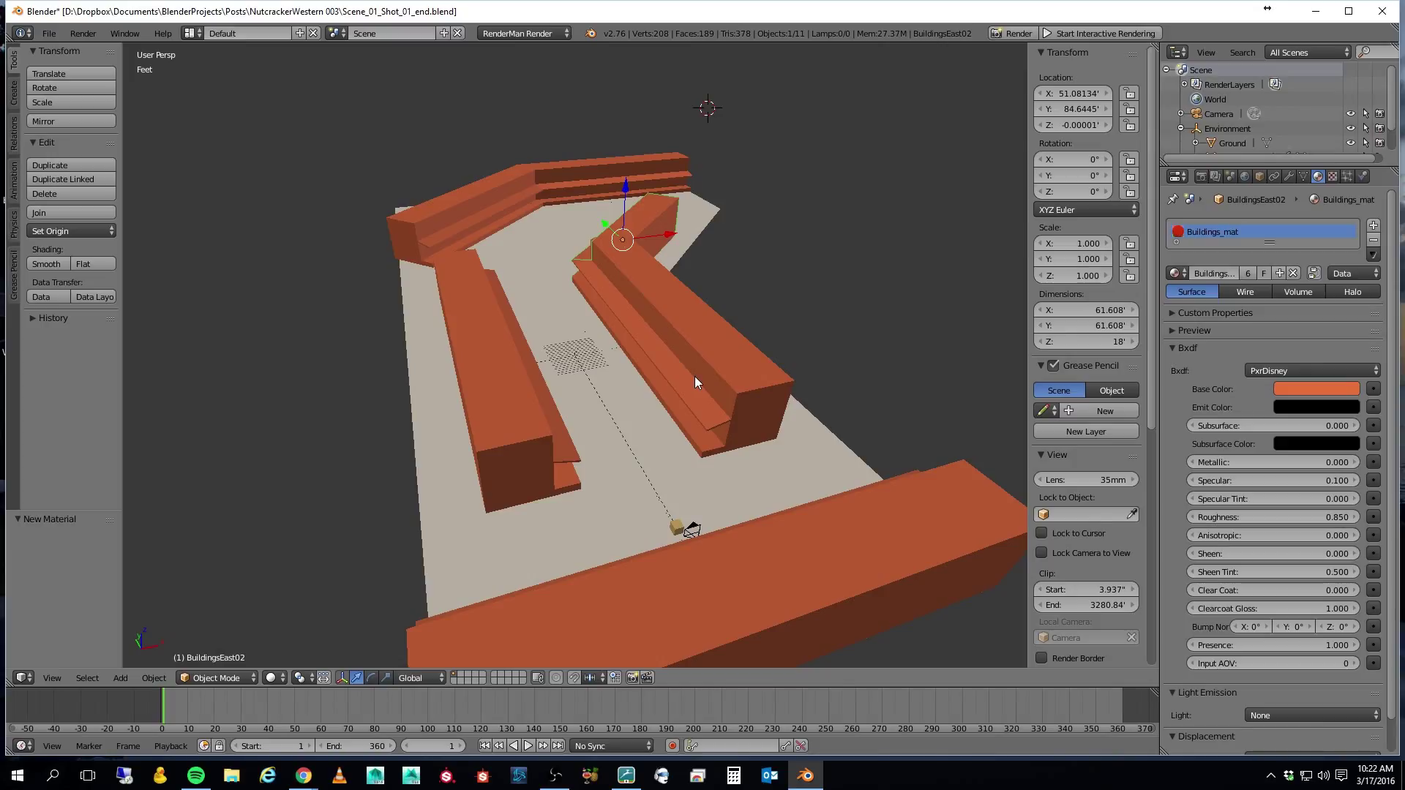
key(x)
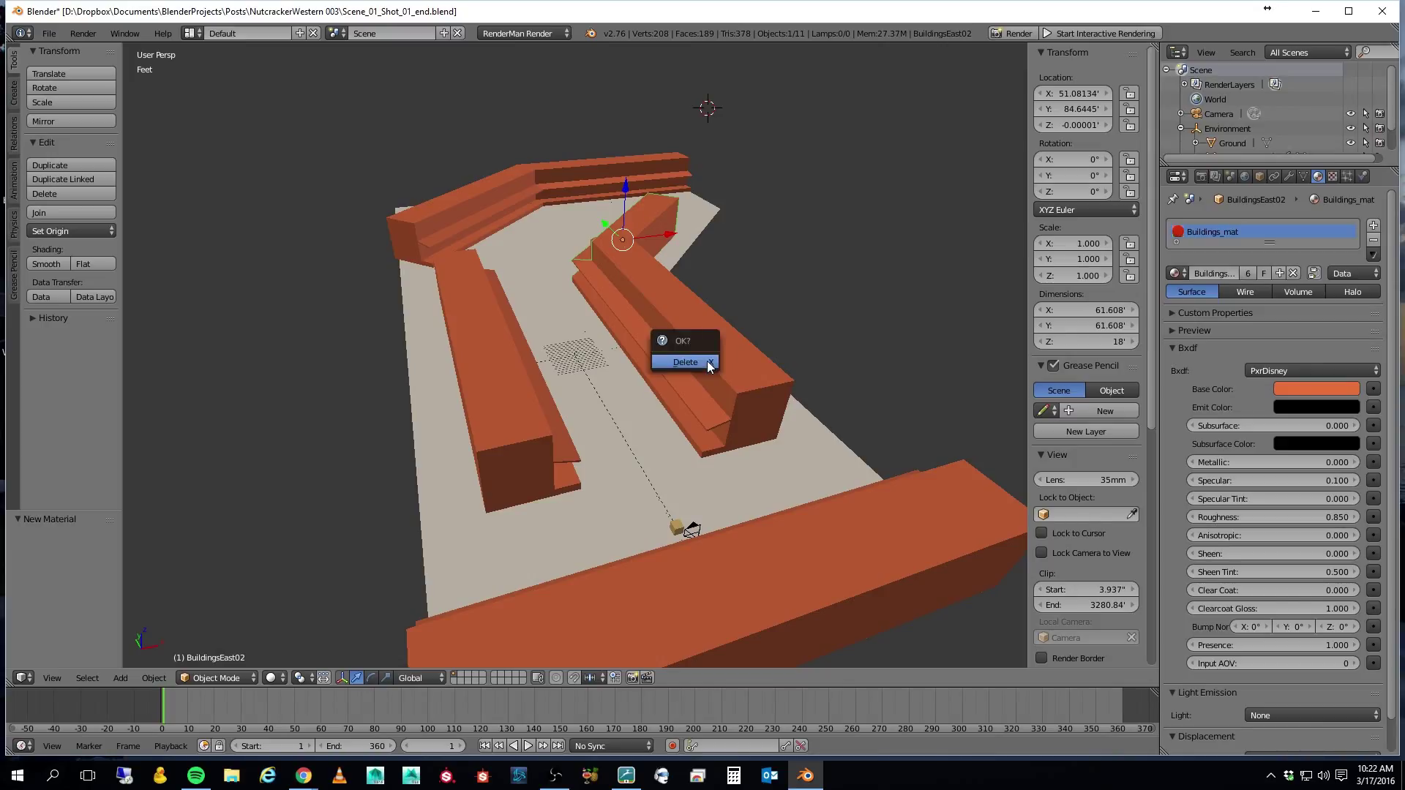
click(707, 362)
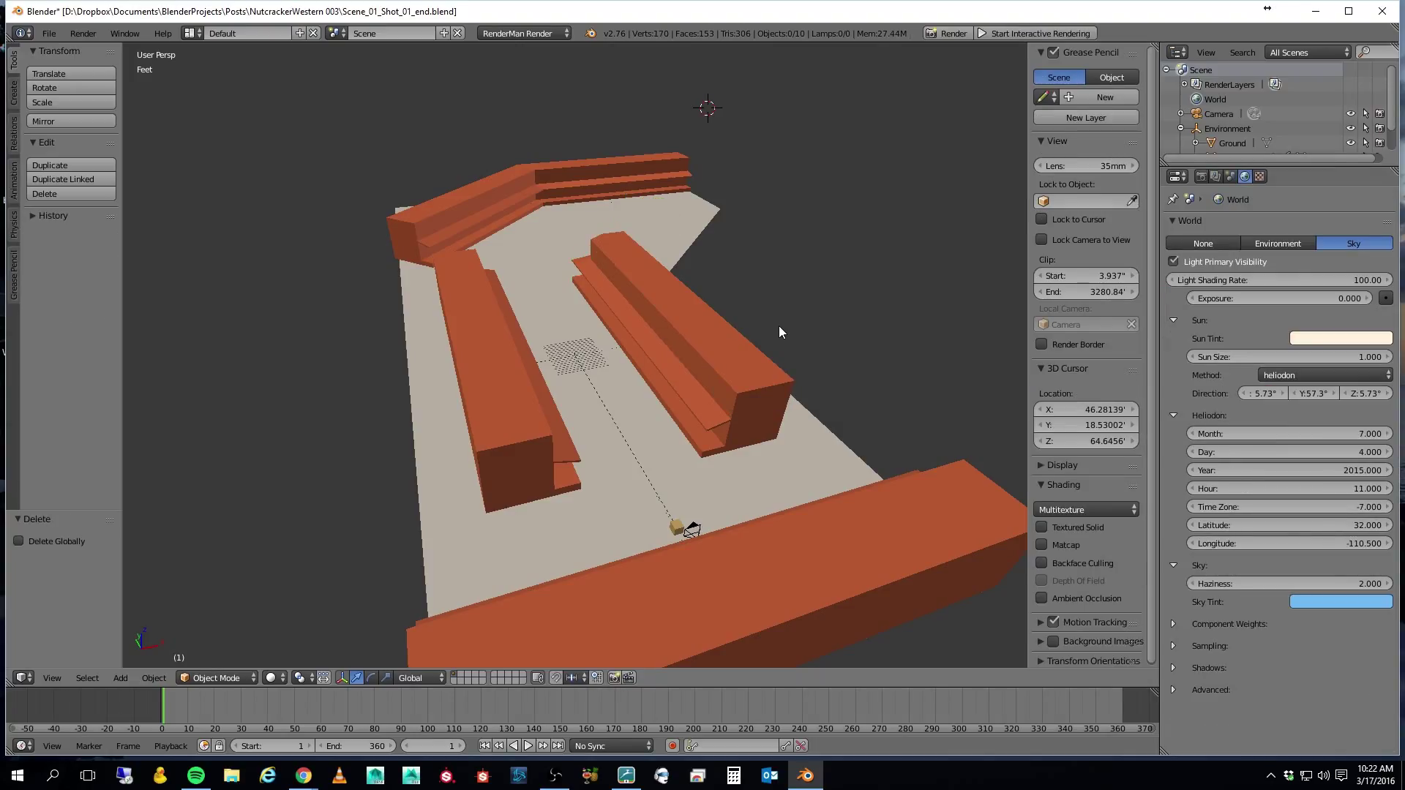
Select the foreground BuildingsSouth block and orbit and zoom to a top-down view of the set.
right_click(848, 538)
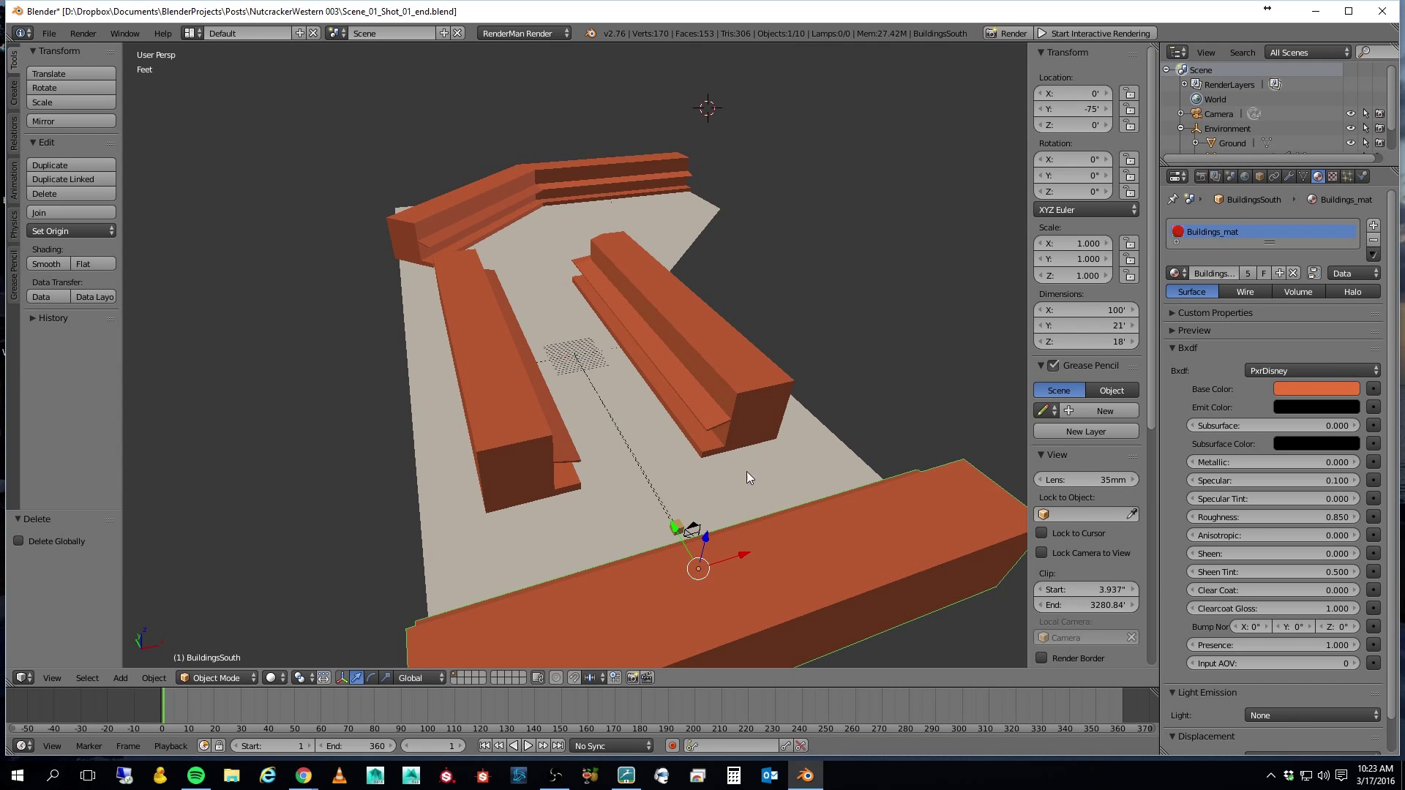
middle_drag(761, 455, 664, 439)
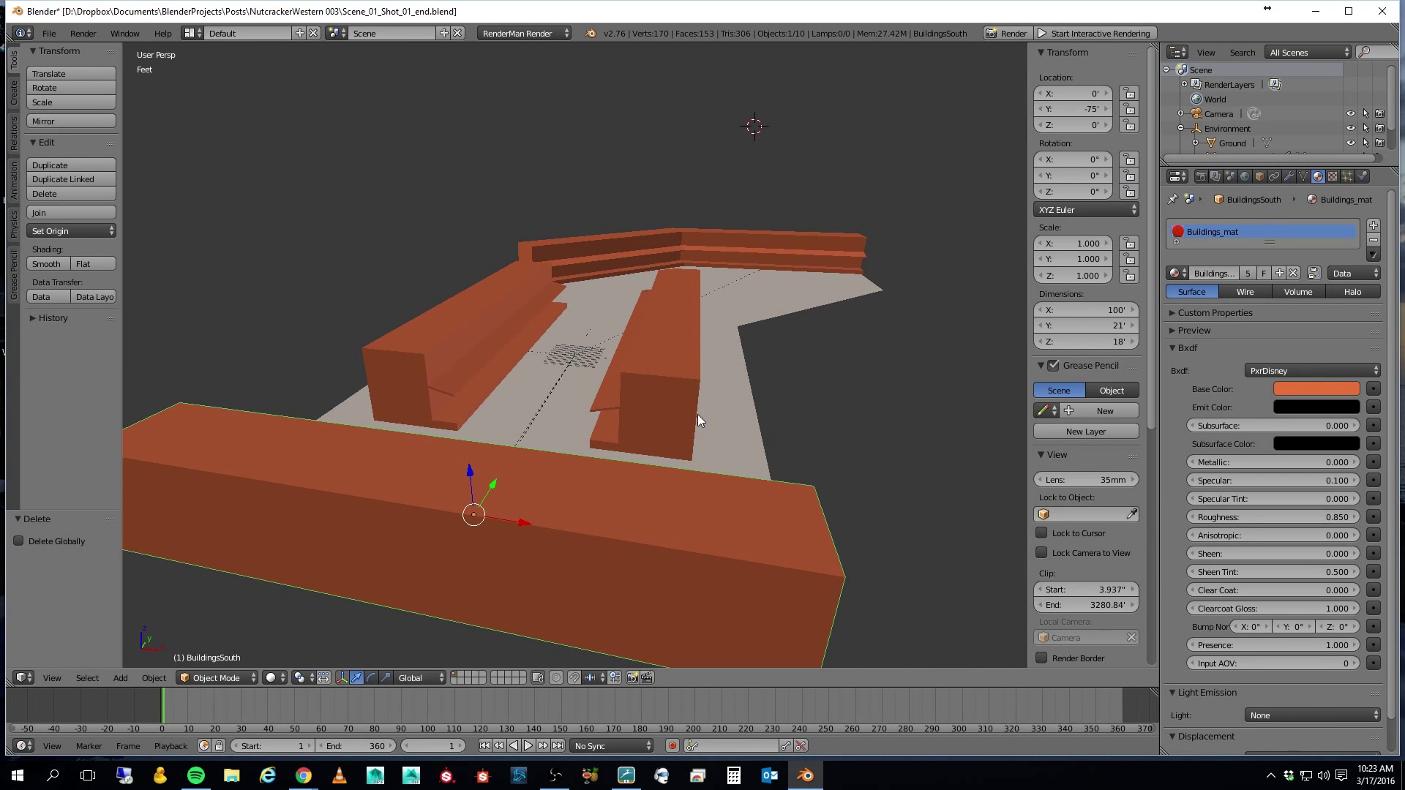
scroll(600, 429, down, 5)
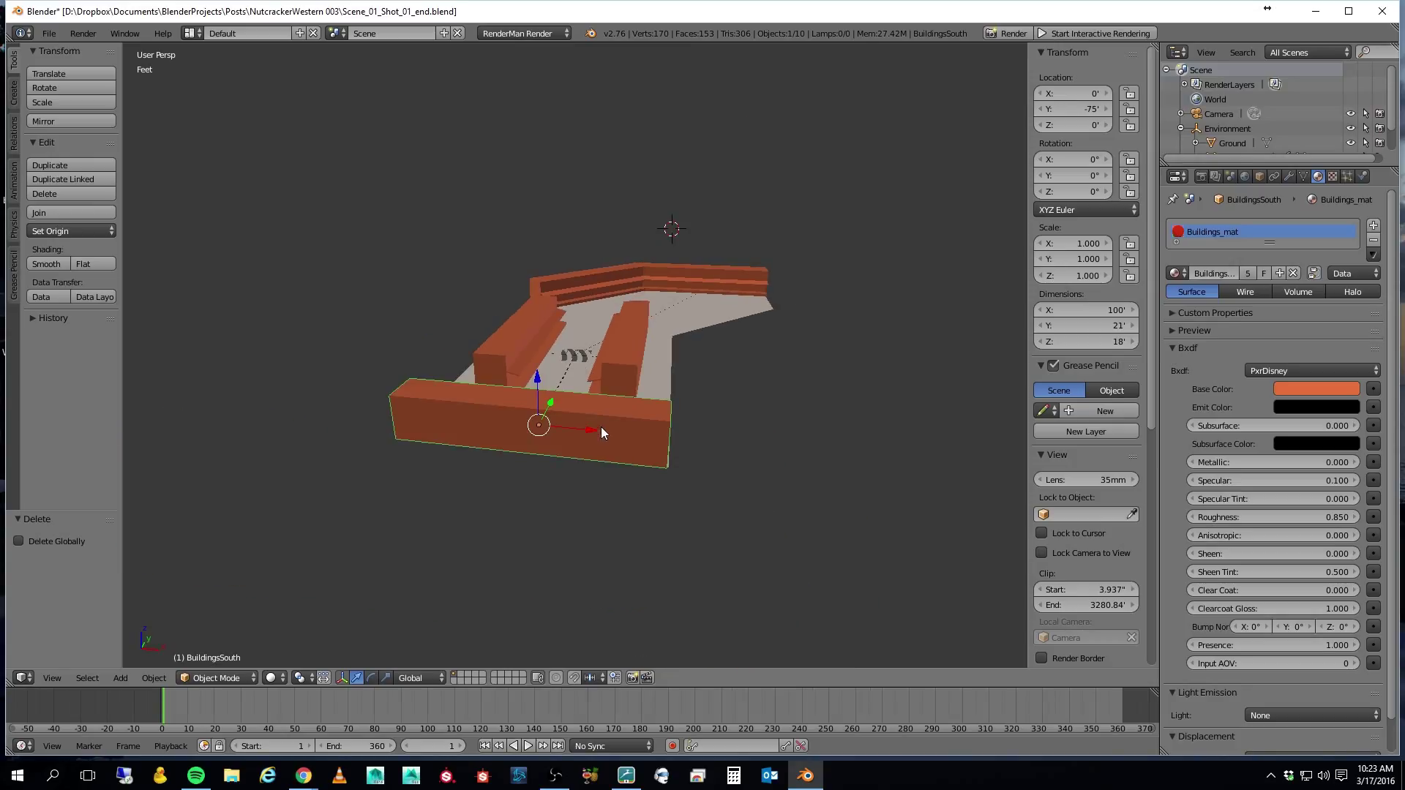
middle_drag(605, 414, 595, 431)
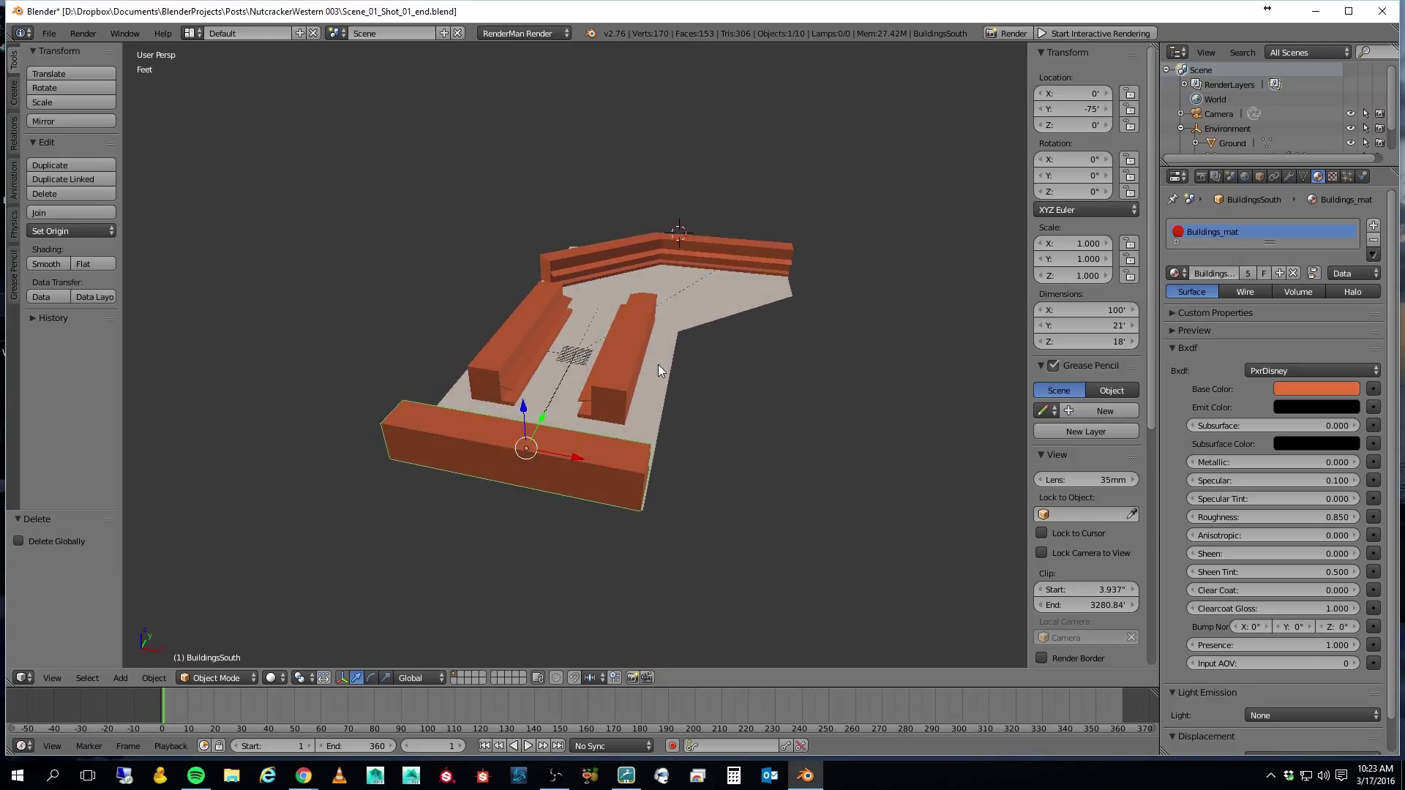
scroll(656, 364, up, 3)
scroll(656, 362, up, 1)
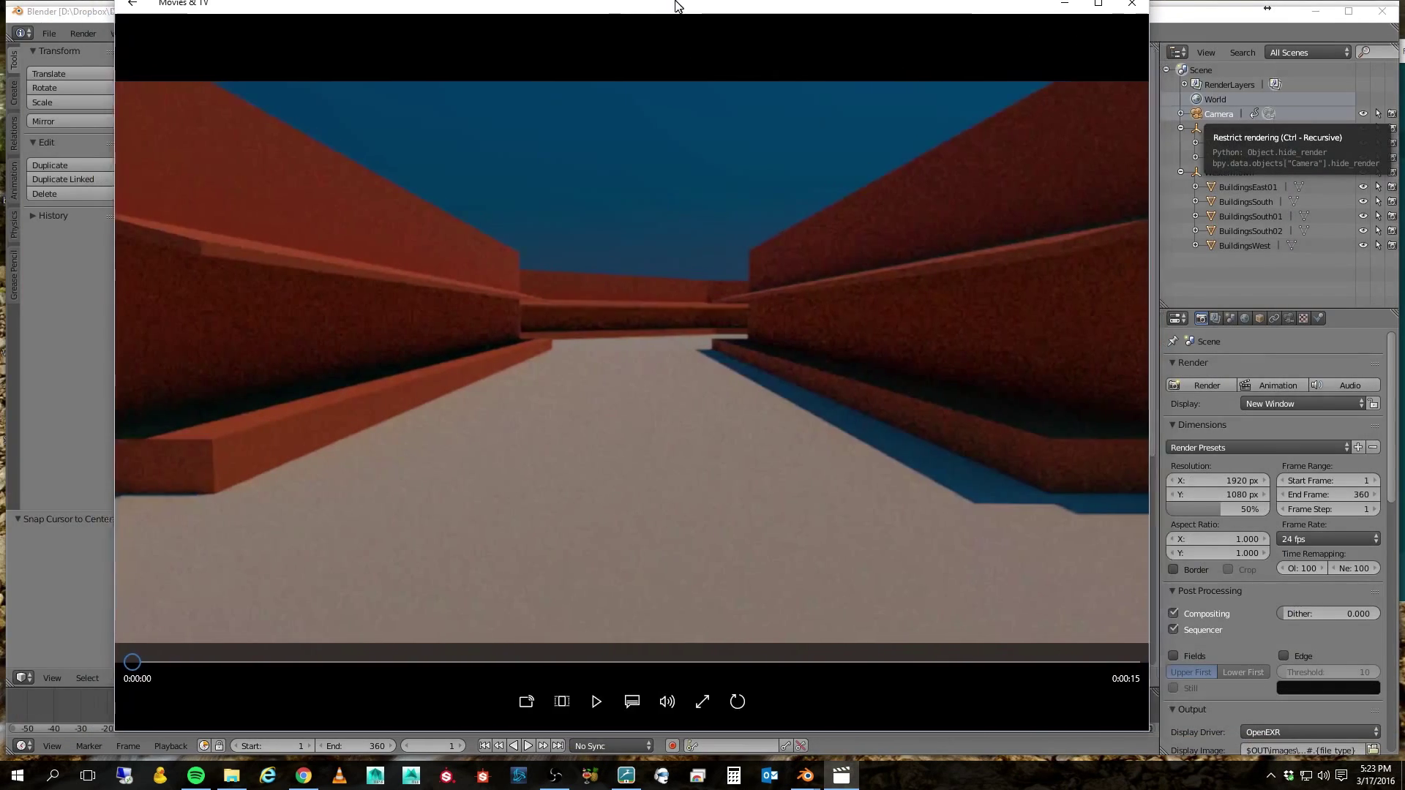
Maximize the Movies & TV window showing the Scene01_Shot01_previsRender clip.
double_click(677, 6)
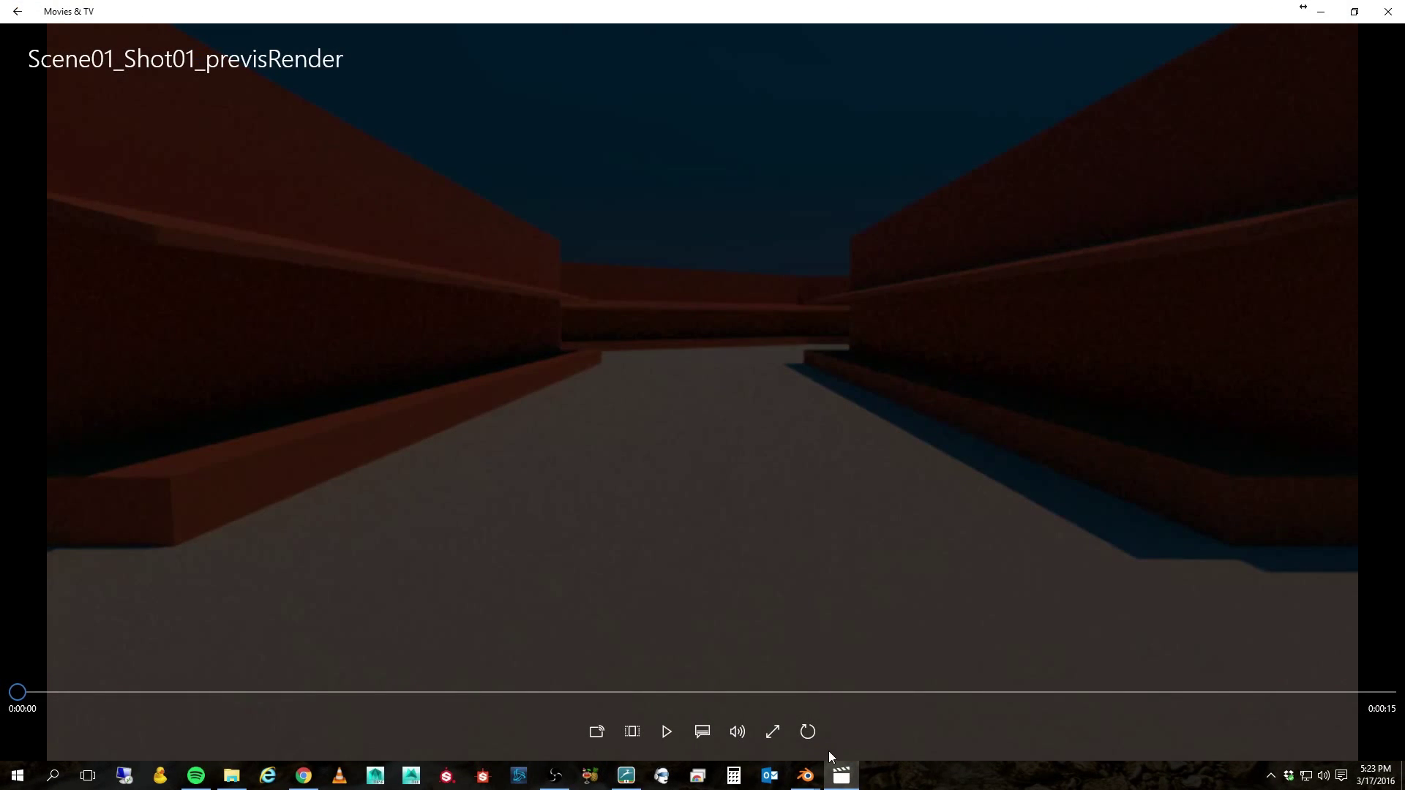
Play the previs render with Repeat turned on, restarting it from the beginning.
click(666, 731)
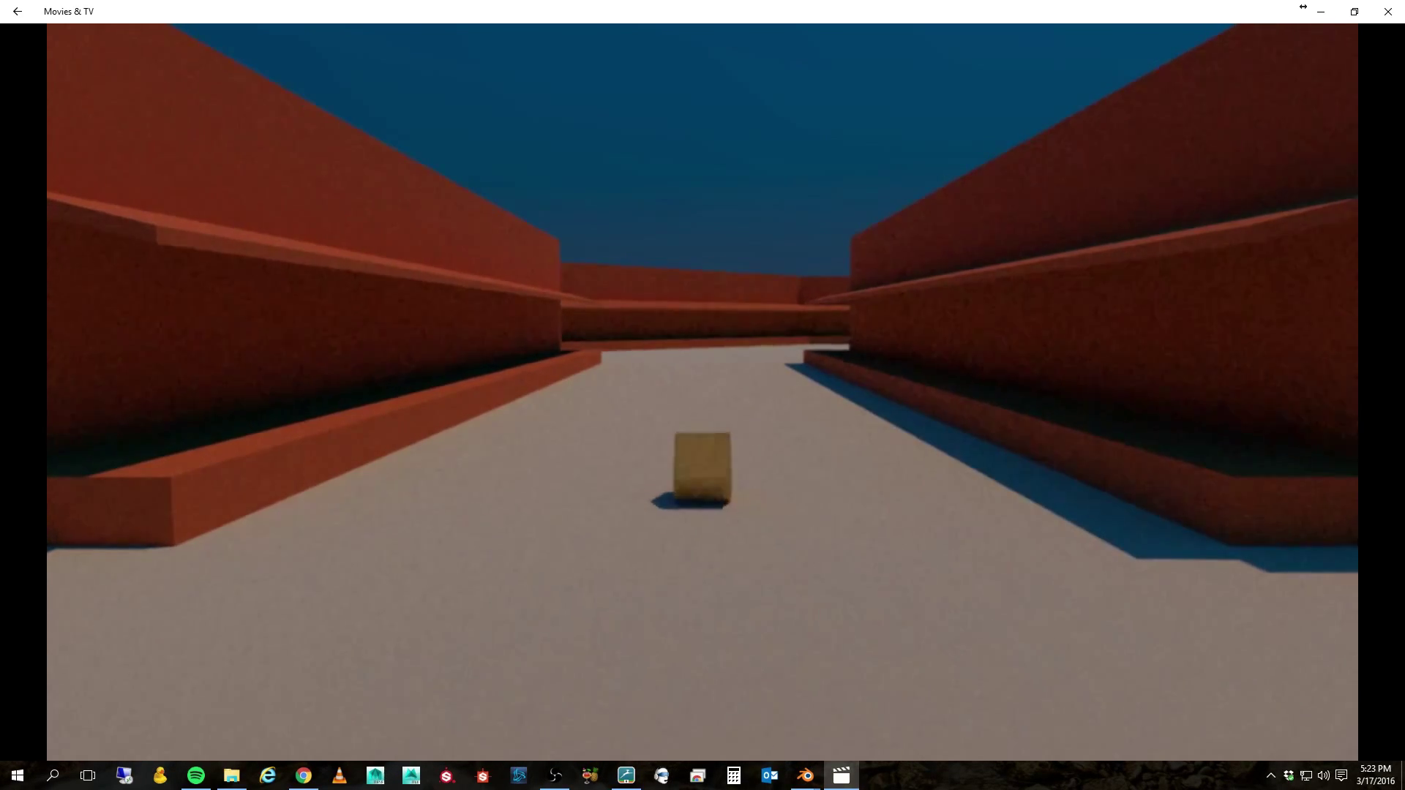
mouse_move(679, 644)
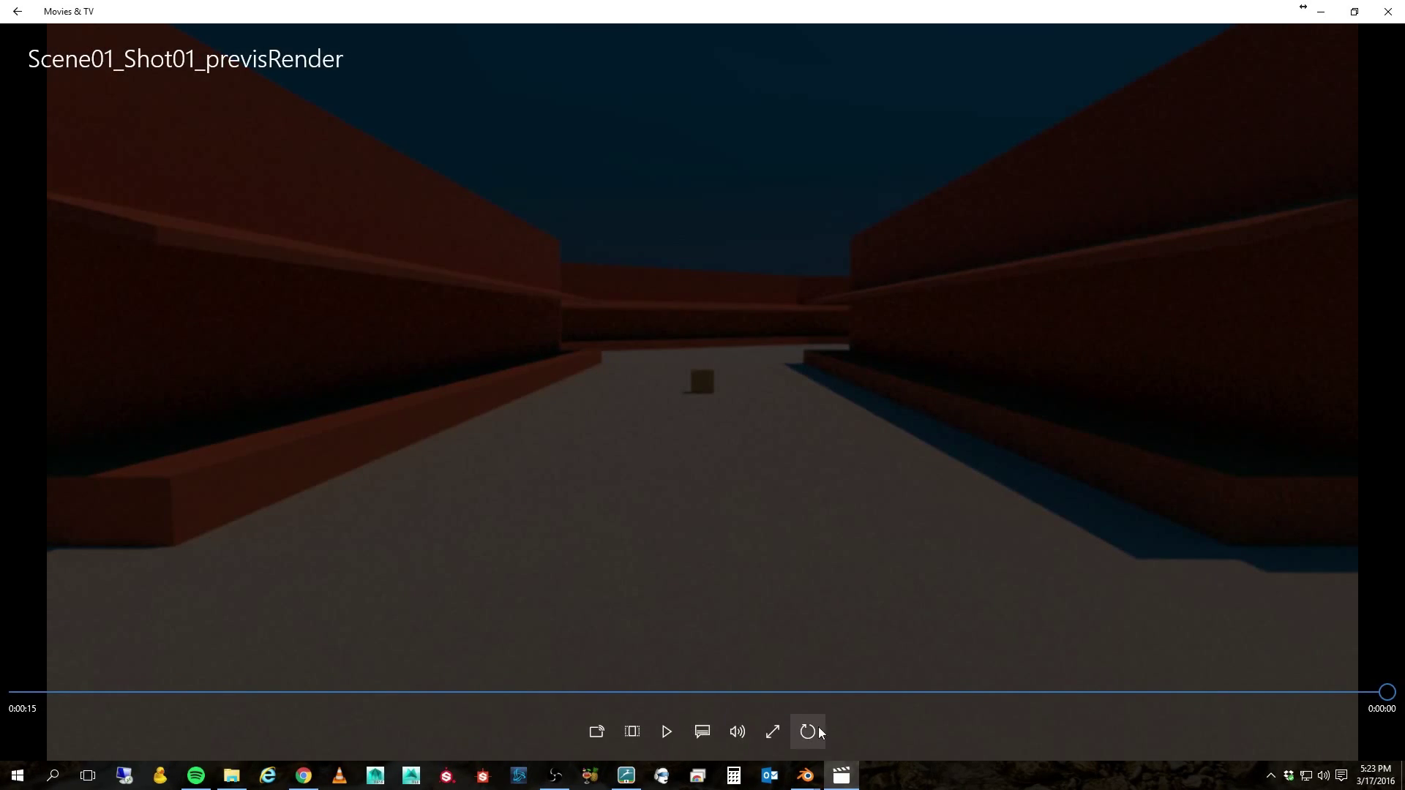
click(808, 735)
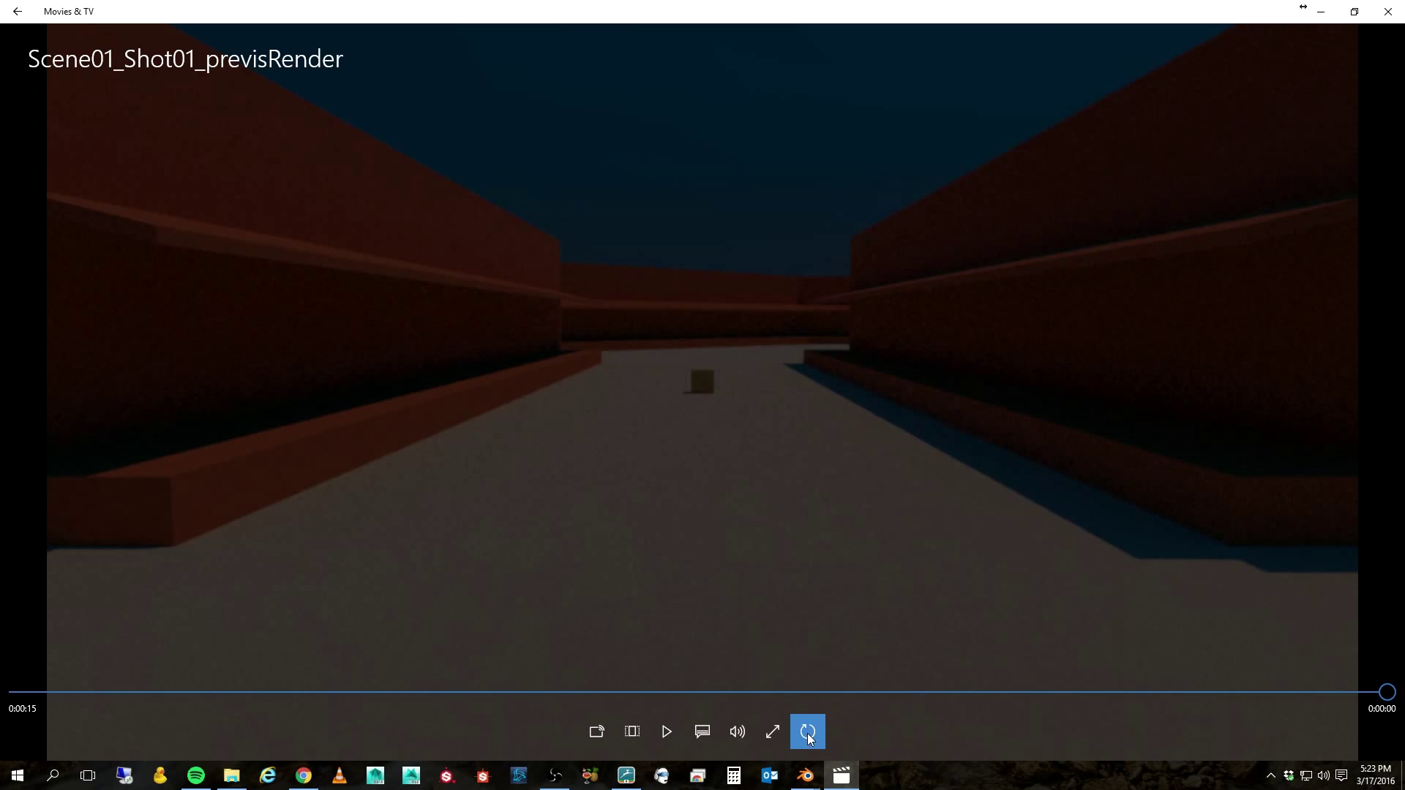
click(667, 732)
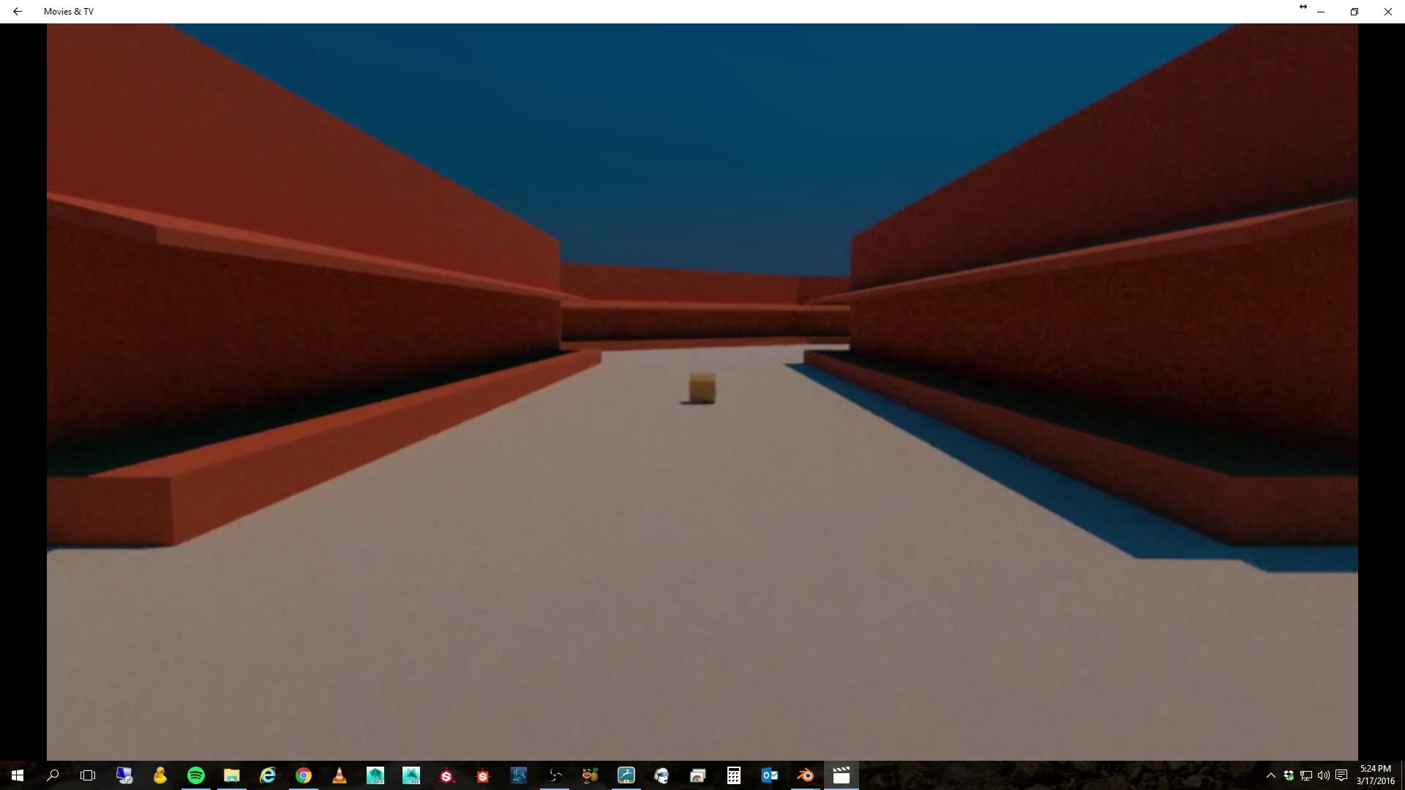
Close Movies & TV after reviewing the looping street previs clip.
mouse_move(108, 532)
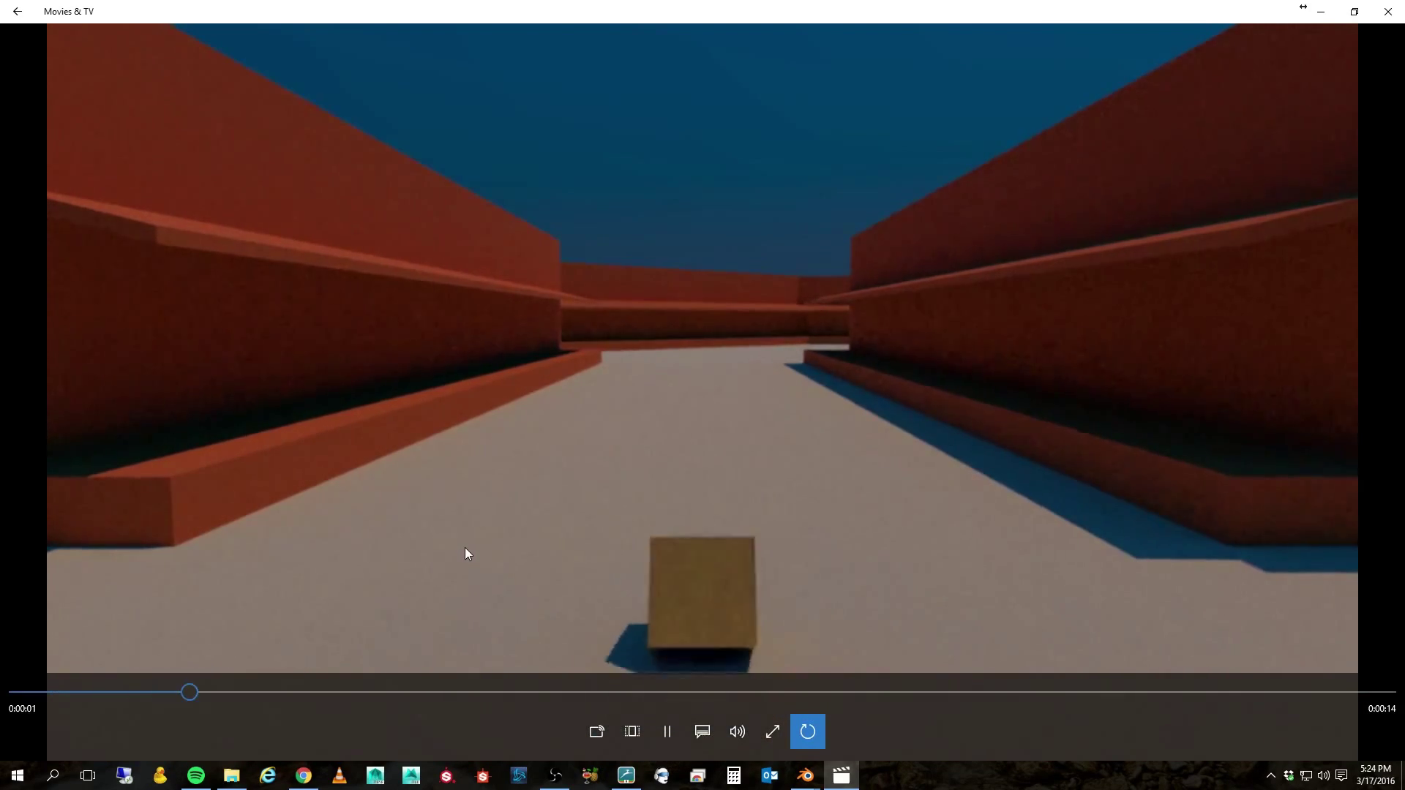
mouse_move(751, 730)
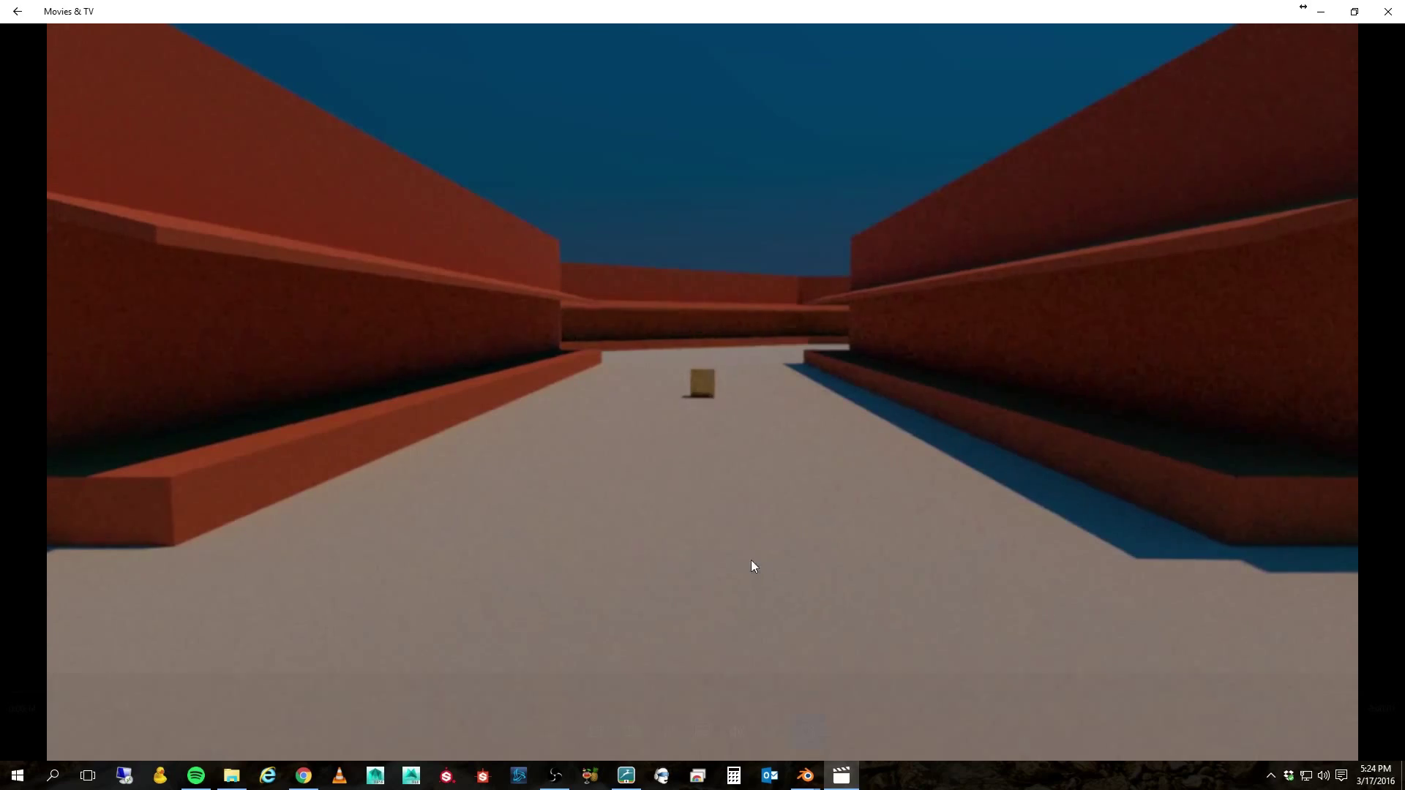
click(1387, 12)
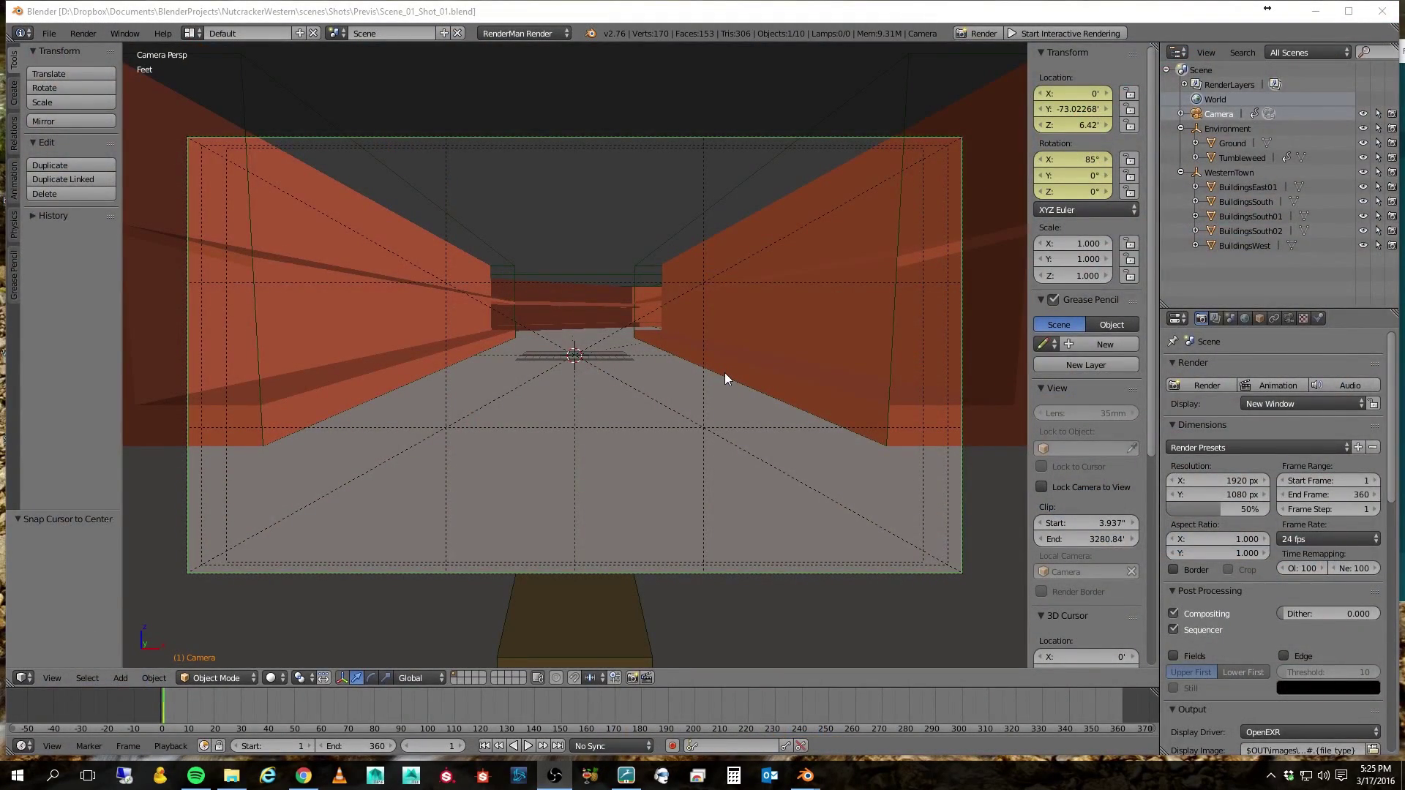